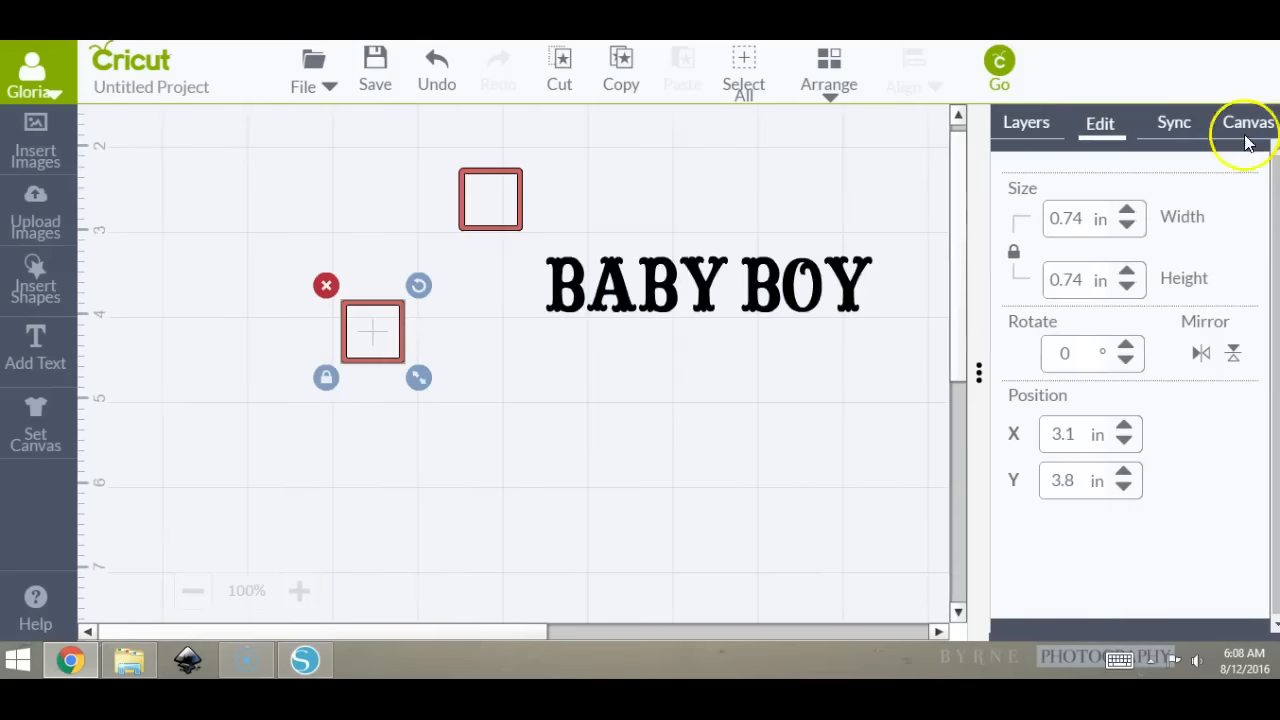
Hide the inner contour of the upper square and move it closer to the lower square.
click(1047, 127)
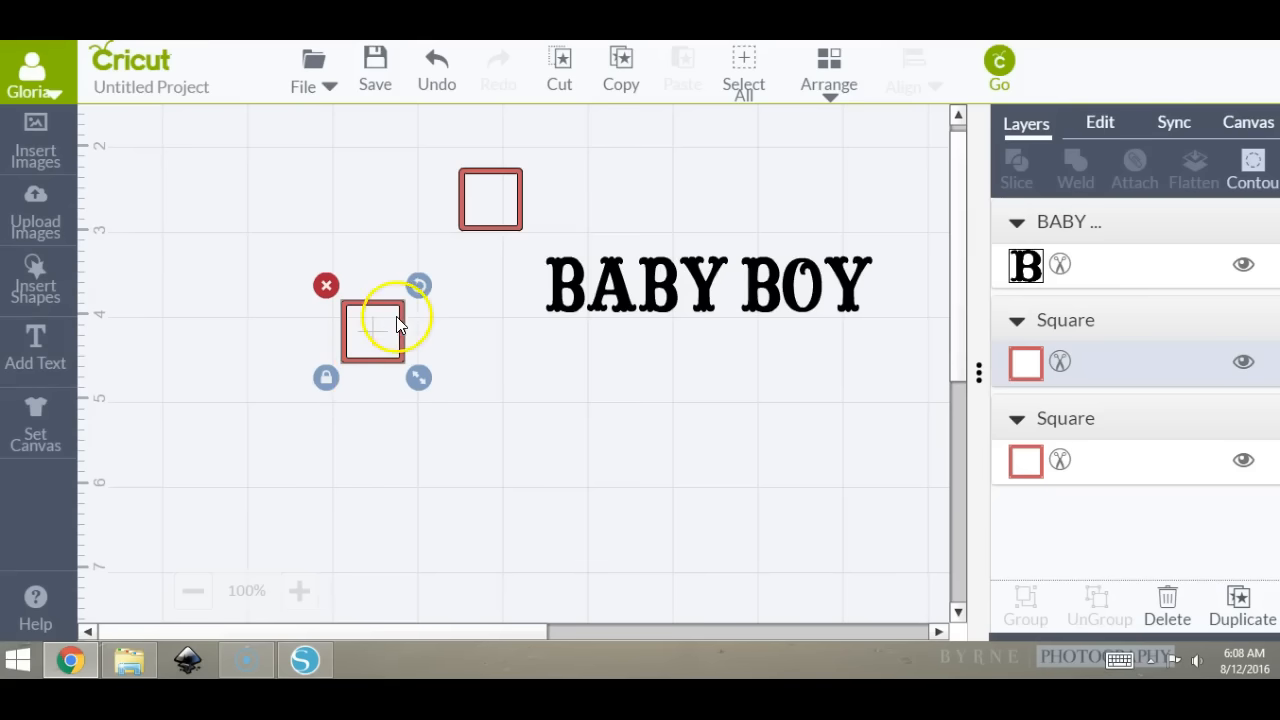
click(491, 200)
click(1253, 190)
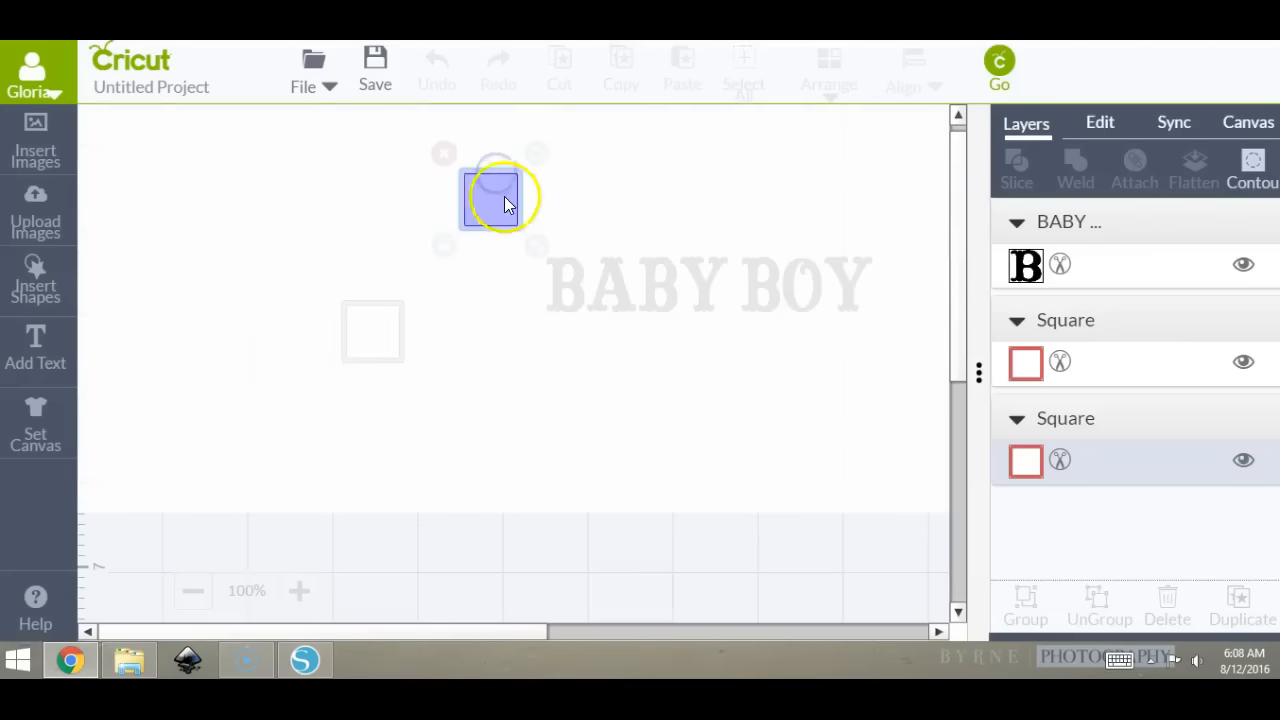
click(501, 172)
click(731, 222)
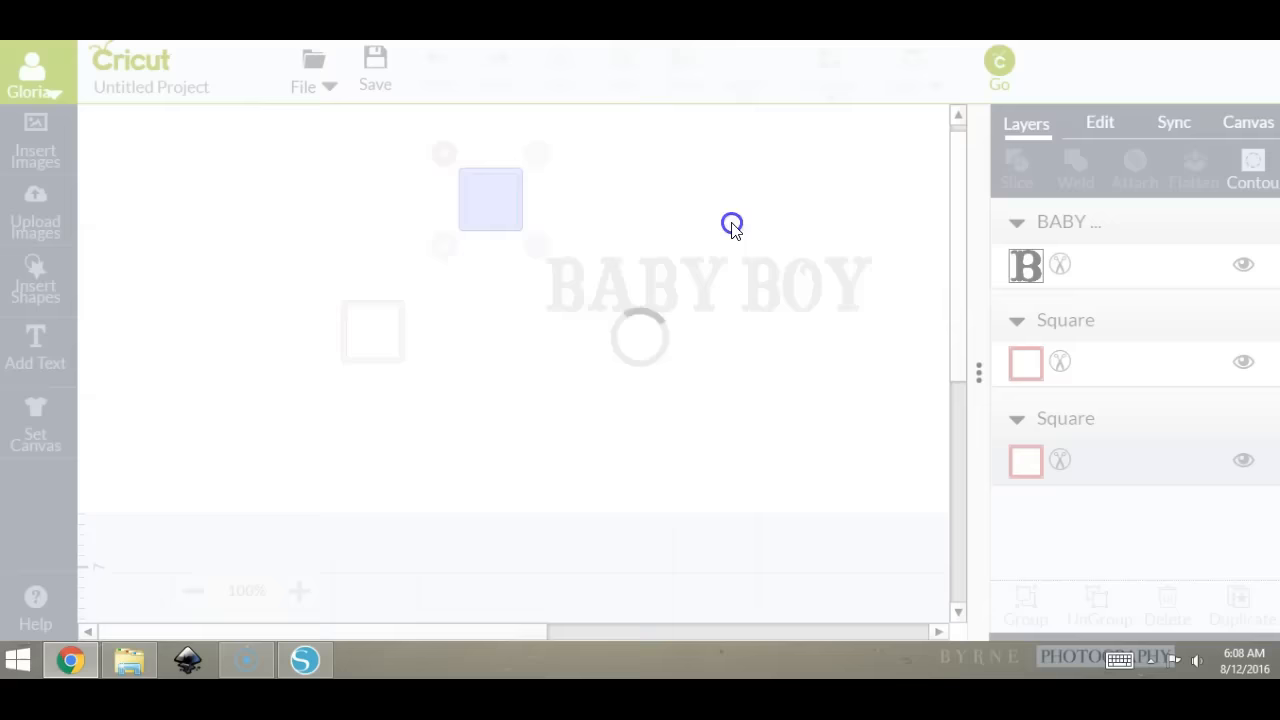
drag(498, 203, 434, 252)
Recolor the solid square white and shift both squares so they sit one above the other.
click(1025, 460)
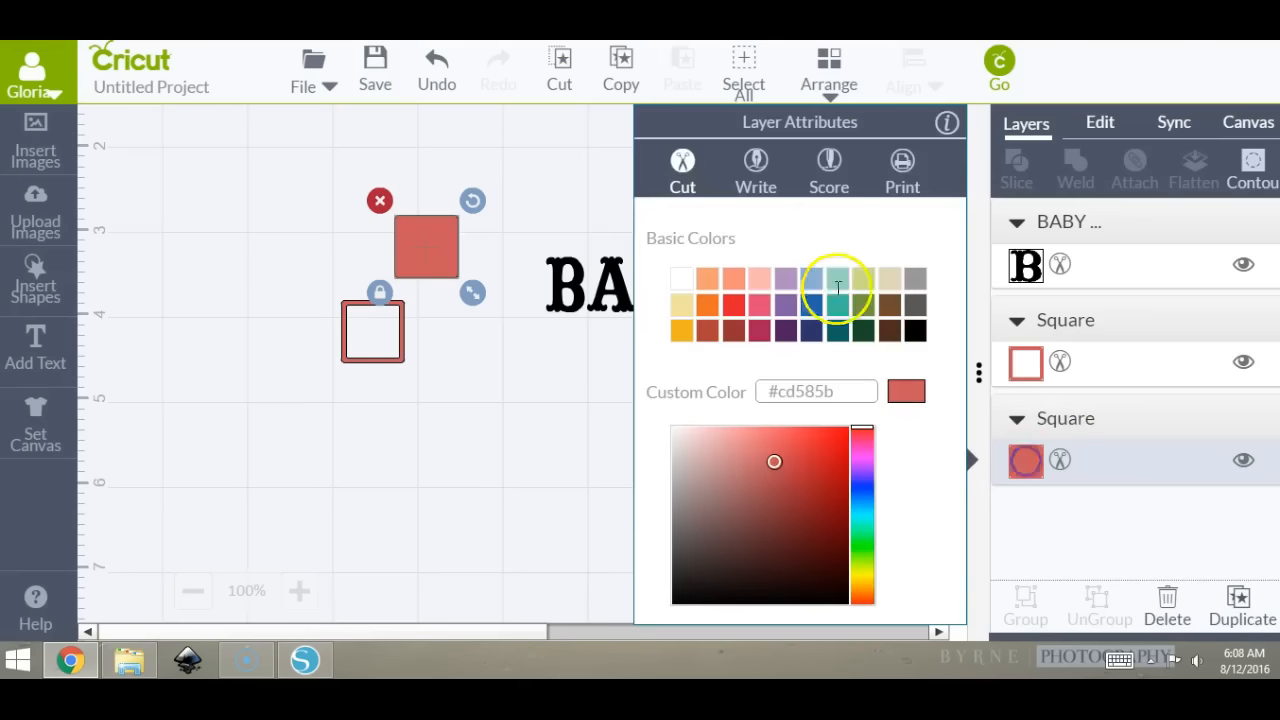
click(684, 287)
drag(428, 251, 391, 247)
click(443, 360)
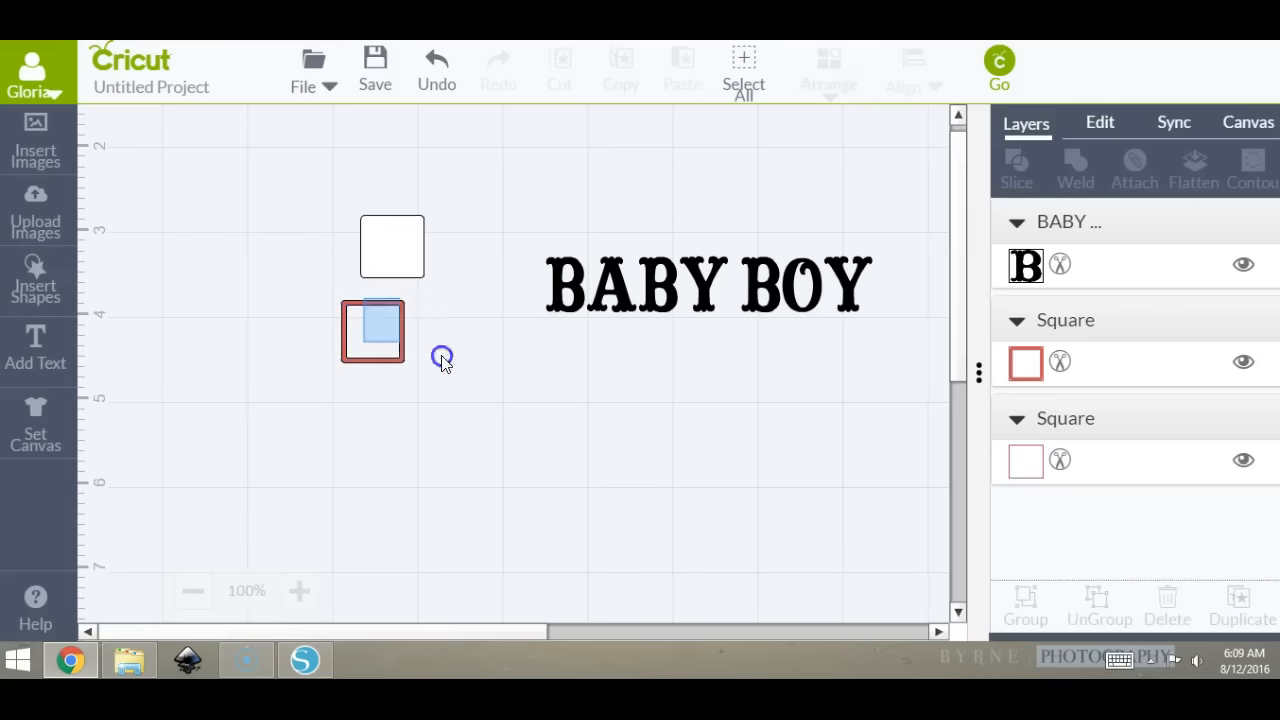
mouse_move(397, 357)
mouse_down()
mouse_move(410, 364)
mouse_move(613, 275)
mouse_move(491, 406)
mouse_move(406, 370)
mouse_up()
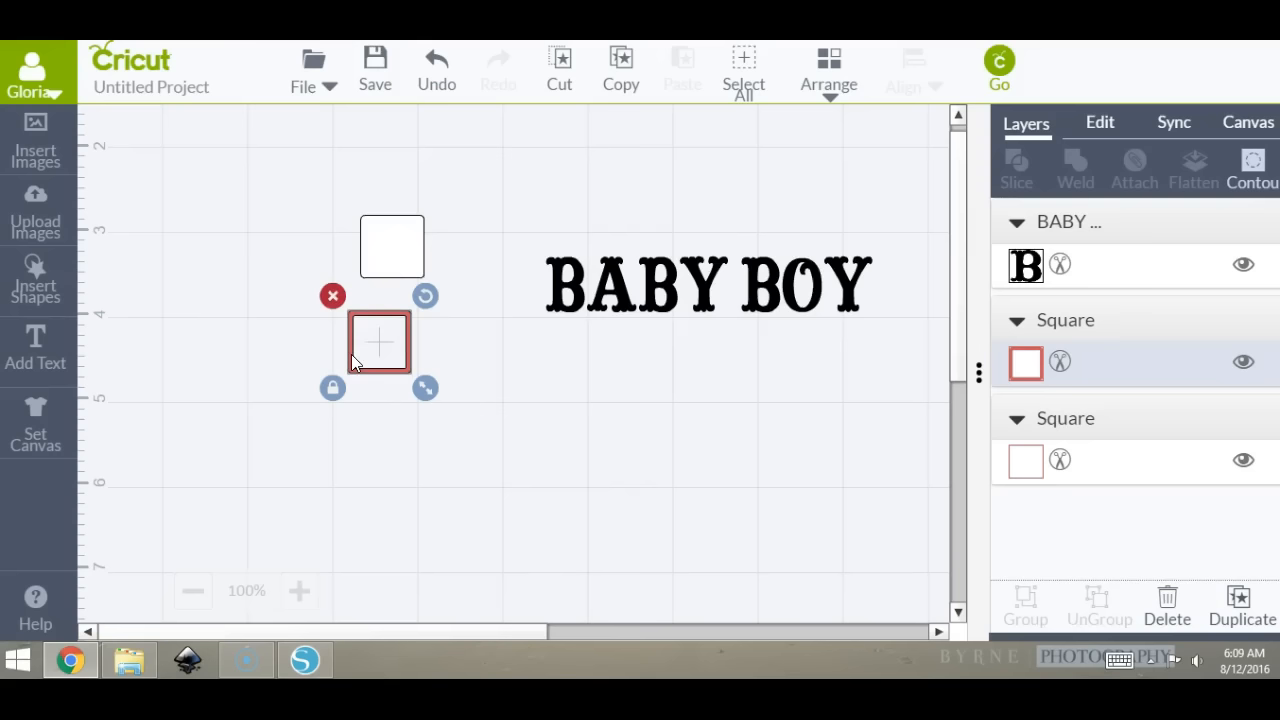
Restore the inner contour of the white square to make it a frame.
click(389, 236)
drag(389, 236, 391, 236)
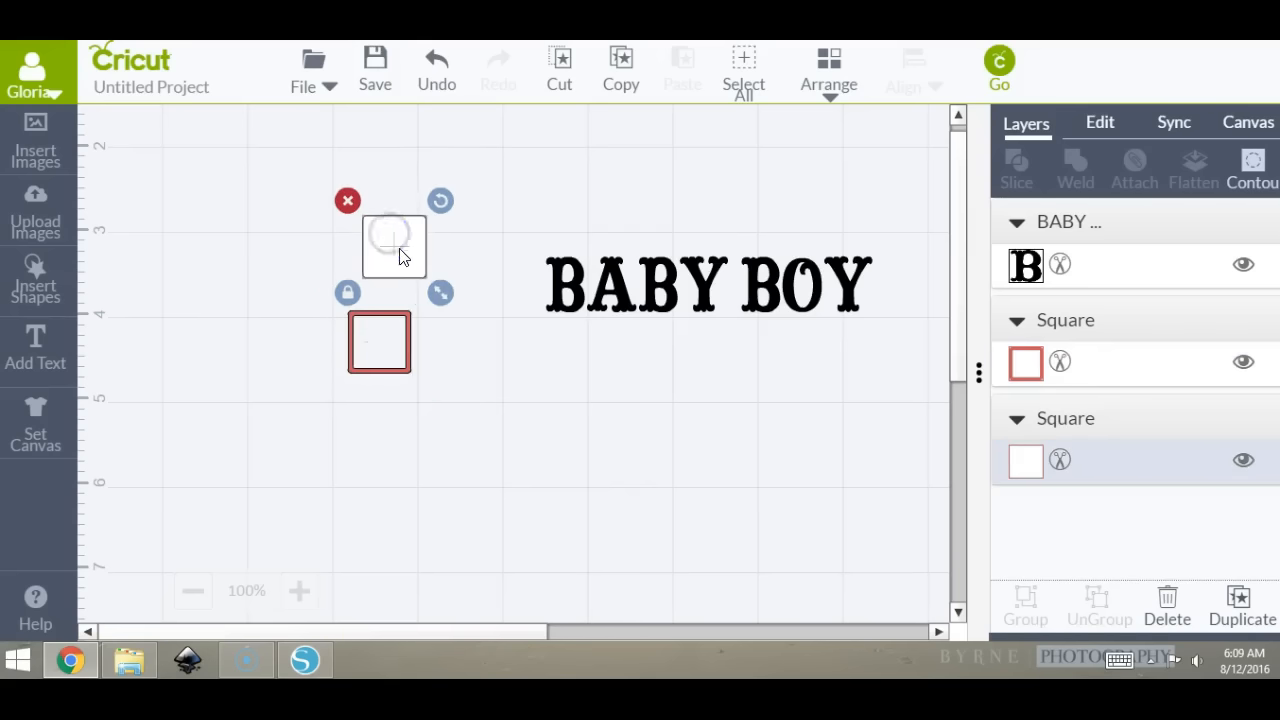
click(1256, 178)
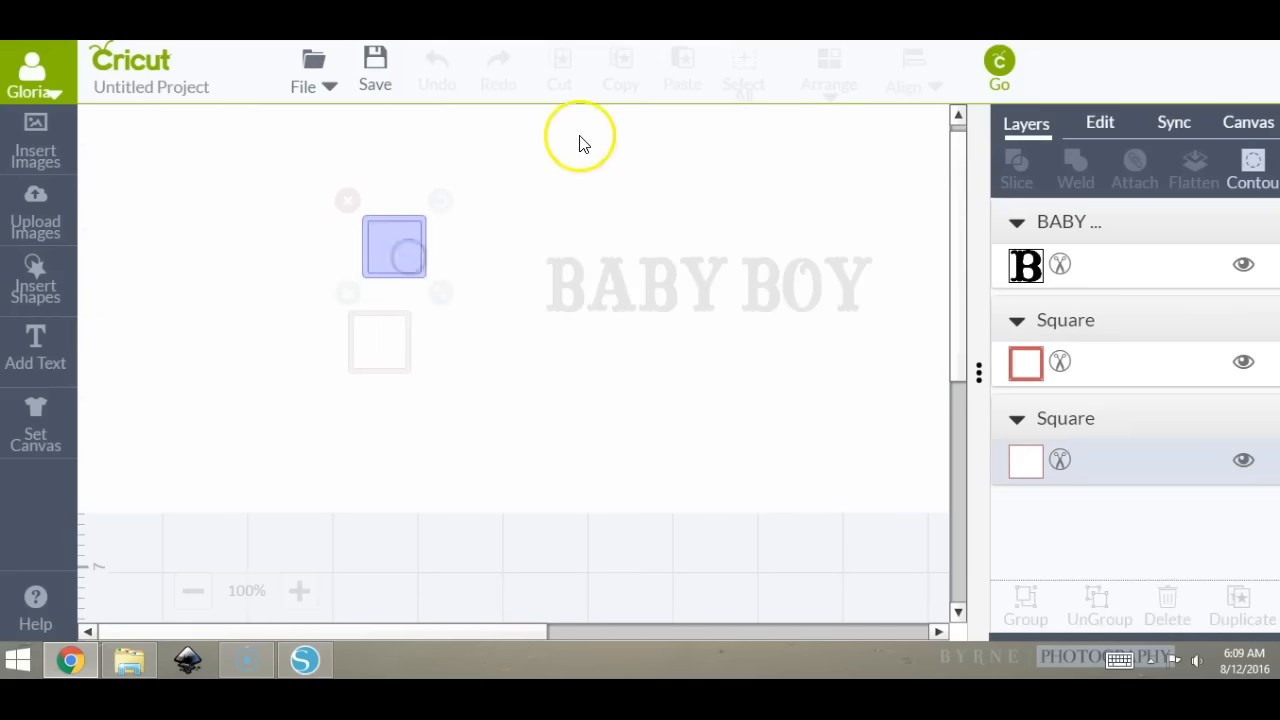
click(579, 162)
Move the white frame up away from the red one and duplicate it four times.
drag(415, 278, 494, 191)
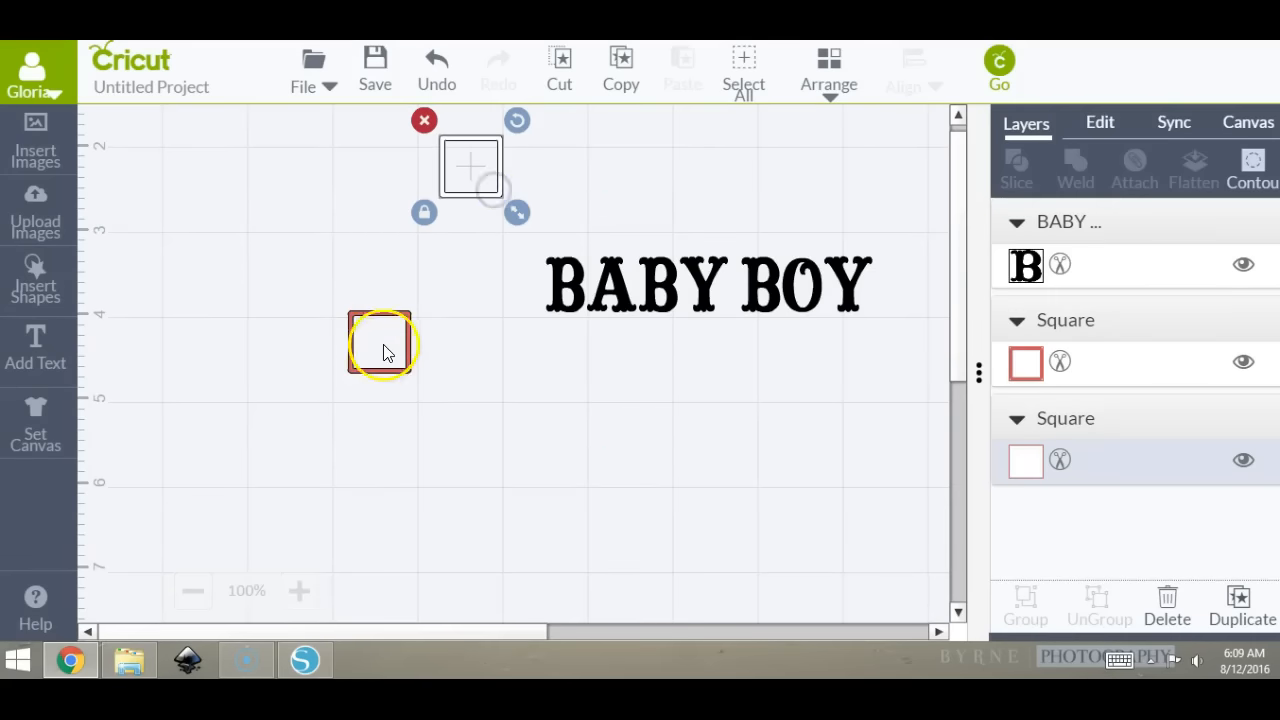
click(1236, 620)
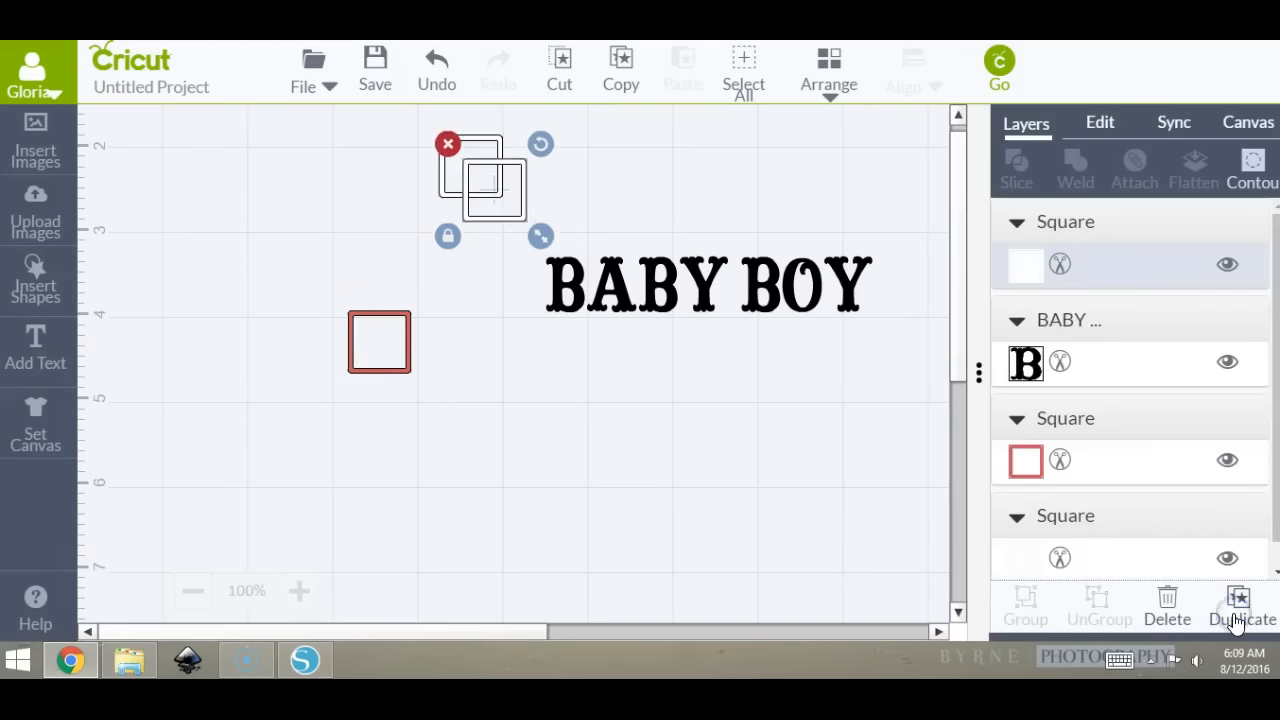
click(1236, 620)
click(1236, 620)
click(1236, 620)
Move the BABY BOY text below the frames and ungroup it into separate letters.
drag(595, 308, 570, 494)
drag(1277, 445, 1277, 473)
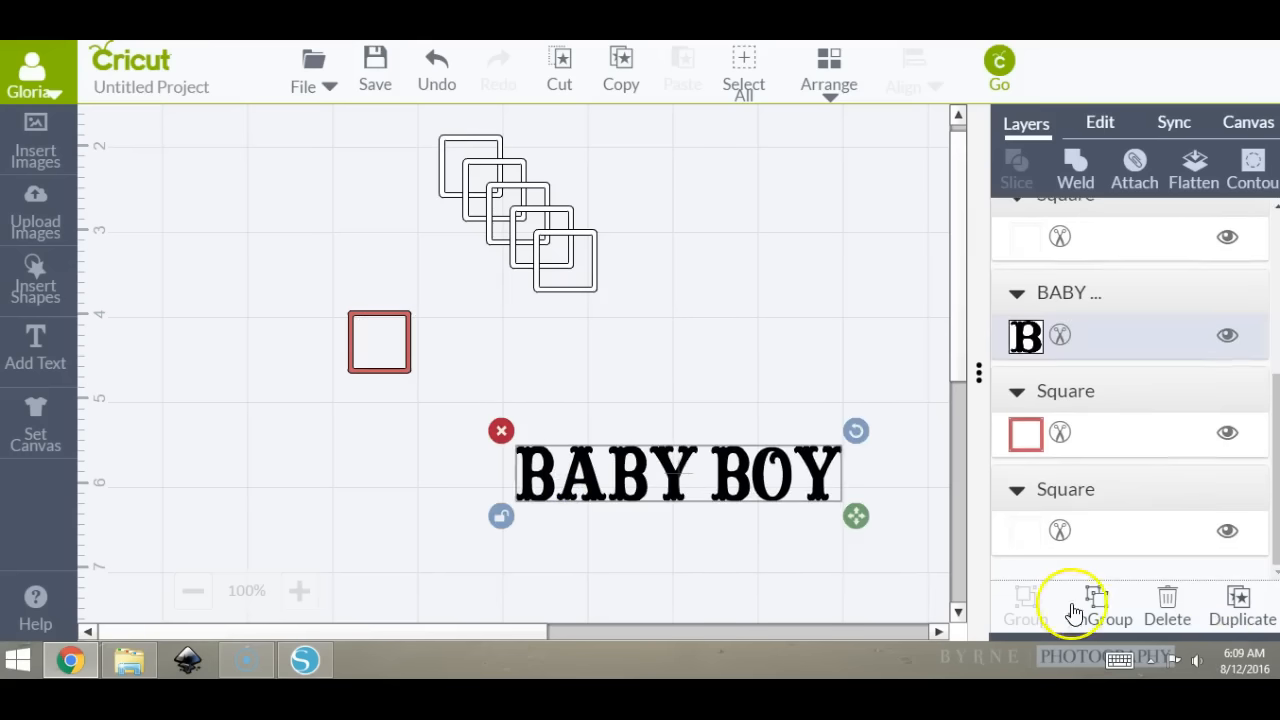
click(1105, 617)
click(448, 441)
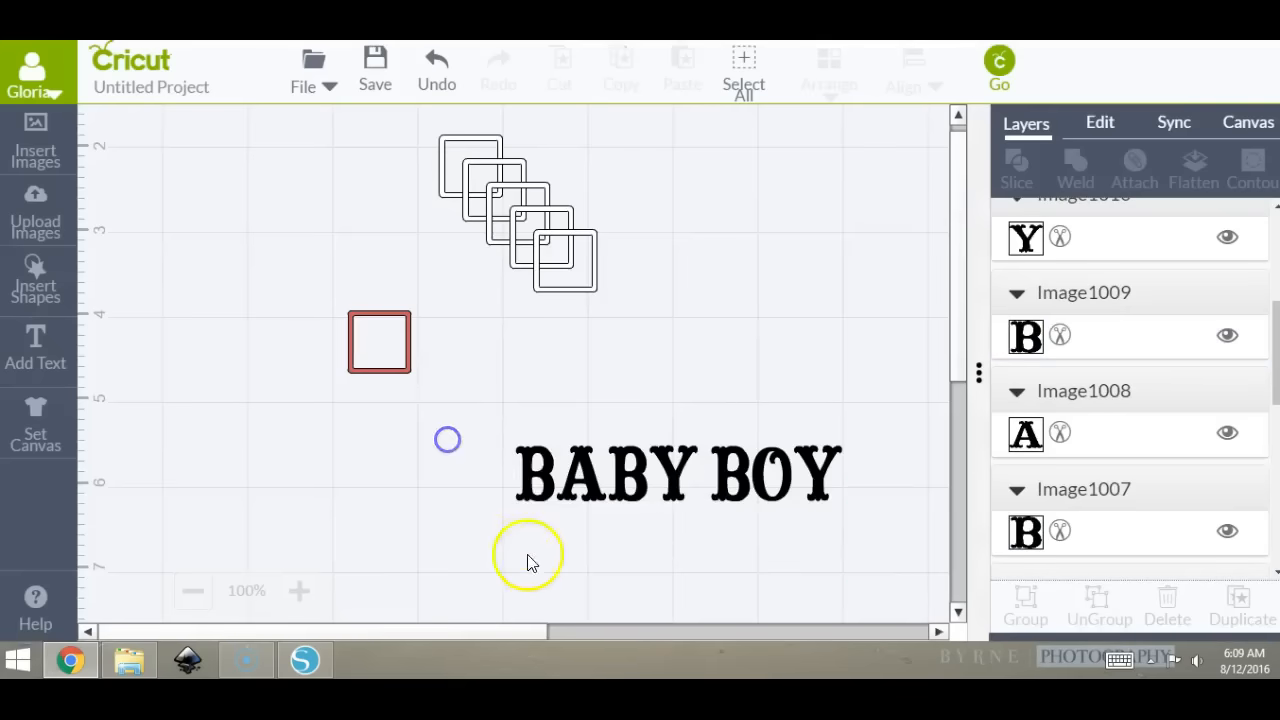
Move the first letter B onto the red frame and align both with Center.
click(531, 498)
drag(530, 505, 390, 350)
click(545, 400)
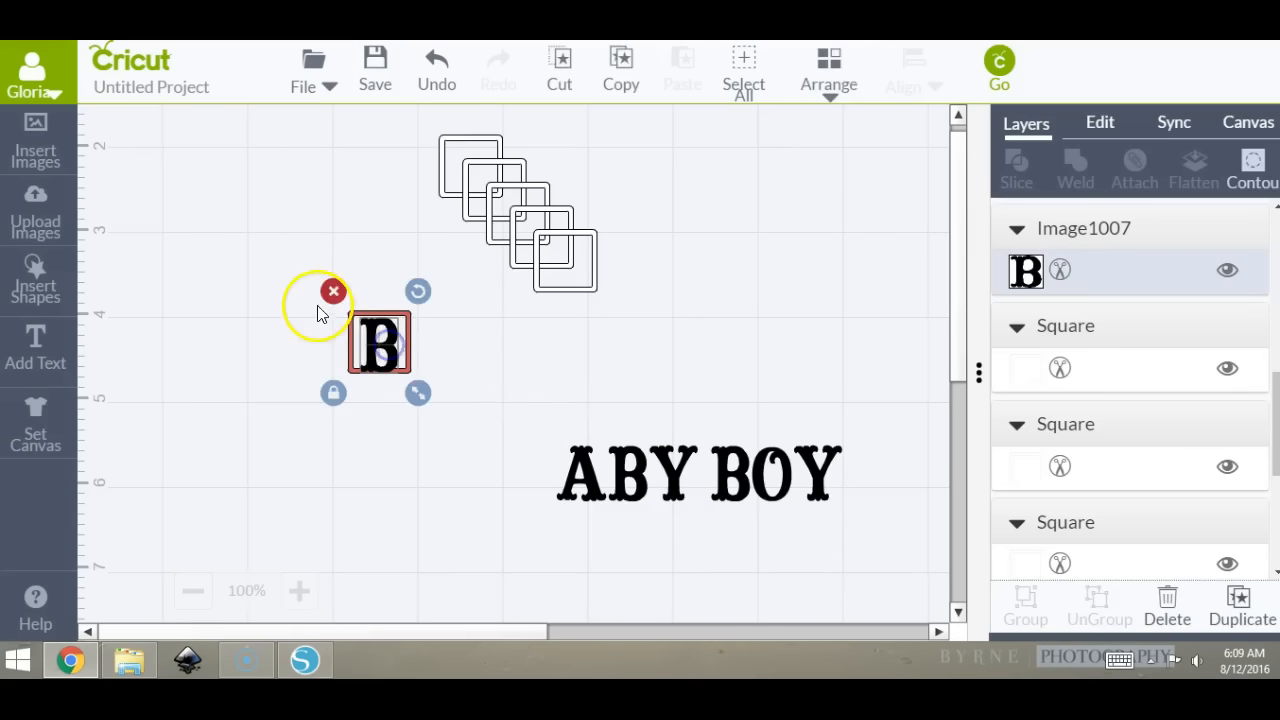
click(320, 288)
drag(307, 305, 478, 433)
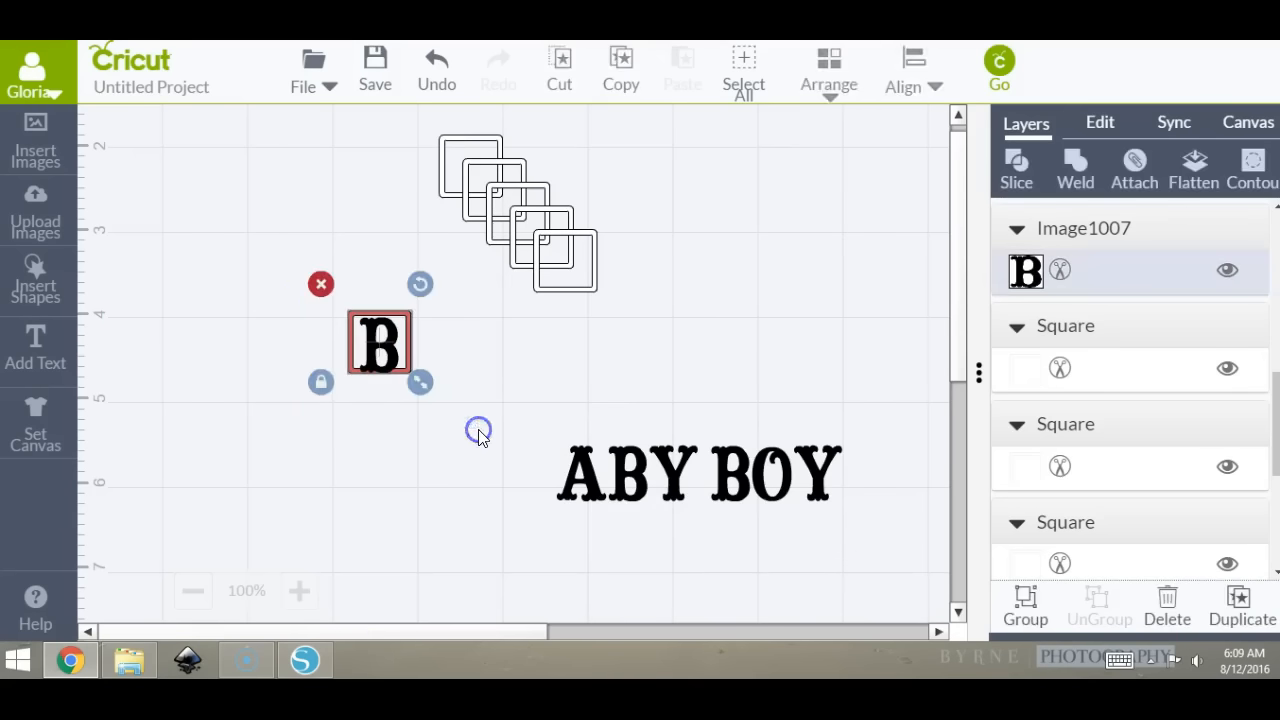
click(925, 92)
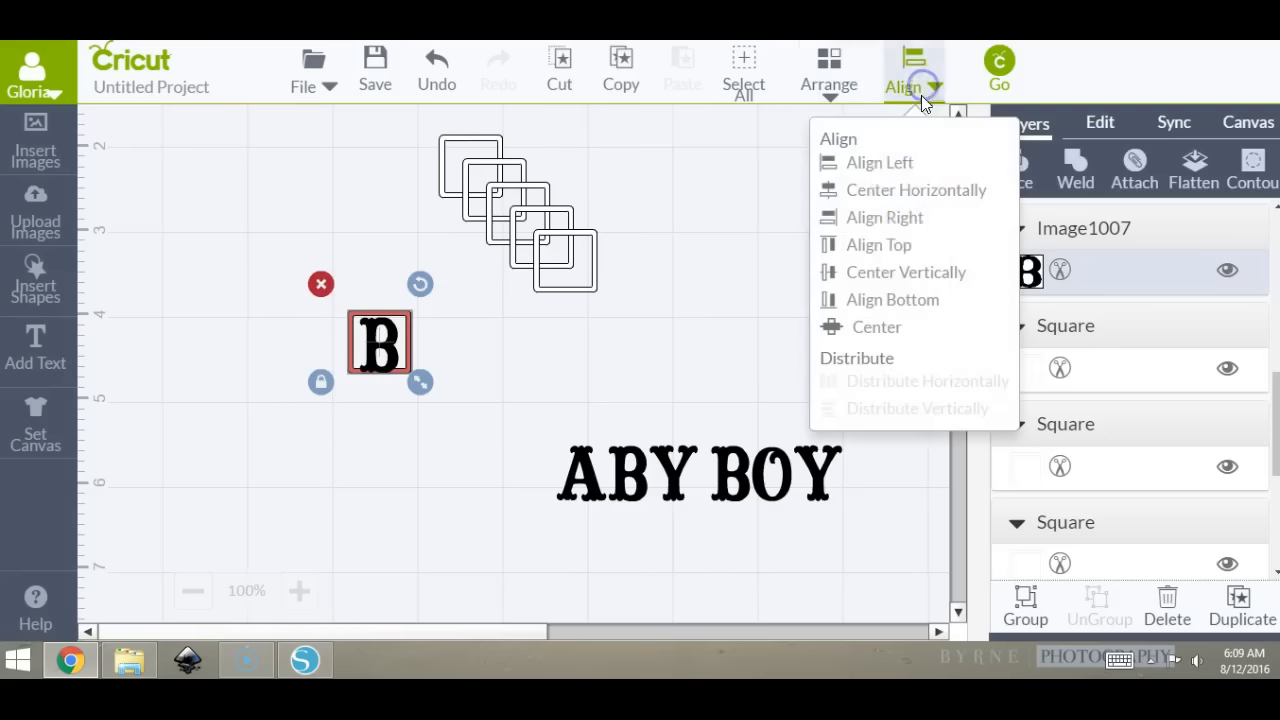
click(866, 330)
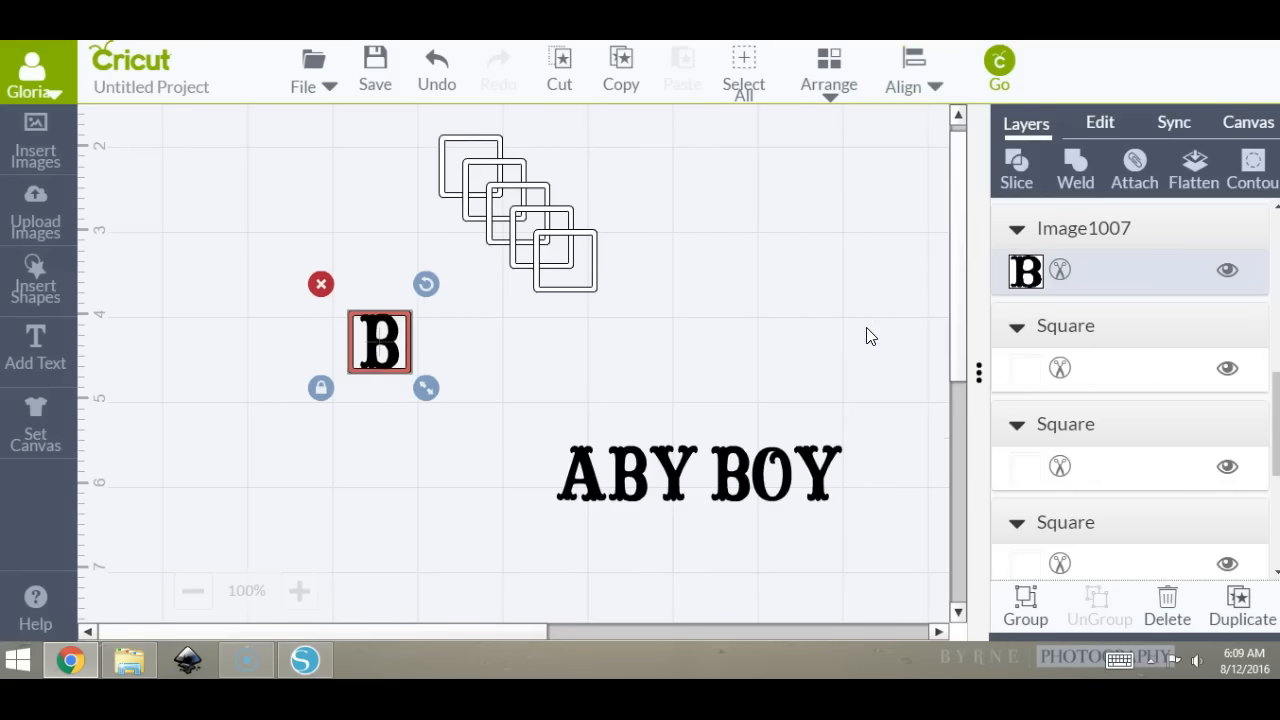
Try Align Top and Center Horizontally on the letter B and the red frame.
click(919, 87)
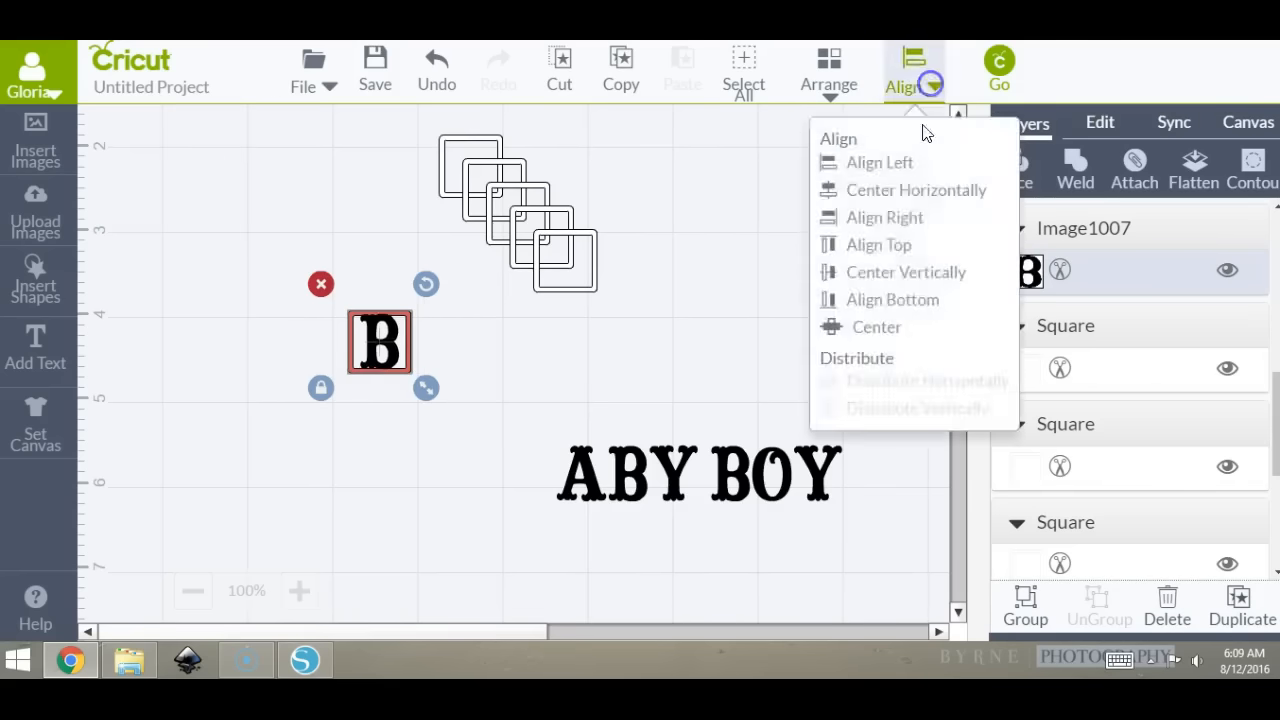
click(878, 250)
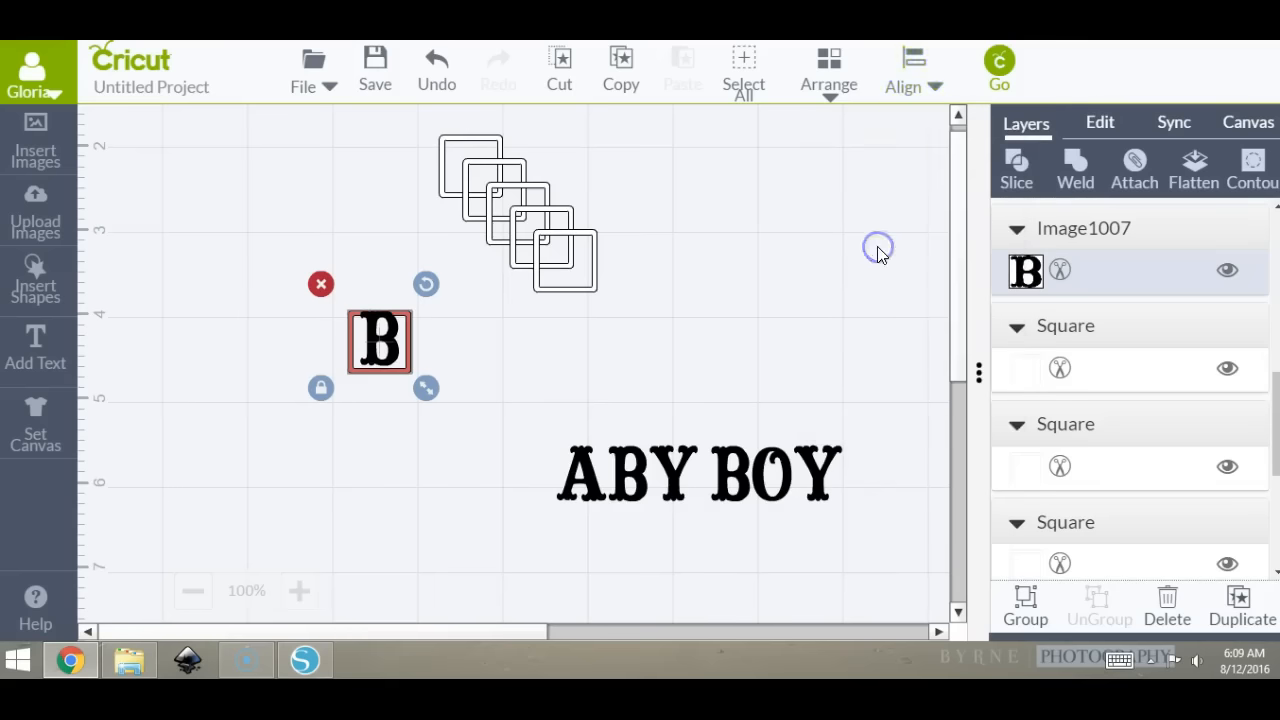
click(910, 86)
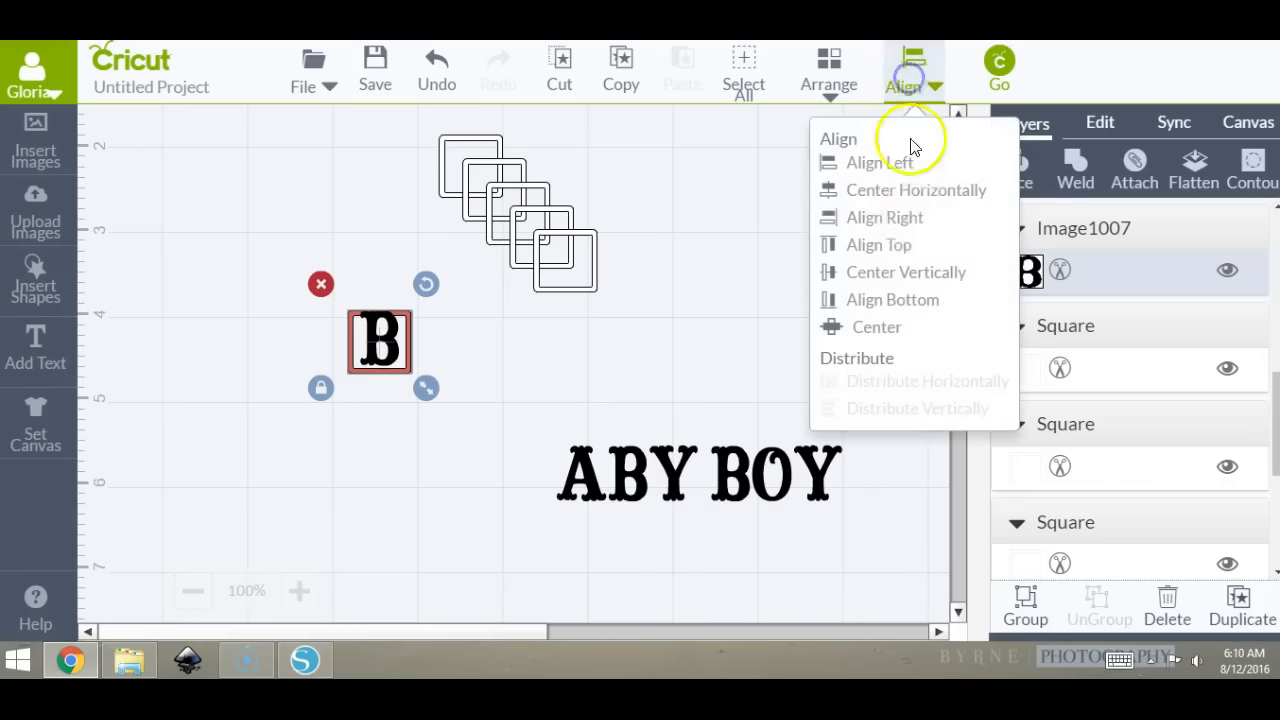
click(903, 191)
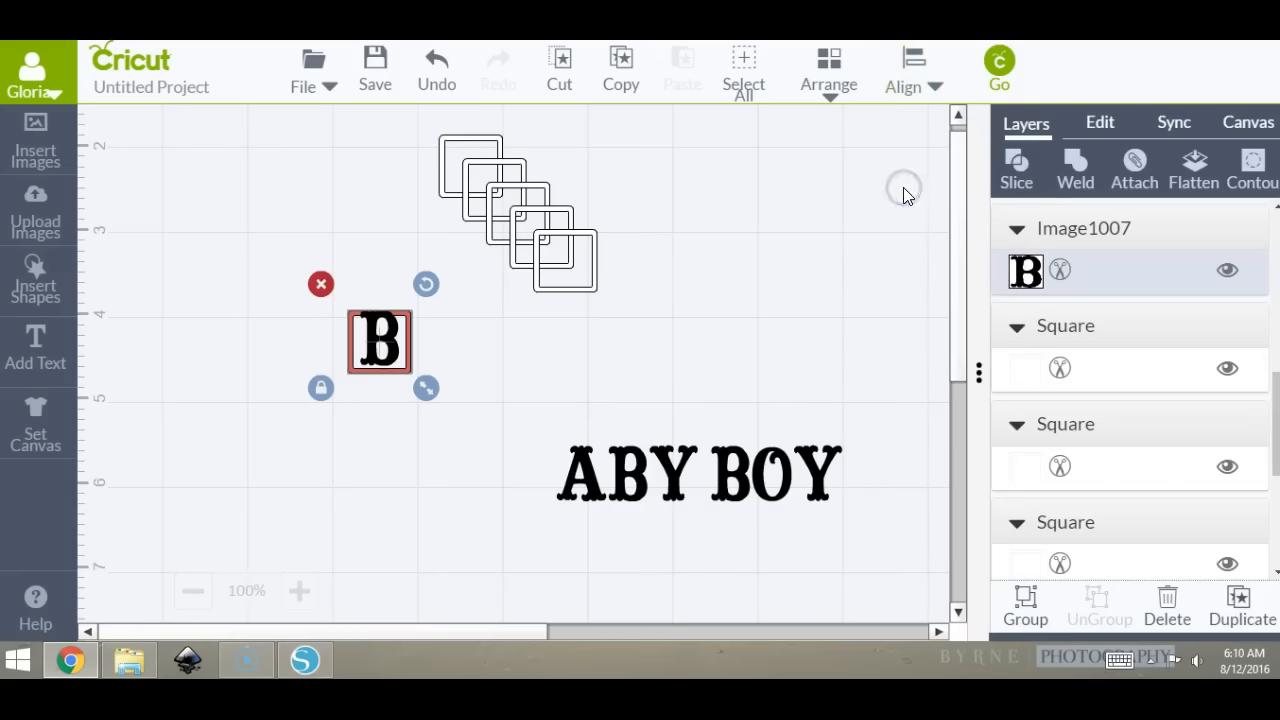
click(527, 393)
drag(260, 251, 454, 401)
click(910, 80)
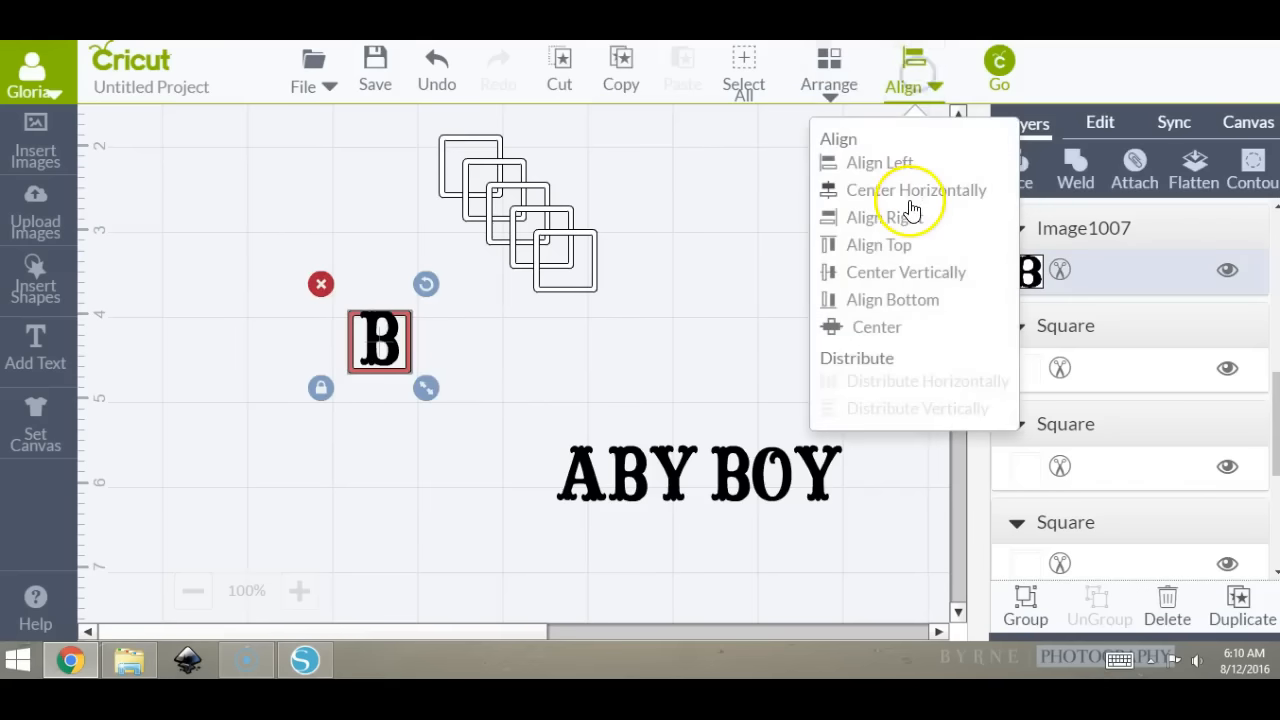
click(905, 198)
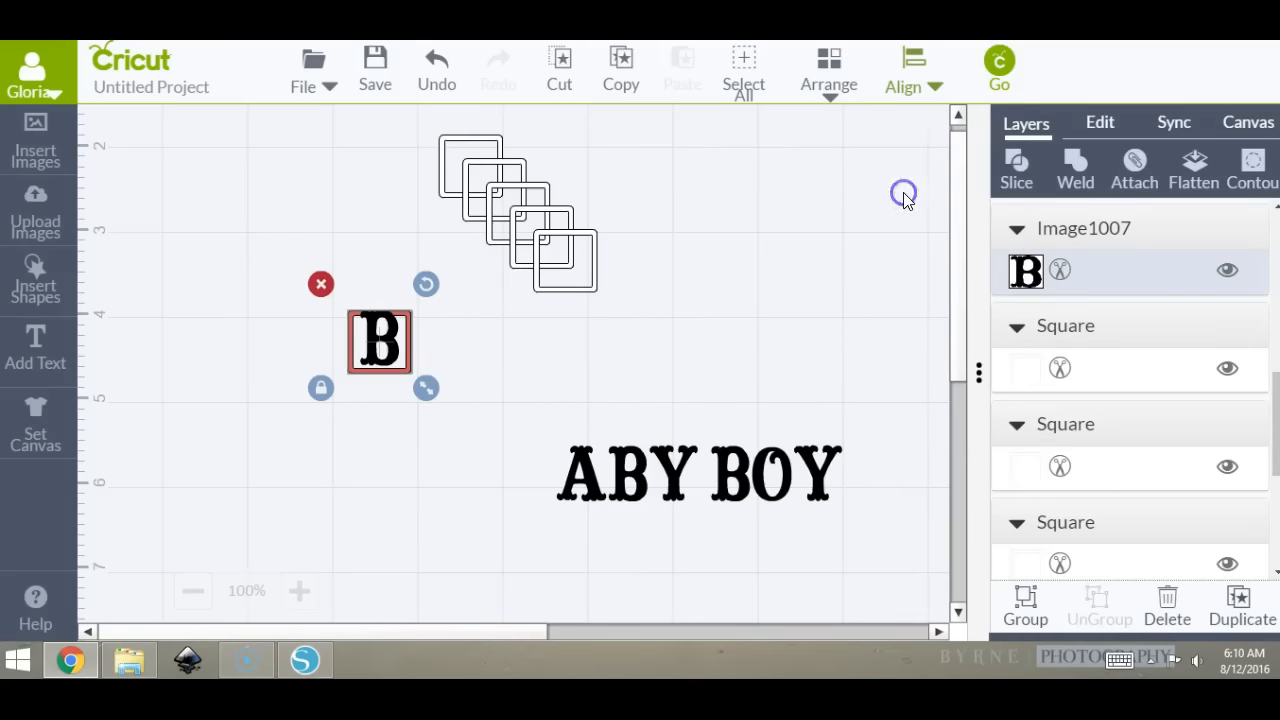
Center the letter B and the red frame on each other again.
click(908, 60)
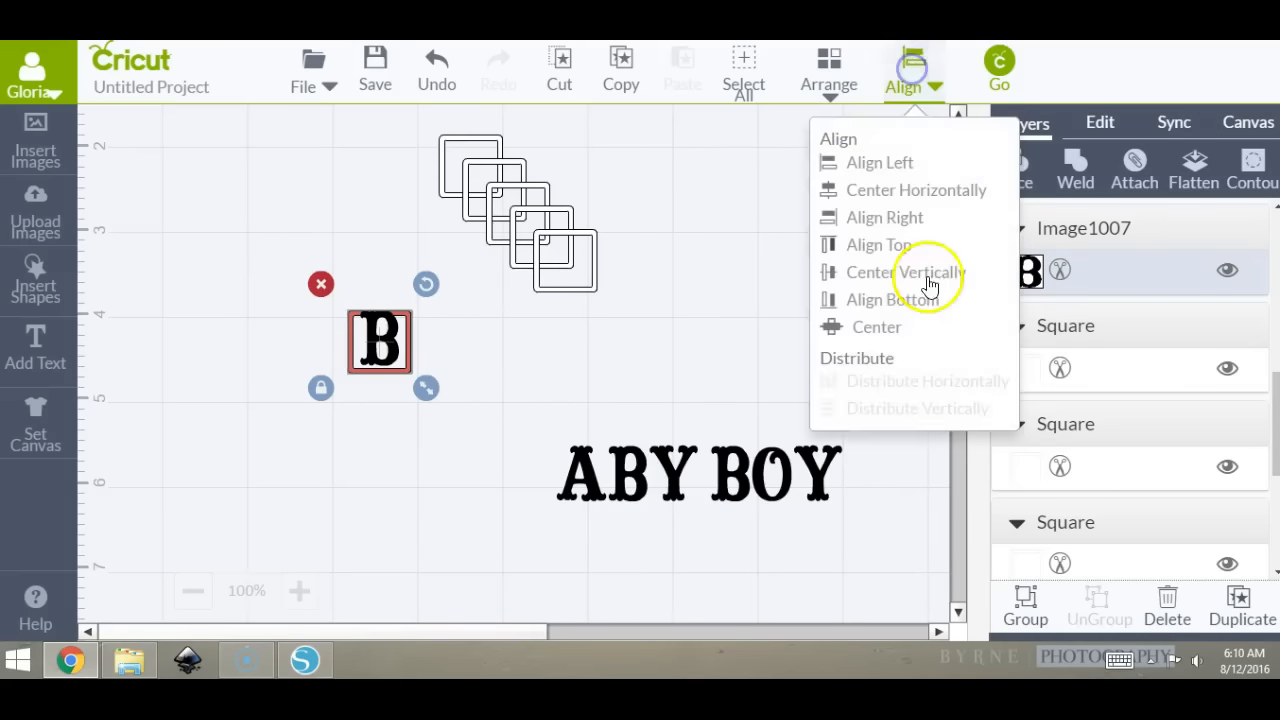
click(888, 334)
click(715, 343)
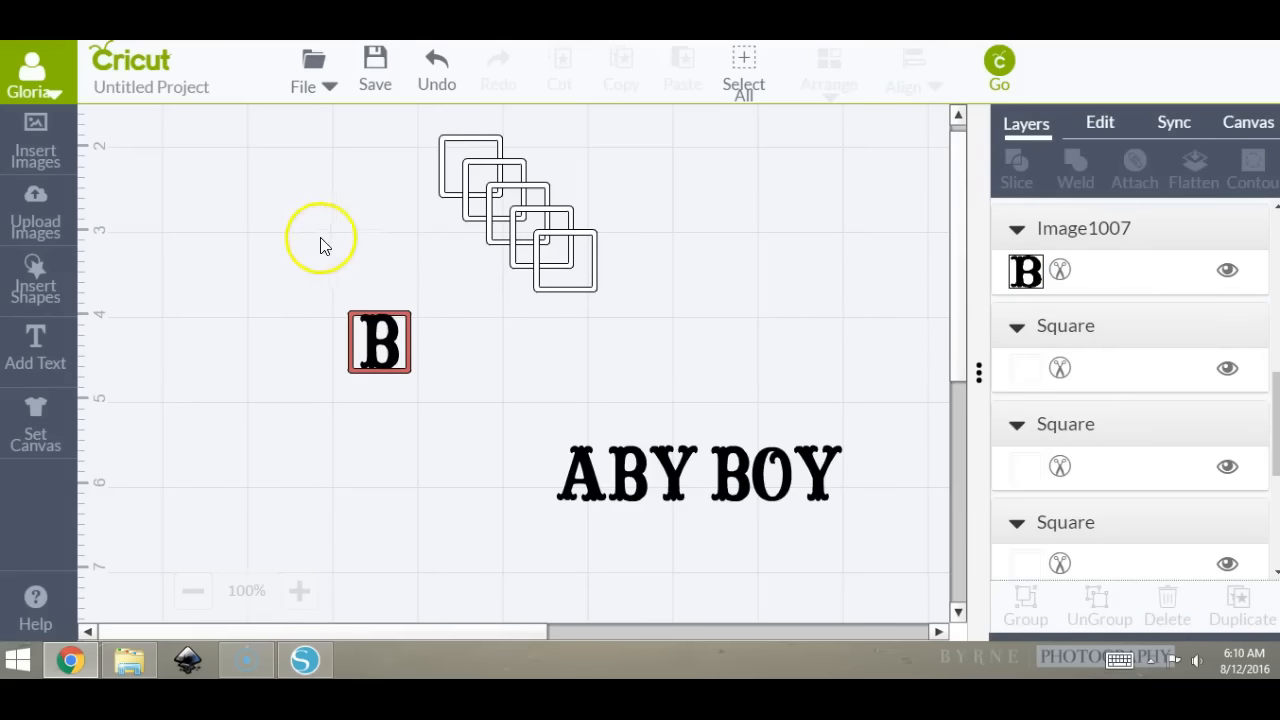
Place one white frame beside the red B block and move the letter A onto it.
click(303, 600)
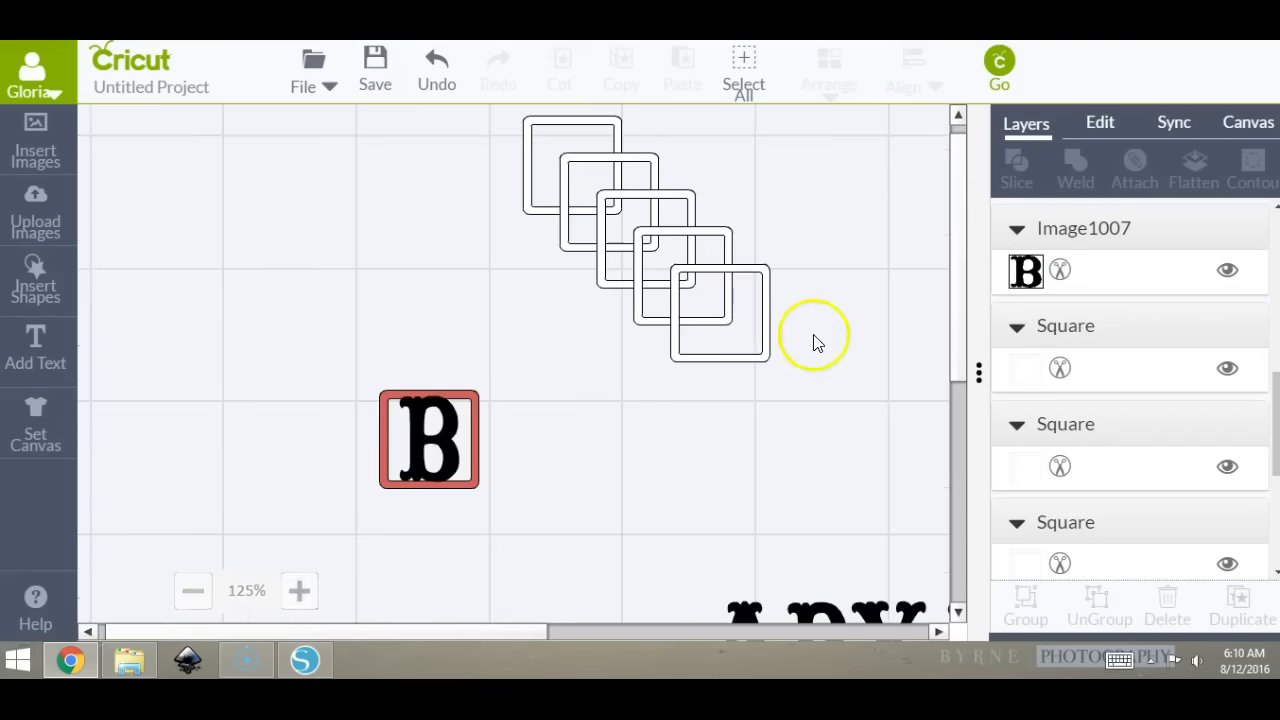
mouse_move(957, 366)
mouse_down()
mouse_move(959, 377)
mouse_move(951, 359)
mouse_up()
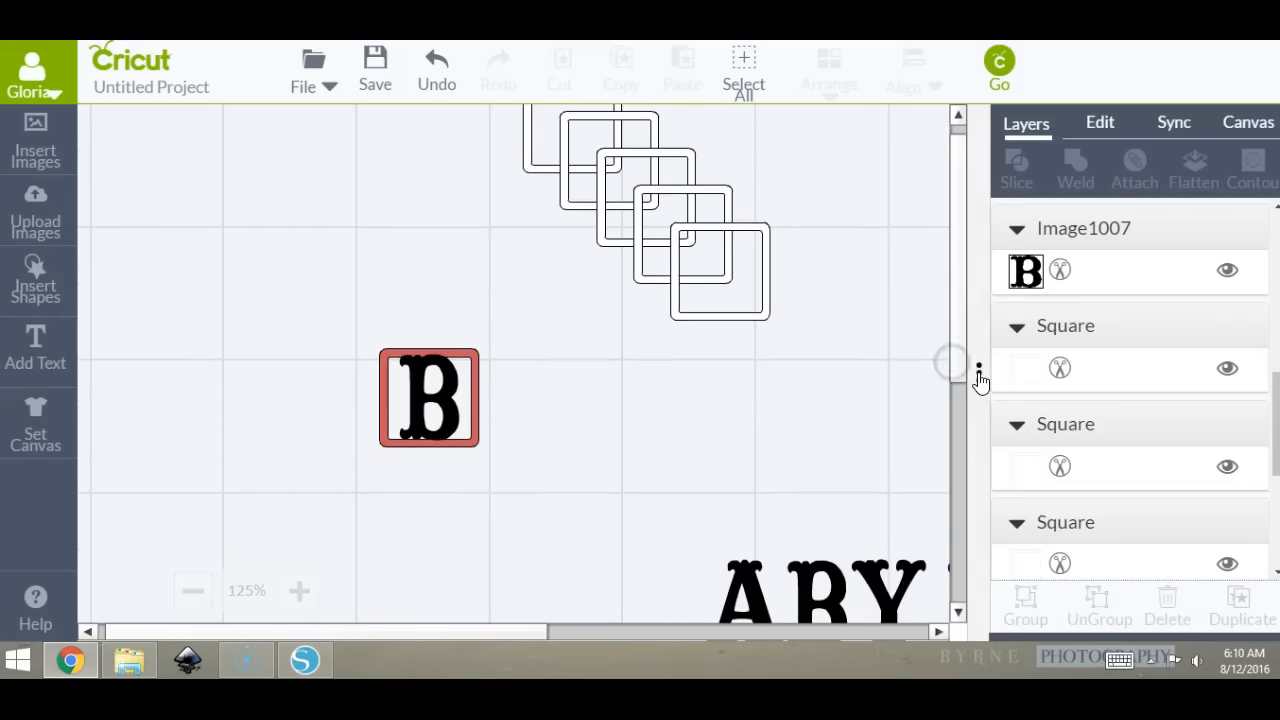
click(979, 372)
drag(771, 597, 734, 457)
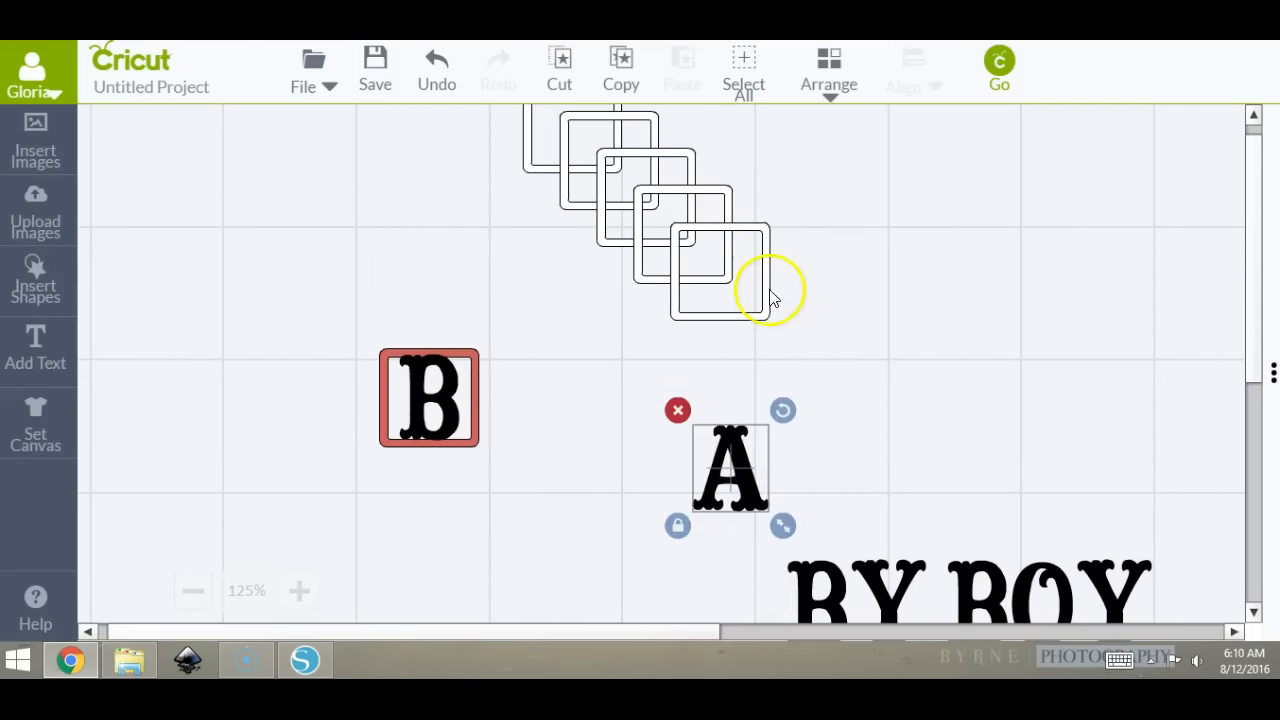
drag(759, 310, 604, 412)
drag(707, 519, 551, 421)
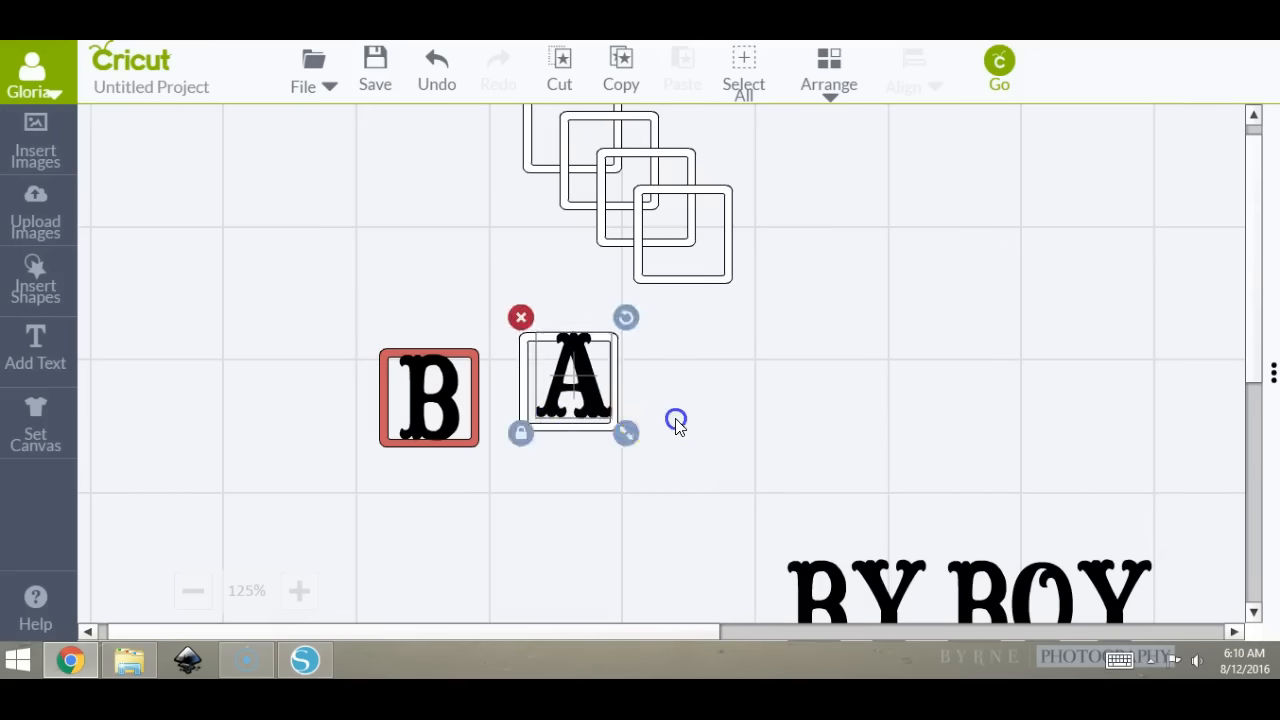
Align the letter A and its white frame with Center Horizontally and Center.
click(463, 316)
drag(508, 293, 630, 489)
click(914, 86)
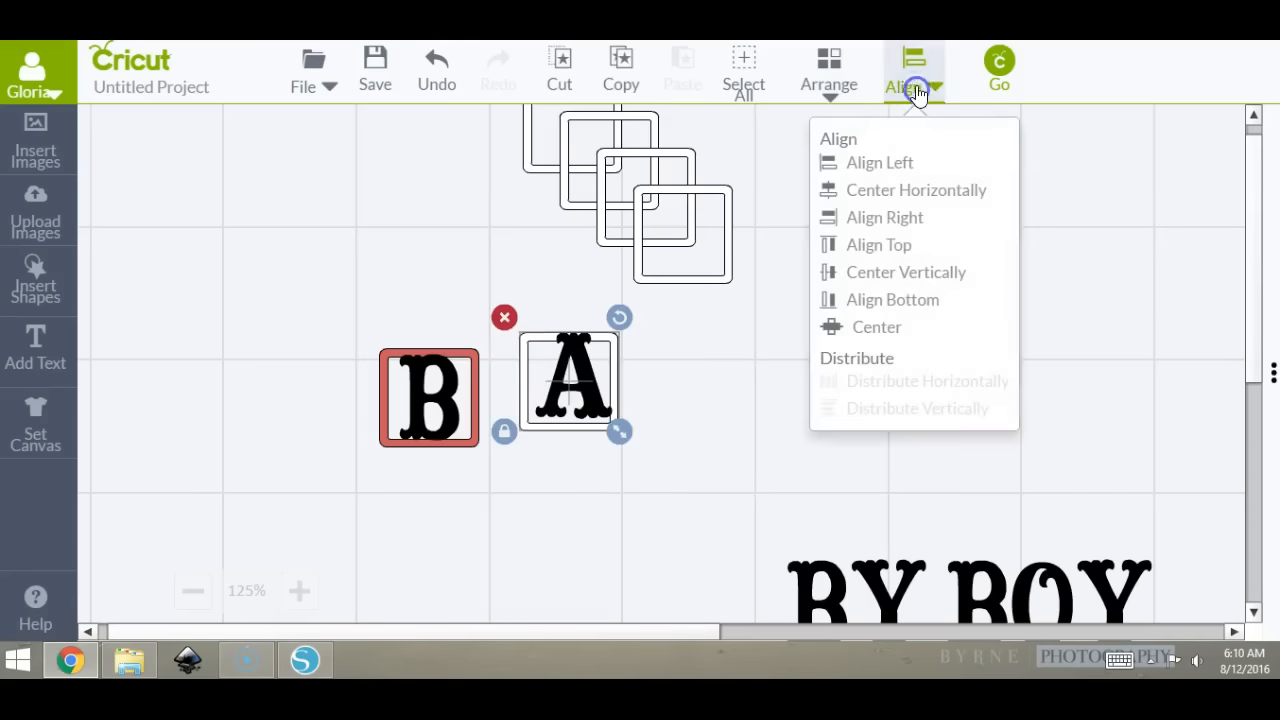
click(968, 192)
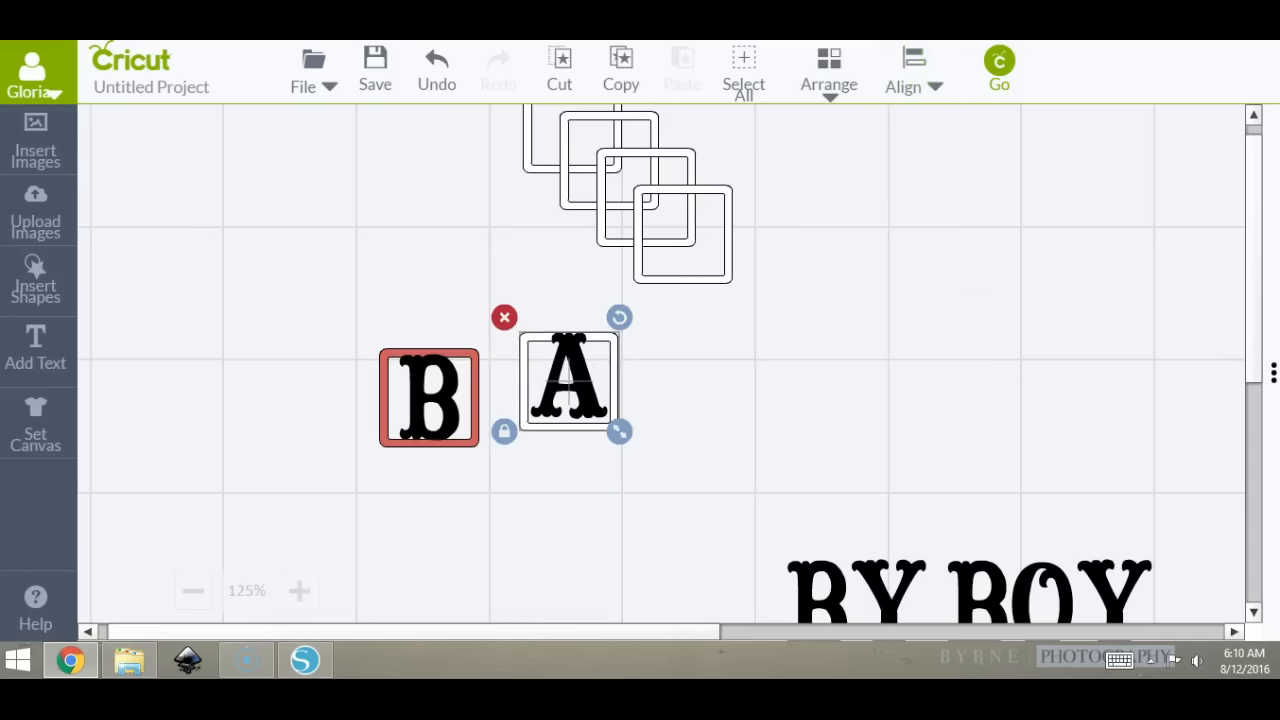
click(910, 65)
click(897, 334)
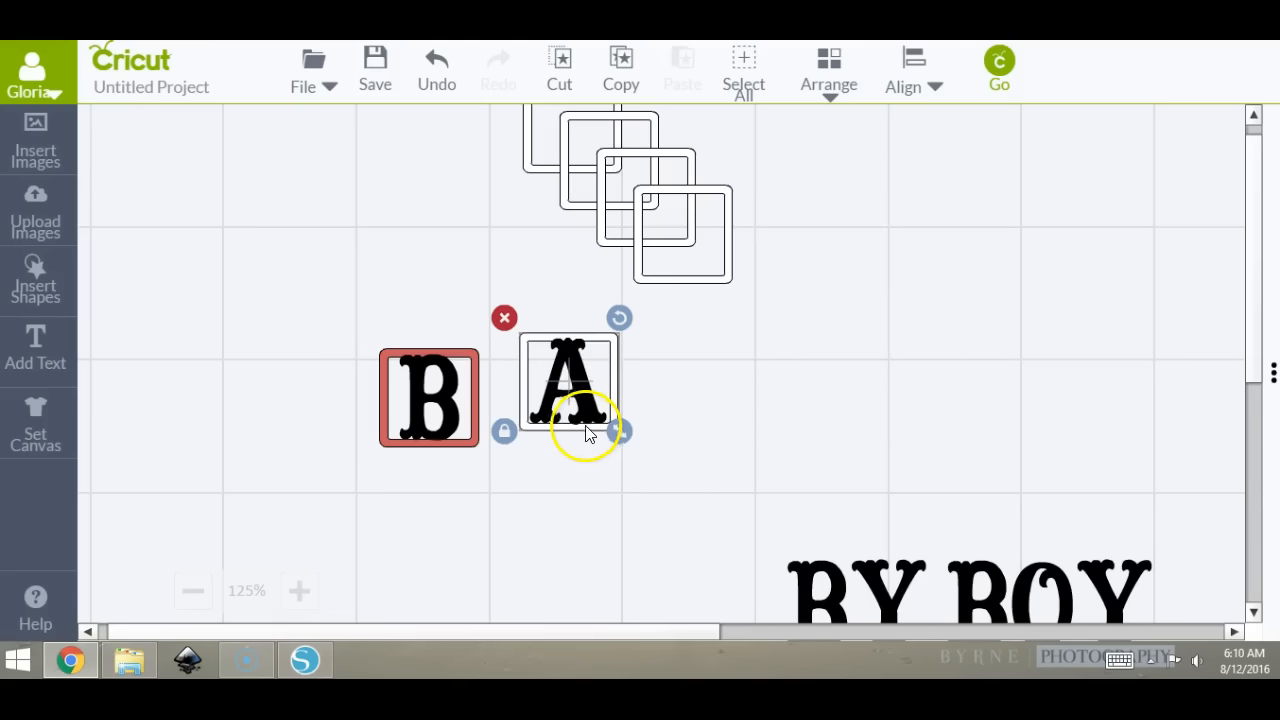
Weld the letter A to its white frame.
right_click(793, 312)
click(847, 371)
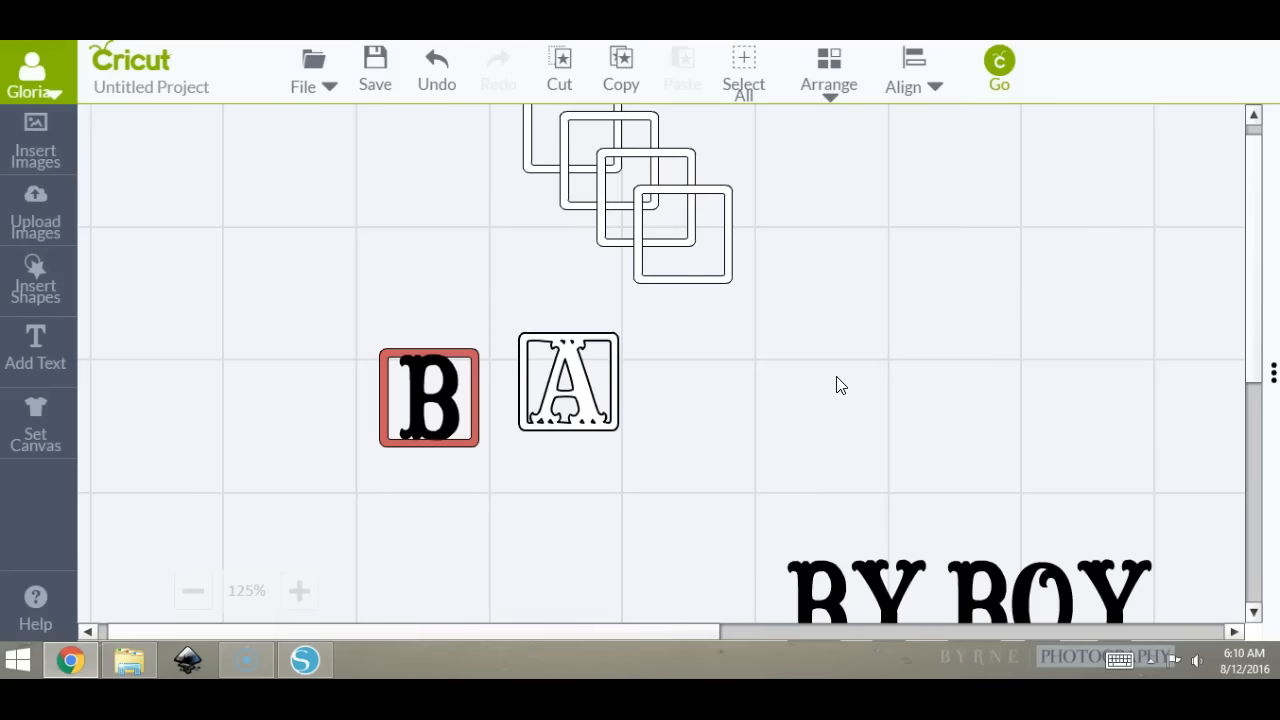
click(829, 377)
Weld the letter B to the red frame and reposition the B and A blocks side by side.
drag(563, 377, 614, 384)
drag(340, 336, 521, 473)
right_click(511, 430)
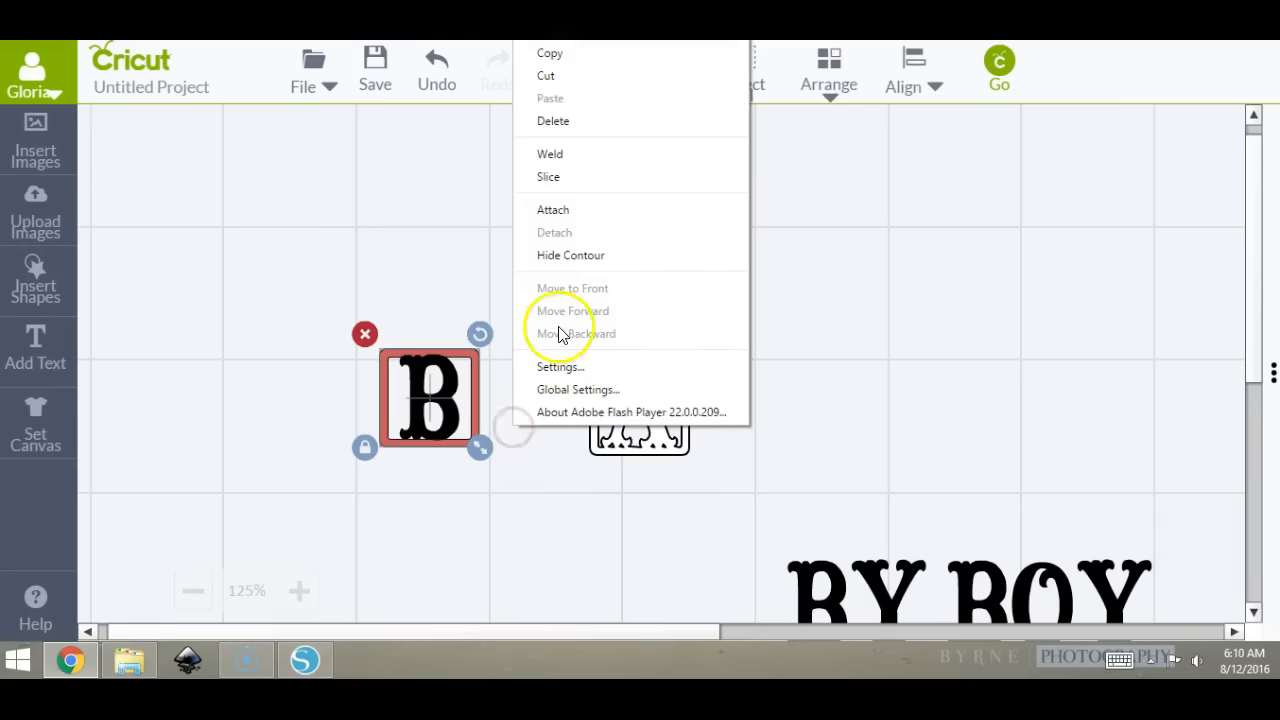
click(555, 160)
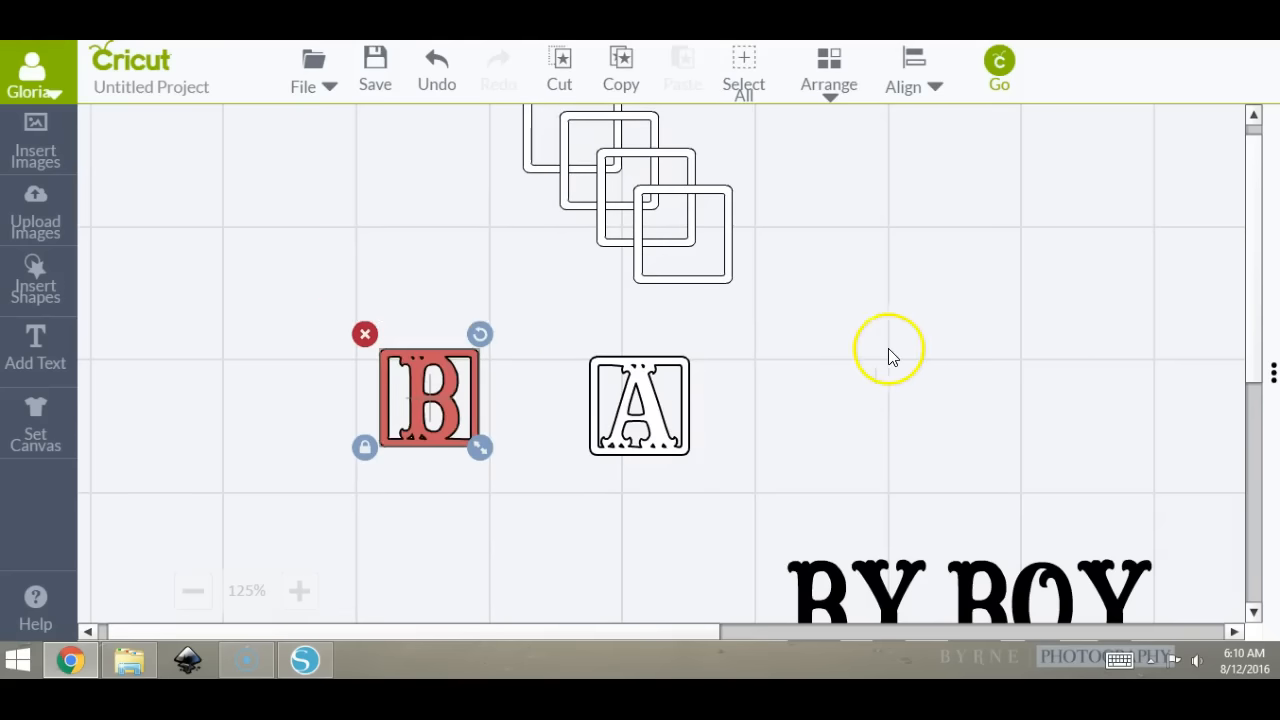
drag(438, 388, 372, 350)
drag(623, 430, 497, 398)
Pull two white frames out of the stack and move the second letter B onto one of them.
drag(674, 274, 737, 503)
drag(668, 241, 974, 434)
drag(811, 569, 826, 531)
Align the second letter B and its white frame with Center Horizontally and Center.
click(918, 92)
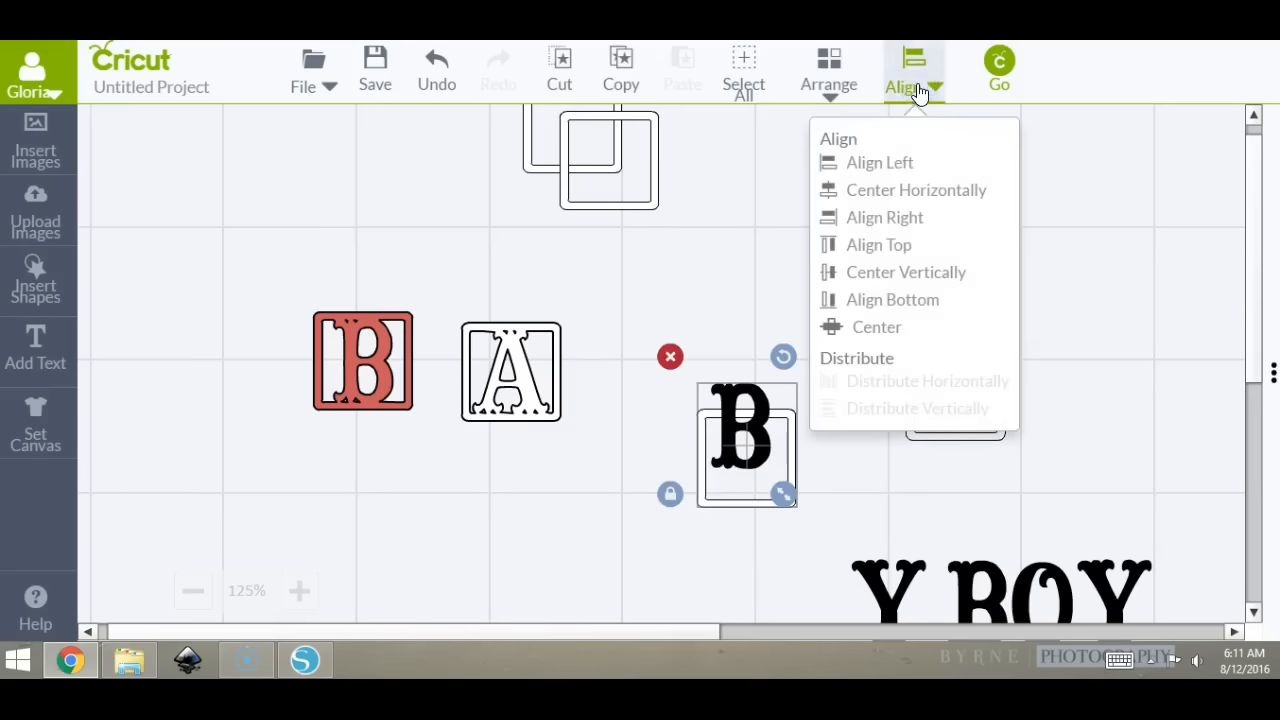
click(909, 190)
click(898, 72)
click(891, 336)
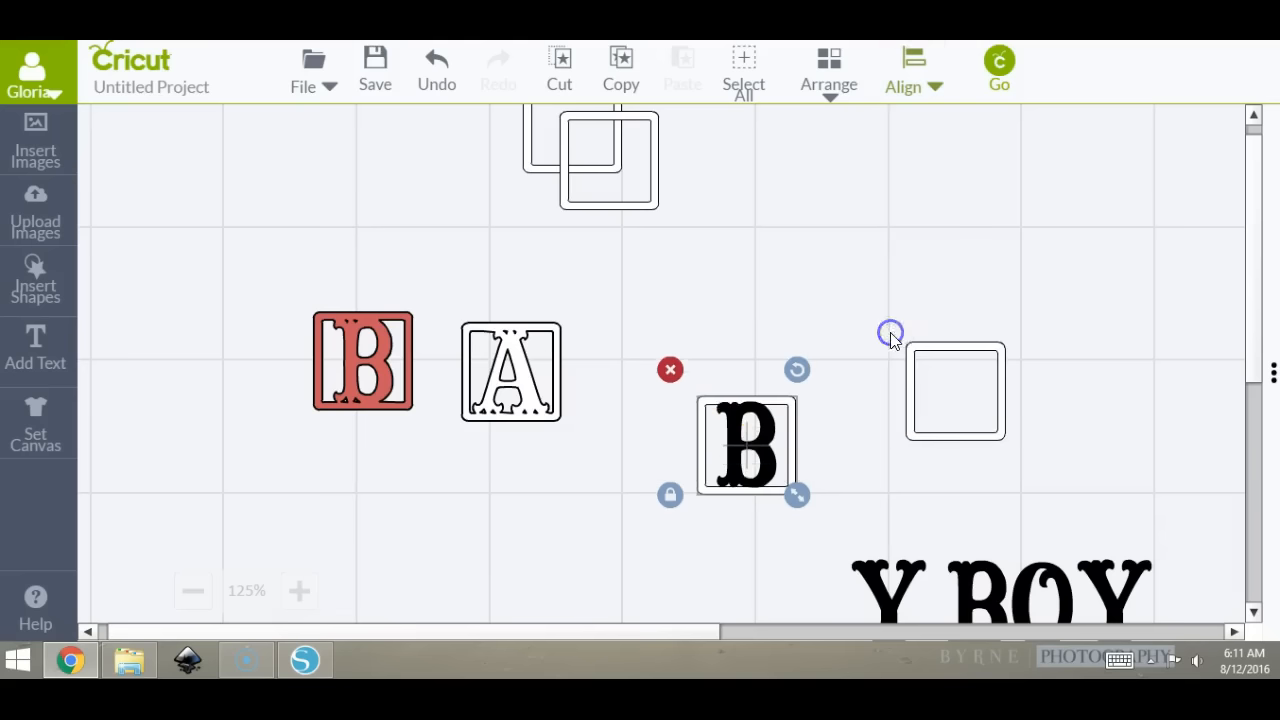
Weld the second letter B to its frame and place the block beside the A block.
right_click(852, 182)
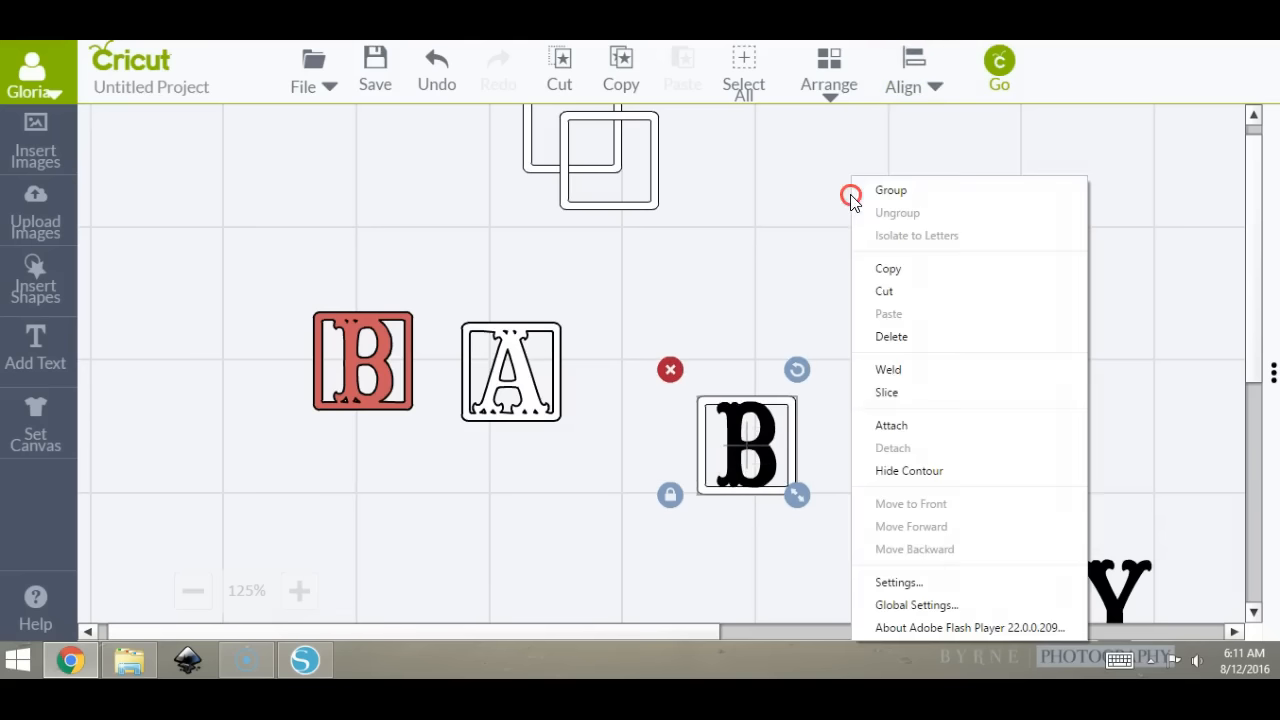
click(889, 371)
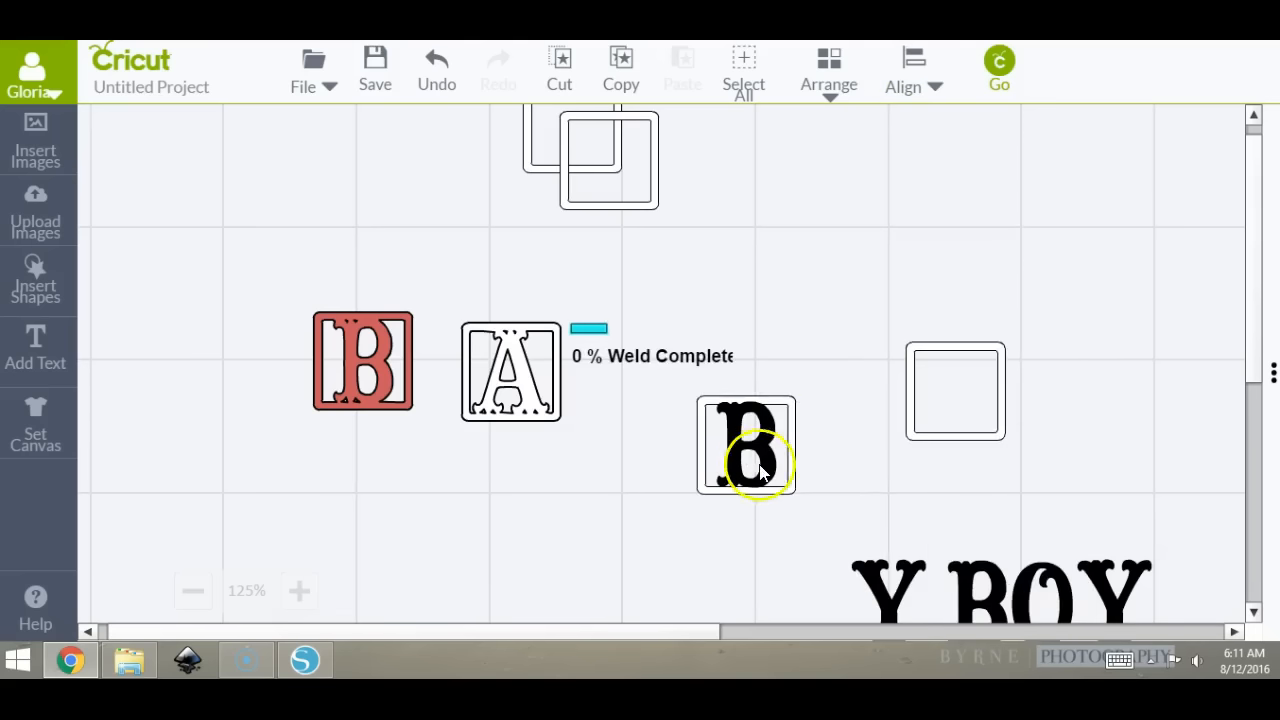
drag(760, 470, 662, 396)
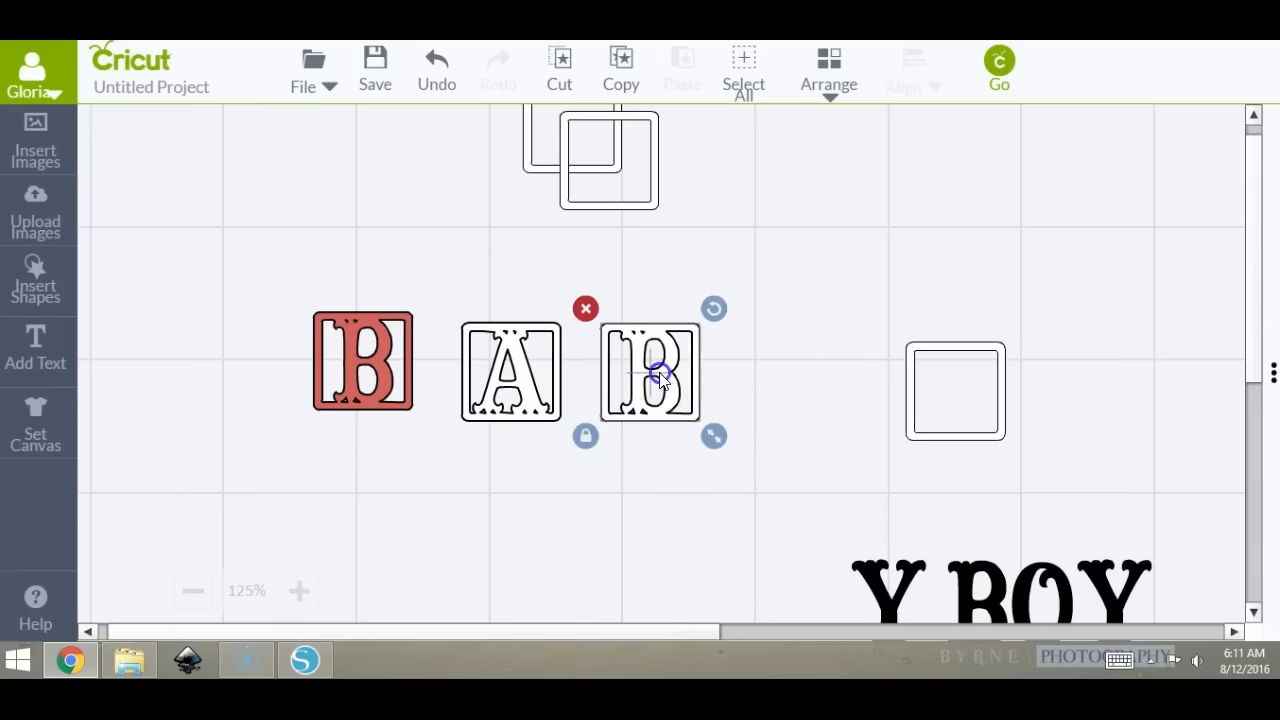
Spread out the three remaining empty frames and move the white B and A blocks apart.
click(1273, 373)
drag(526, 166, 792, 258)
drag(596, 204, 688, 237)
drag(913, 390, 791, 330)
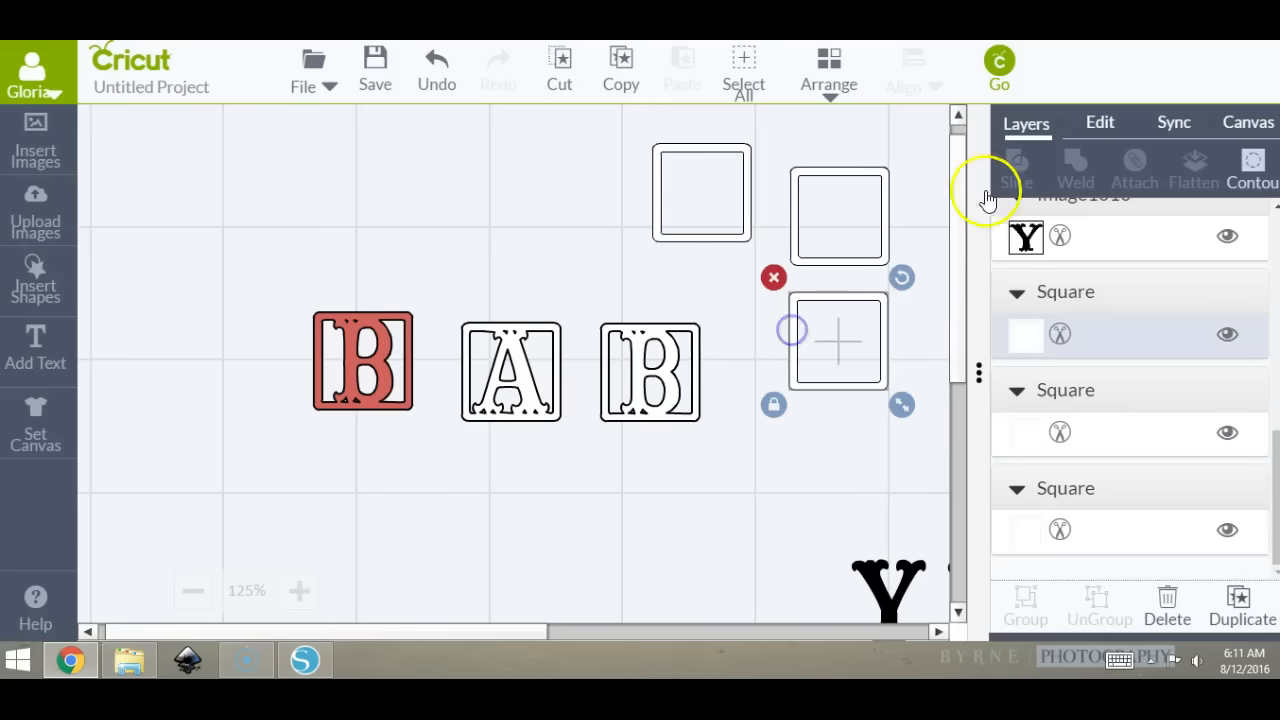
drag(676, 327, 538, 177)
drag(500, 340, 565, 319)
Change the cut color of the welded A block to Very Berry red.
click(457, 183)
drag(434, 106, 924, 465)
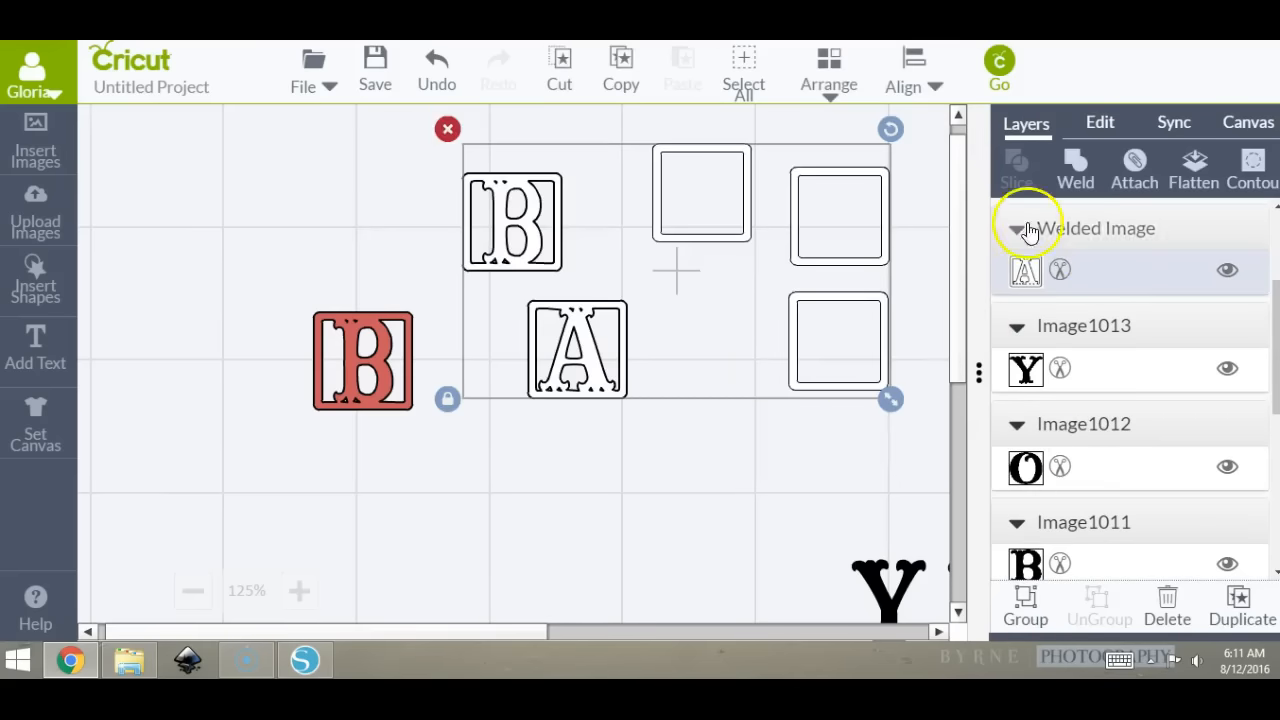
click(1027, 271)
right_click(1027, 271)
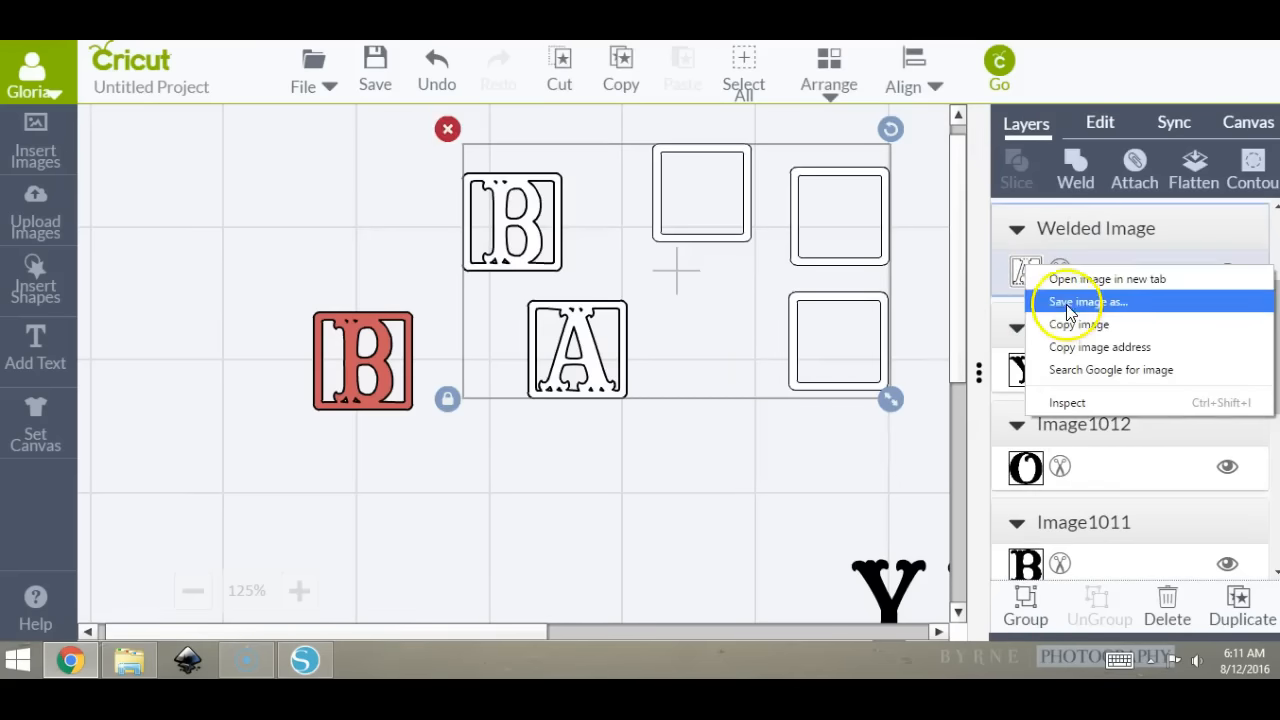
click(1200, 256)
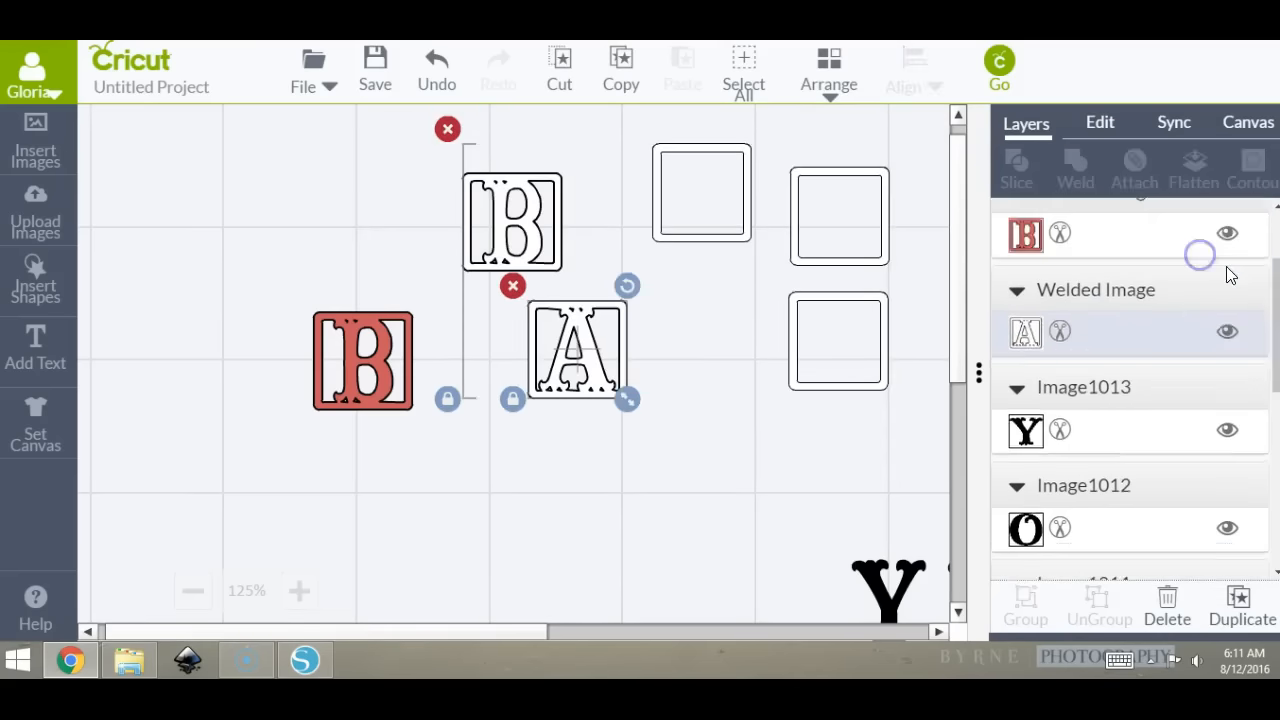
click(1039, 465)
scroll(1041, 464, down, 2)
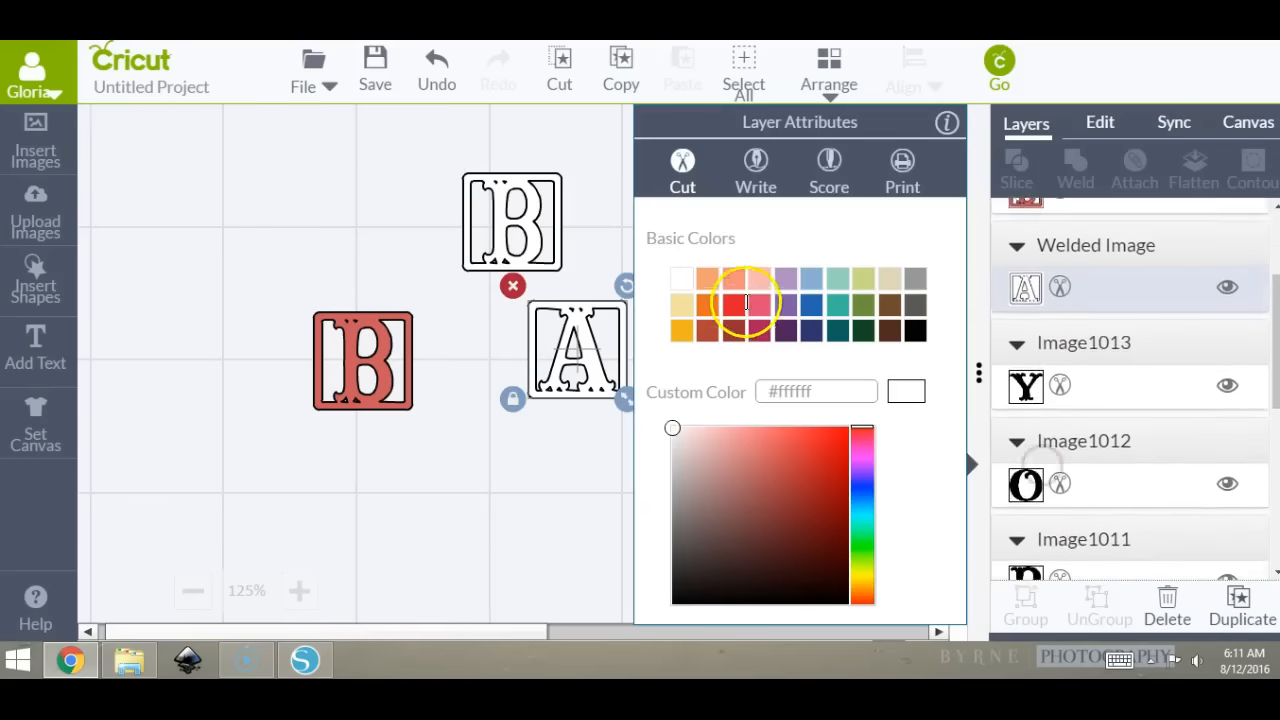
click(733, 308)
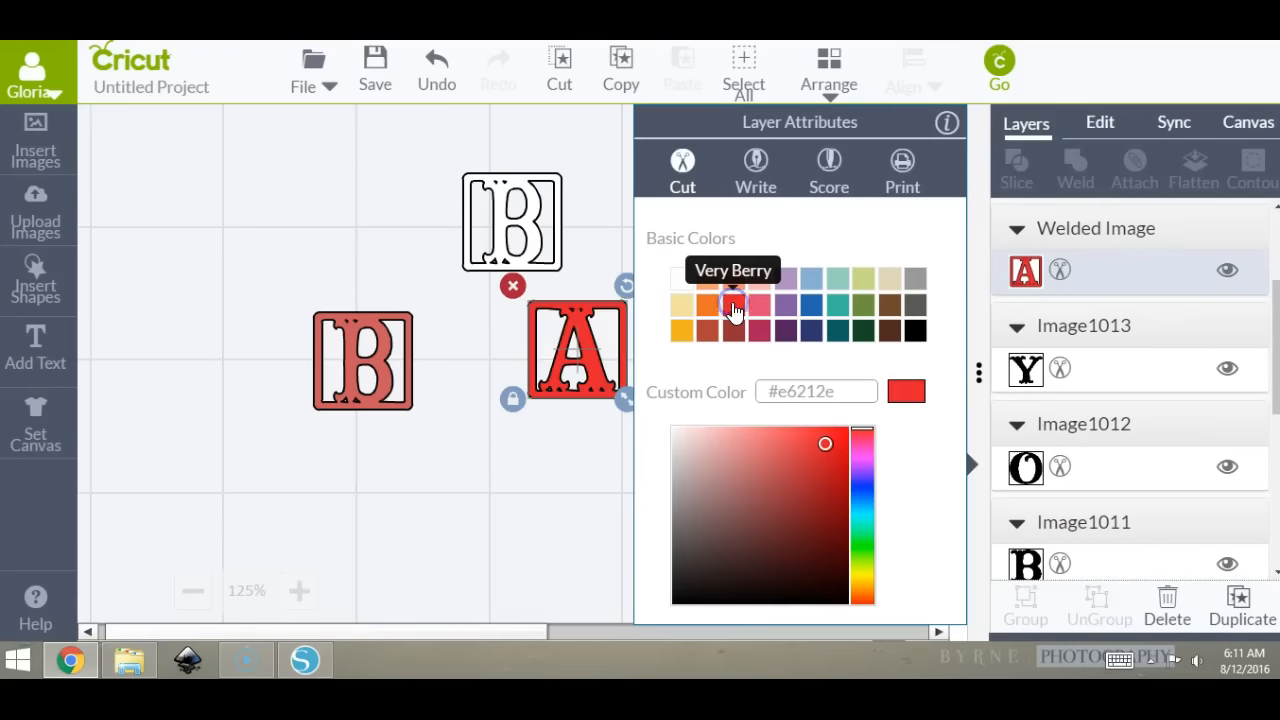
Change the cut color of the white welded B block to pink, #e54b75.
click(535, 205)
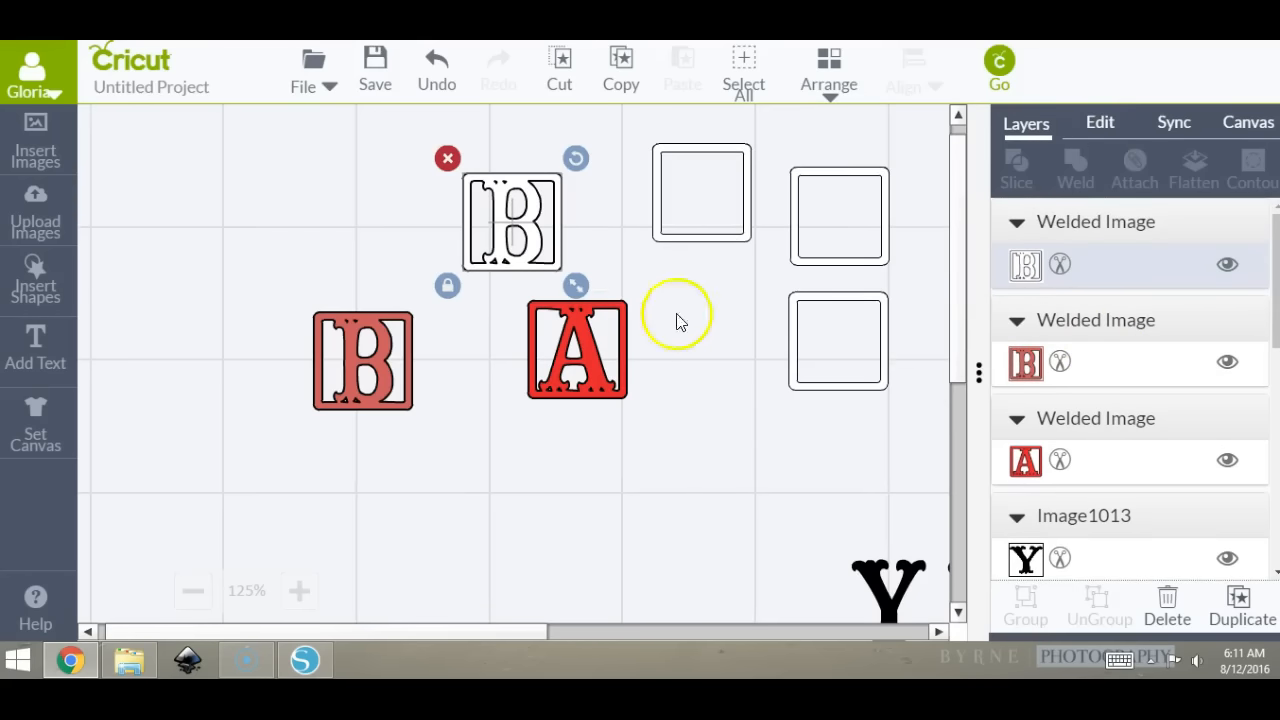
right_click(1023, 265)
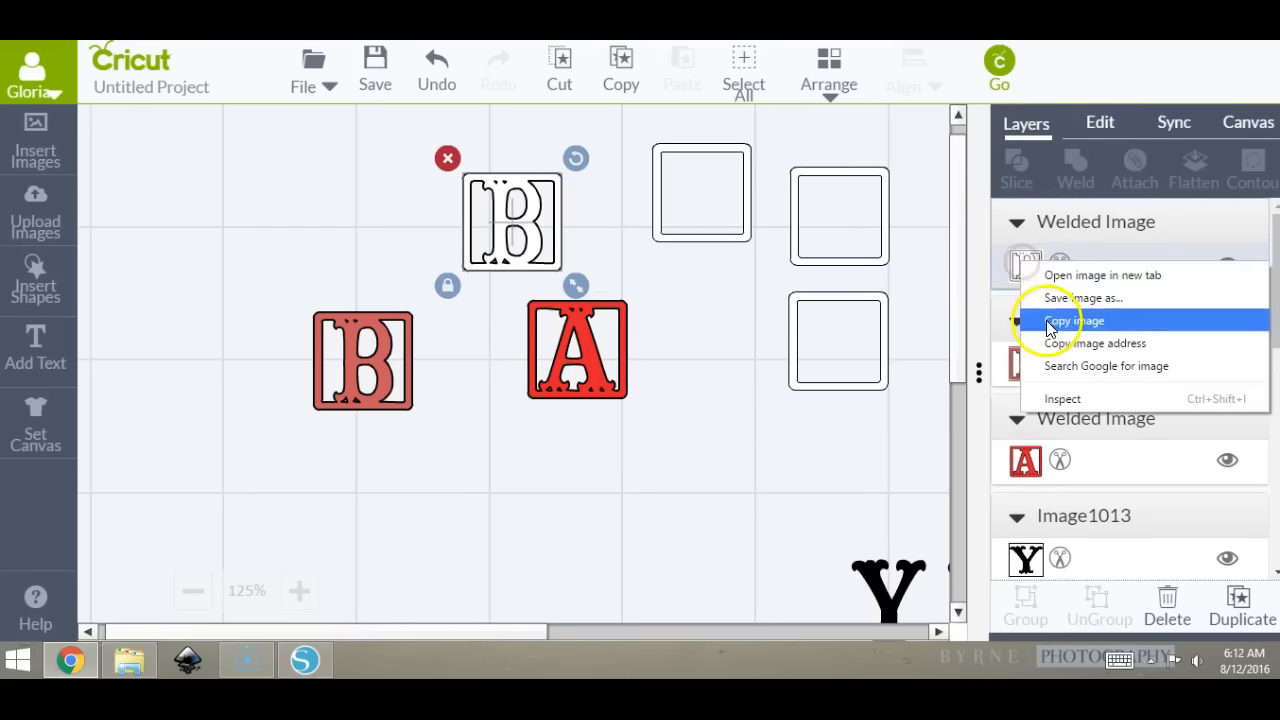
click(1233, 256)
click(1230, 261)
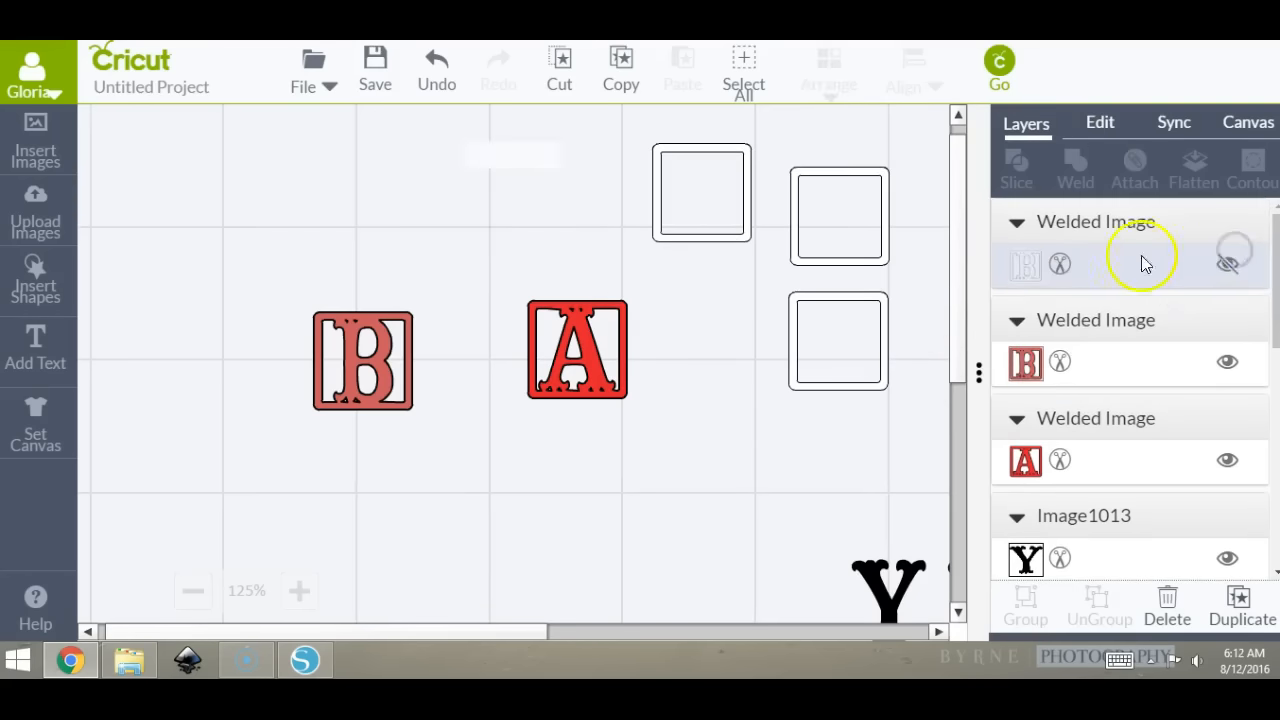
click(1230, 264)
click(1027, 264)
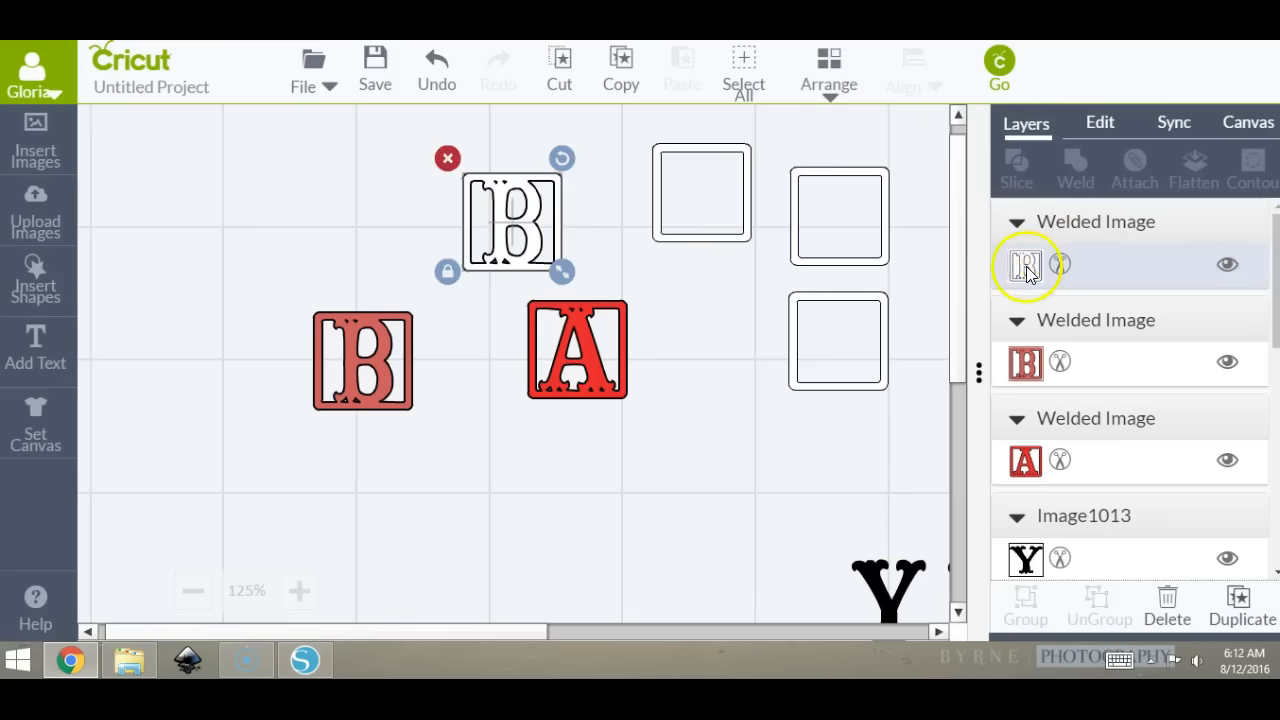
click(1027, 264)
click(767, 317)
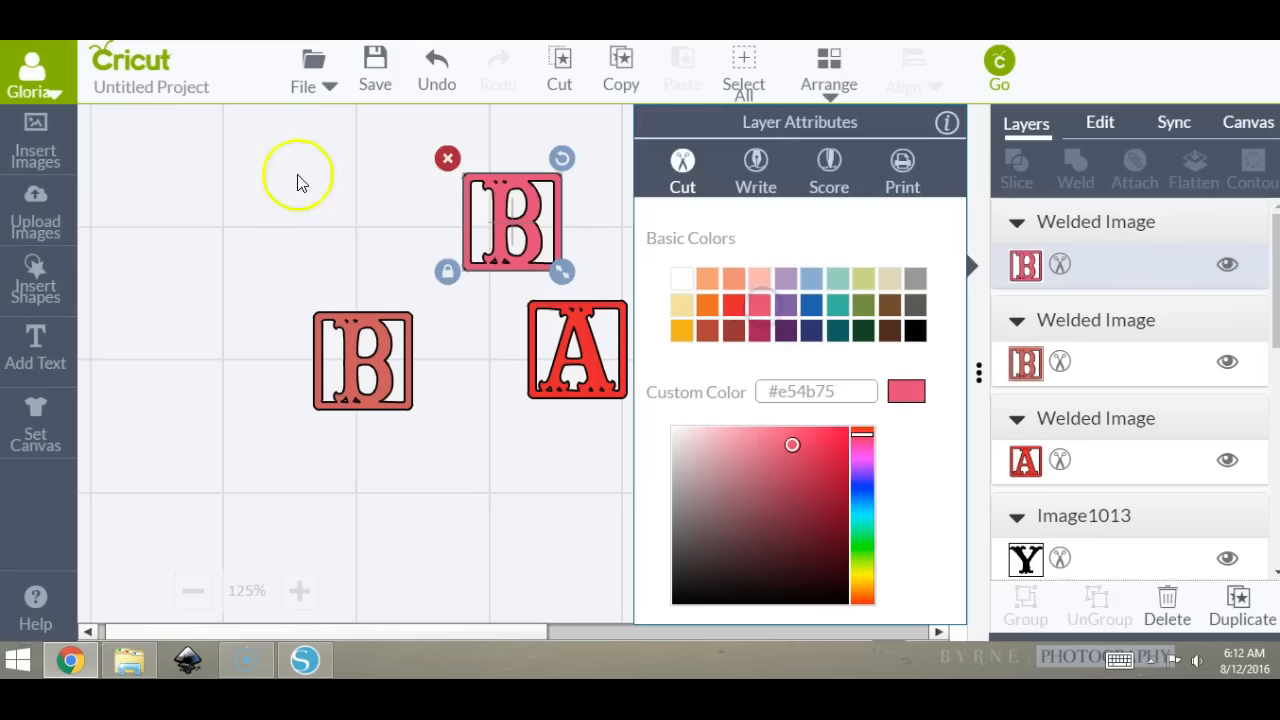
Move the red A block and the pink B block next to the first B block.
click(283, 131)
drag(532, 203, 485, 182)
drag(596, 355, 440, 345)
drag(443, 200, 520, 350)
Move the first letter Y onto an empty frame, select both and bring up the alignment options.
drag(897, 622, 838, 372)
drag(754, 284, 916, 474)
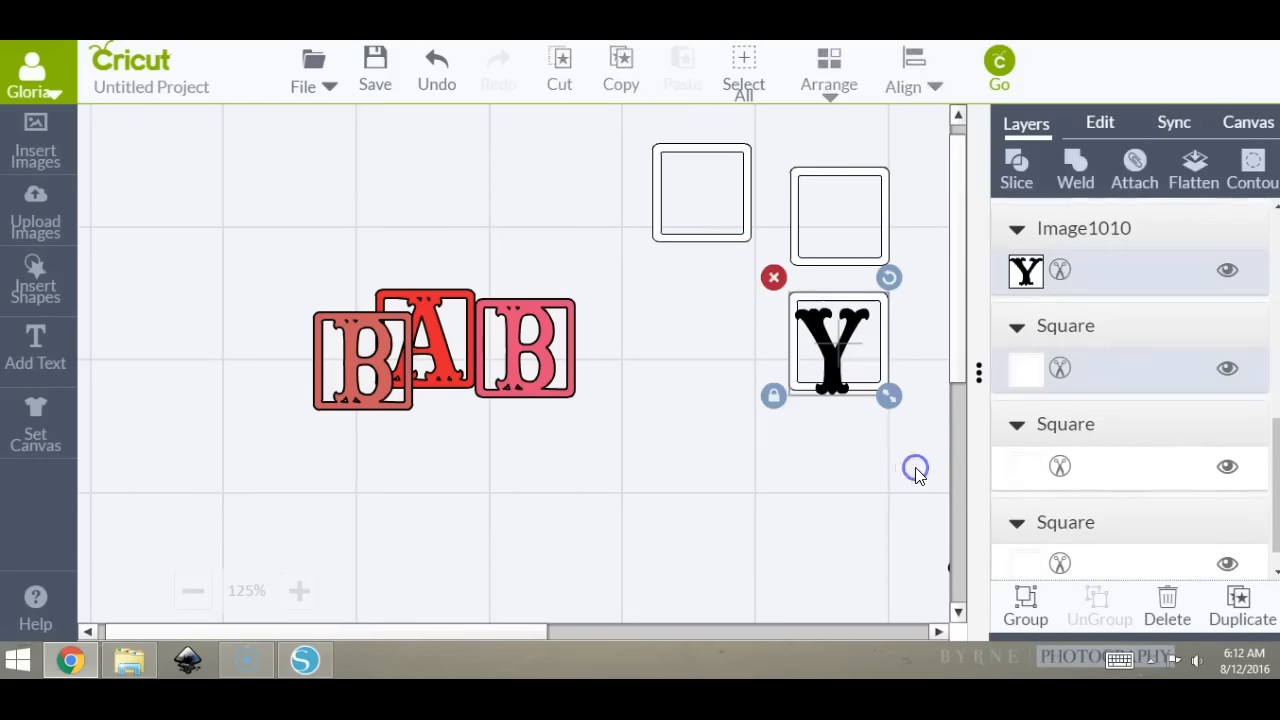
click(912, 68)
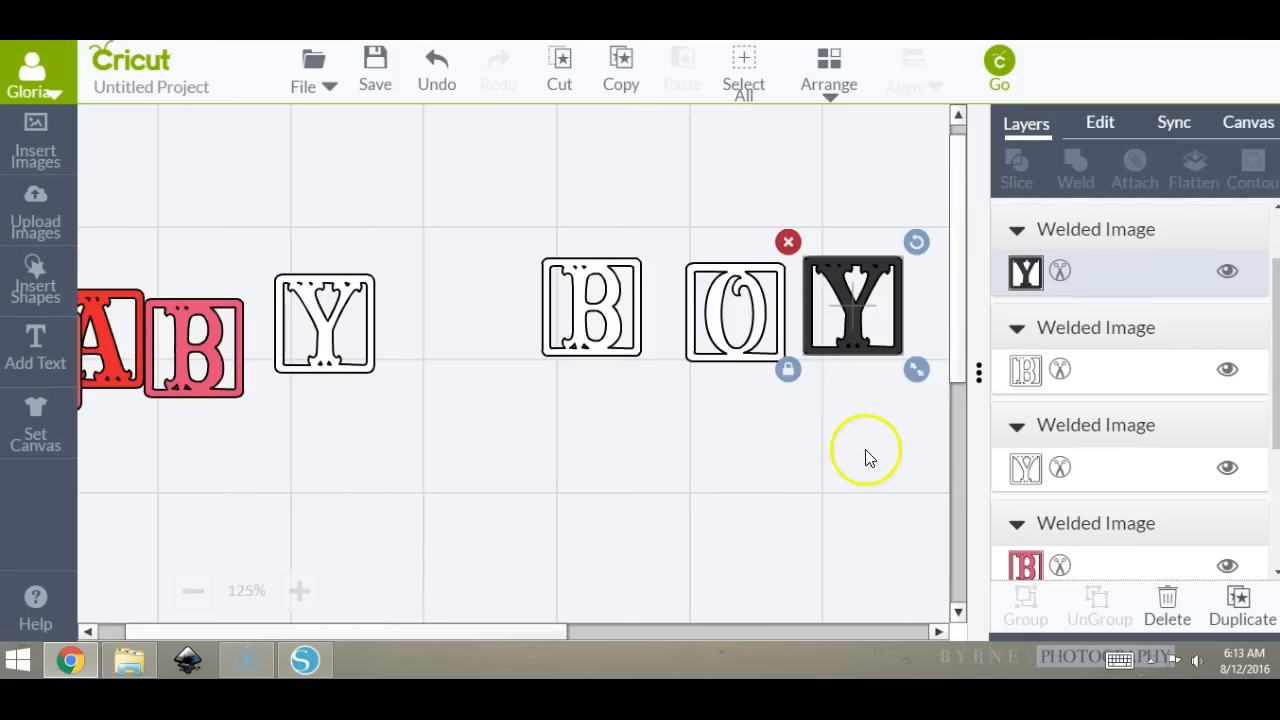
Arrange the seven welded blocks in a rough row that spells BABY BOY.
click(980, 378)
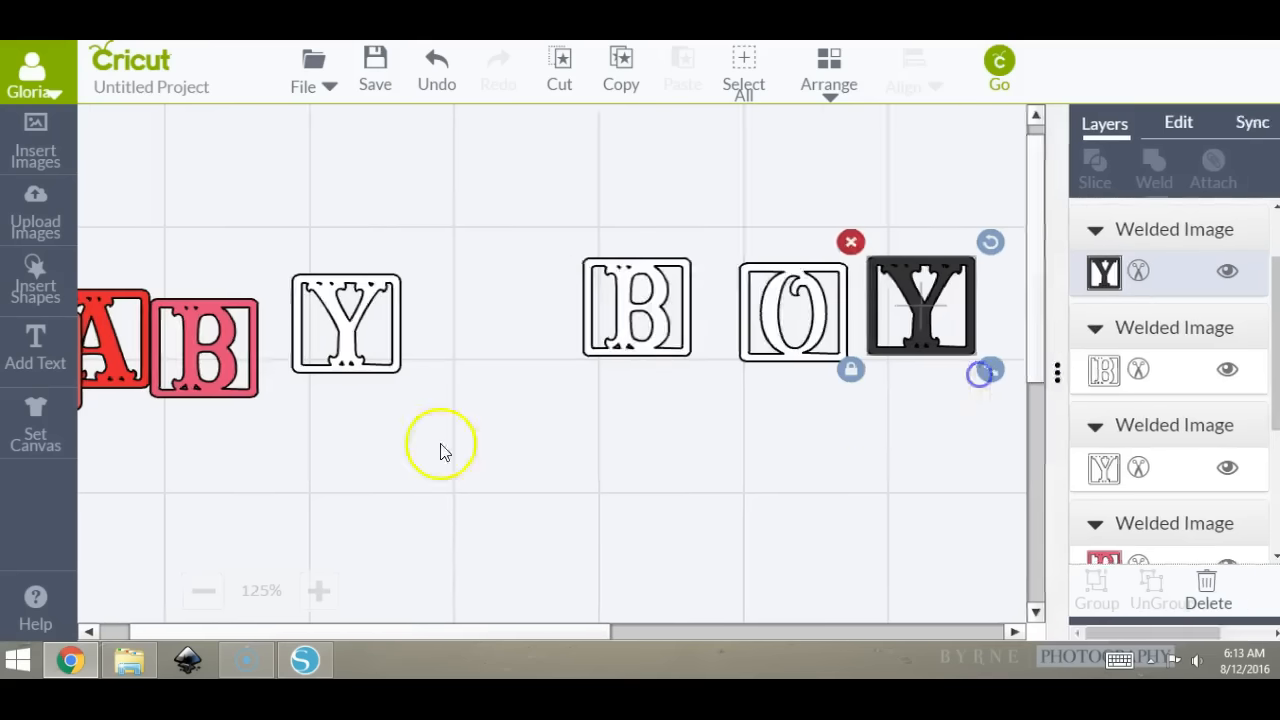
click(193, 597)
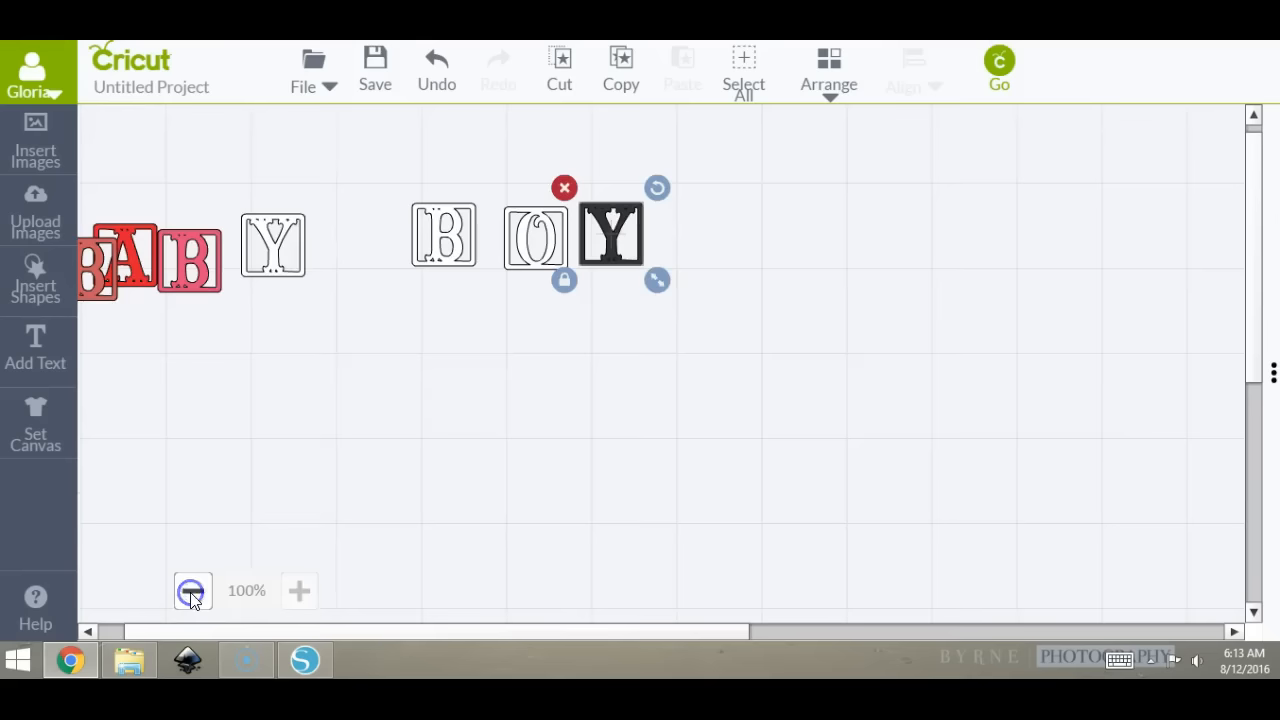
drag(100, 260, 316, 345)
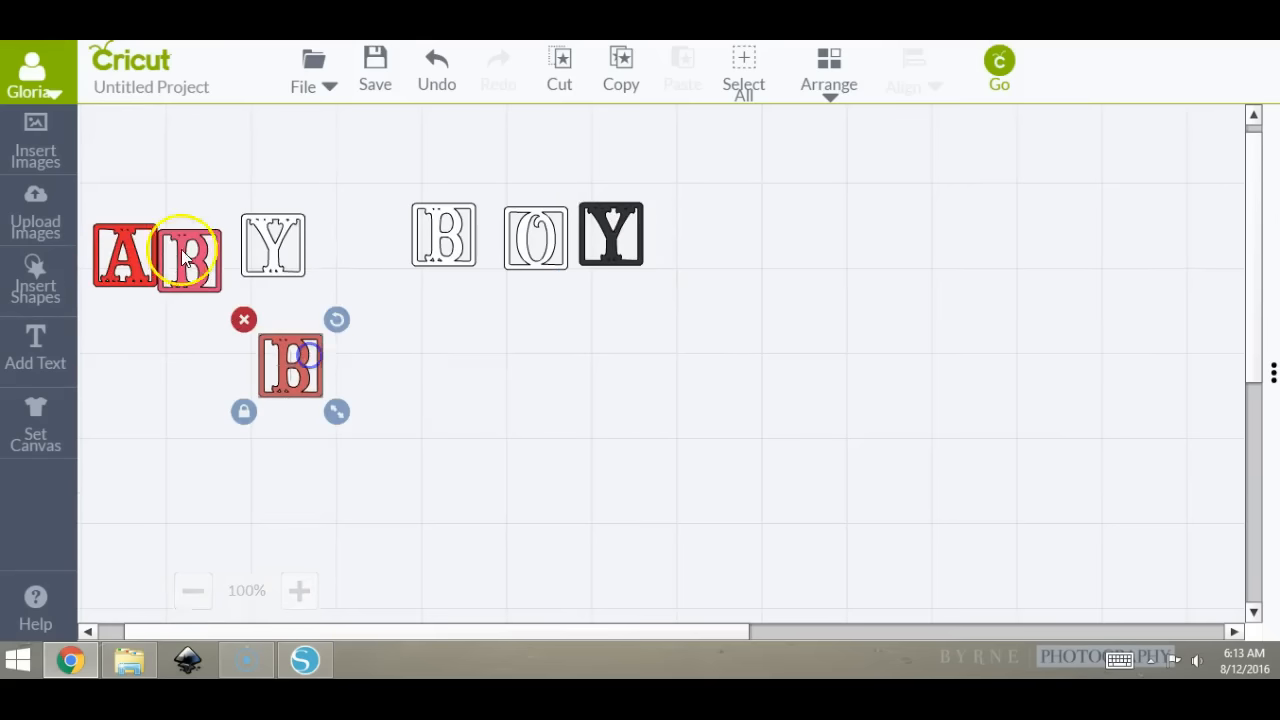
drag(113, 244, 379, 373)
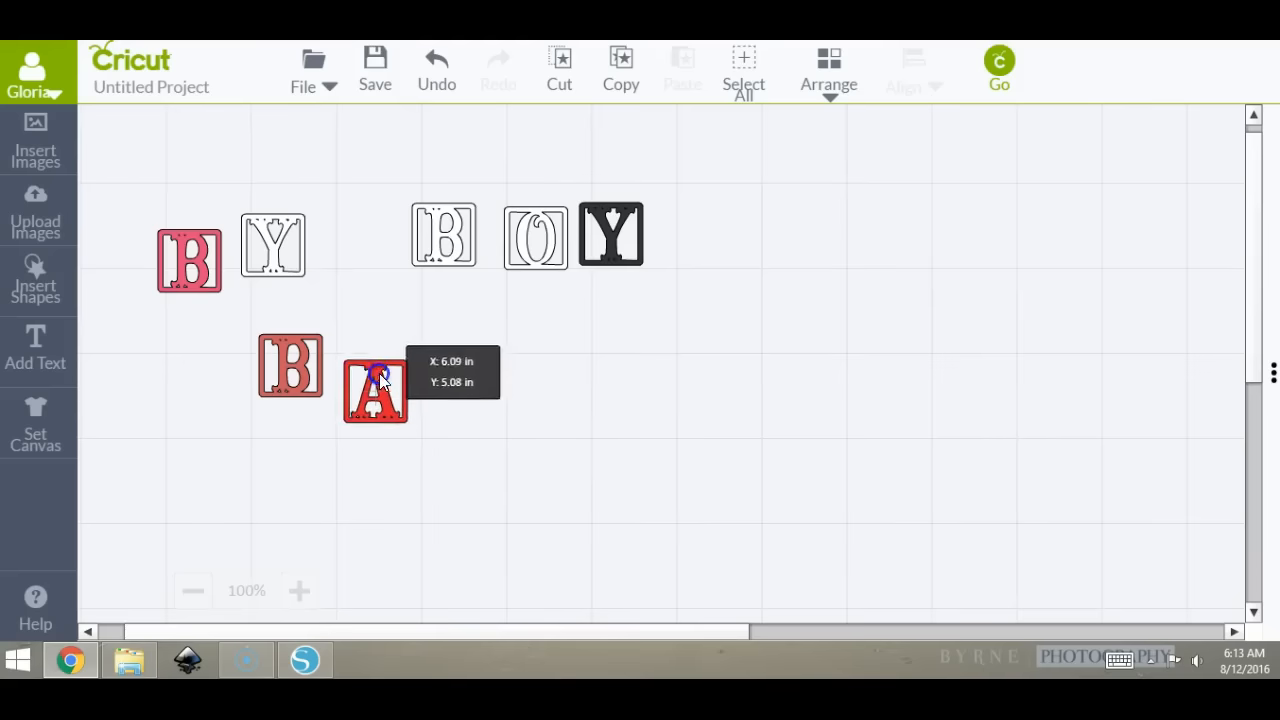
drag(204, 239, 495, 367)
drag(286, 222, 579, 378)
drag(470, 258, 684, 433)
drag(509, 251, 772, 457)
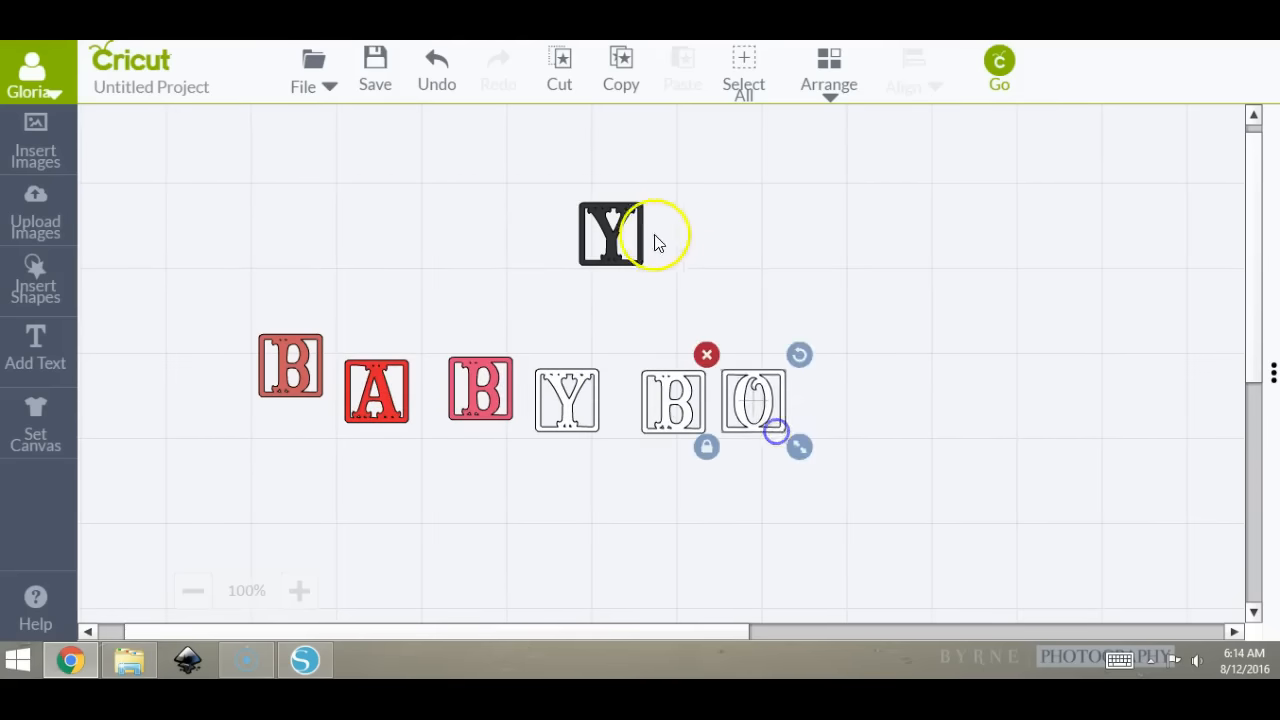
drag(623, 229, 851, 400)
Select all seven blocks and align them with Align Top.
drag(117, 229, 1010, 533)
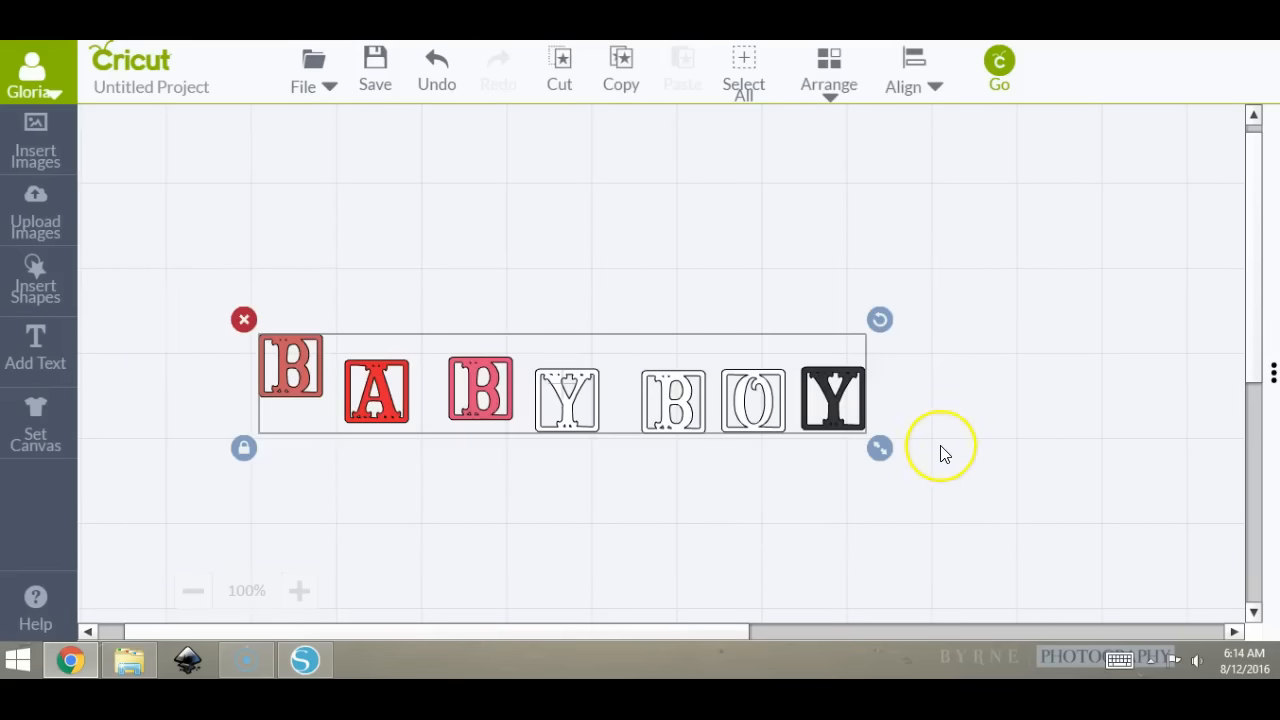
right_click(1009, 219)
click(923, 90)
click(923, 92)
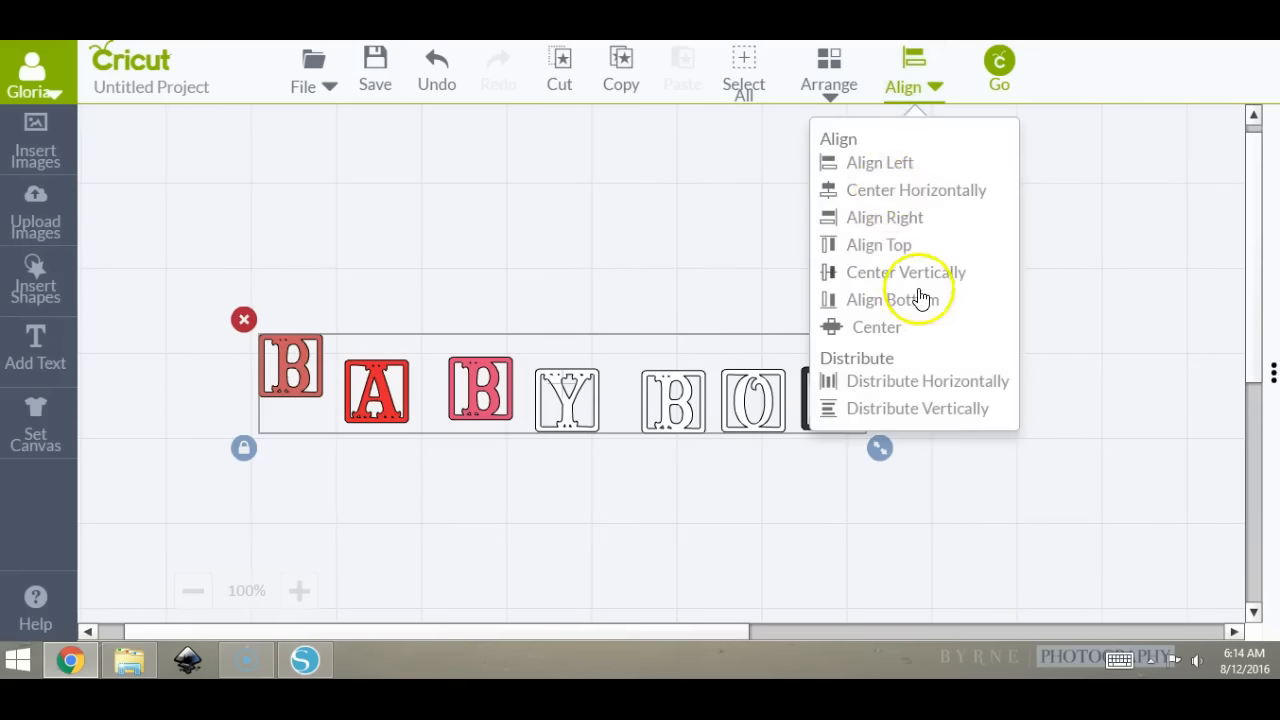
click(895, 249)
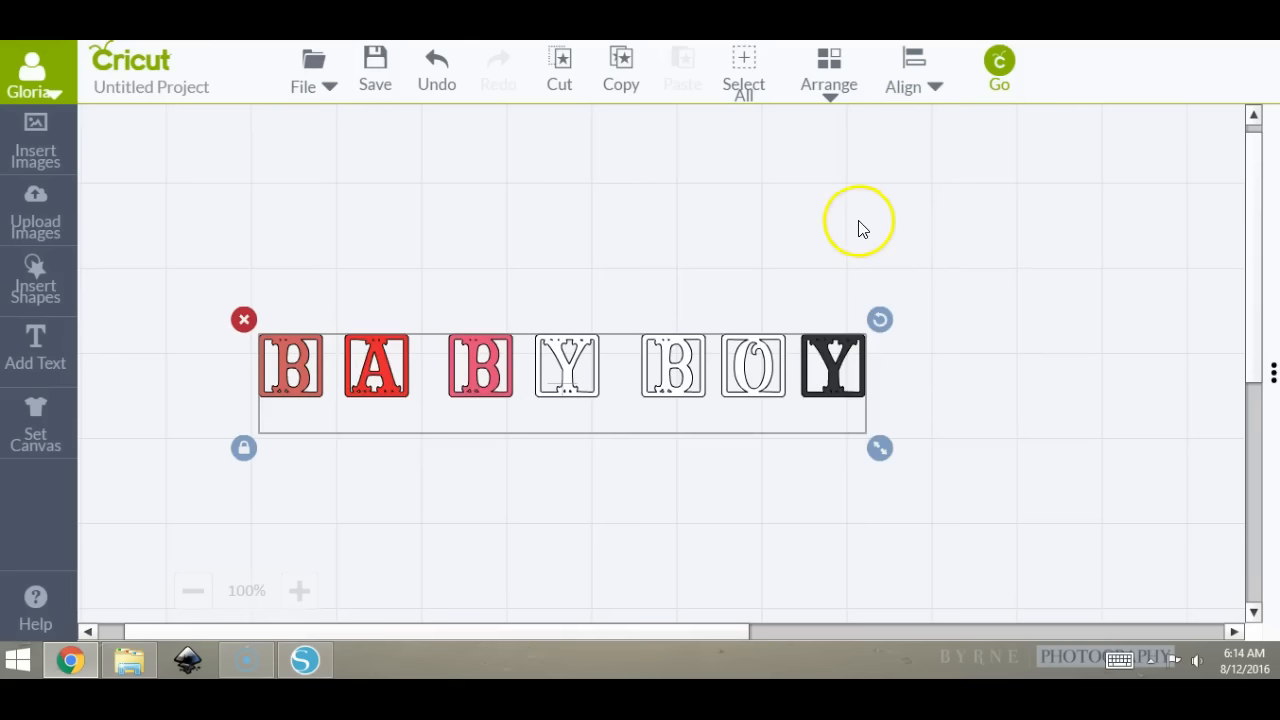
Distribute the seven blocks horizontally and scale the whole row down slightly.
click(906, 84)
click(910, 390)
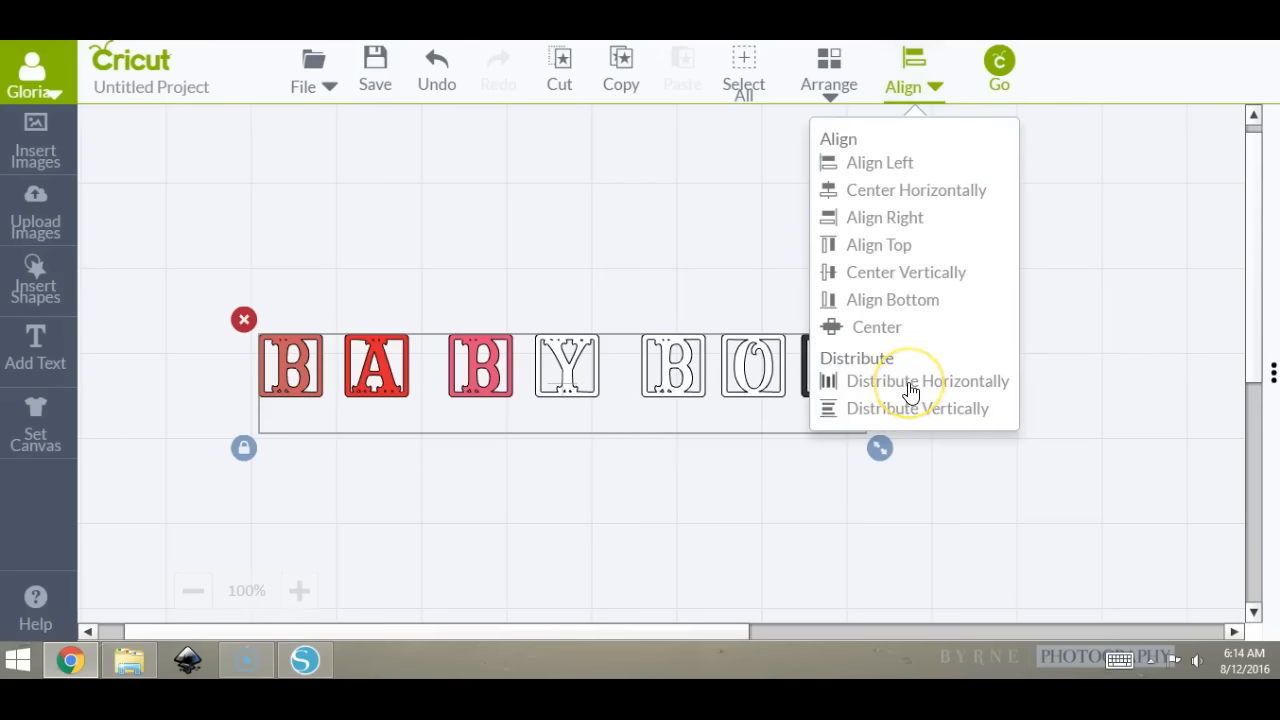
click(910, 385)
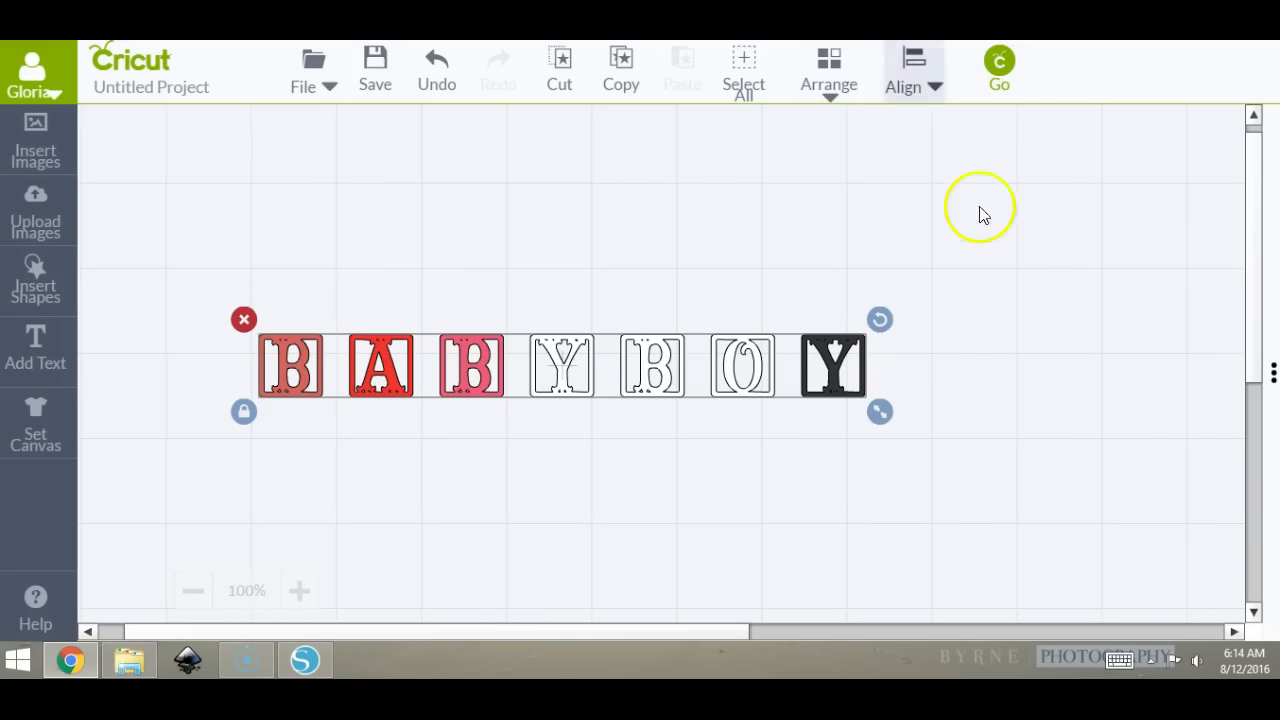
drag(880, 422, 846, 410)
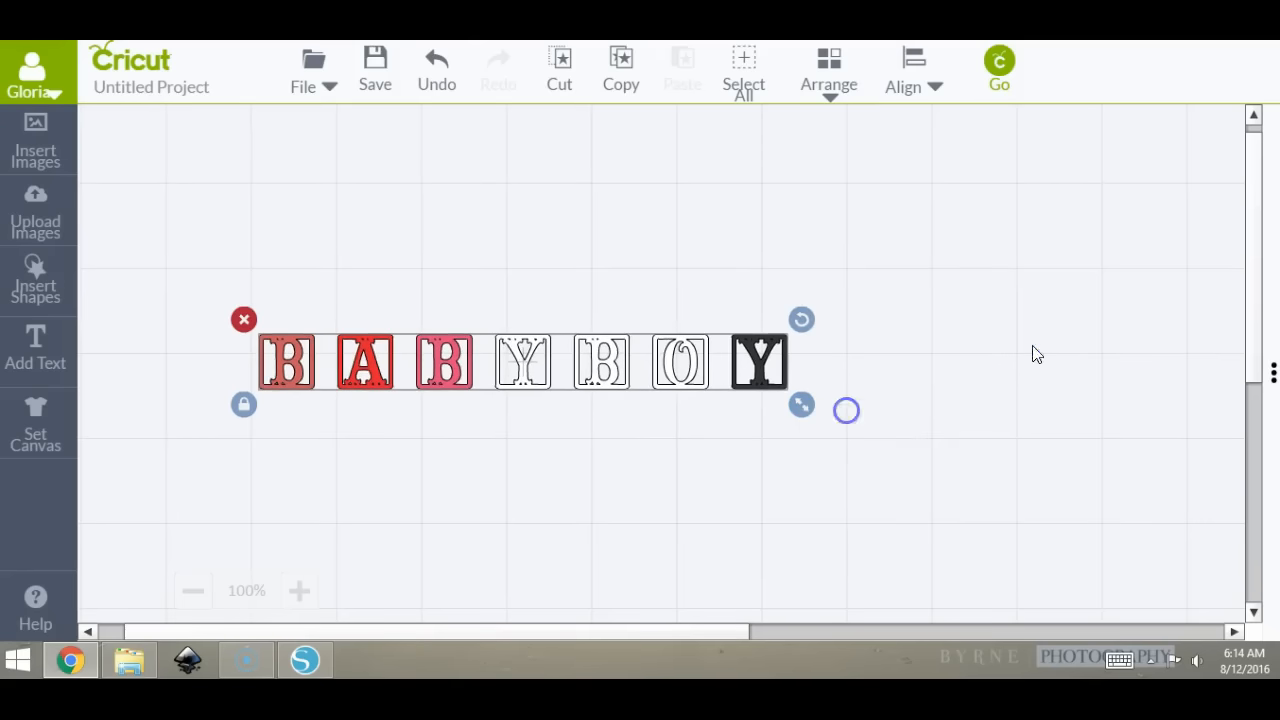
Rotate the first B block to 350°.
click(286, 345)
click(295, 528)
click(298, 358)
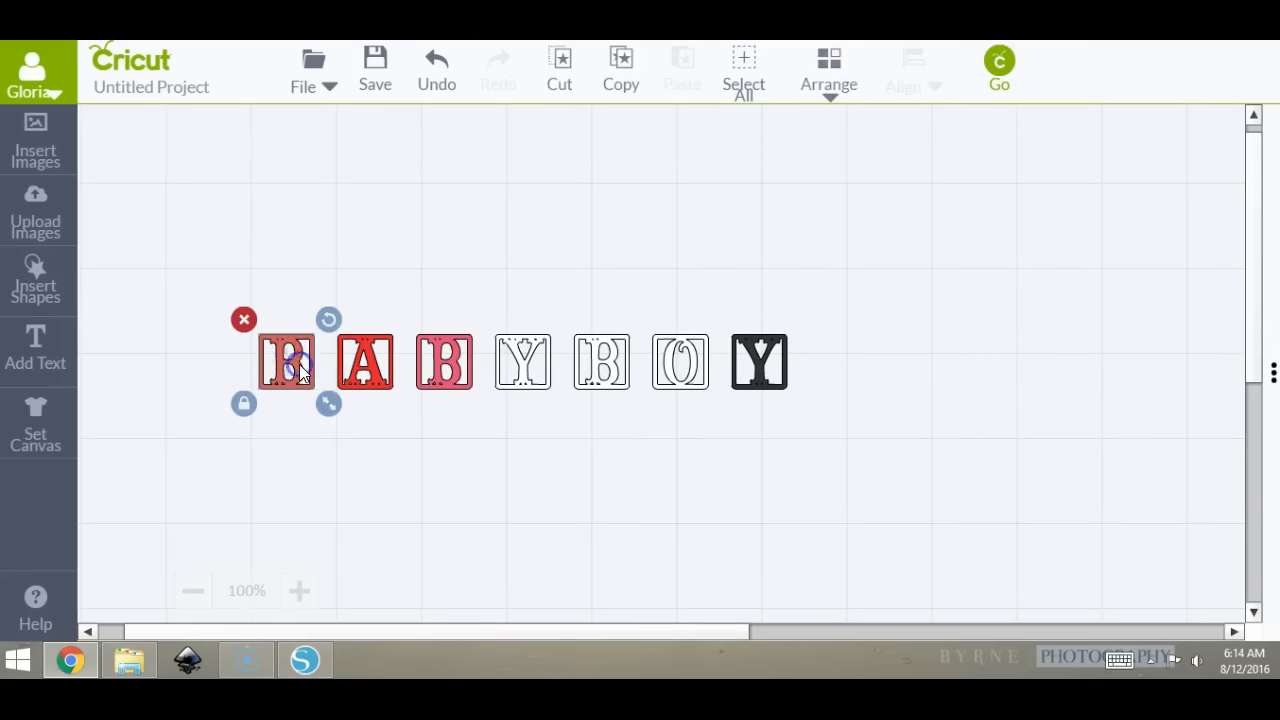
drag(320, 318, 312, 312)
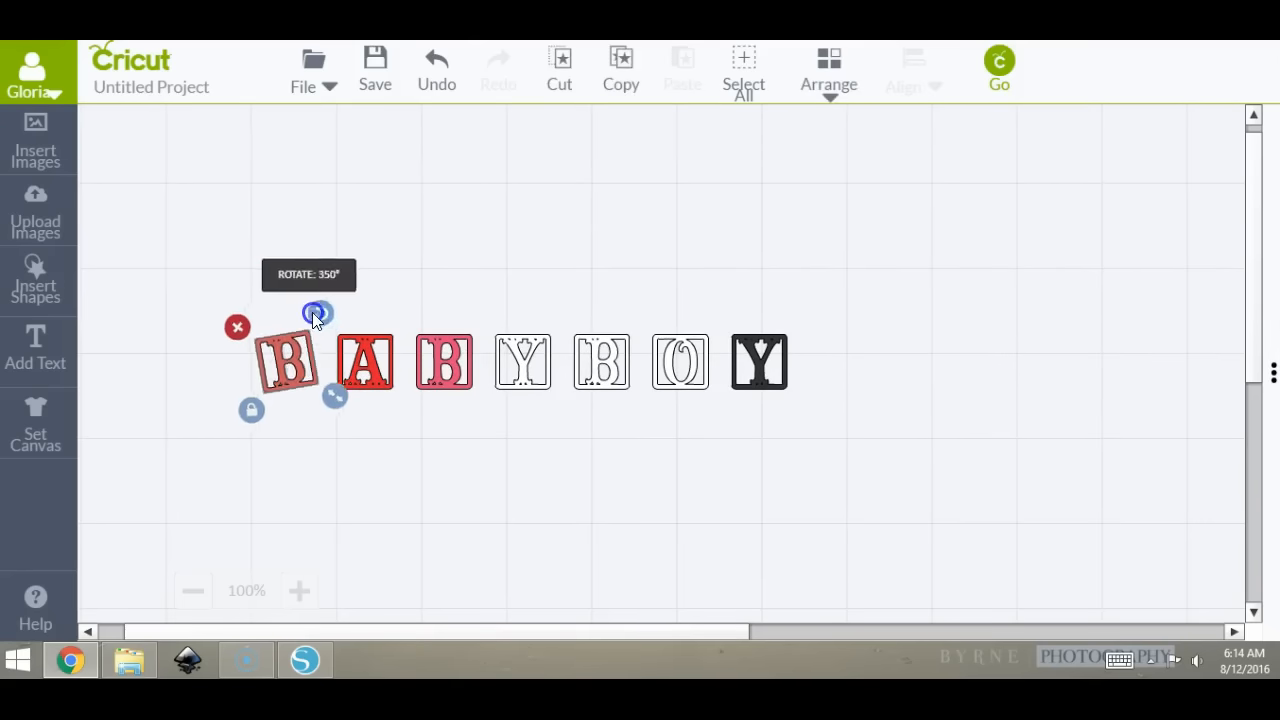
Tilt the A block and the pink B block, and move each one up against the preceding block.
click(365, 345)
drag(410, 320, 347, 353)
click(430, 372)
drag(486, 316, 400, 344)
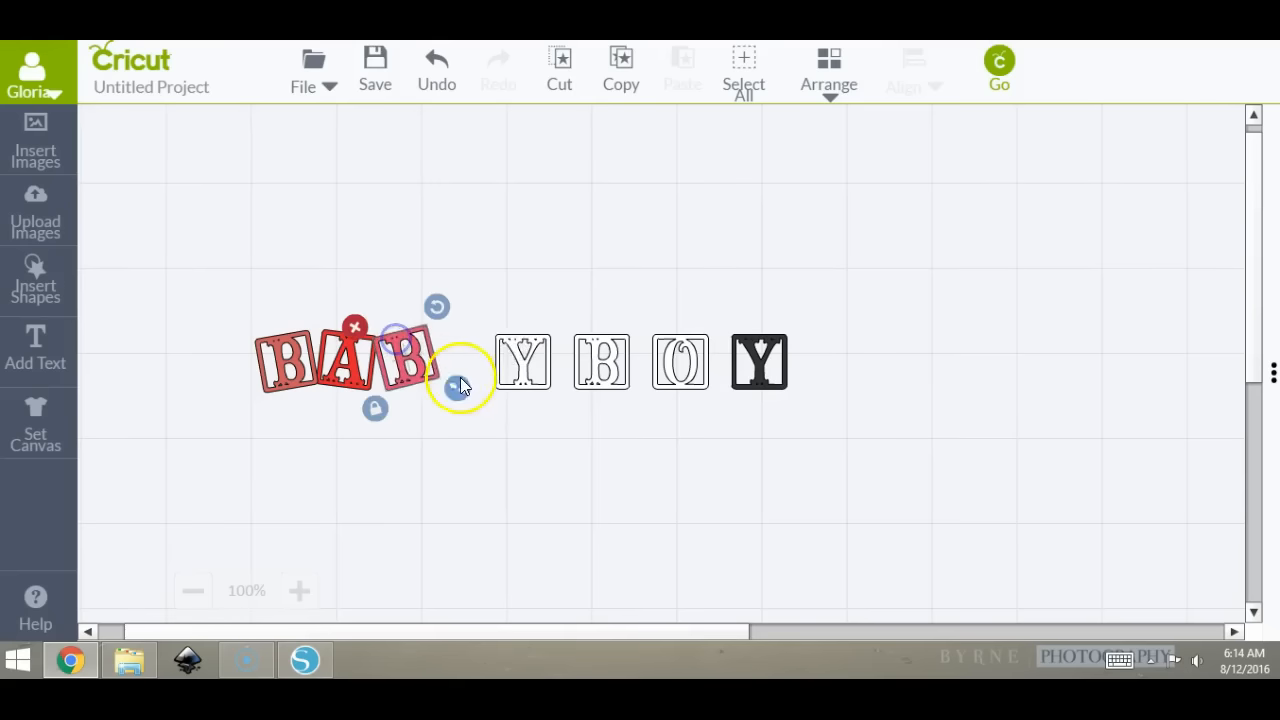
Deselect the blocks and insert a square shape on the canvas.
click(232, 422)
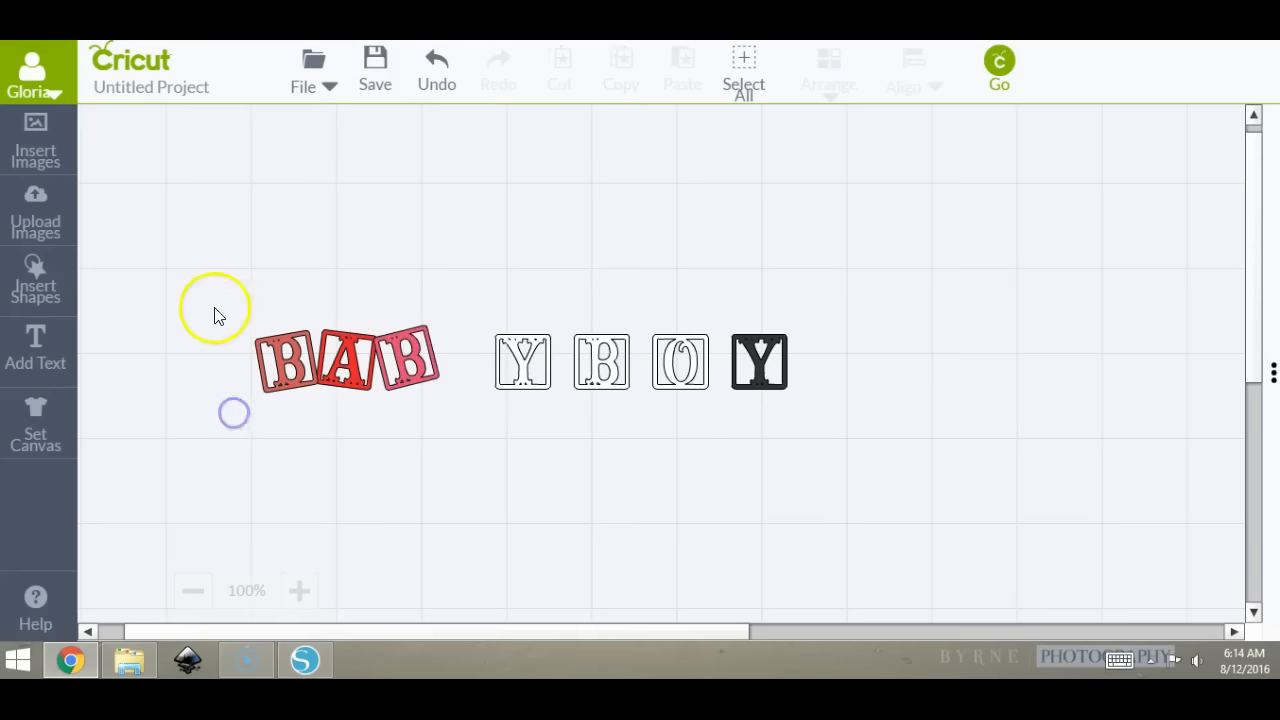
click(30, 283)
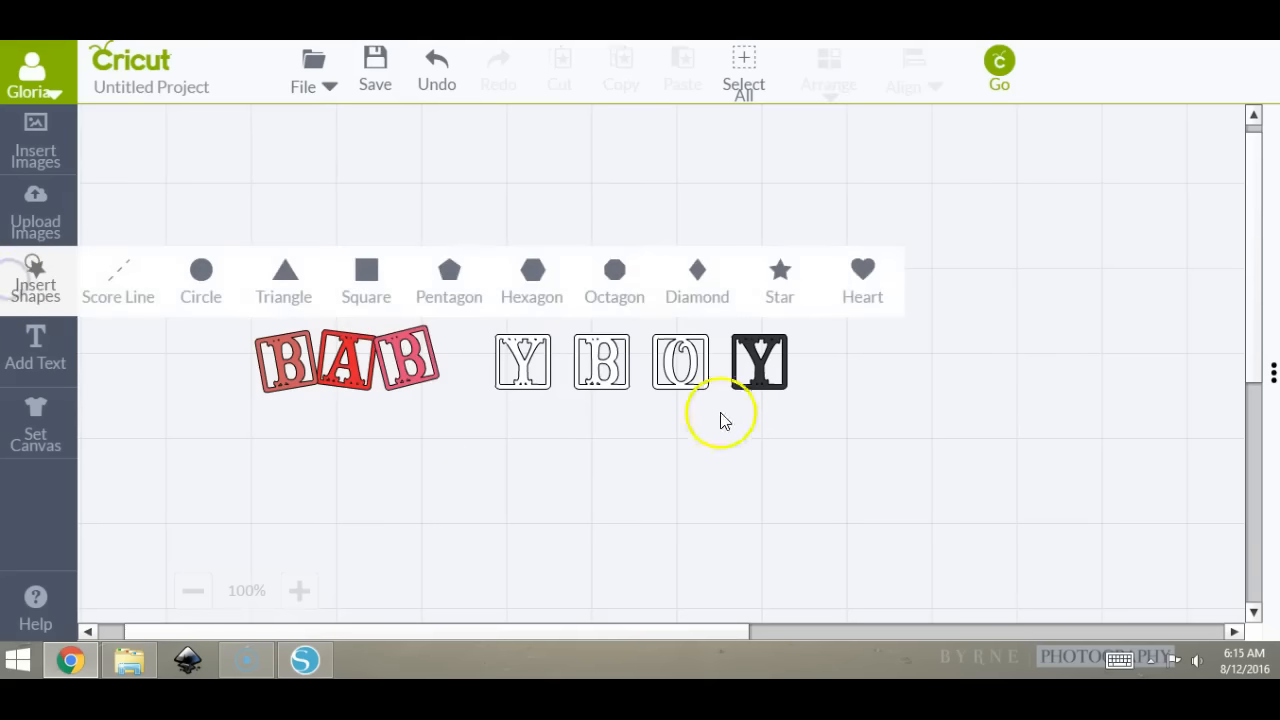
click(365, 274)
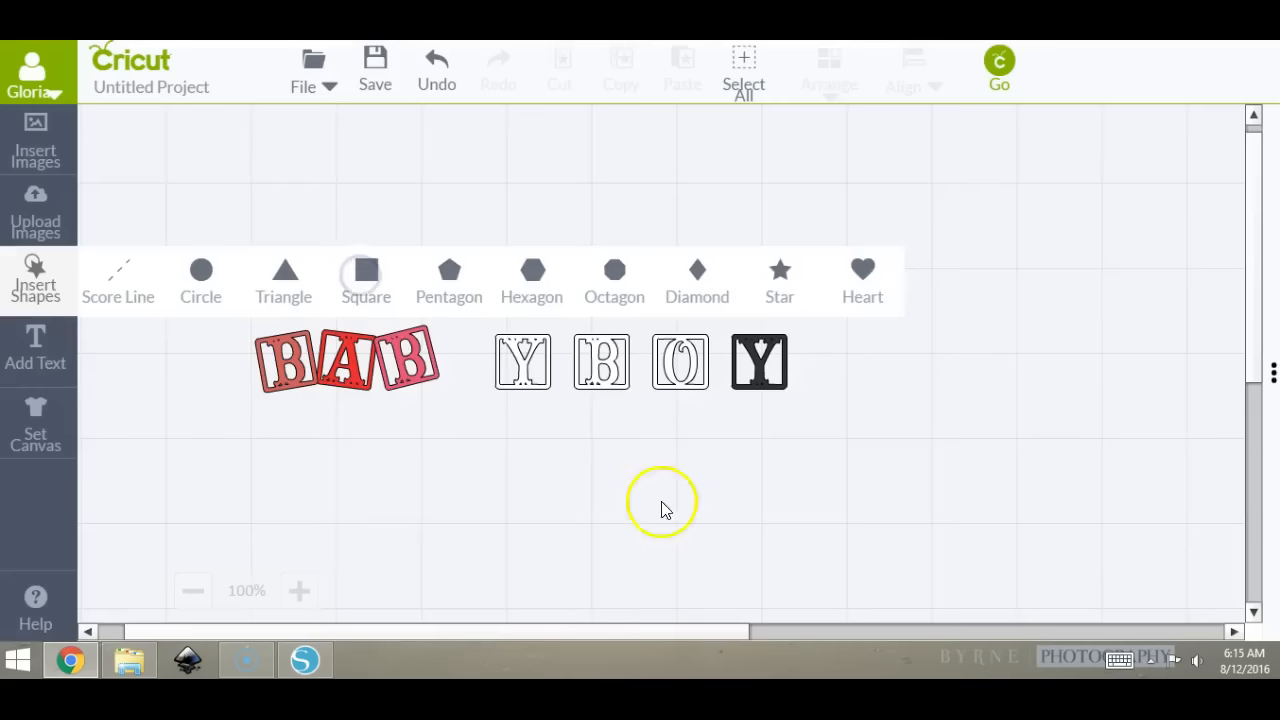
Move the square above the letter row, unlock its proportions and stretch it into a wide rectangle.
drag(425, 545, 306, 267)
drag(396, 352, 961, 341)
click(157, 353)
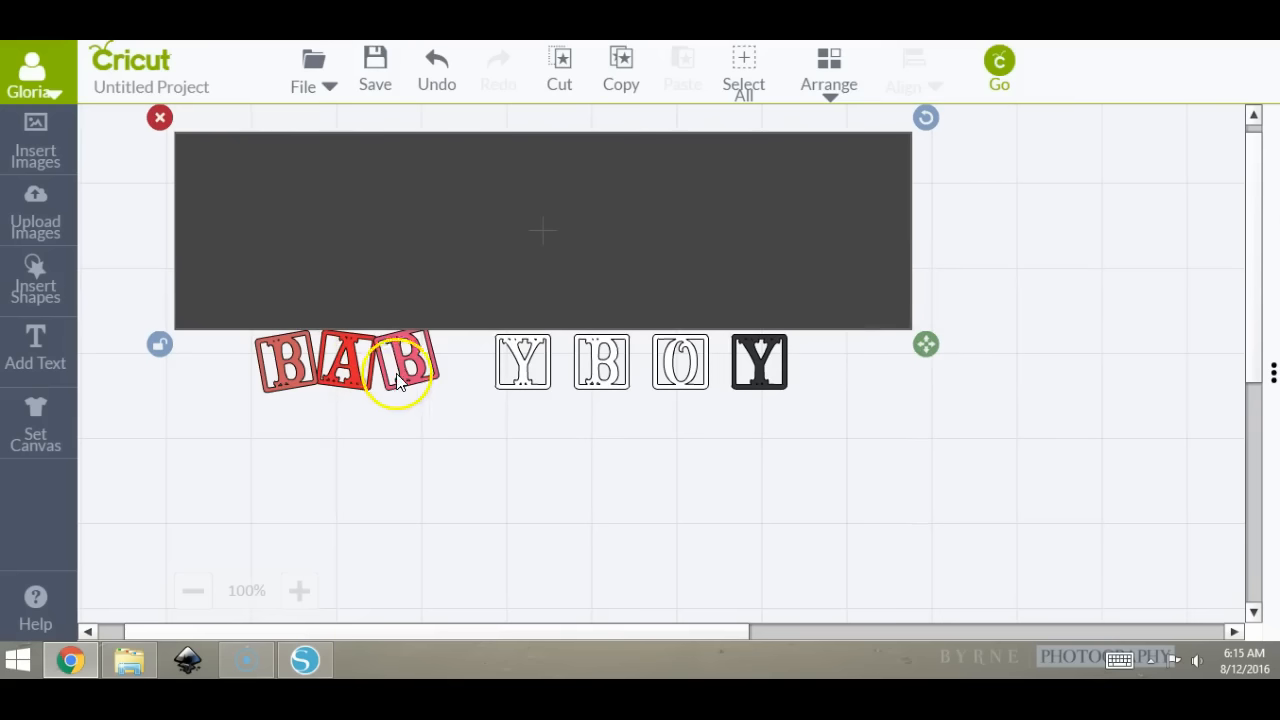
Readjust the tilt of the pink B block and move it out of the row to the empty area below.
click(417, 387)
drag(417, 380, 412, 380)
drag(431, 308, 438, 316)
drag(404, 366, 439, 492)
Duplicate the first tilted B block and fit the copy against the A block as the third letter.
click(245, 350)
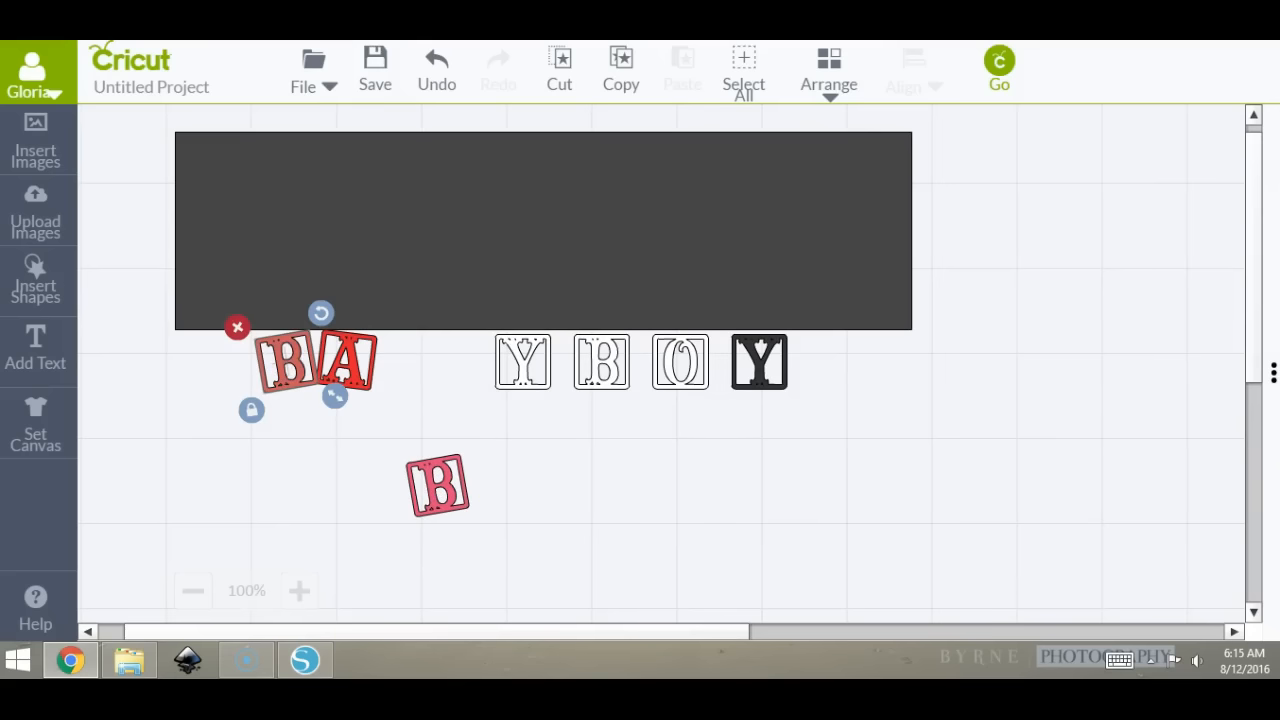
right_click(1100, 240)
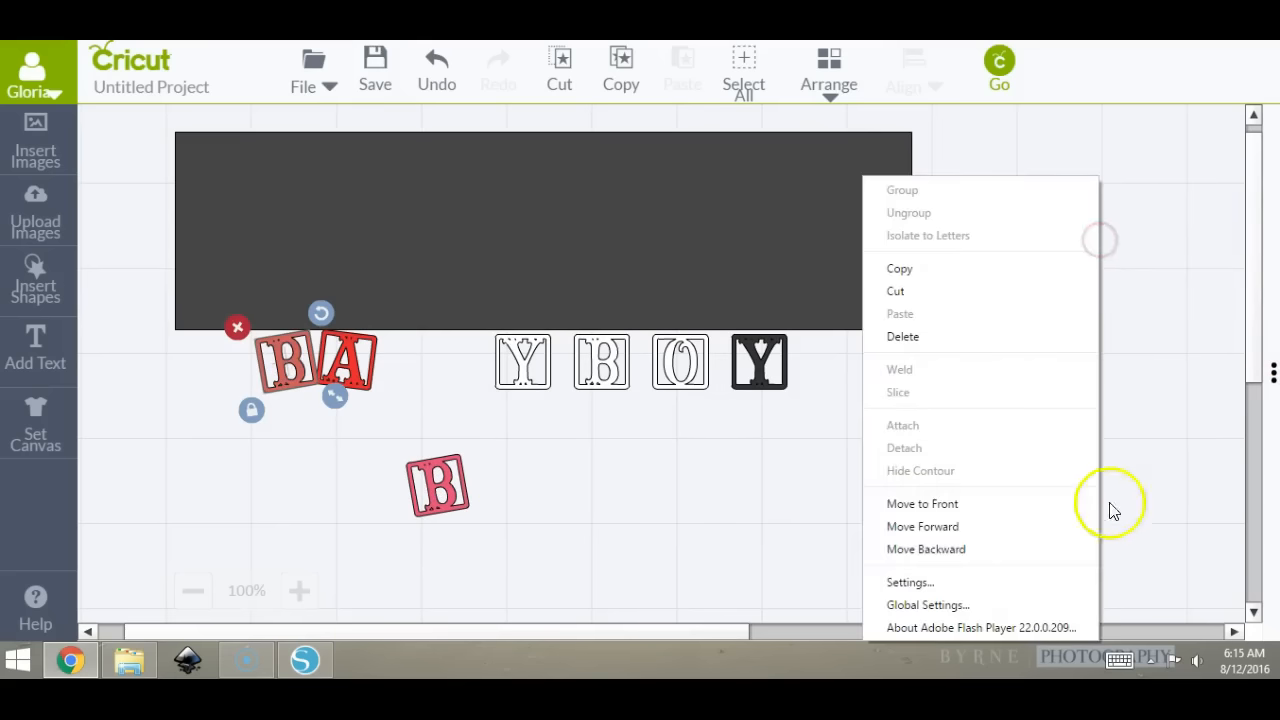
click(787, 531)
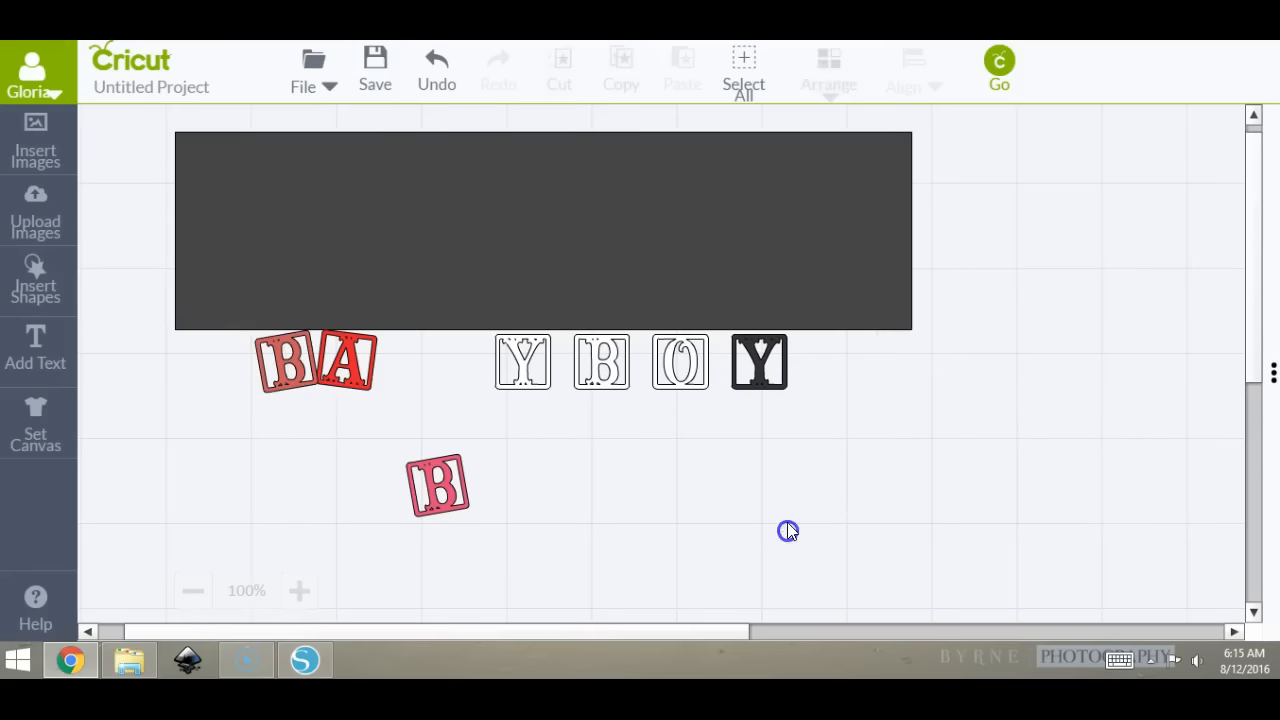
click(1272, 372)
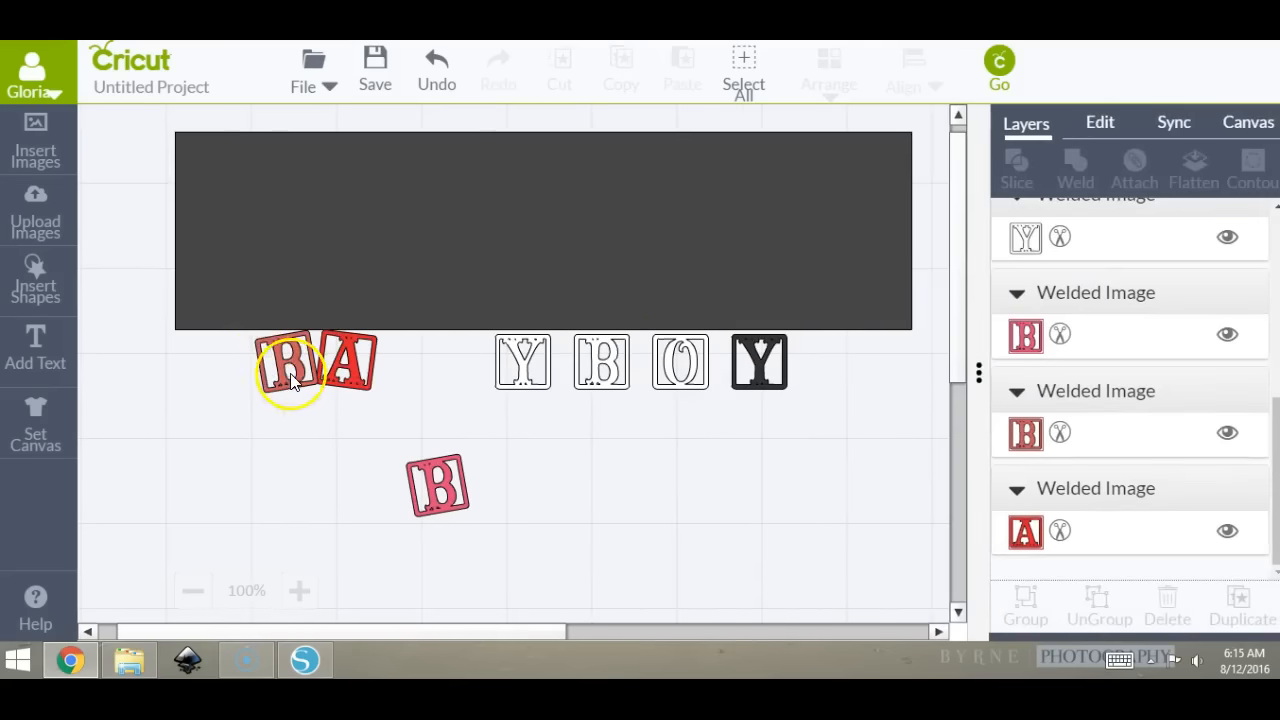
click(292, 378)
click(1243, 600)
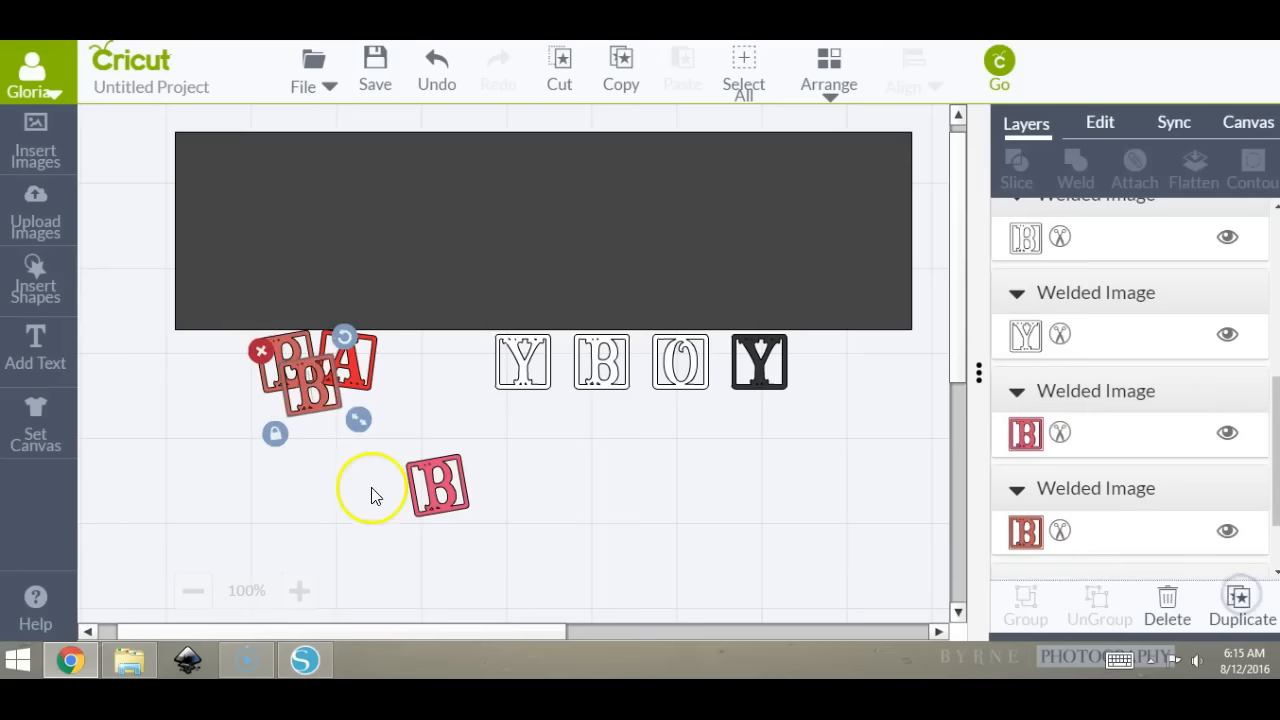
drag(333, 377, 426, 344)
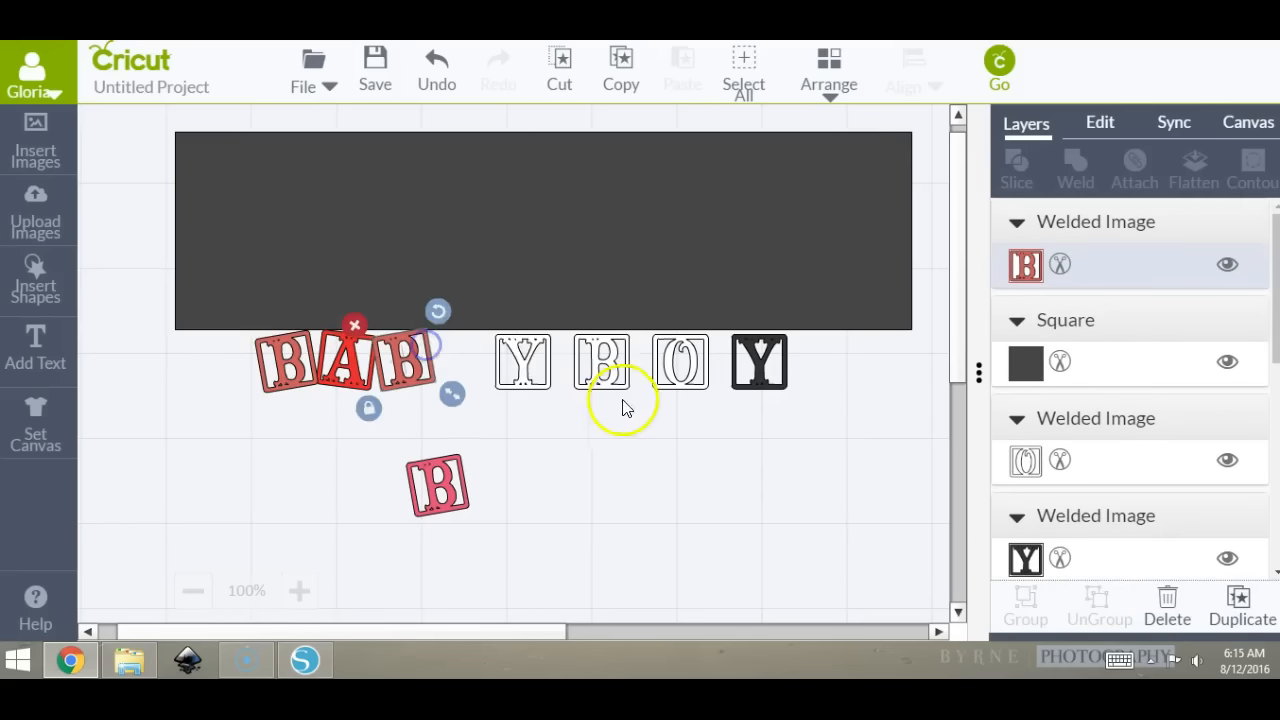
Move the first Y block up against the third letter and tilt it to complete BABY.
drag(527, 387, 460, 368)
drag(500, 314, 510, 320)
drag(461, 361, 464, 365)
Move the white B block below the row and put a duplicate of the tilted B in its place to start BOY.
click(602, 380)
drag(600, 385, 637, 577)
click(427, 369)
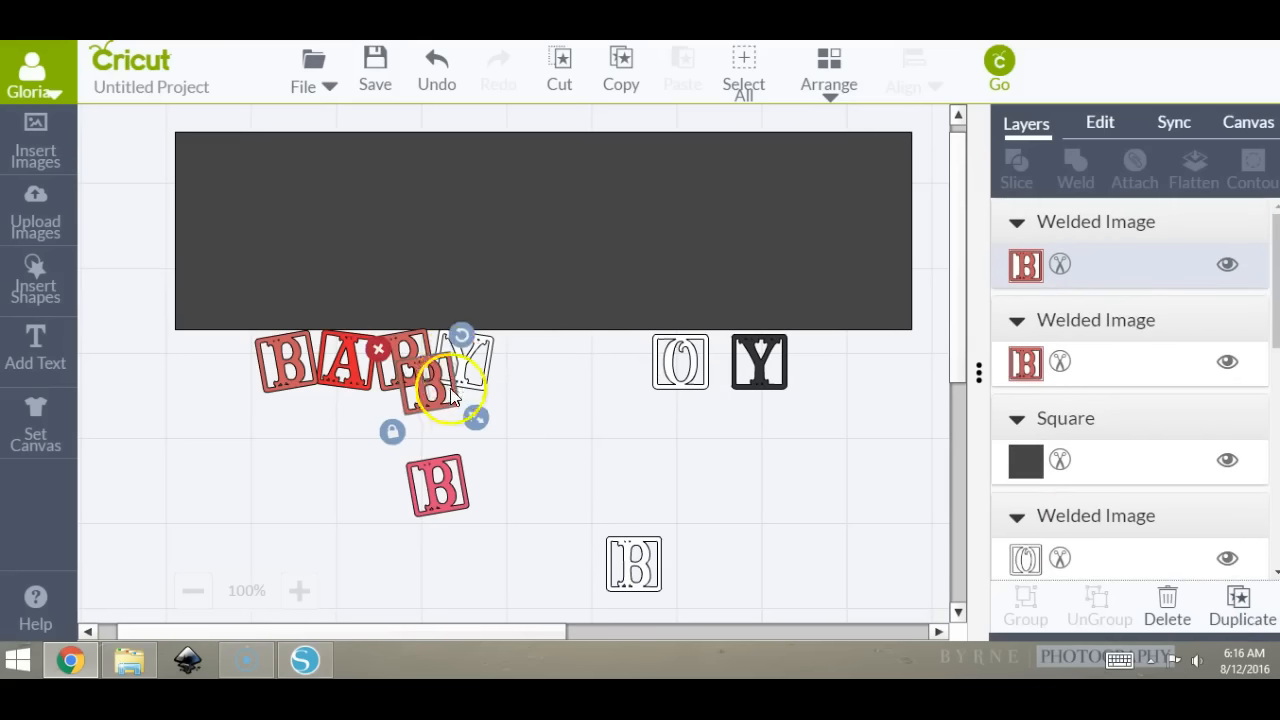
drag(452, 390, 532, 372)
Move the O block and the black Y block against their preceding blocks and rotate each one slightly.
drag(703, 368, 608, 363)
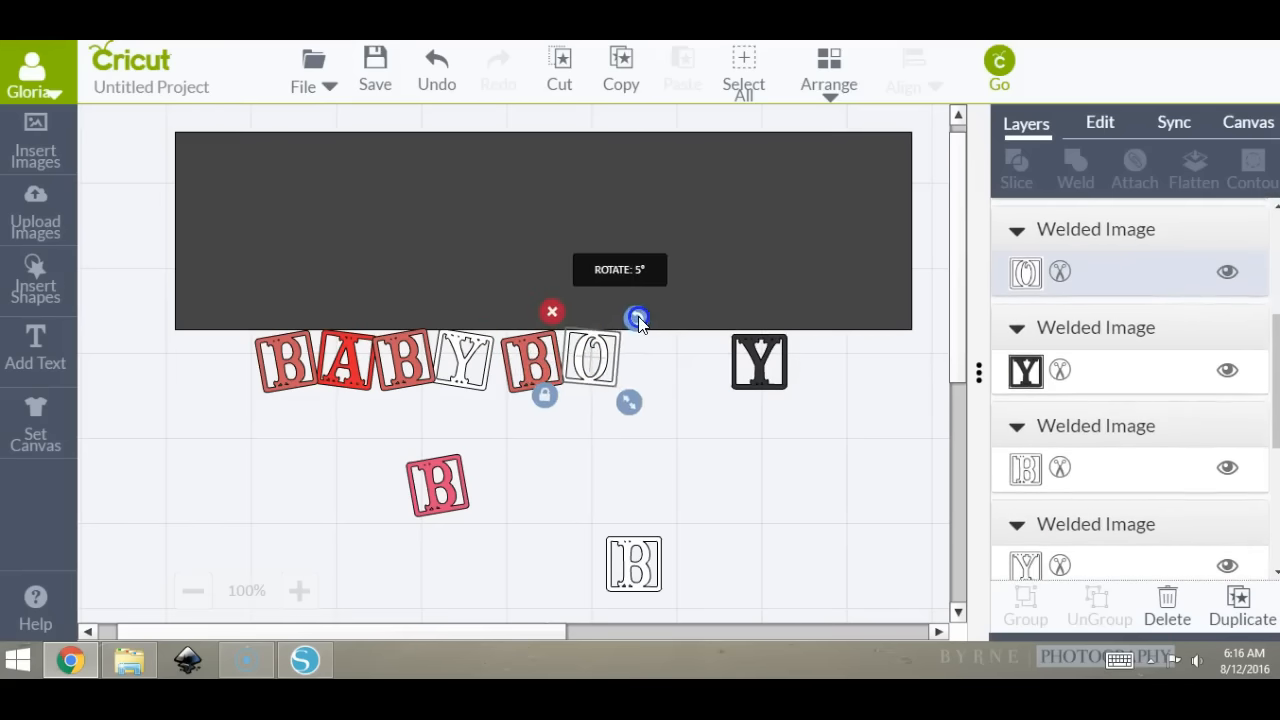
drag(740, 378, 642, 361)
drag(697, 316, 685, 313)
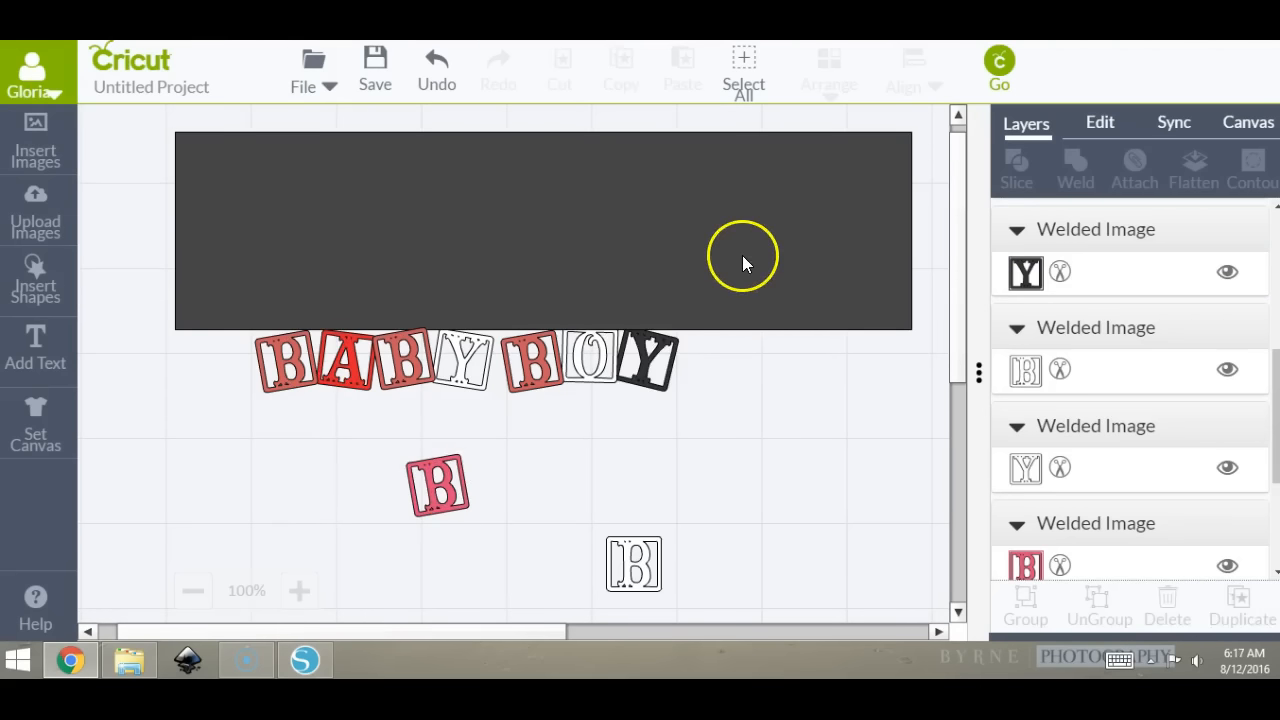
Nudge the first B, the A and the B of BOY into line, and move the dark rectangle clear of the row.
mouse_move(734, 260)
mouse_down()
mouse_move(720, 240)
mouse_move(729, 260)
mouse_move(751, 123)
mouse_move(737, 257)
mouse_up()
click(286, 370)
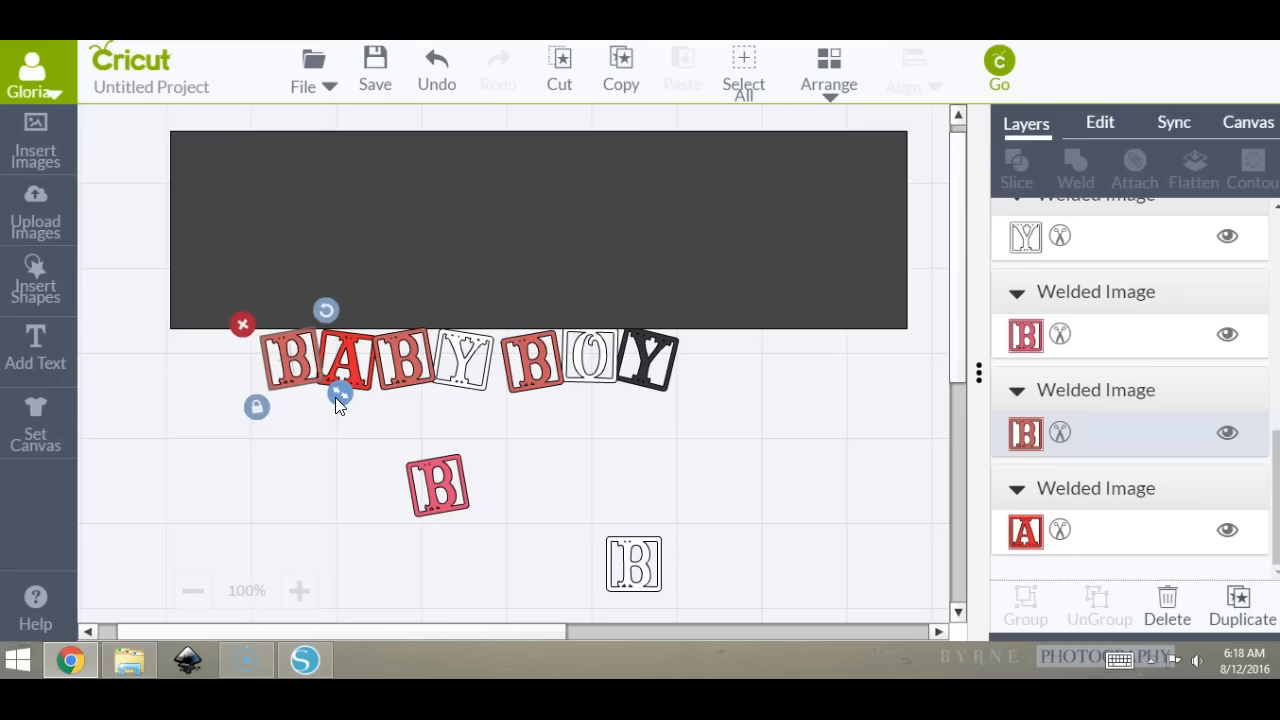
click(345, 365)
key(Up)
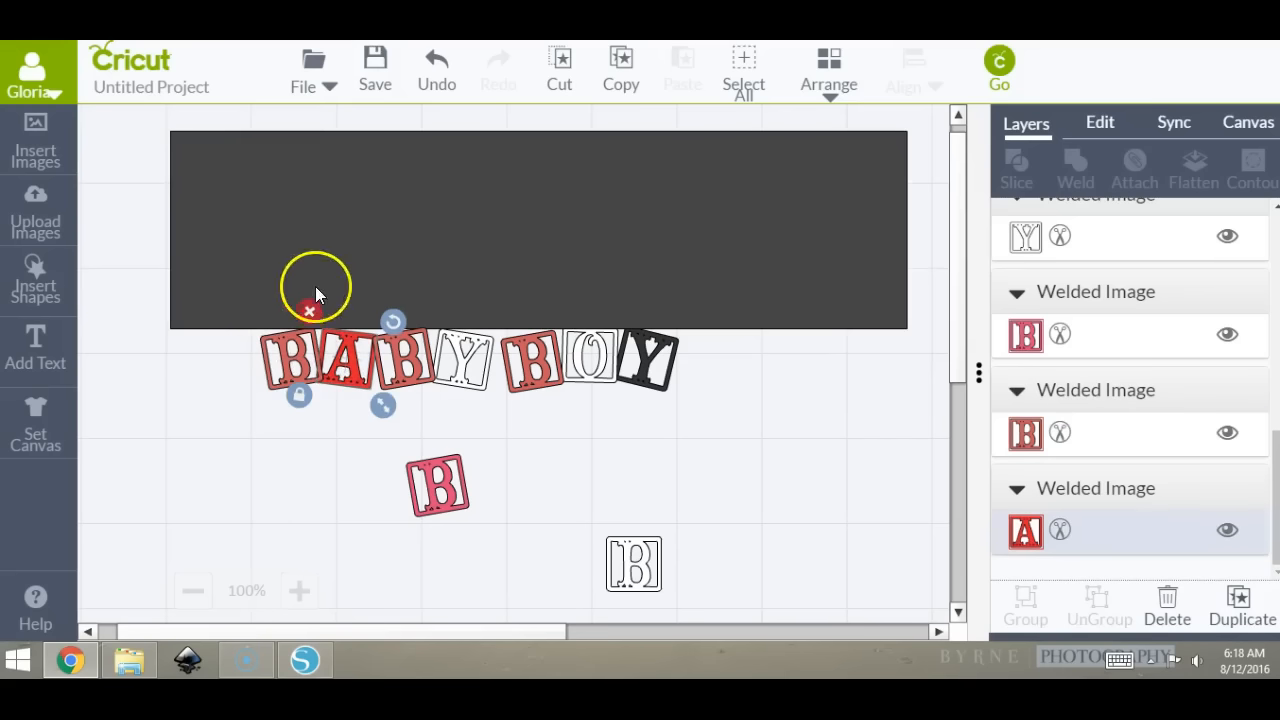
click(540, 330)
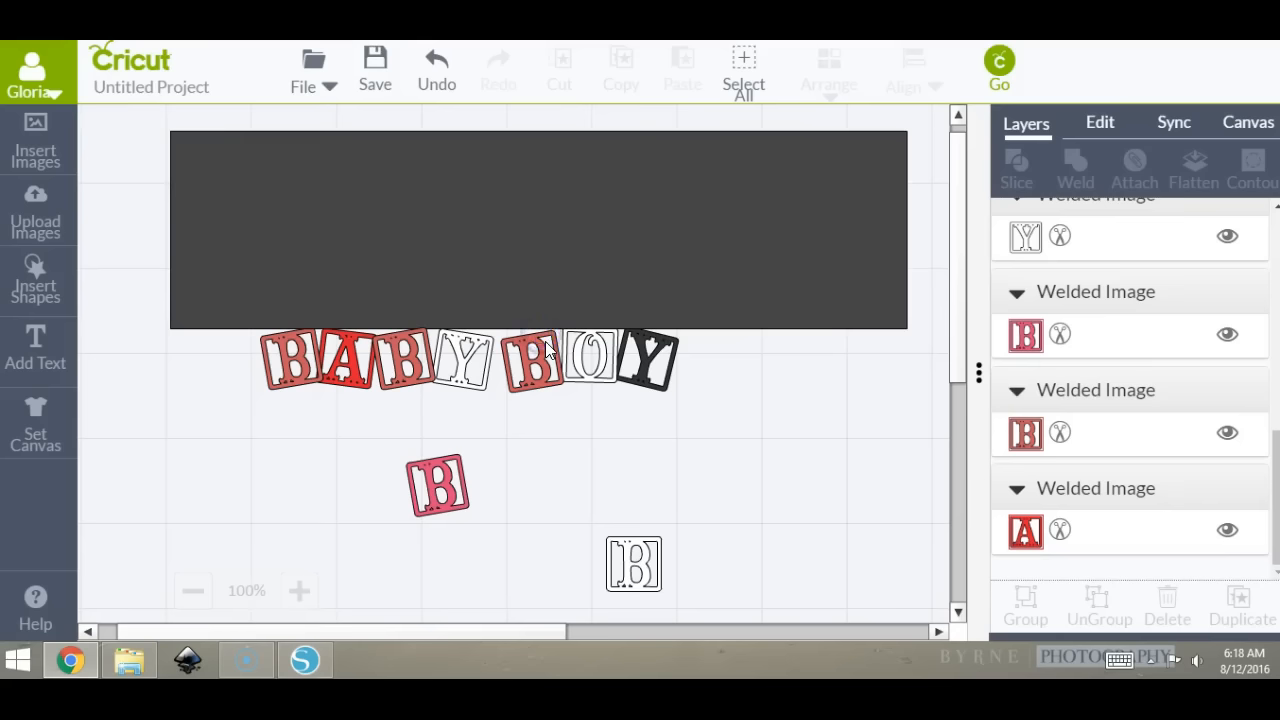
click(543, 348)
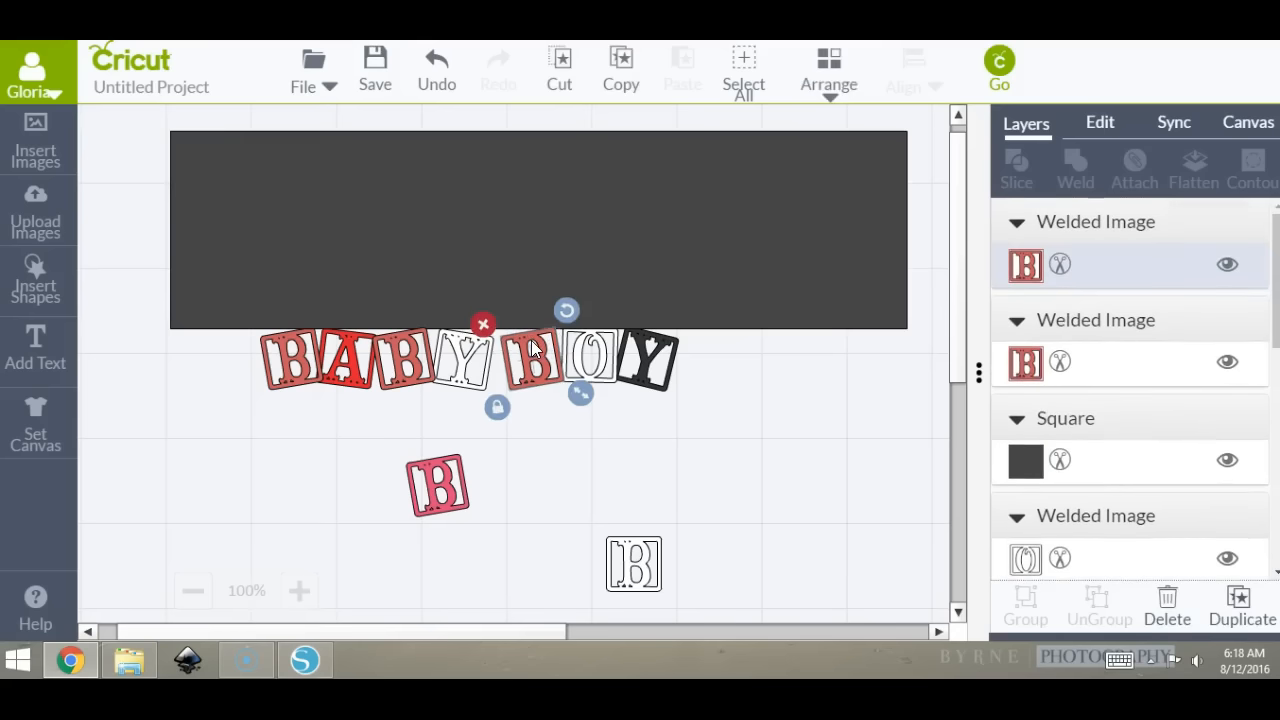
click(628, 327)
click(926, 477)
drag(666, 171, 612, 175)
Try welding the seven blocks with the gap between BABY and BOY, and undo the weld.
drag(234, 298, 733, 435)
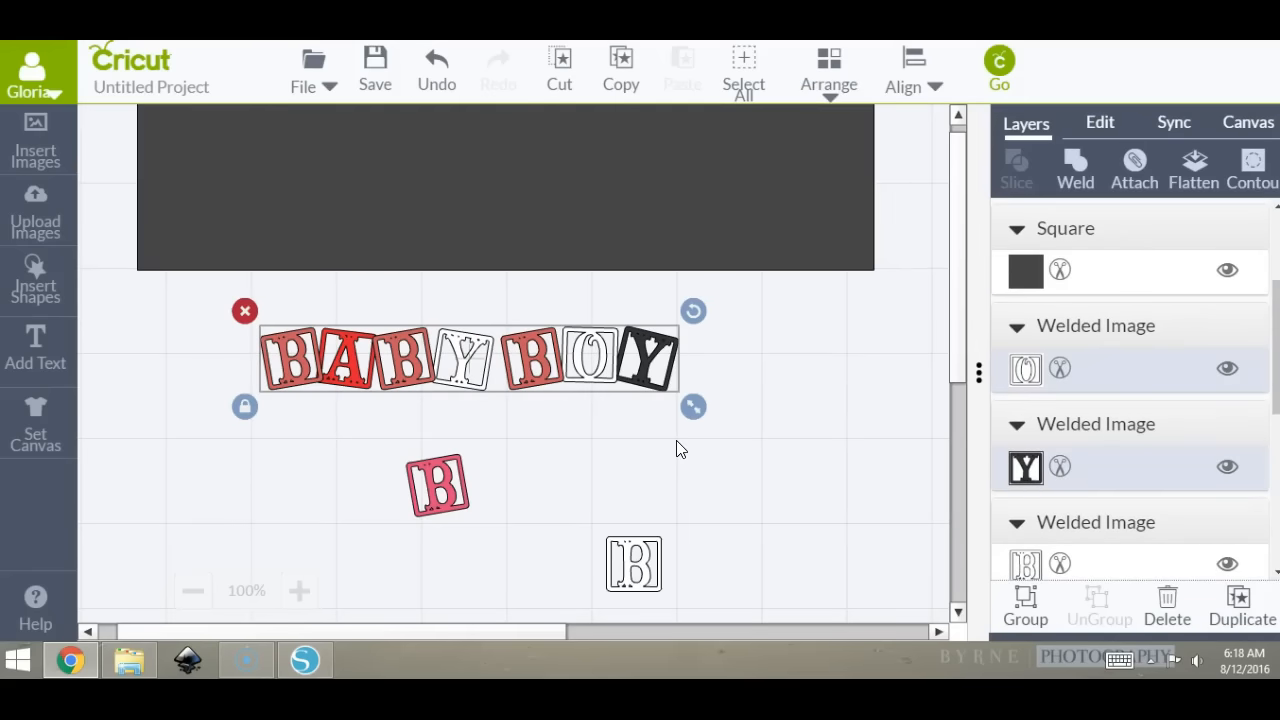
click(1082, 183)
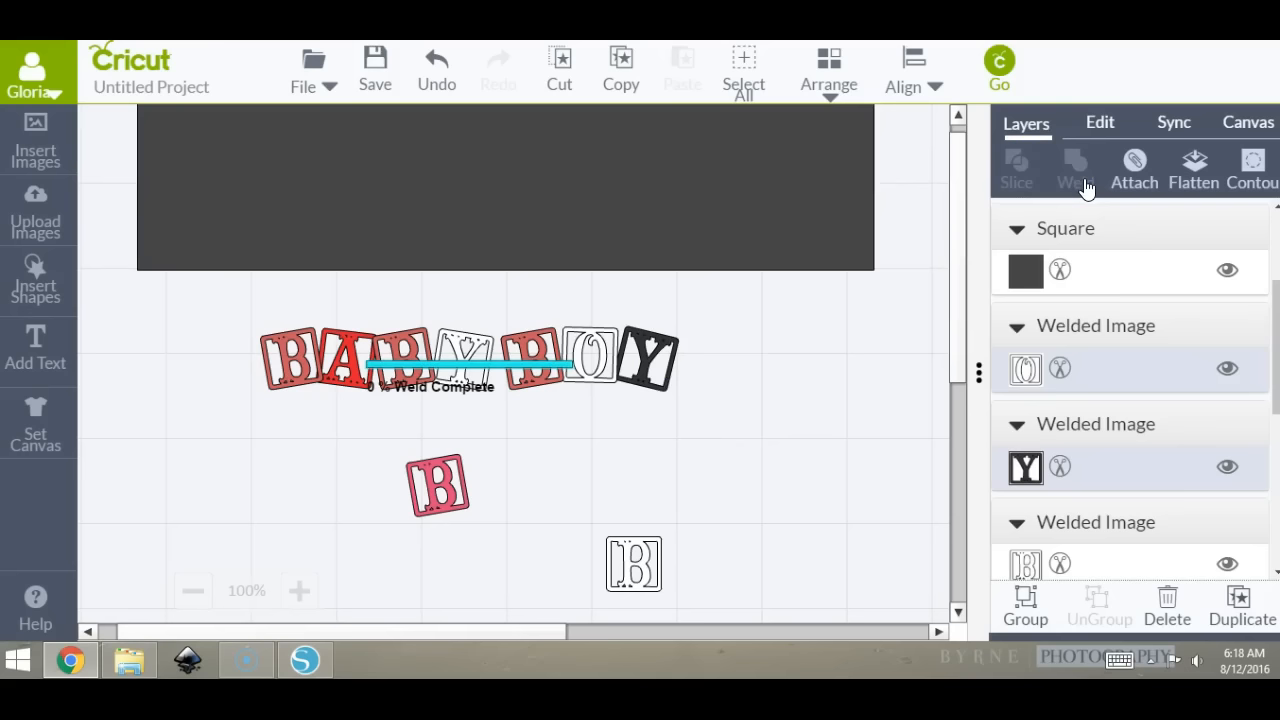
click(787, 357)
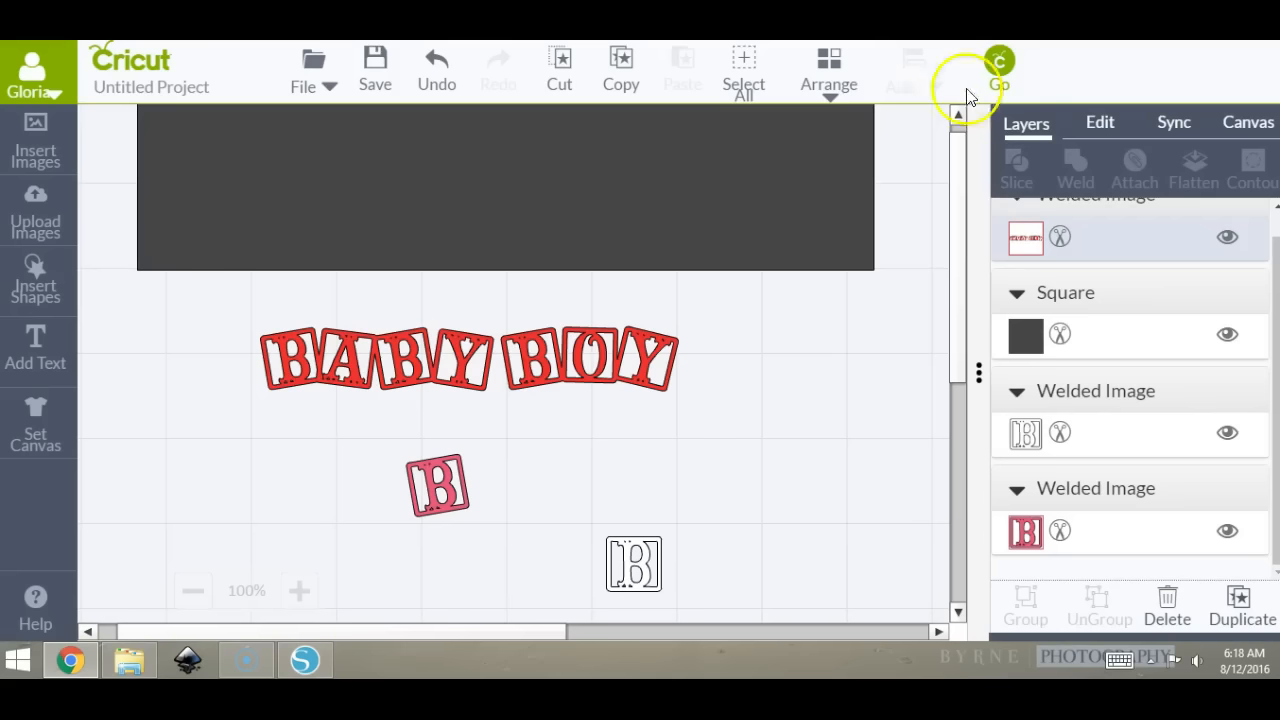
click(432, 66)
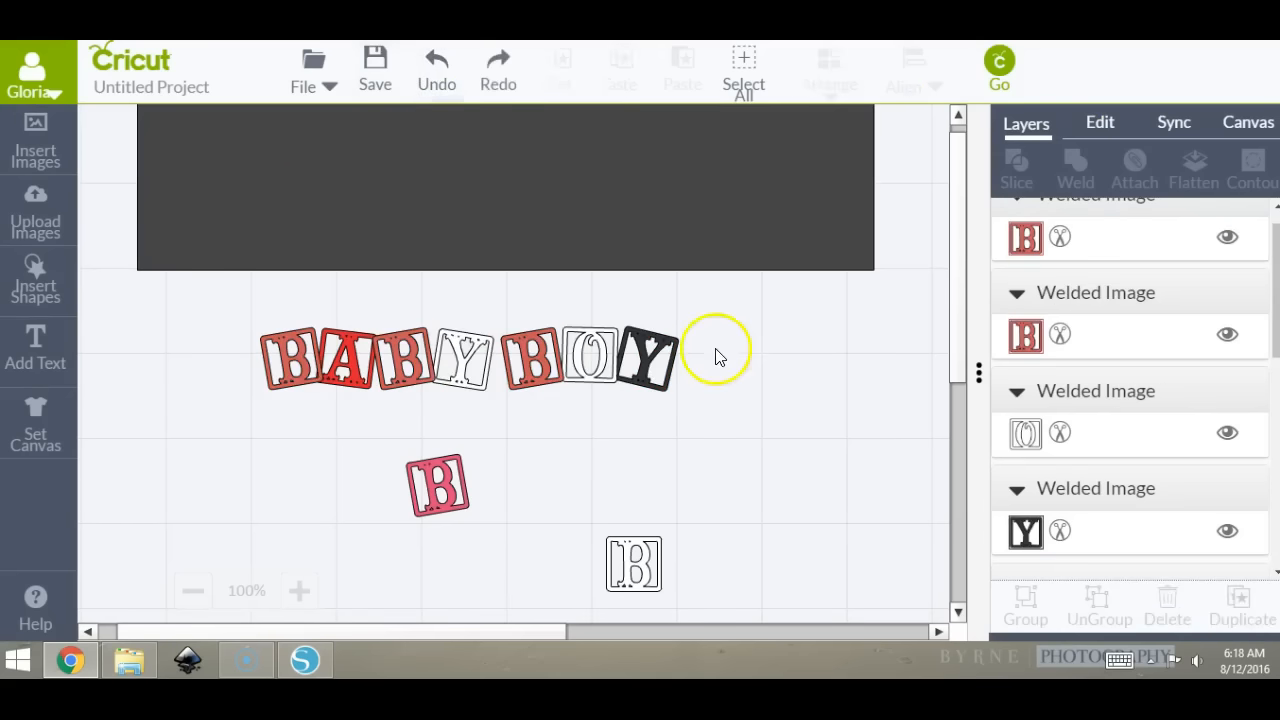
Shift the three BOY blocks against BABY to close the gap, and weld all seven blocks into one shape.
drag(704, 322, 537, 434)
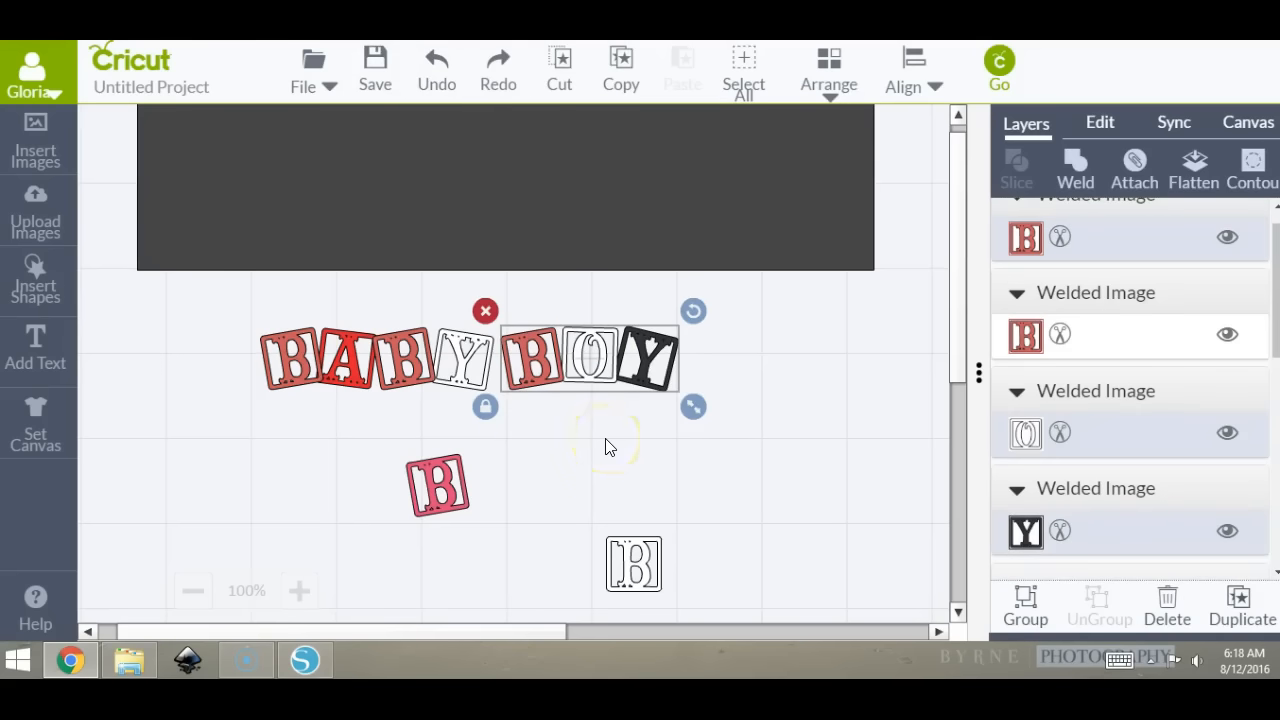
key(Left)
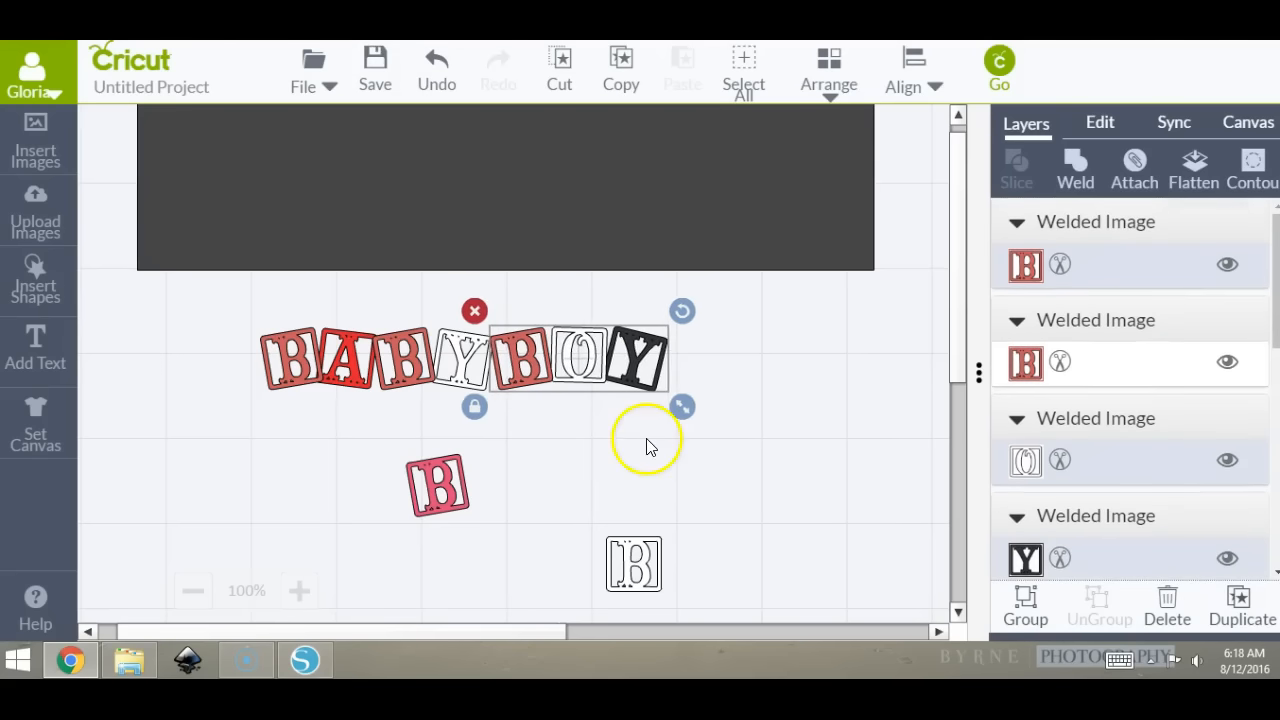
click(789, 417)
drag(217, 313, 810, 414)
click(1080, 182)
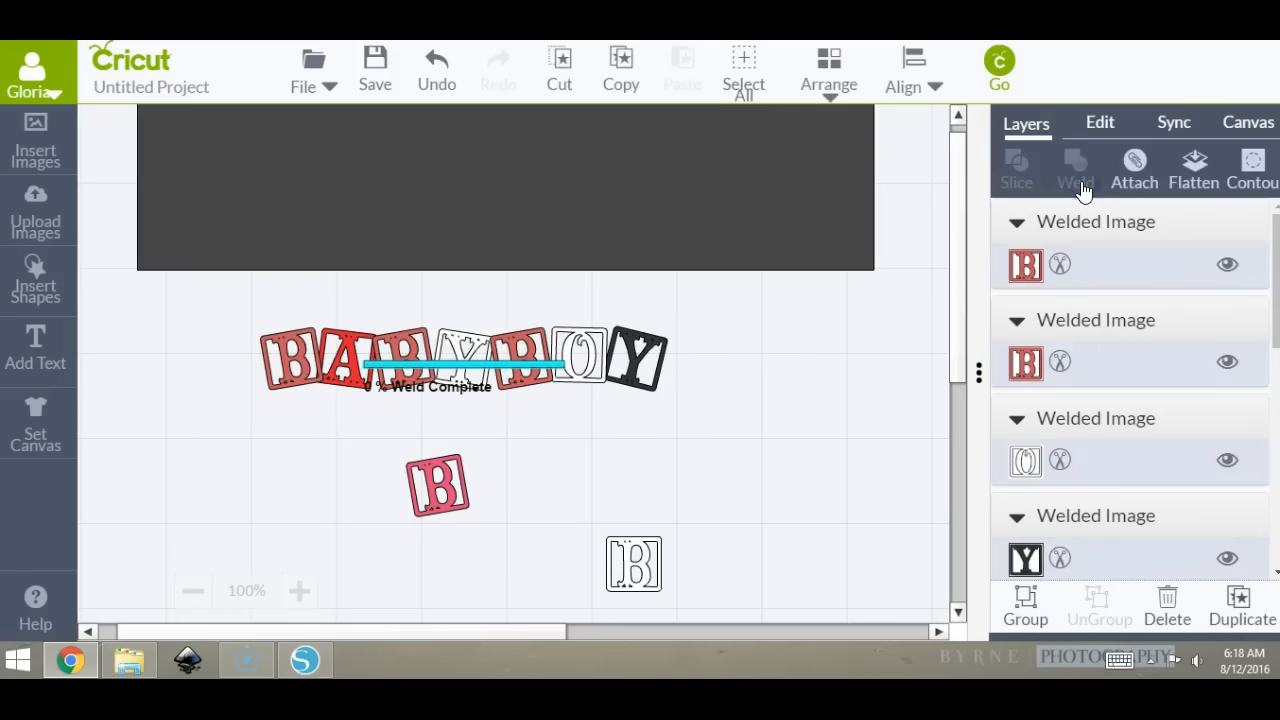
Delete the two leftover B blocks below the row and move the welded BABYBOY shape slightly to the right.
drag(373, 440, 754, 610)
click(389, 438)
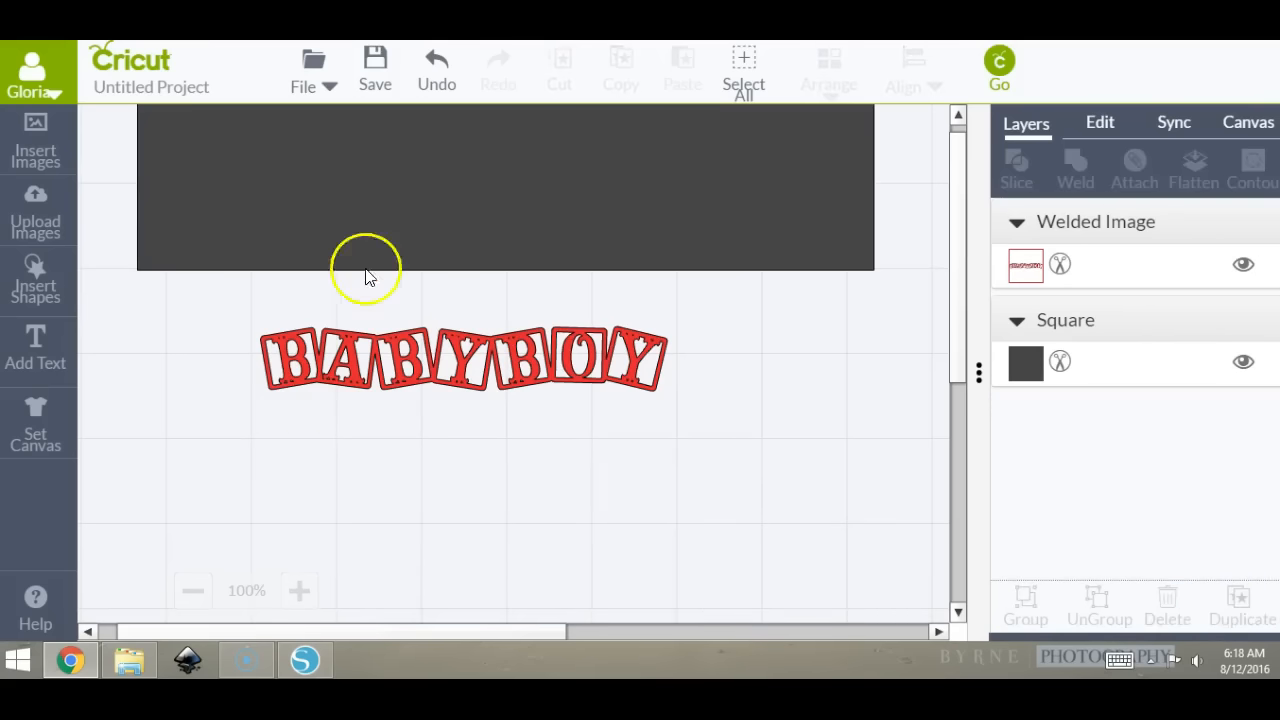
drag(333, 368, 365, 370)
click(372, 362)
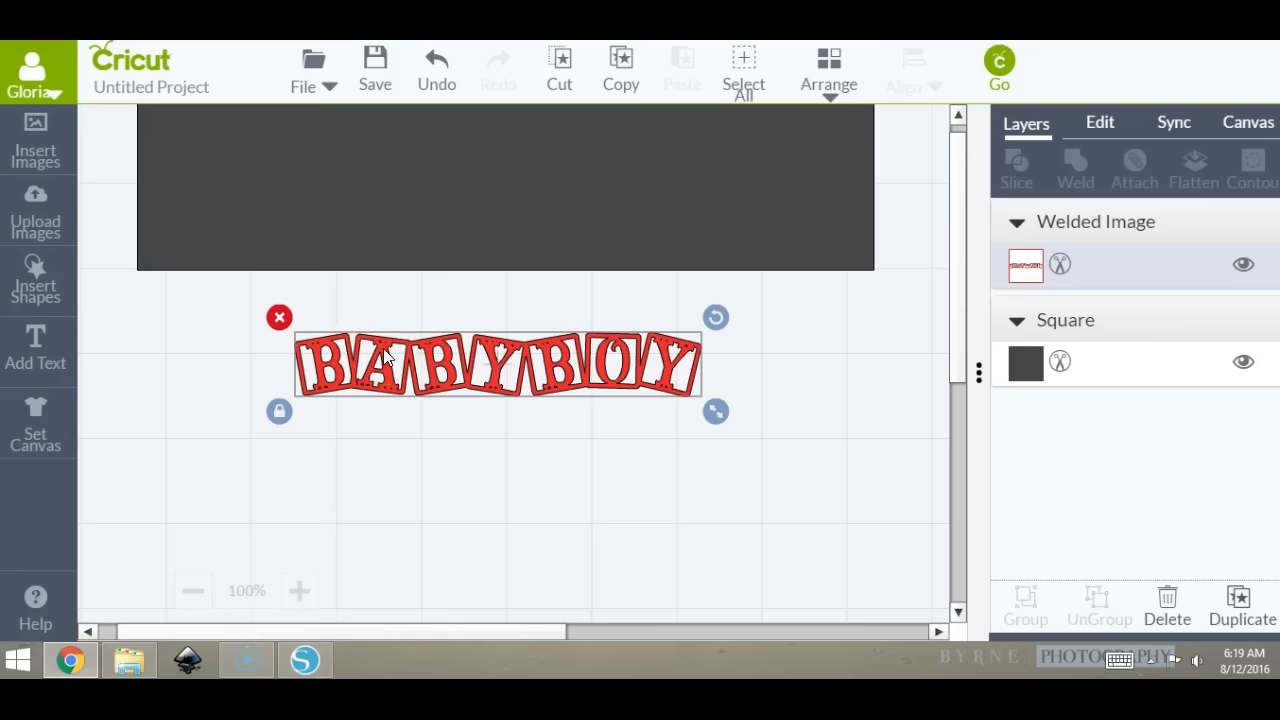
Mirror the welded BABYBOY shape horizontally and flip it back.
click(1100, 123)
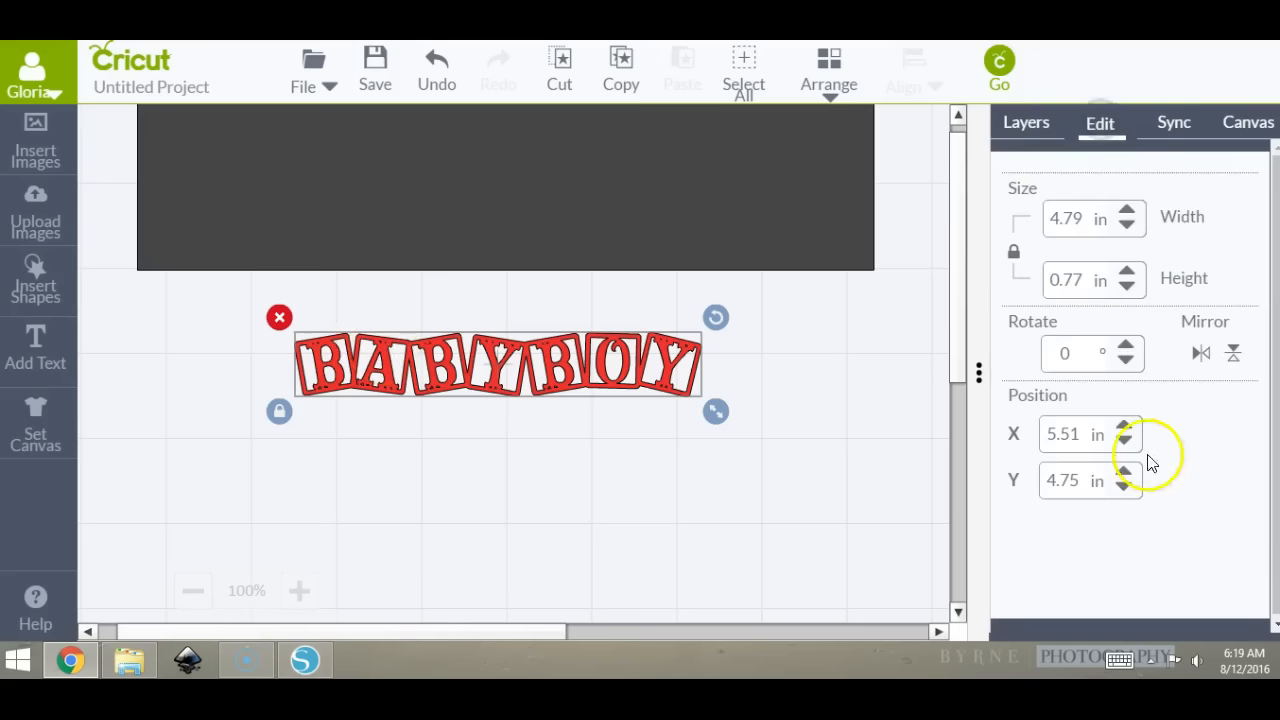
click(1202, 356)
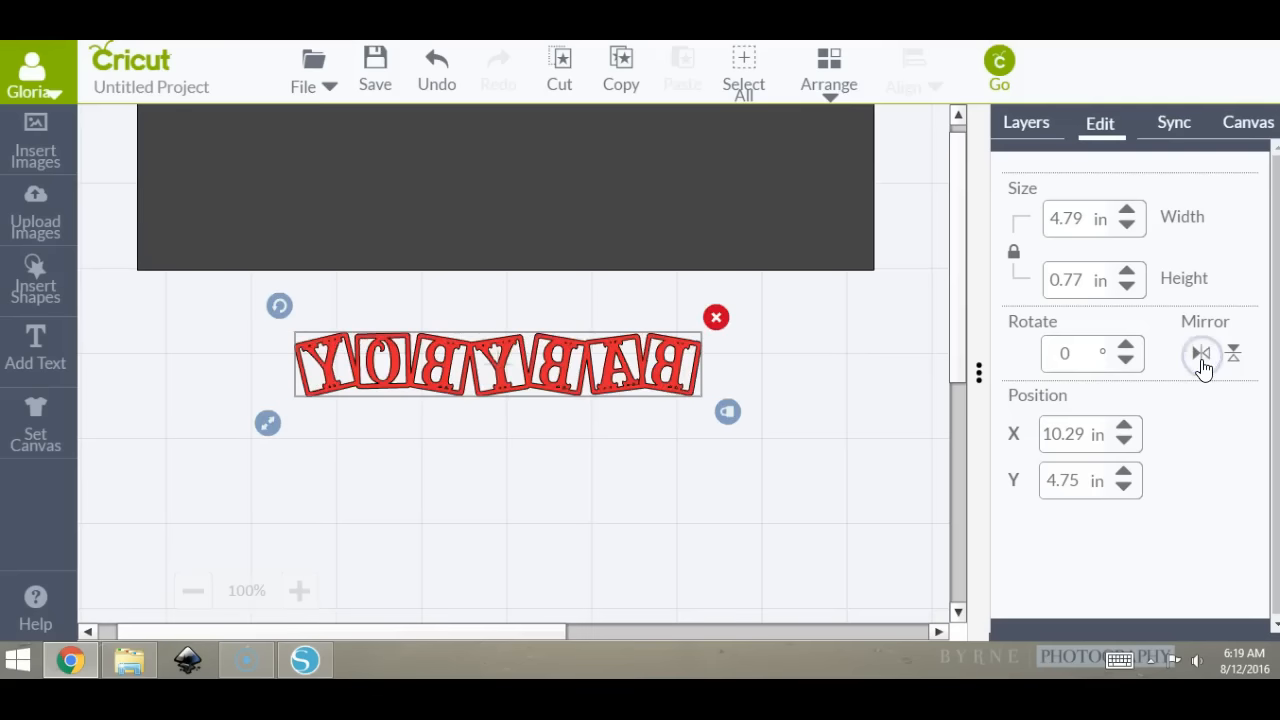
click(1202, 358)
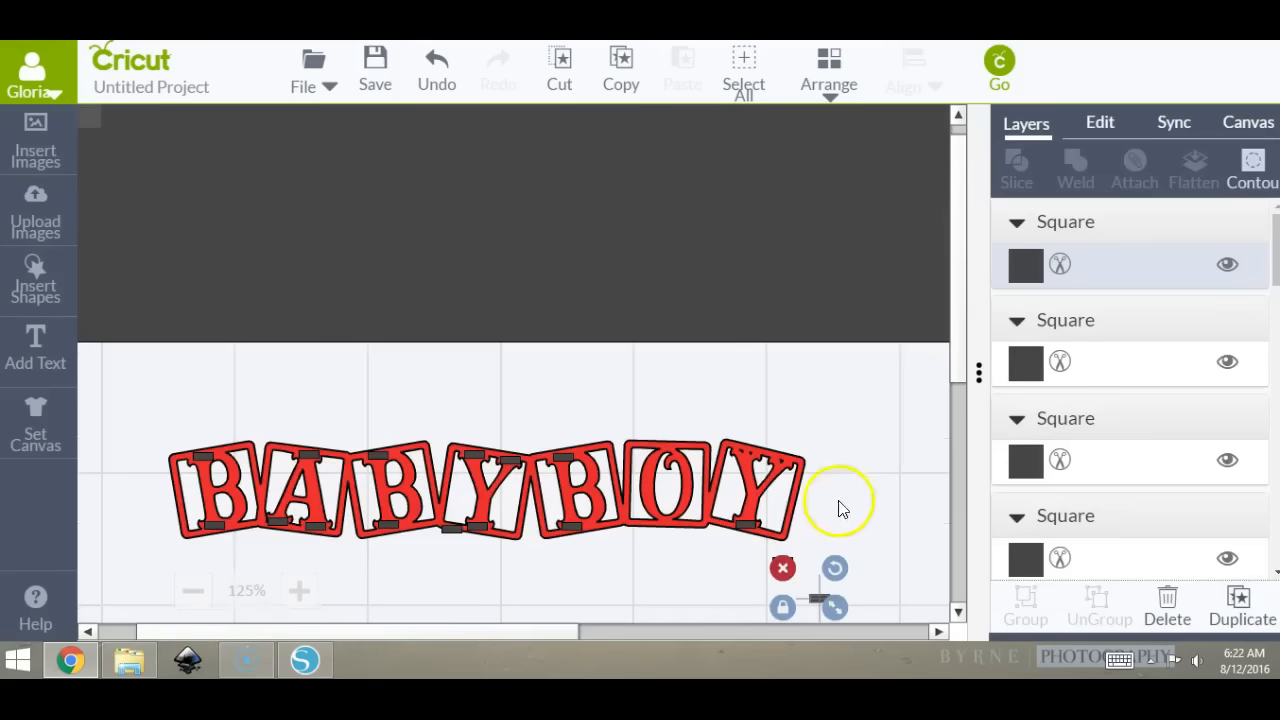
Place one of the loose small bars where the last Y's upper left arm meets its frame.
click(874, 466)
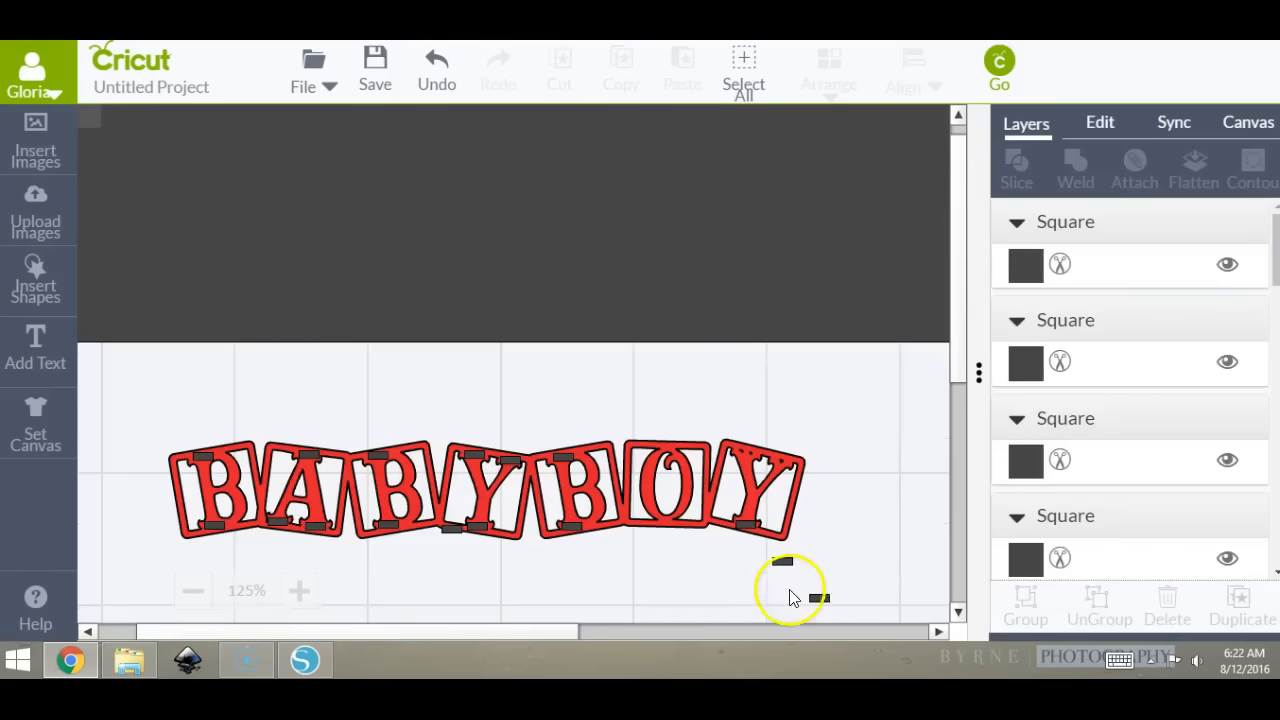
drag(783, 561, 745, 455)
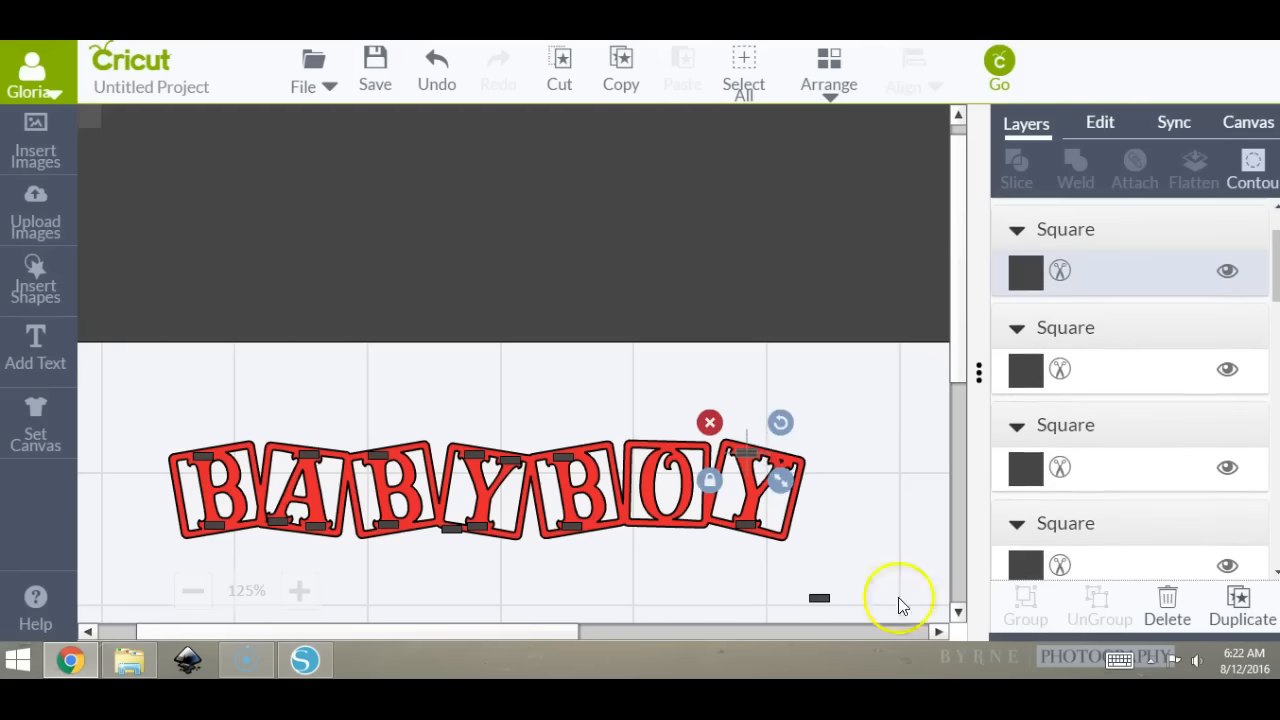
Insert another square, shrink it with unlocked proportions into a small flat bar and place it beside the last Y.
click(15, 285)
click(366, 275)
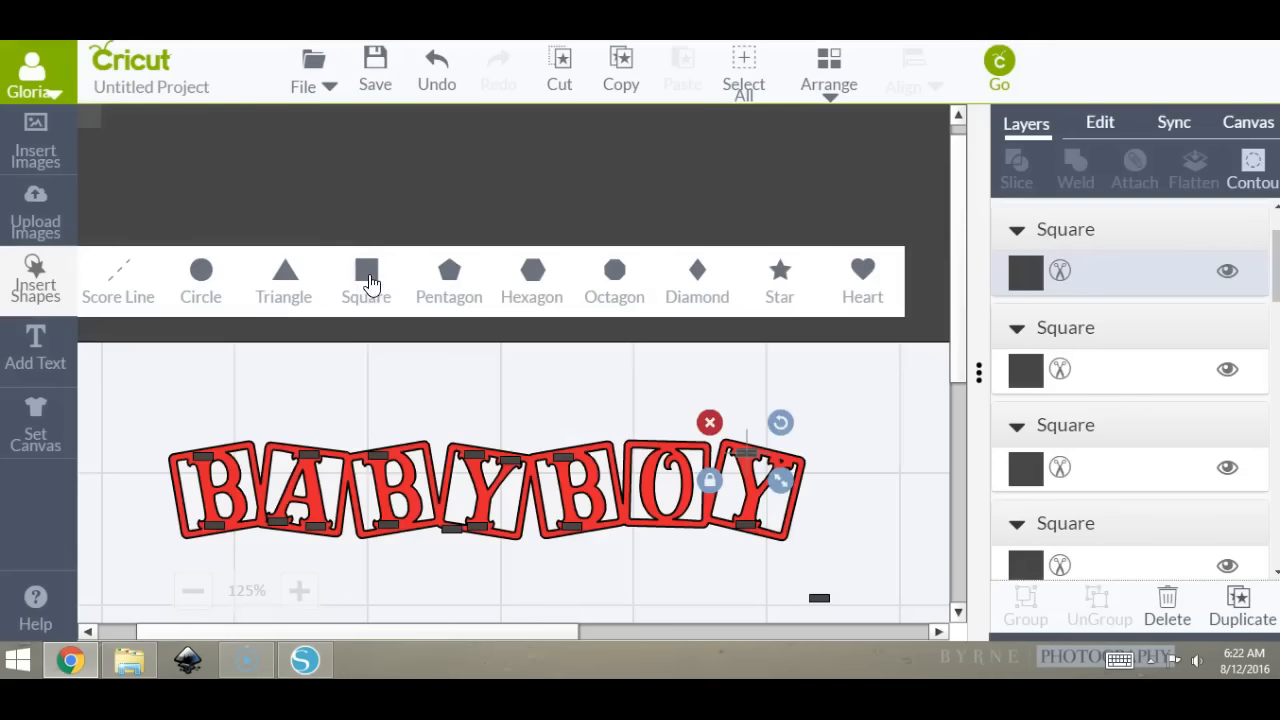
drag(514, 603, 644, 239)
drag(672, 550, 445, 238)
click(308, 249)
drag(370, 260, 880, 500)
click(335, 230)
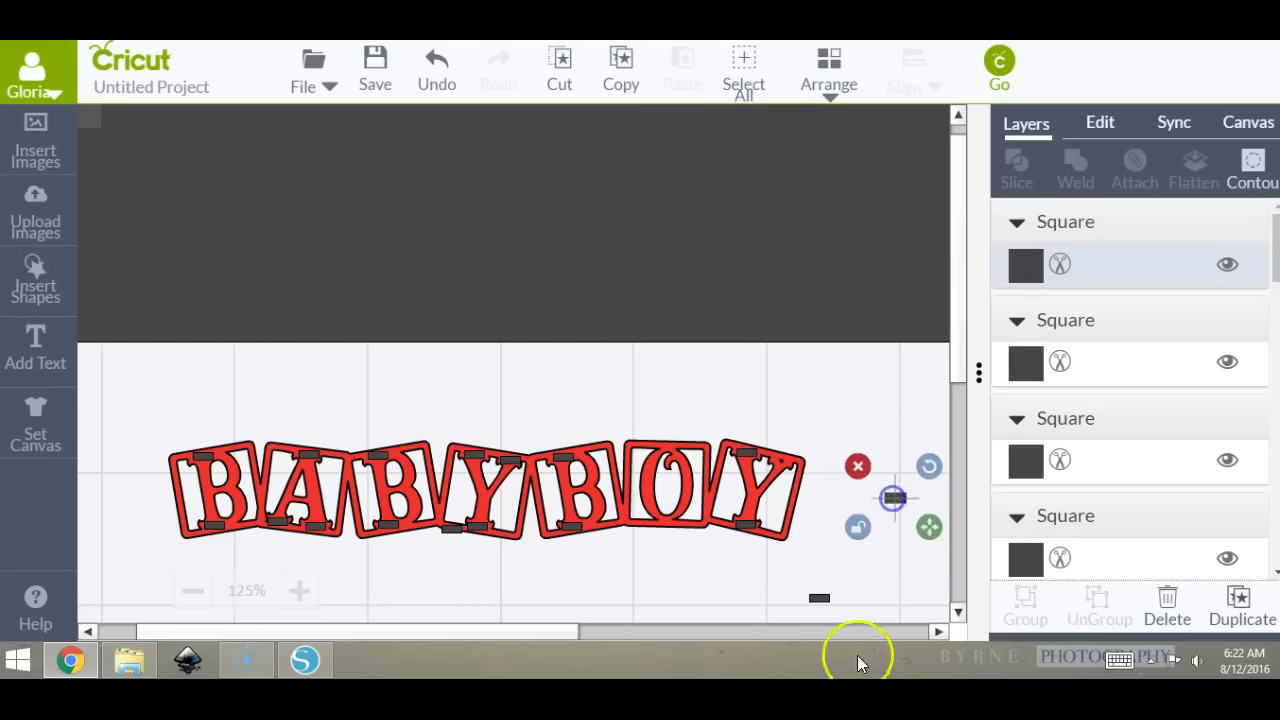
Place the other loose bar over the last Y's upper right arm, and weld all the bars to the lettering.
drag(818, 598, 781, 467)
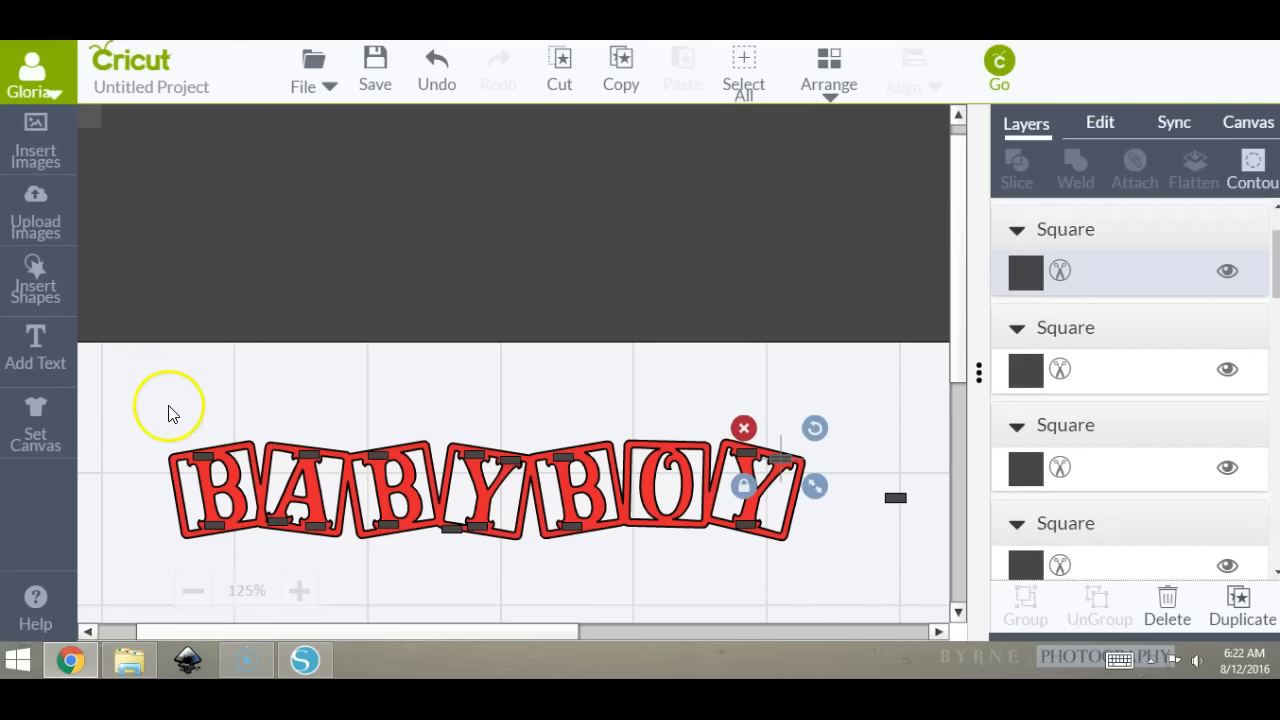
drag(150, 402, 823, 550)
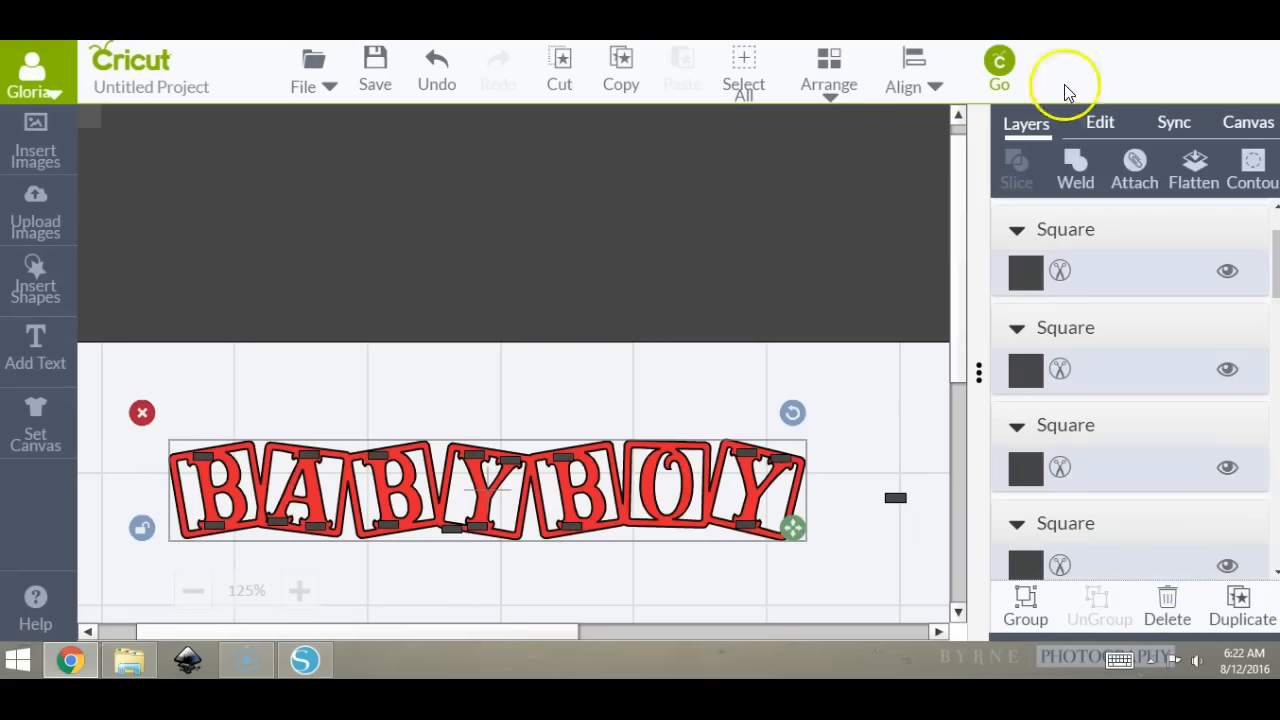
click(1070, 190)
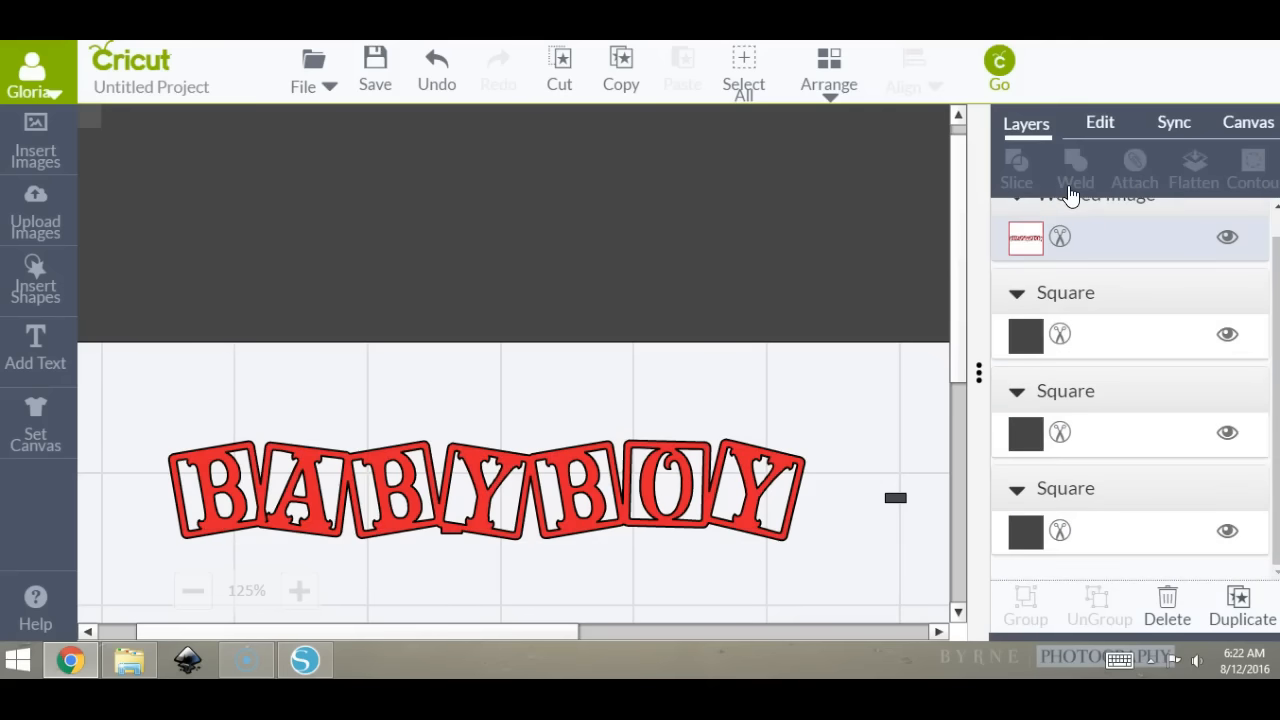
Move the welded lettering up slightly and delete the leftover small bar beside it.
drag(594, 480, 583, 437)
click(895, 498)
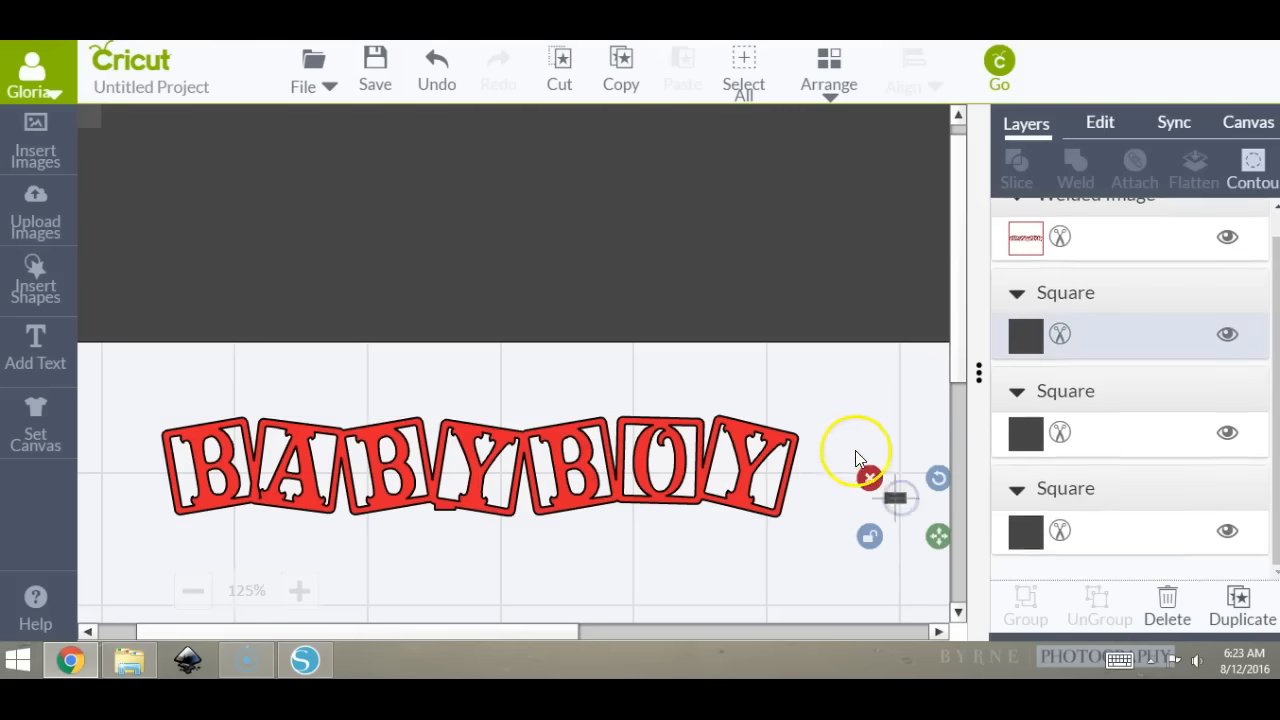
click(868, 474)
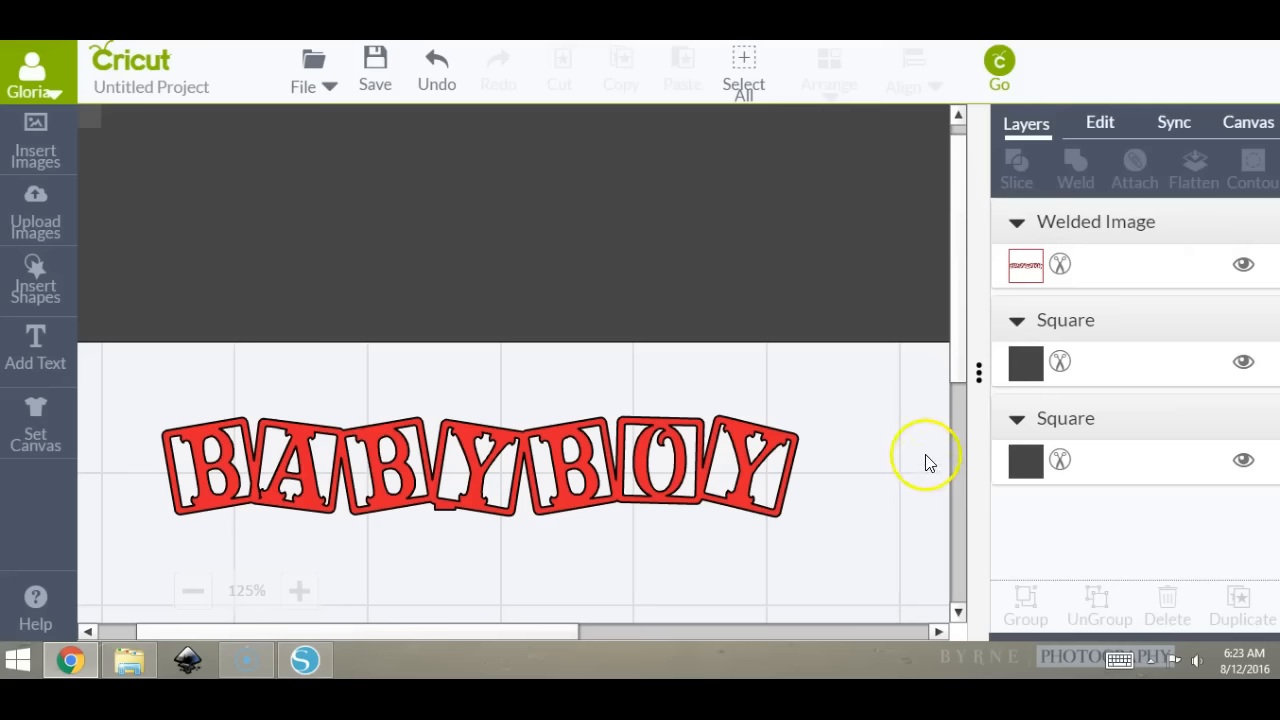
Delete the leftover small bar below the lettering and the wide dark rectangle, keeping only the welded BABYBOY lettering.
click(980, 372)
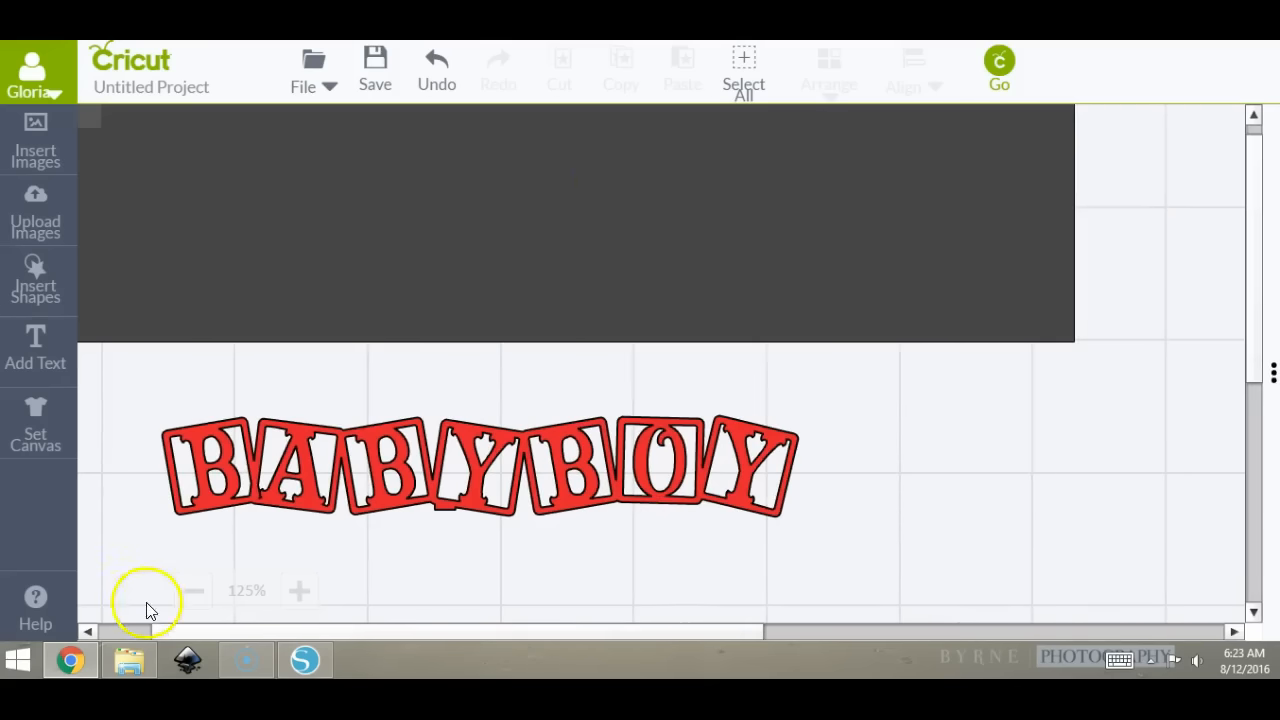
click(193, 591)
click(193, 591)
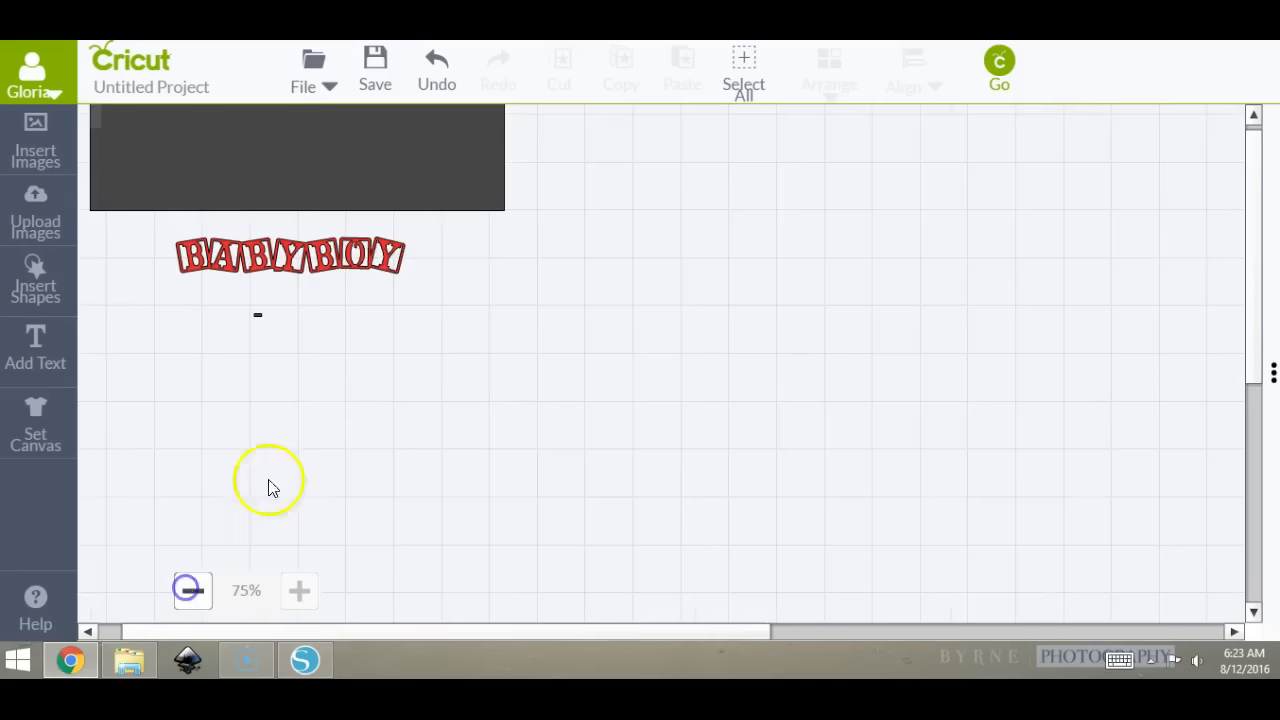
drag(440, 143, 1114, 411)
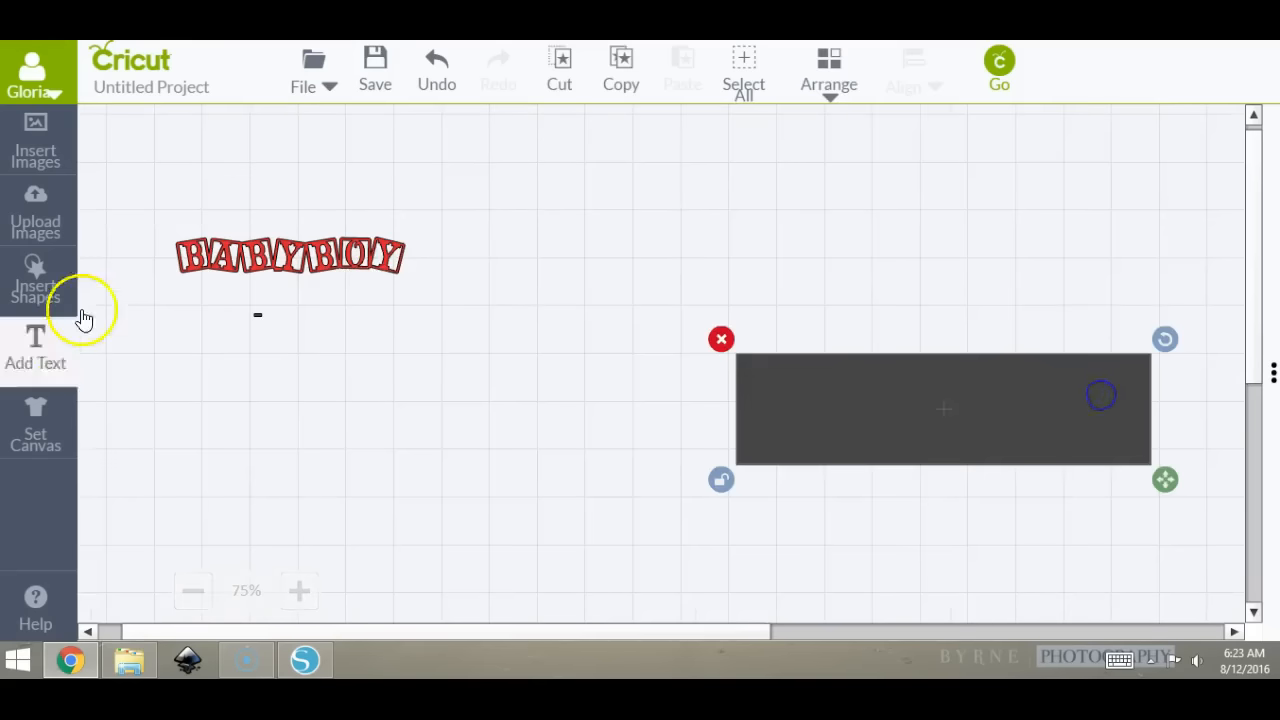
drag(204, 298, 329, 336)
click(237, 297)
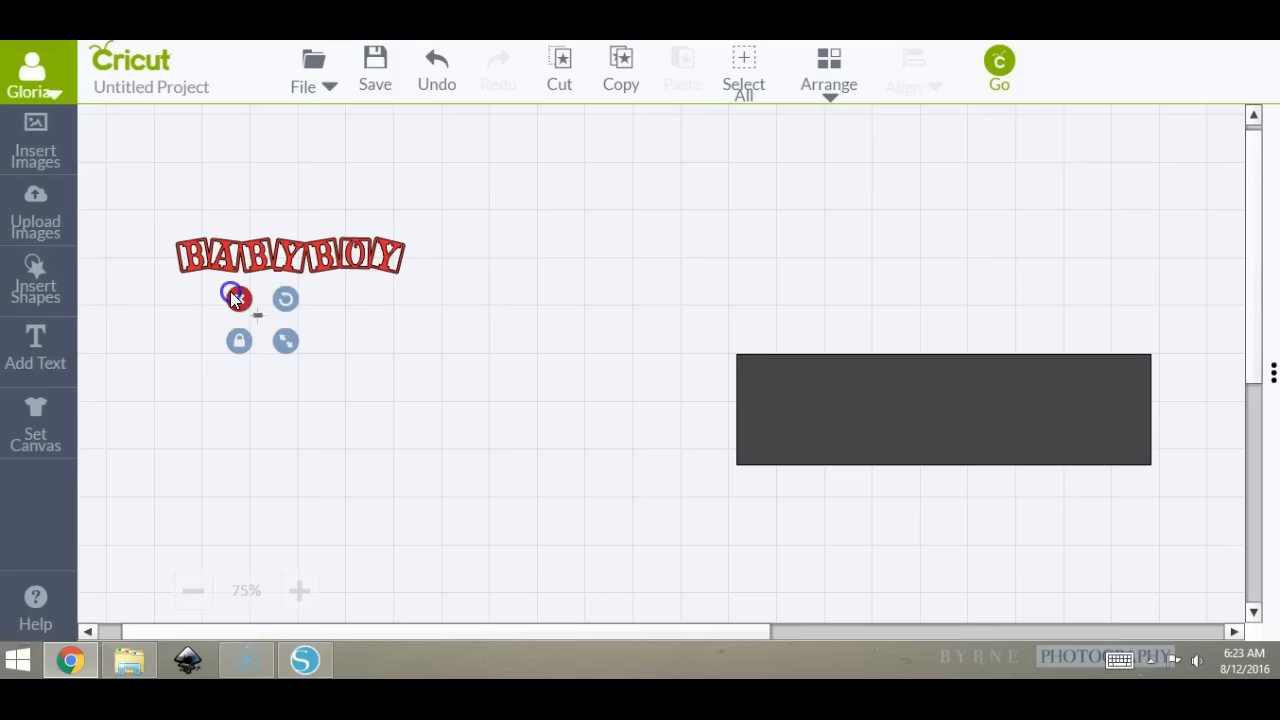
drag(240, 298, 330, 390)
click(240, 298)
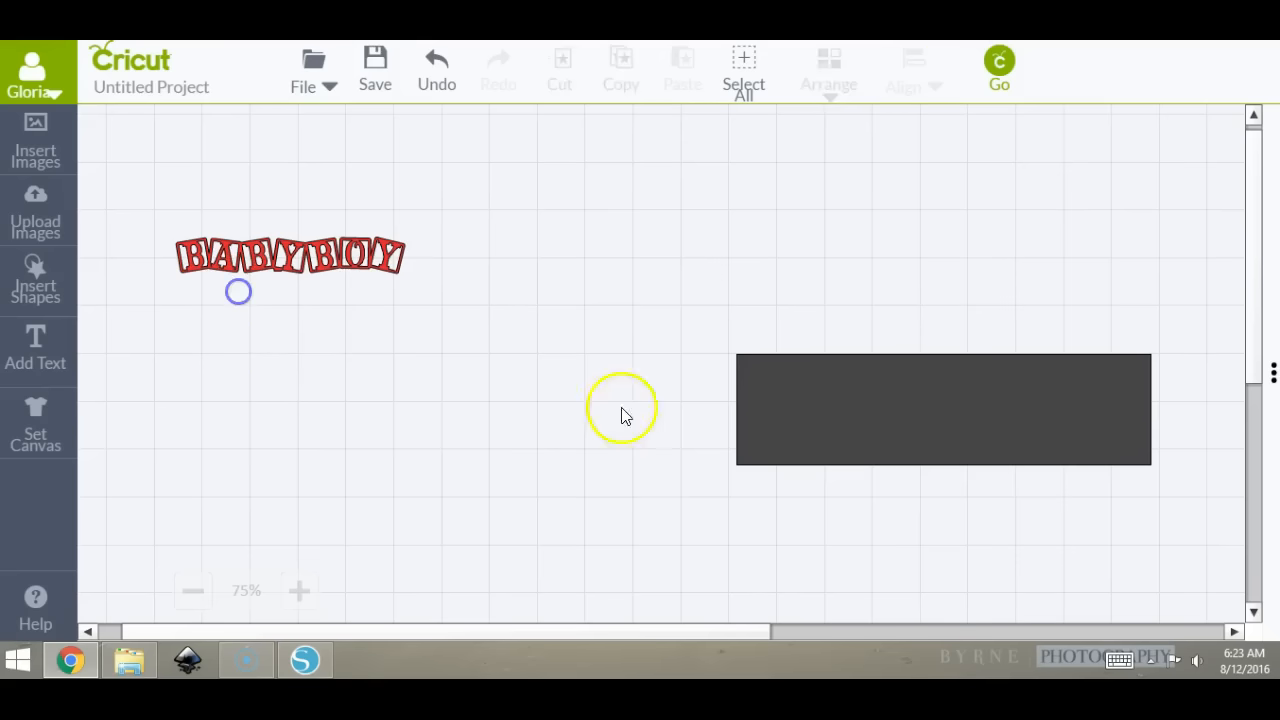
click(989, 374)
click(709, 328)
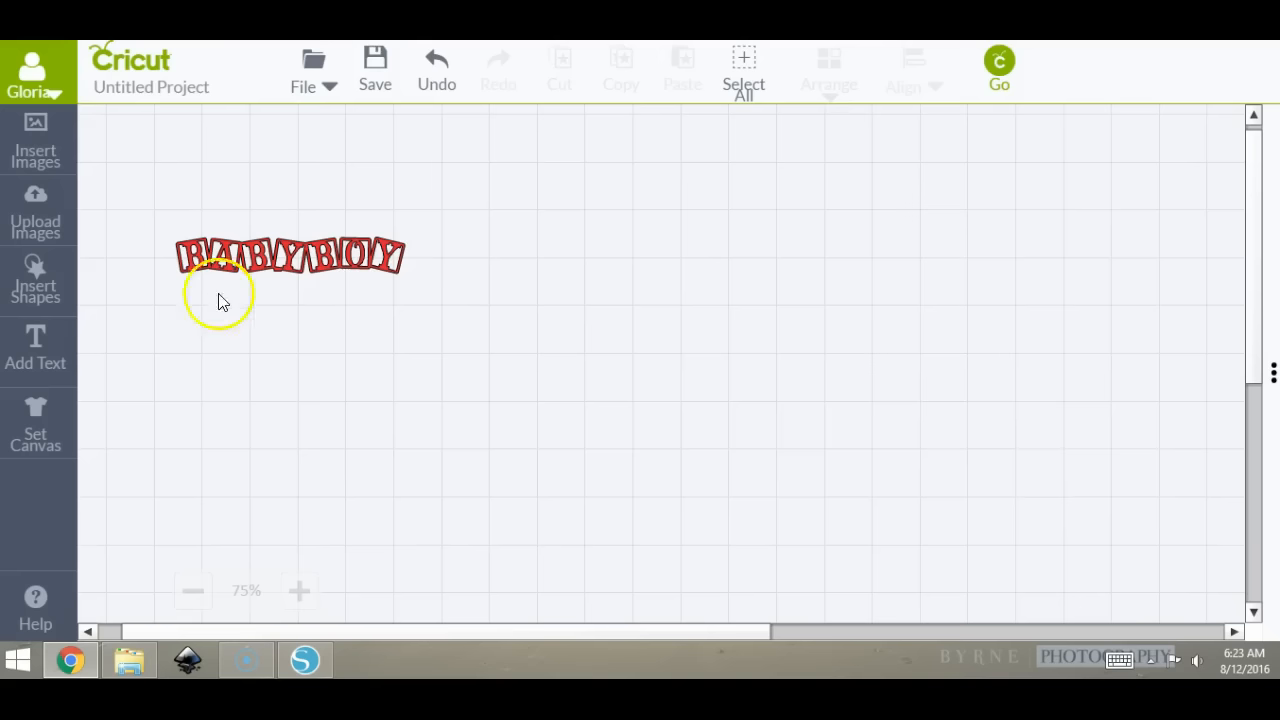
Move the welded lettering down and inward to an open area of the canvas.
drag(186, 251, 398, 368)
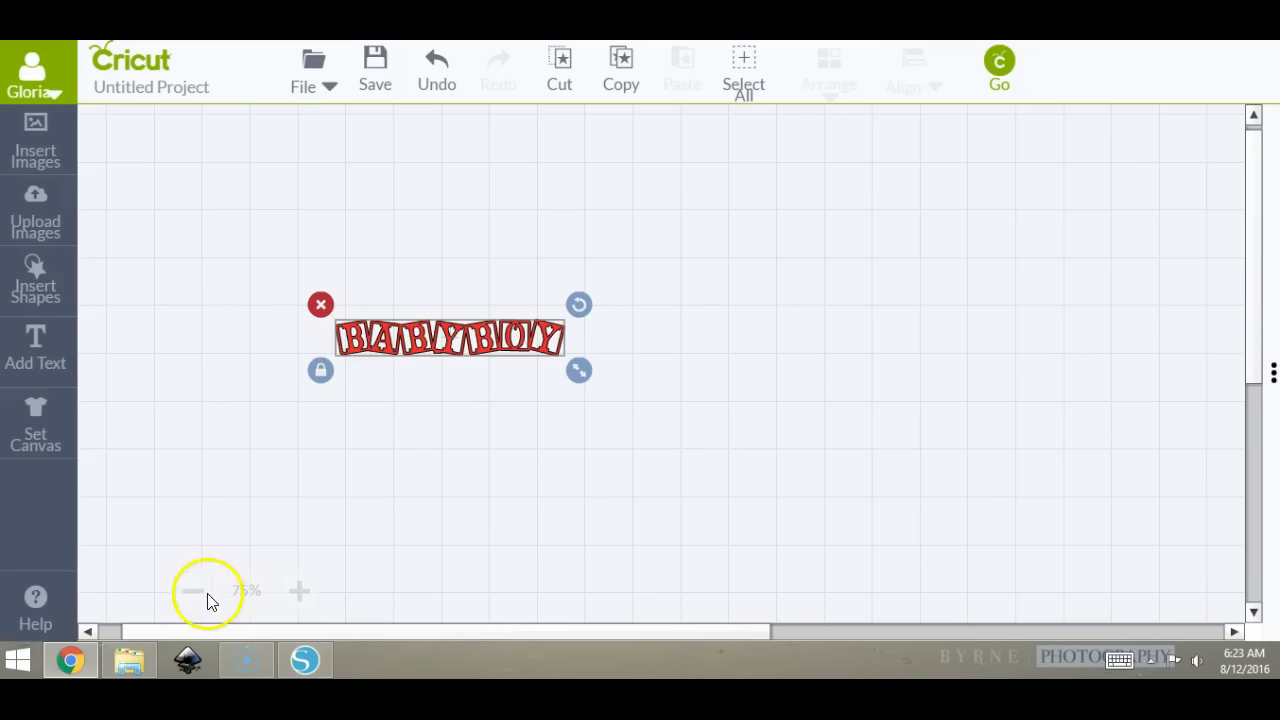
click(300, 590)
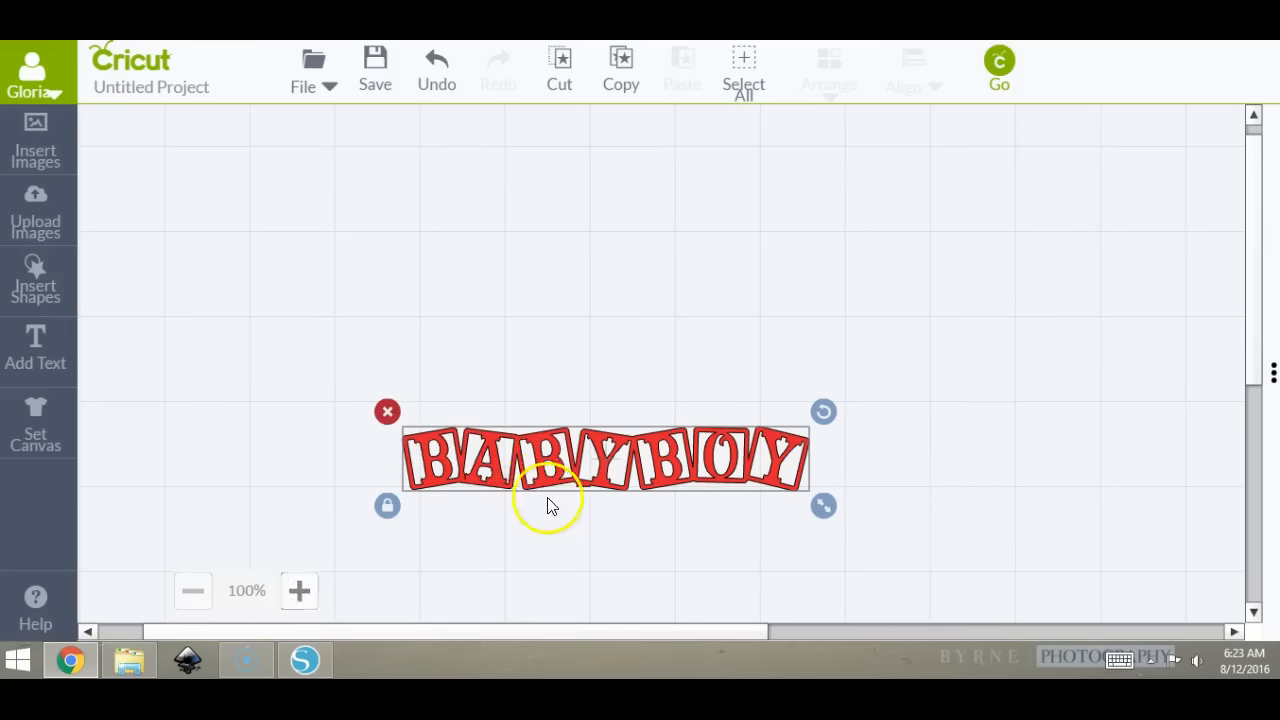
drag(527, 476, 448, 471)
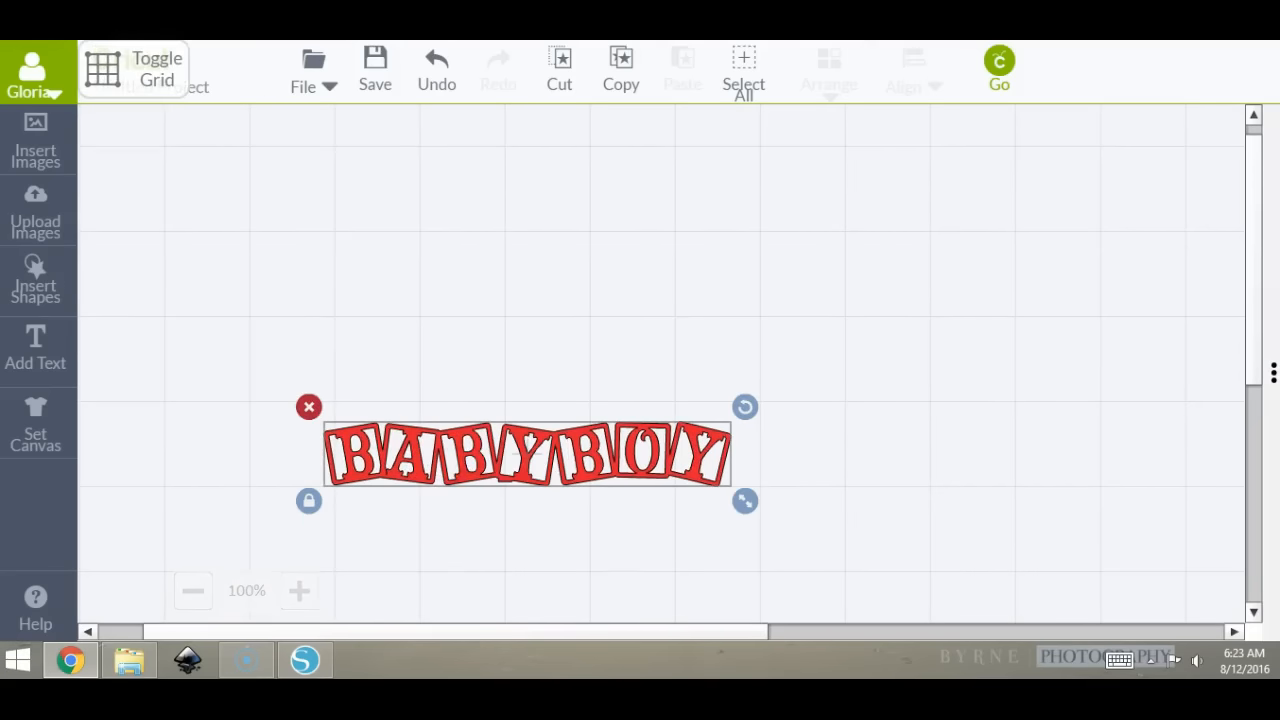
Enlarge the welded lettering proportionally and set its width to 5.50 in.
click(1270, 376)
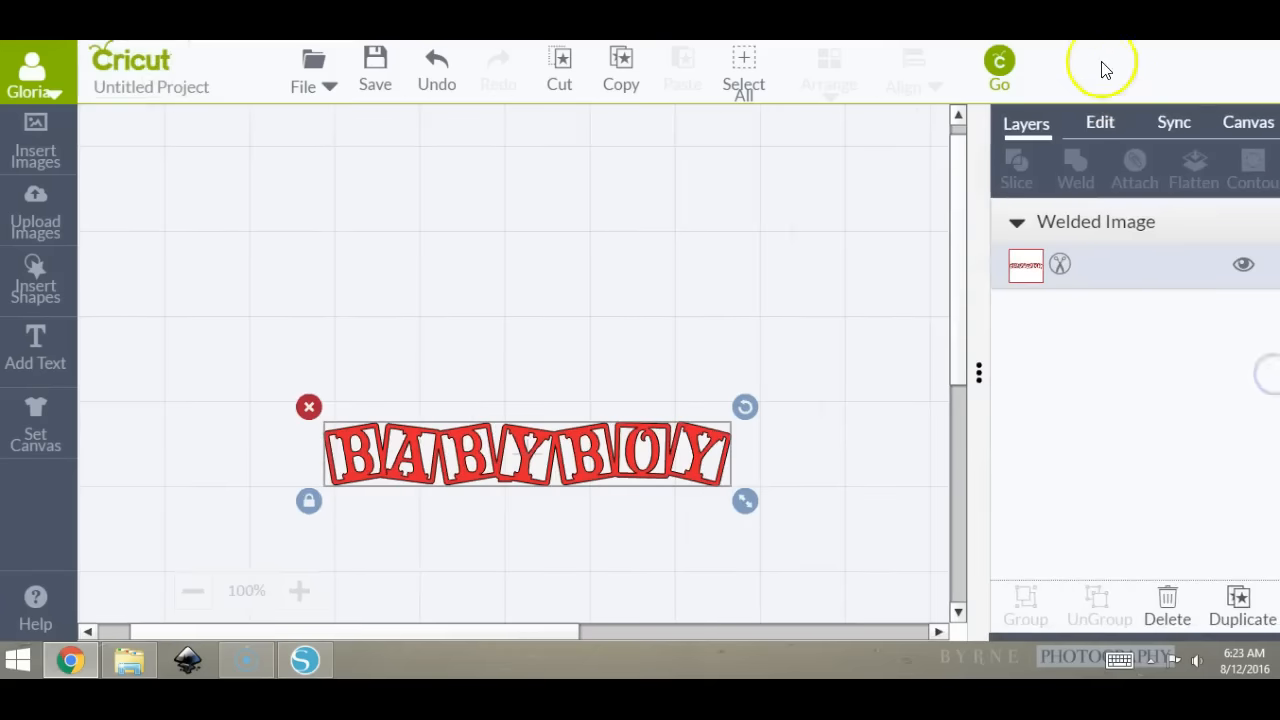
click(1104, 126)
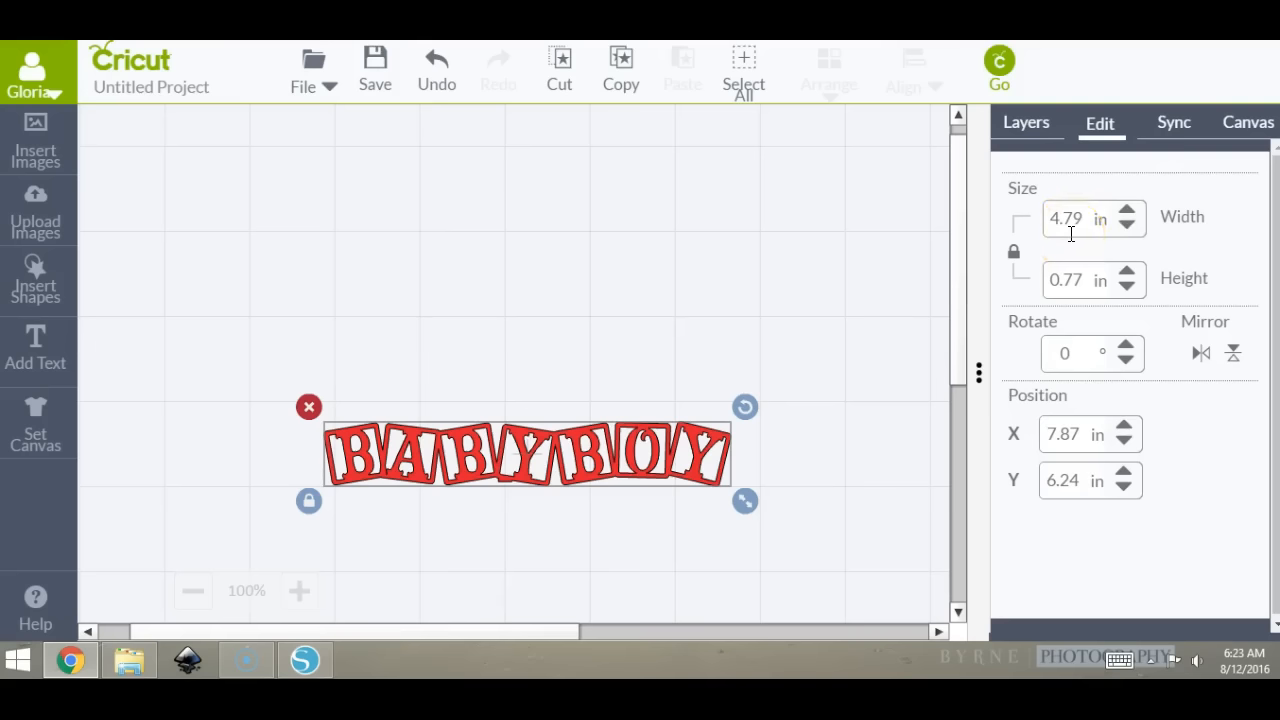
drag(746, 498, 830, 508)
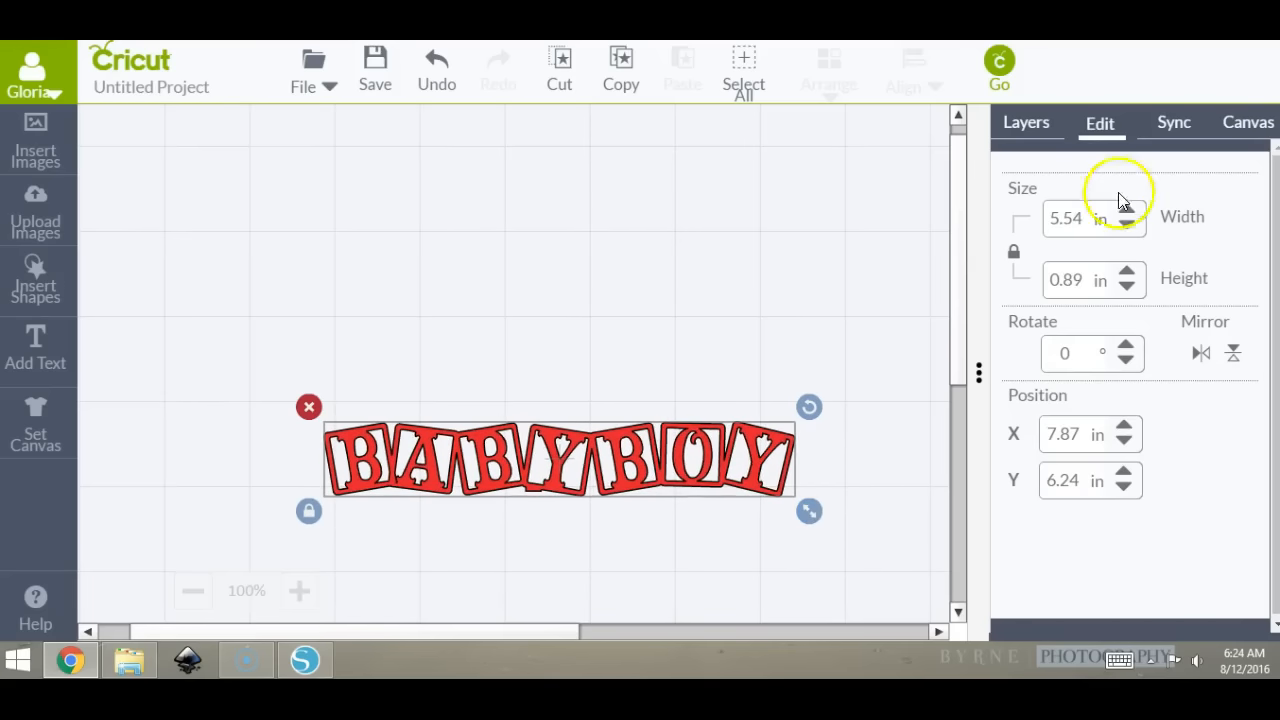
click(1092, 220)
text(5.50.)
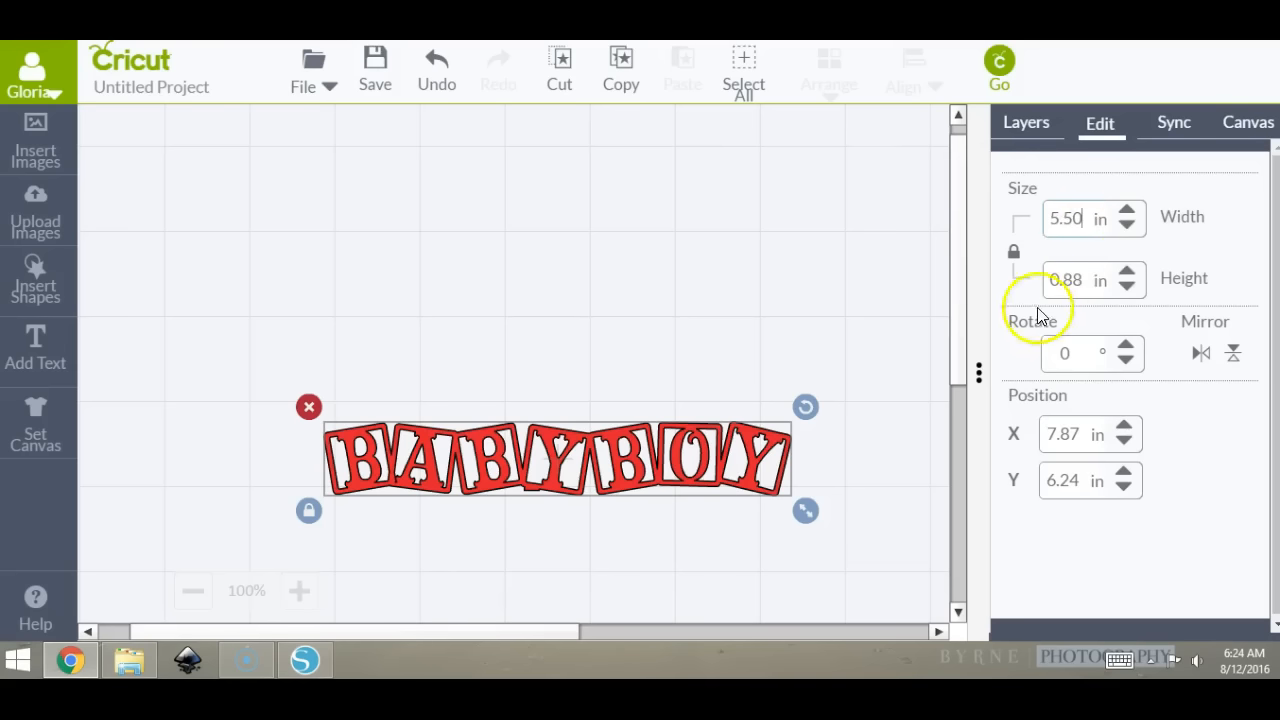
Unlock the lettering's proportions, set its height to 1 in, and lock the proportions again.
drag(1082, 280, 1030, 278)
click(1013, 252)
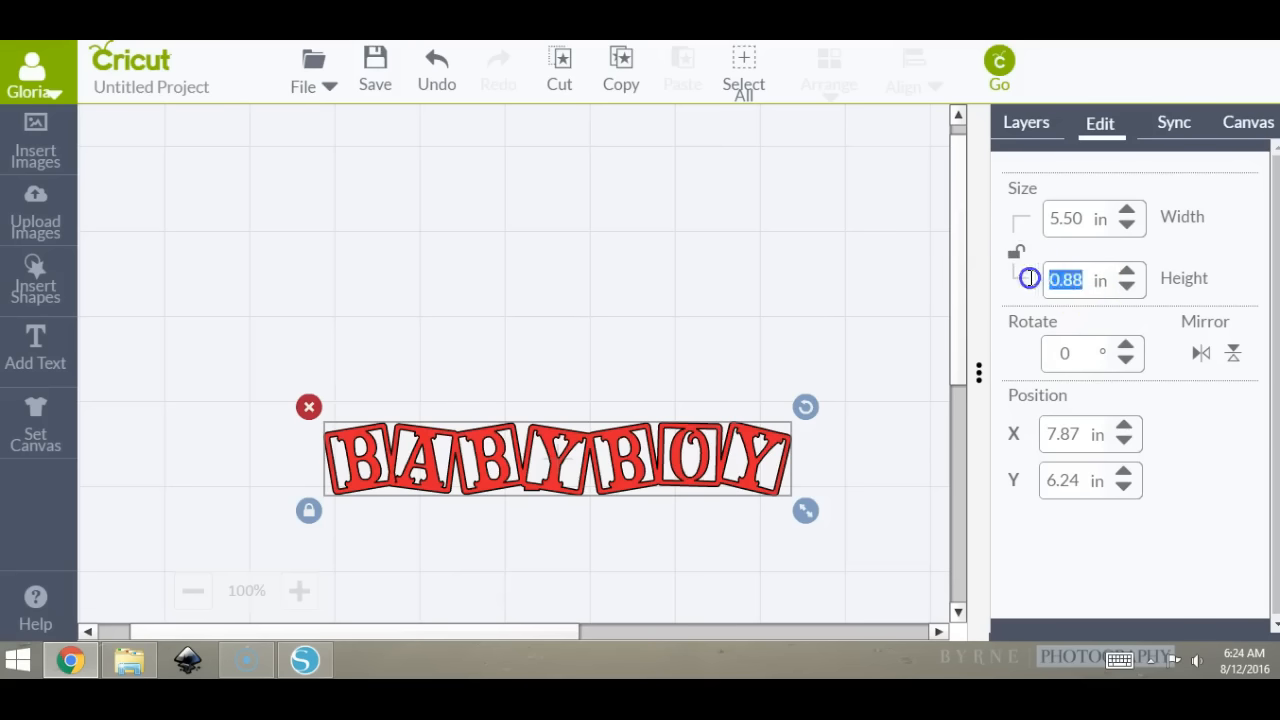
text(1.)
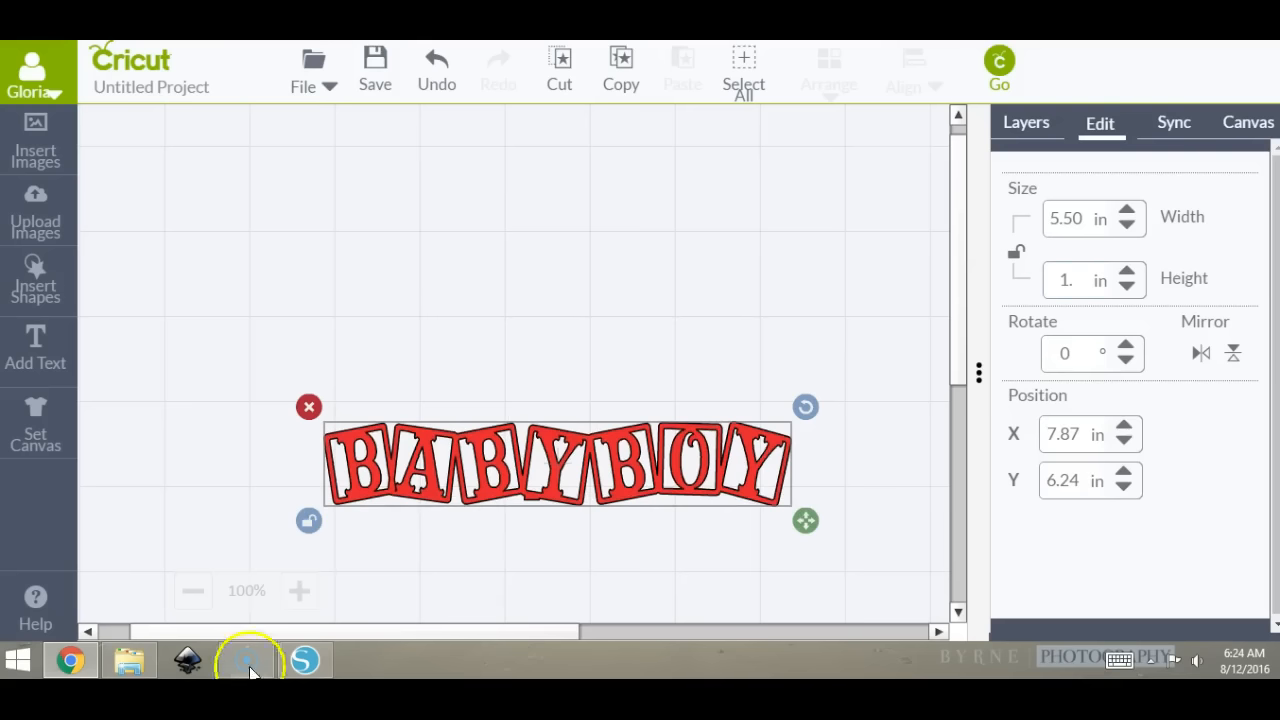
click(1015, 252)
Insert a square and place it above the first letters of the BABYBOY lettering.
click(33, 280)
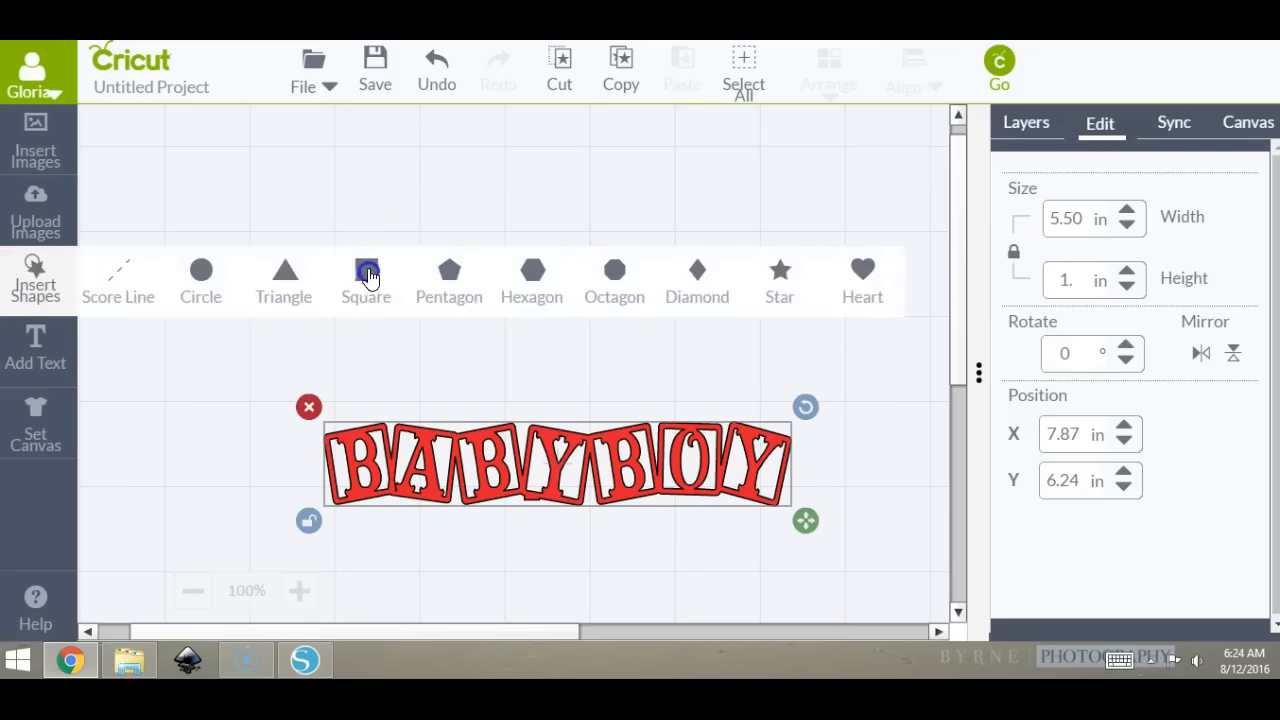
click(370, 280)
drag(251, 409, 484, 191)
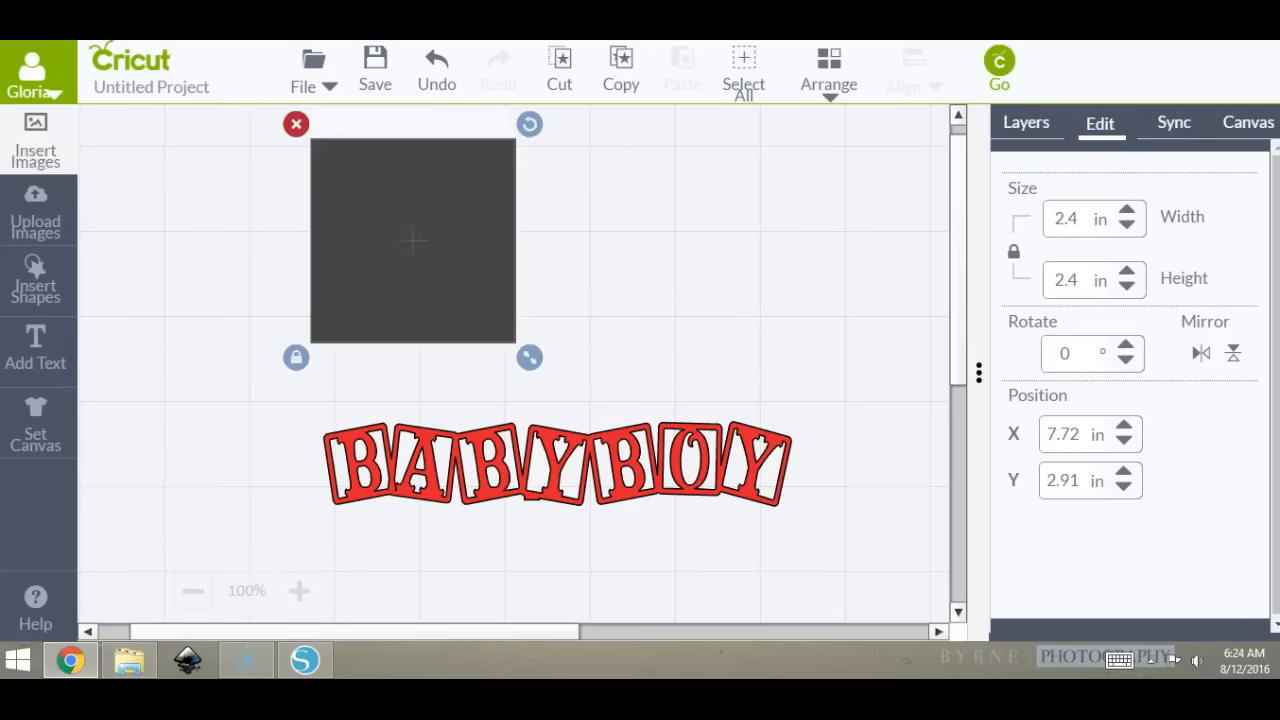
Search the image library for "SCALLOP EDGE".
click(35, 145)
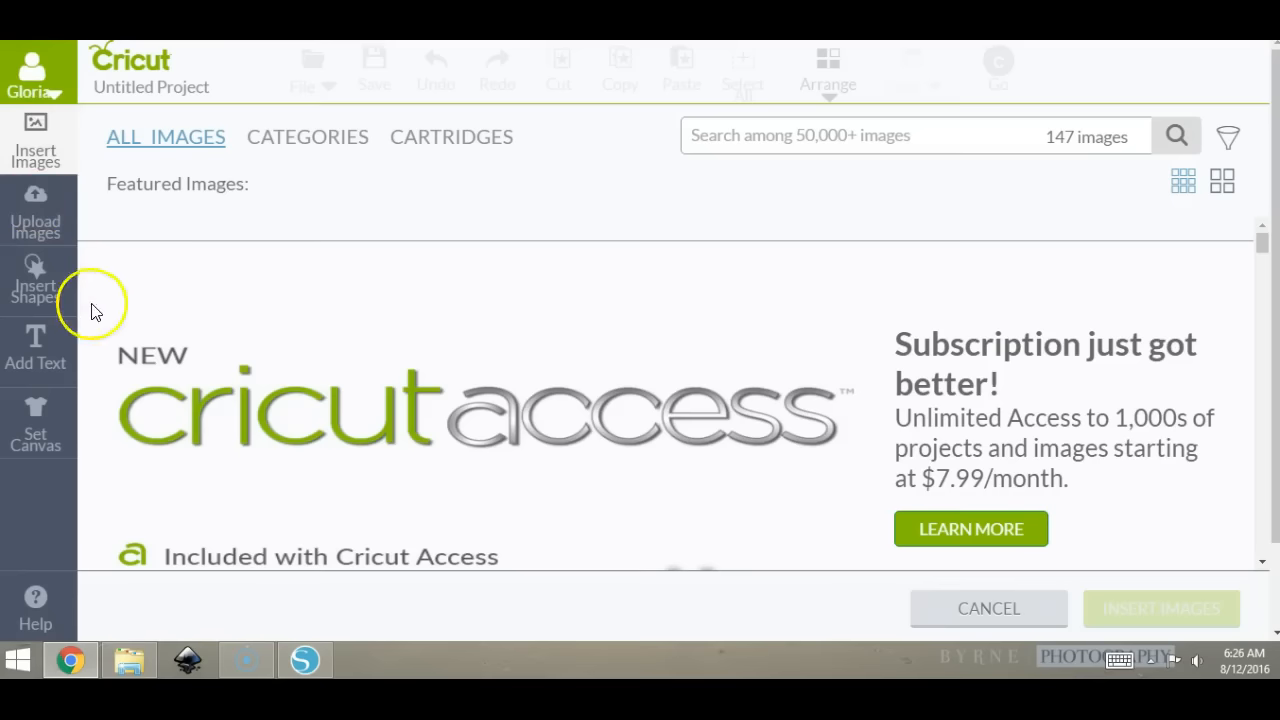
click(826, 134)
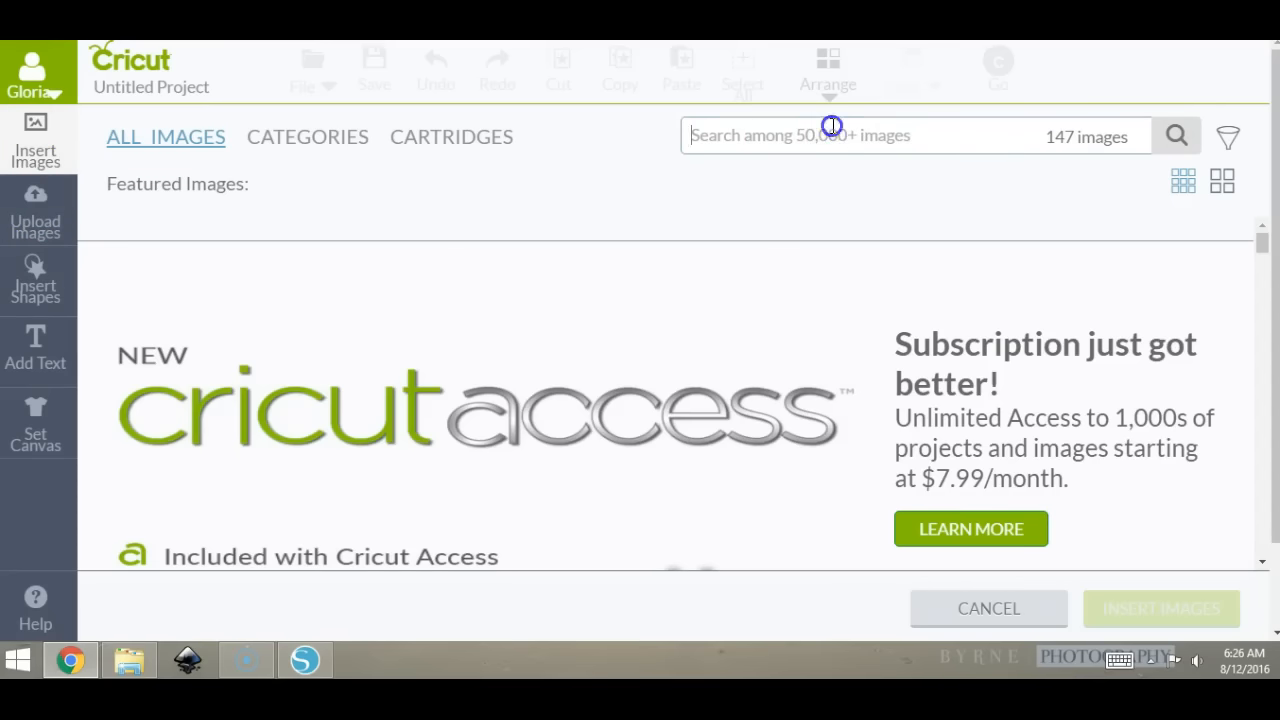
text(SCALLOP EDGE)
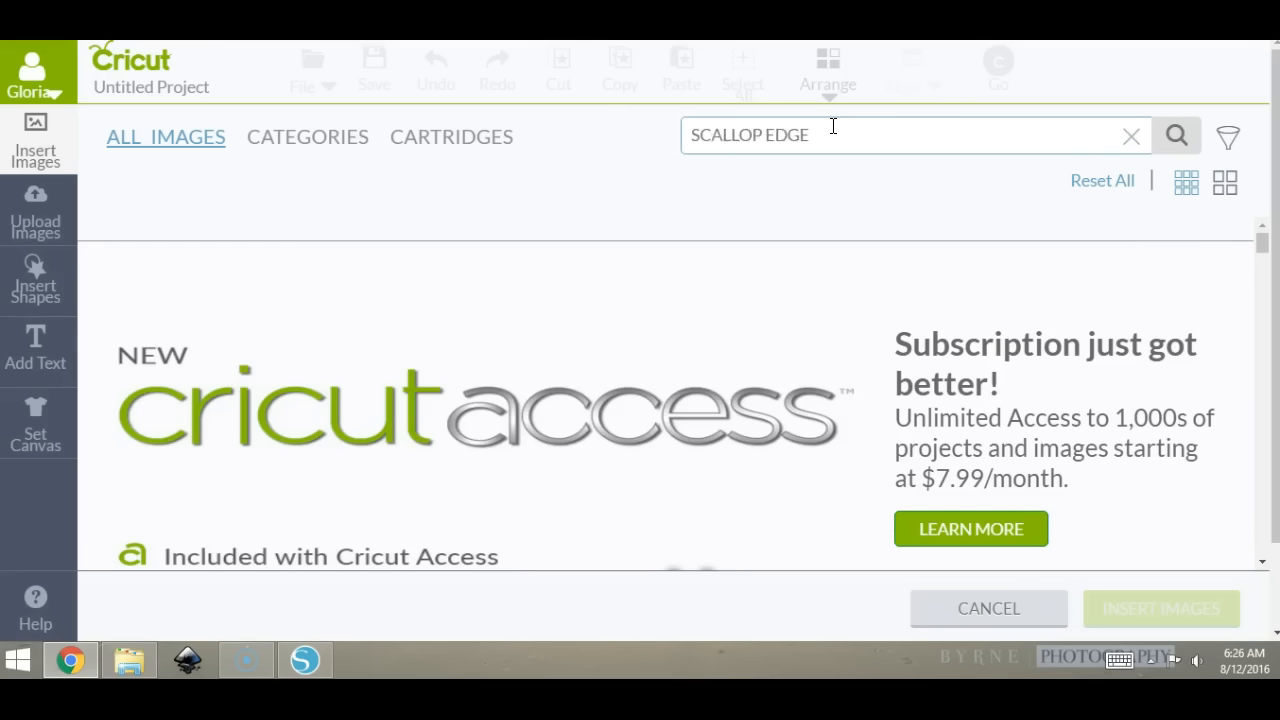
key(Return)
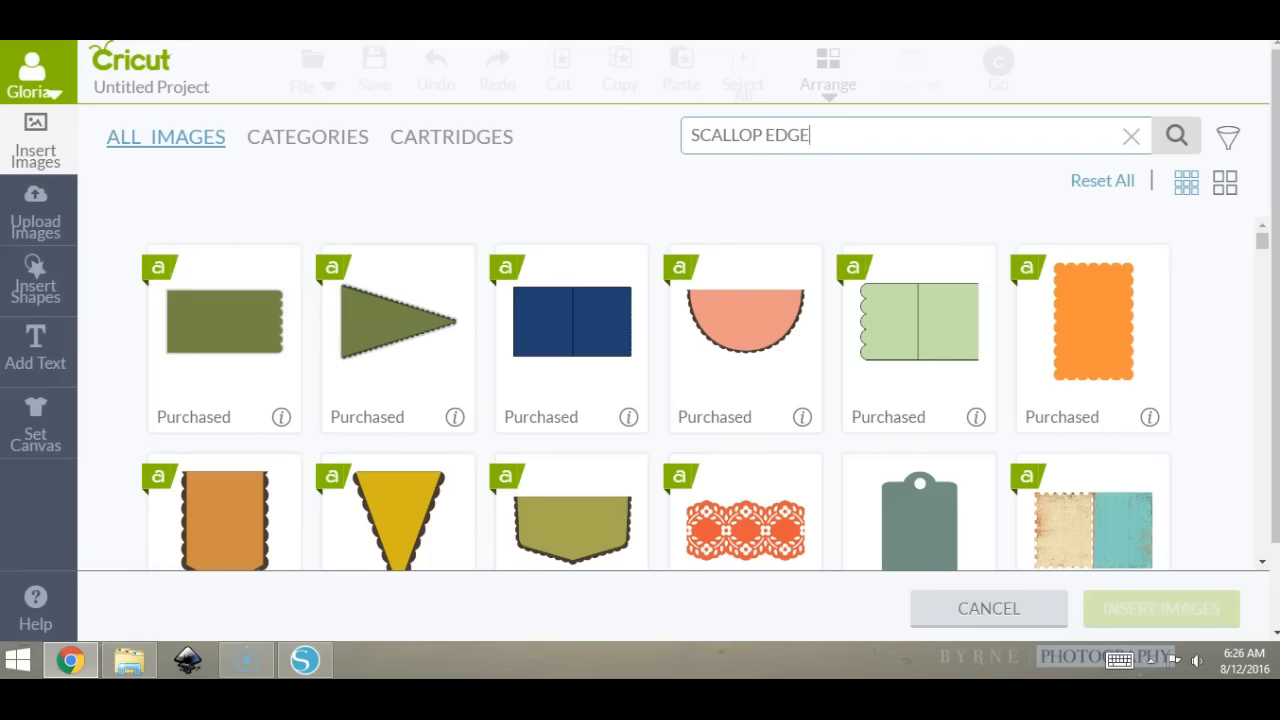
Find the pink Scalloped Border #M3A6B0 from Martha Stewart All Occasions in the results and insert it into the project.
drag(1260, 240, 1262, 352)
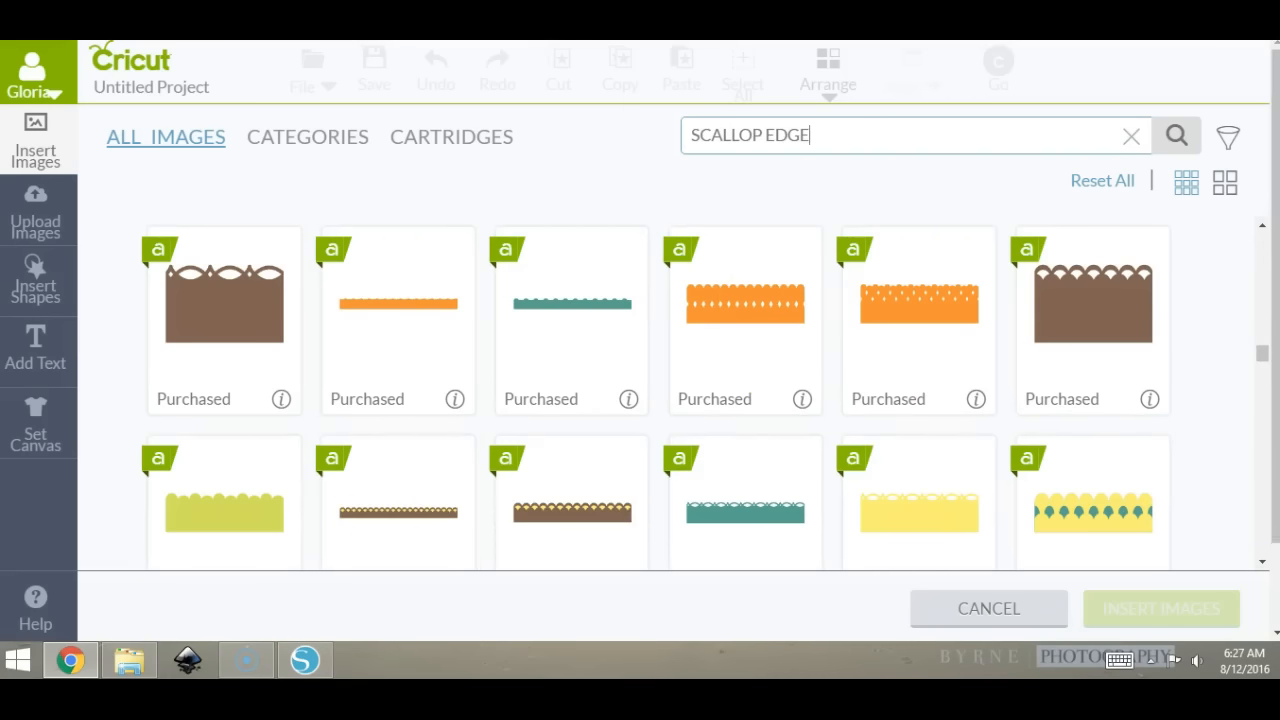
drag(1262, 575, 1269, 573)
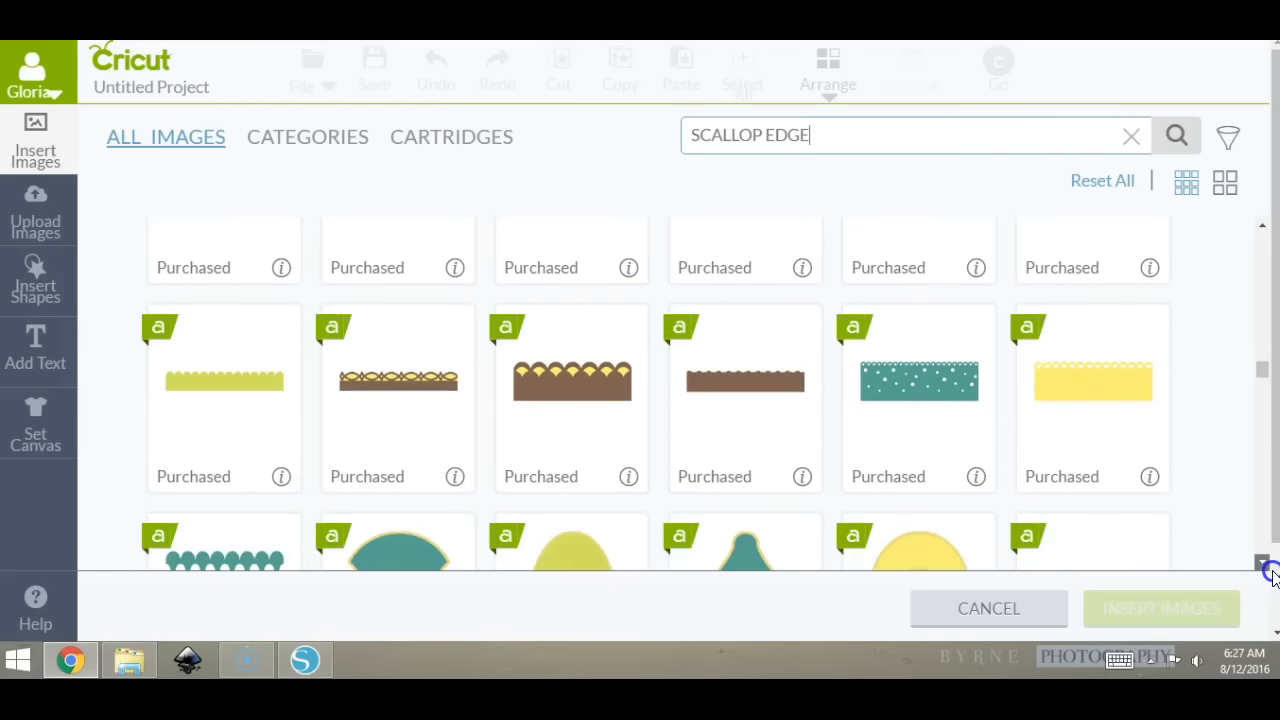
drag(1259, 558, 1261, 562)
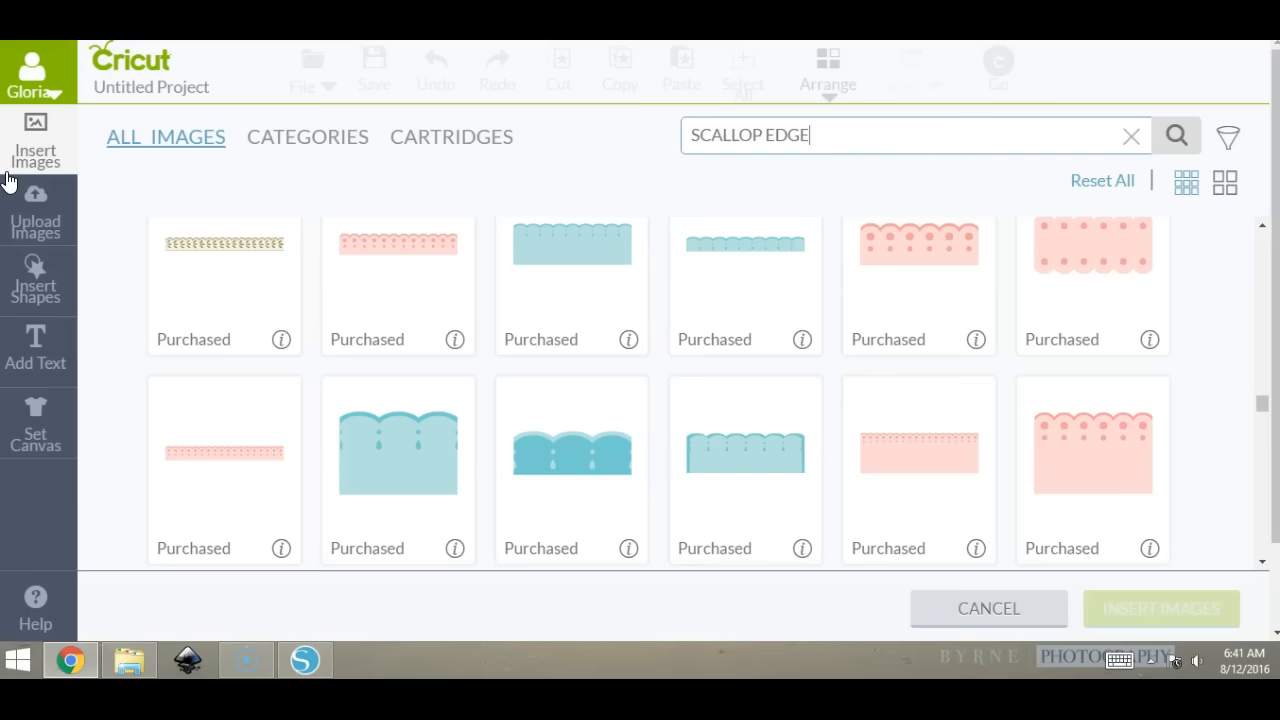
click(790, 284)
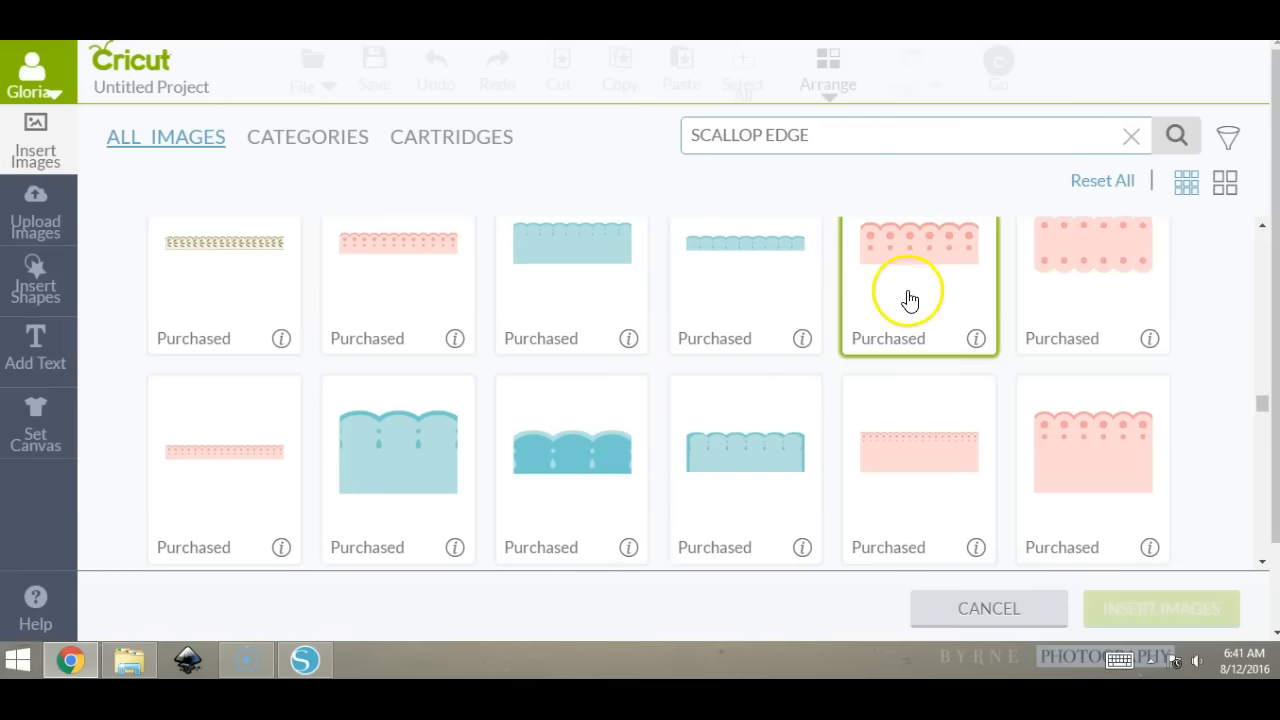
scroll(905, 298, down, 1)
scroll(905, 300, down, 1)
scroll(905, 300, down, 3)
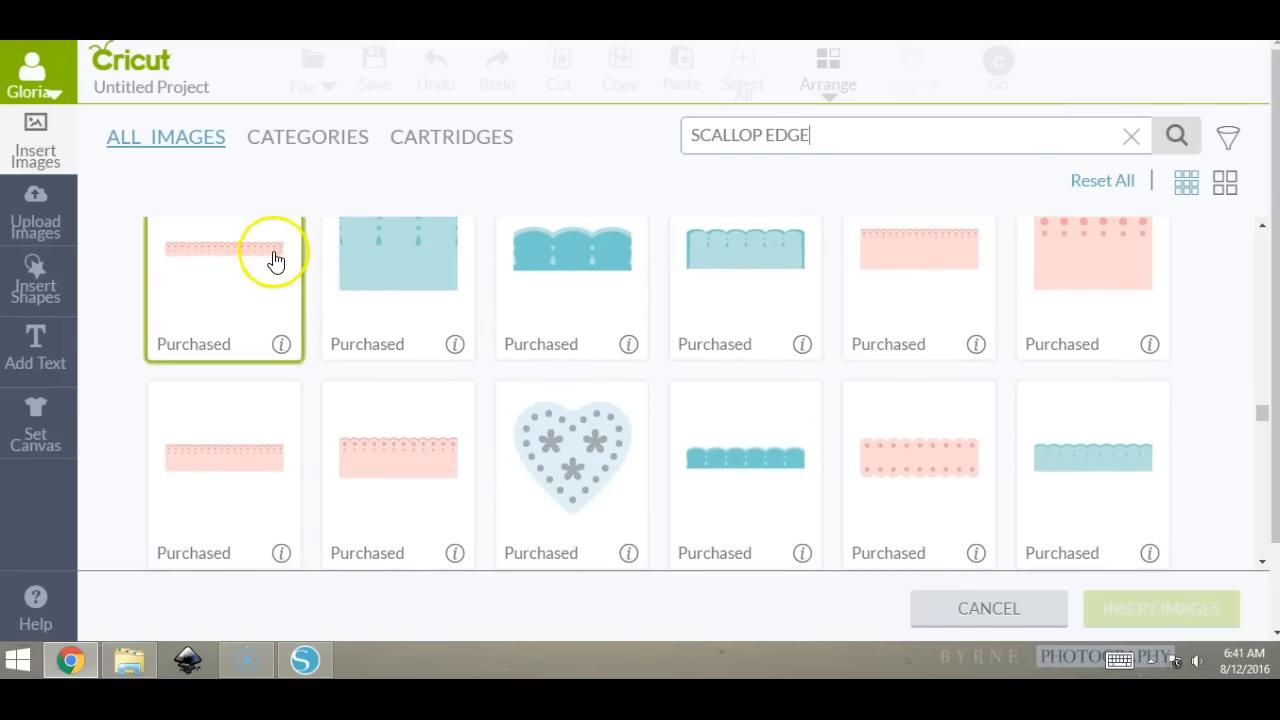
scroll(275, 262, down, 4)
scroll(280, 265, down, 3)
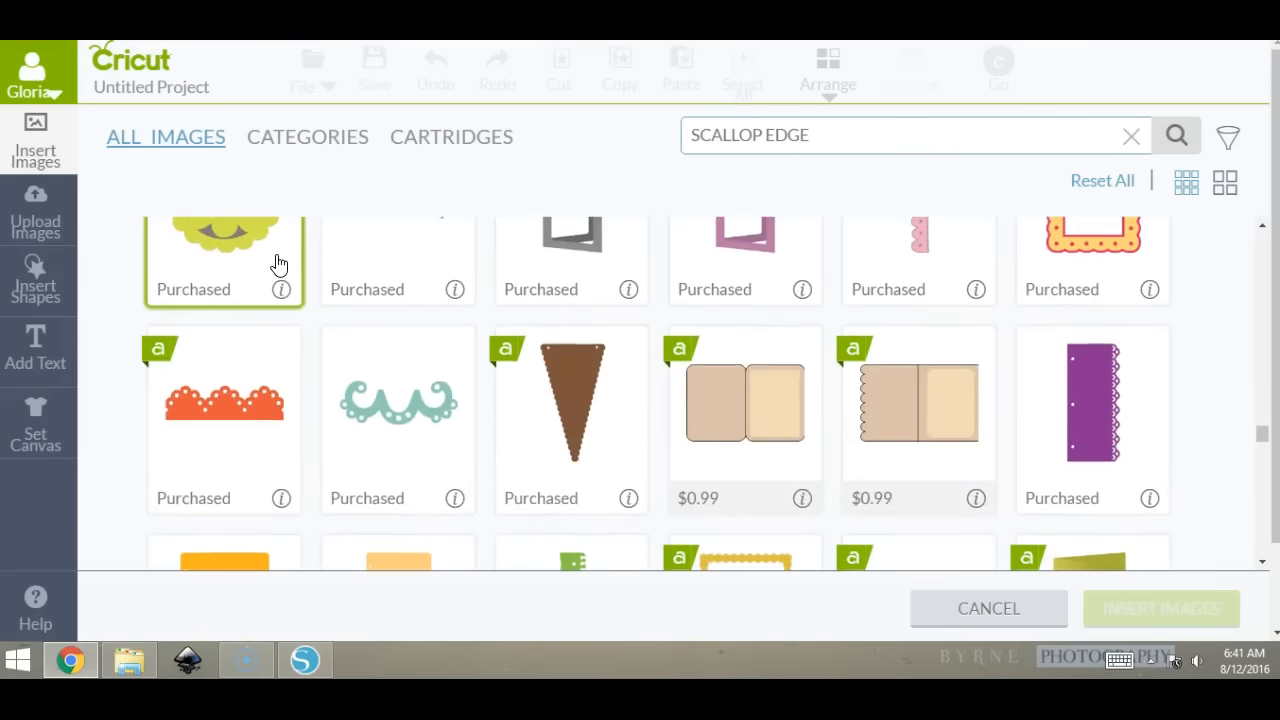
scroll(282, 266, up, 5)
scroll(283, 267, up, 1)
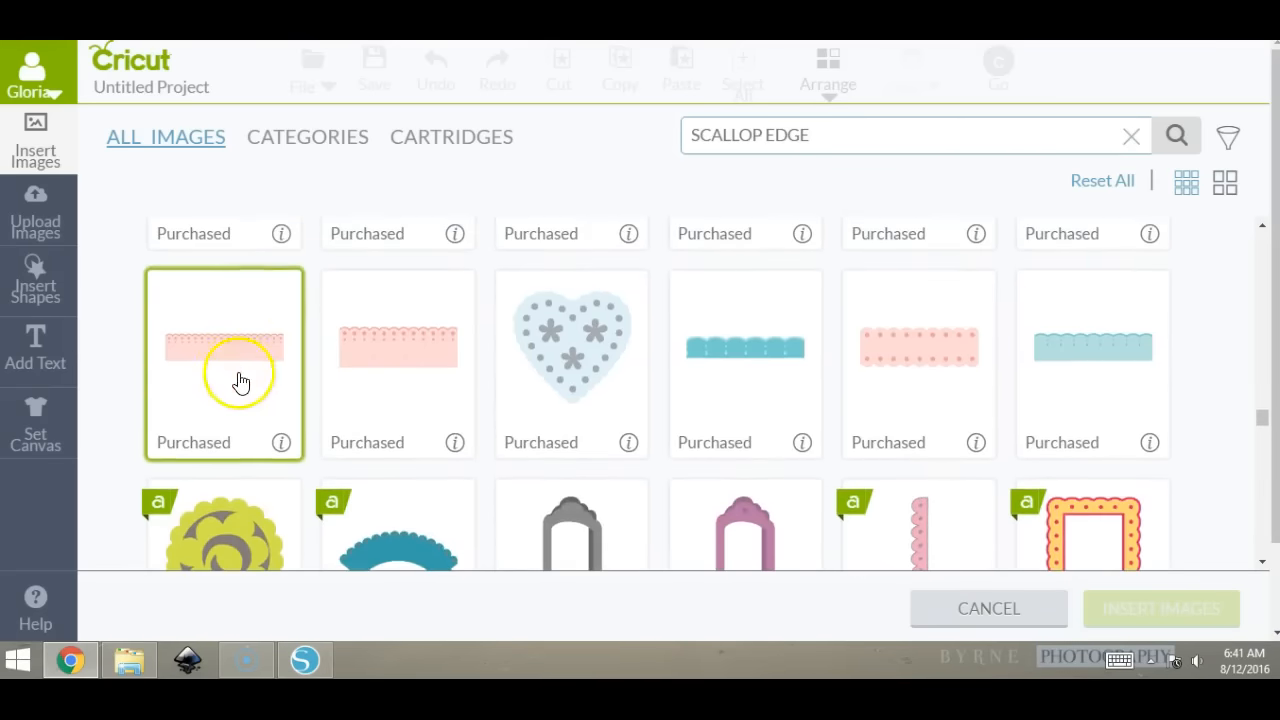
click(236, 345)
click(281, 443)
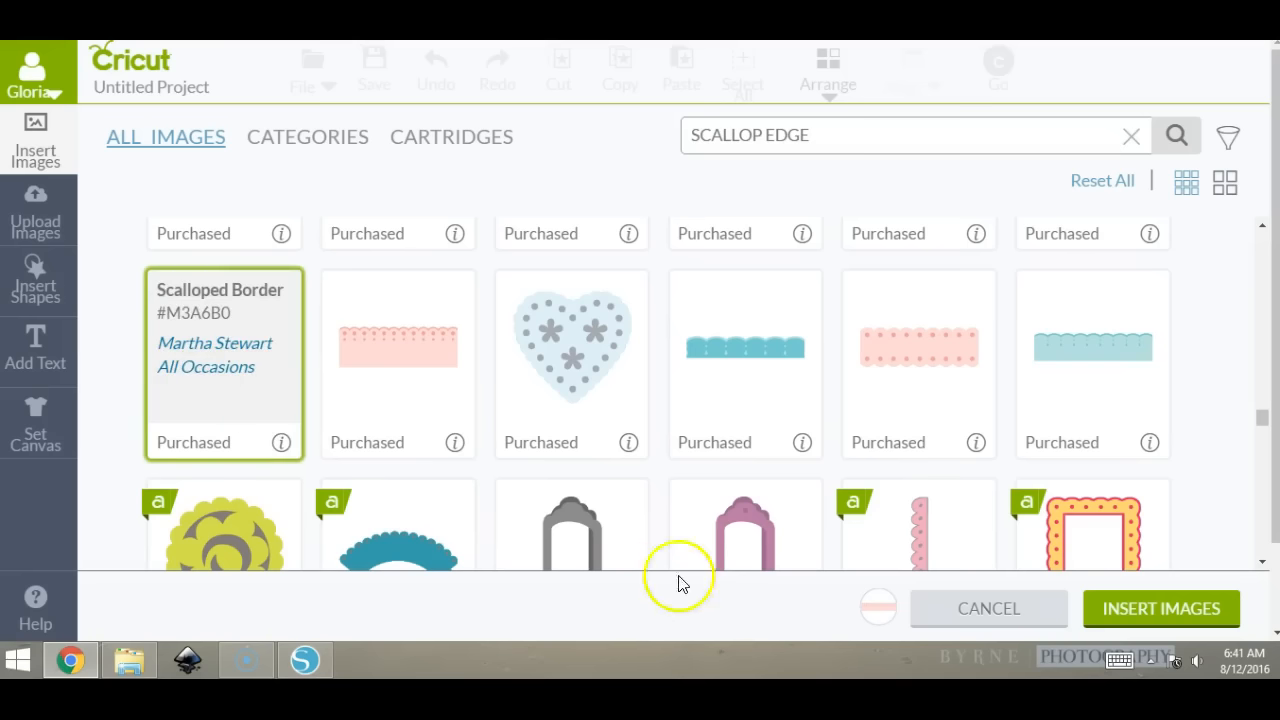
click(1186, 618)
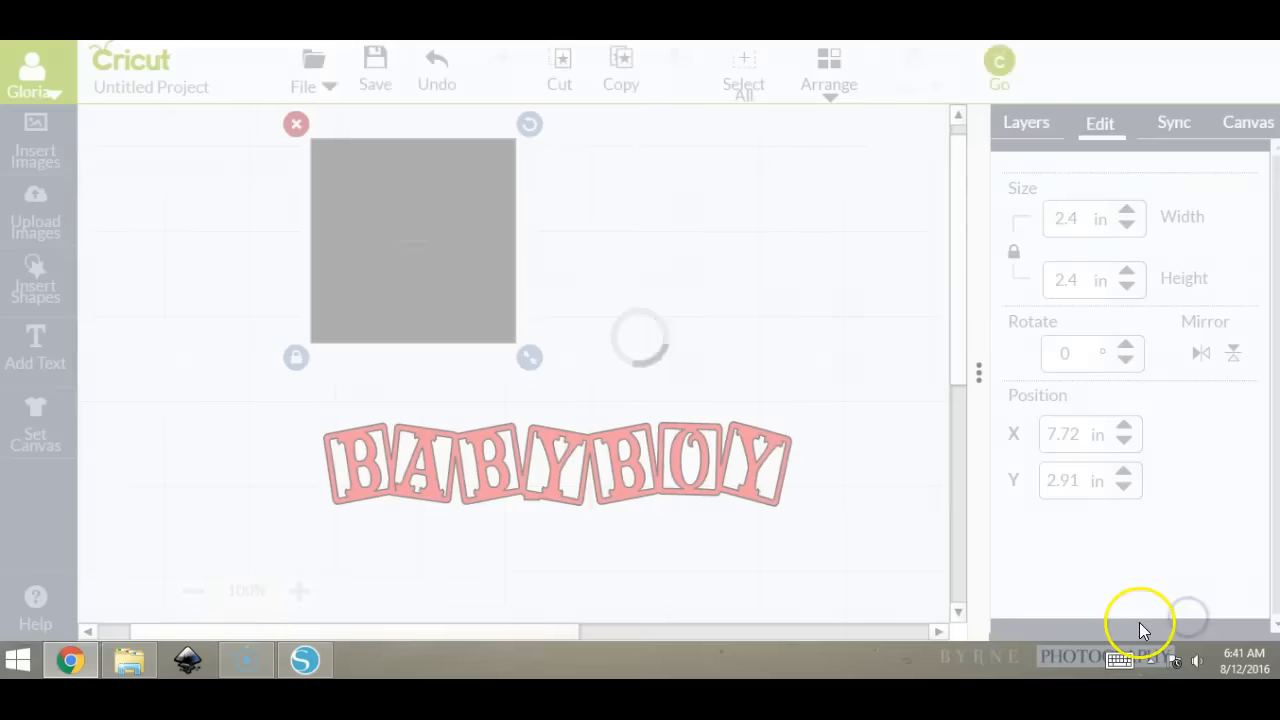
Move the scalloped border up over the square, ungroup it, and pull its light punched layer down off the darker backing.
drag(513, 490, 745, 310)
right_click(745, 310)
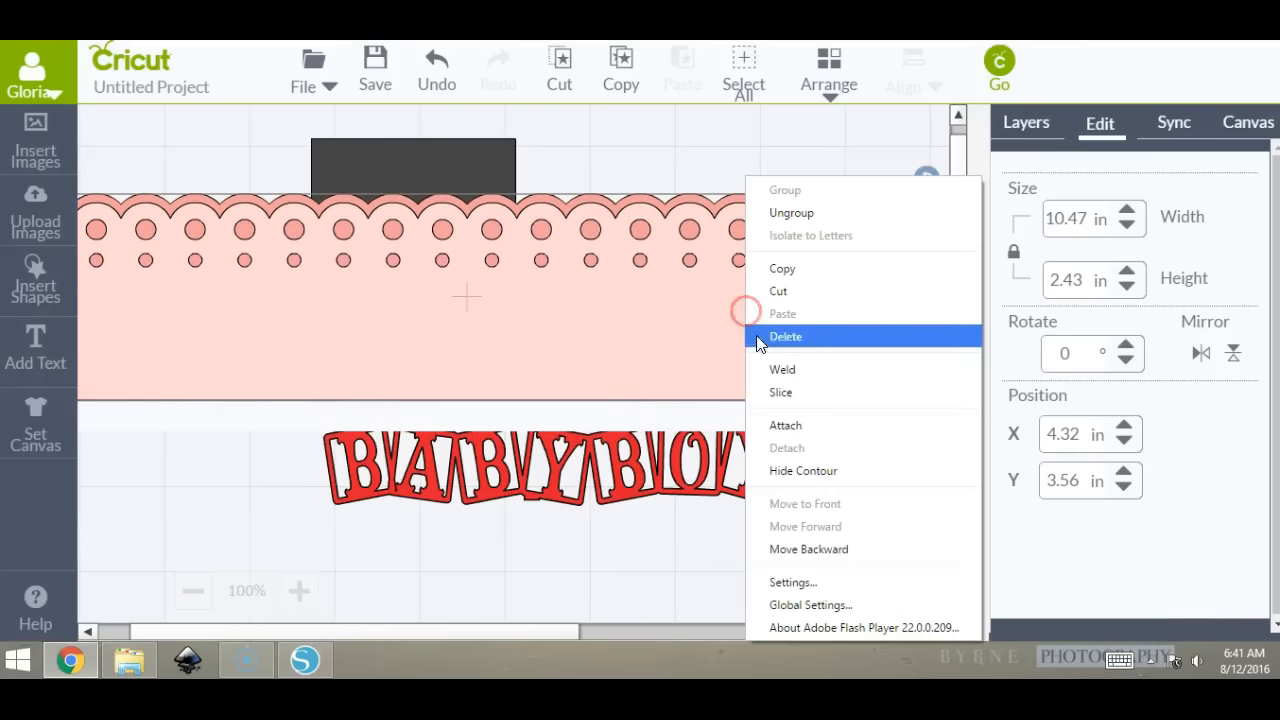
click(1024, 124)
click(1098, 612)
drag(841, 300, 892, 434)
Delete the darker solid scalloped layer and move the light punched border up above the lettering.
click(780, 233)
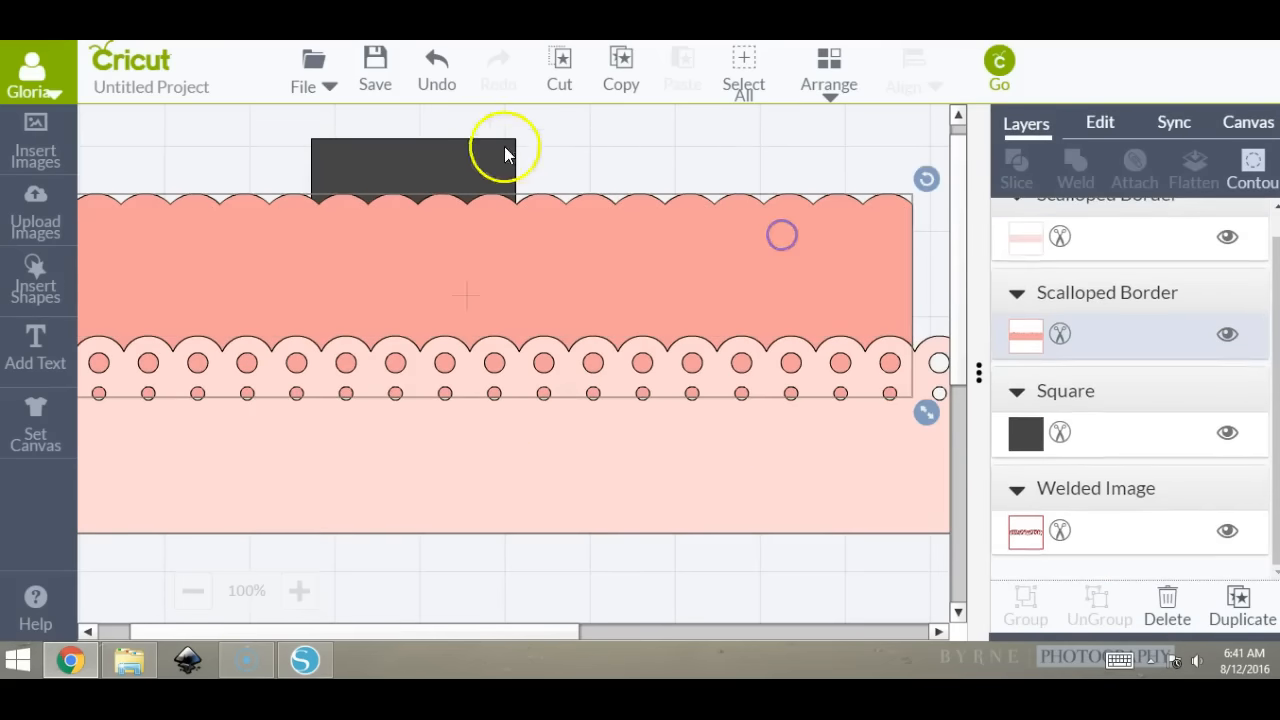
drag(488, 236, 696, 231)
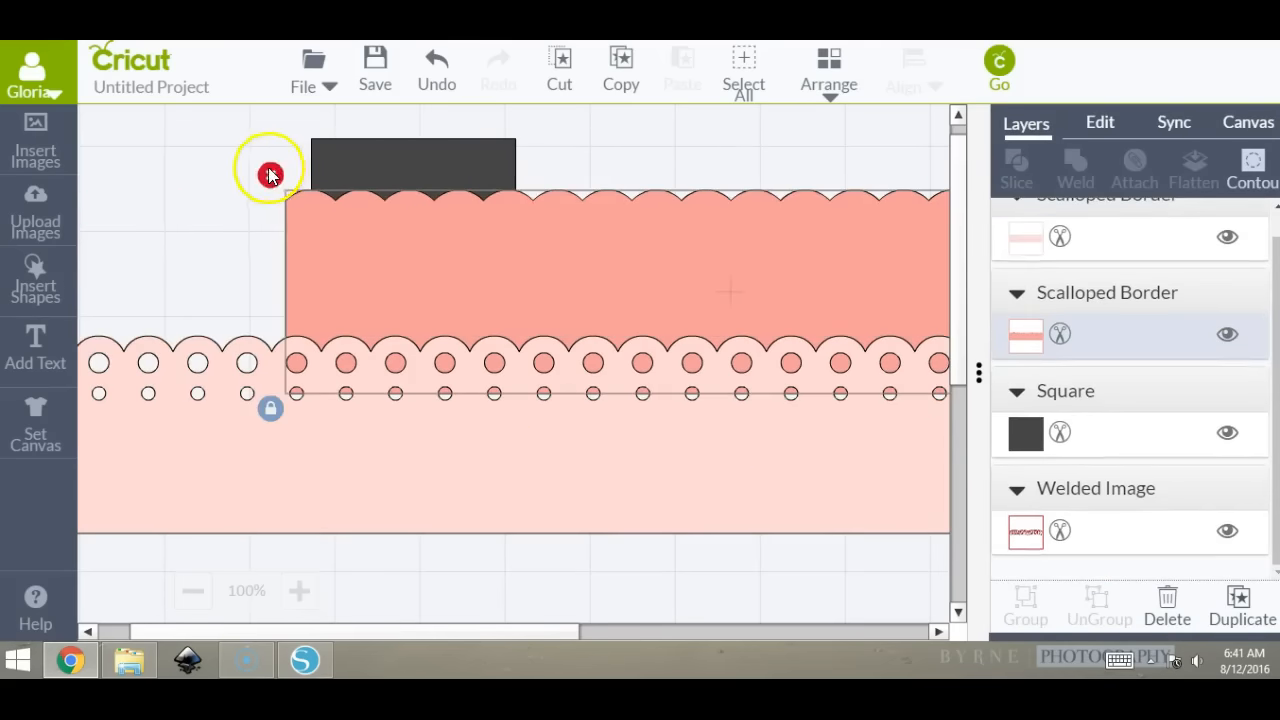
click(268, 172)
drag(590, 430, 563, 290)
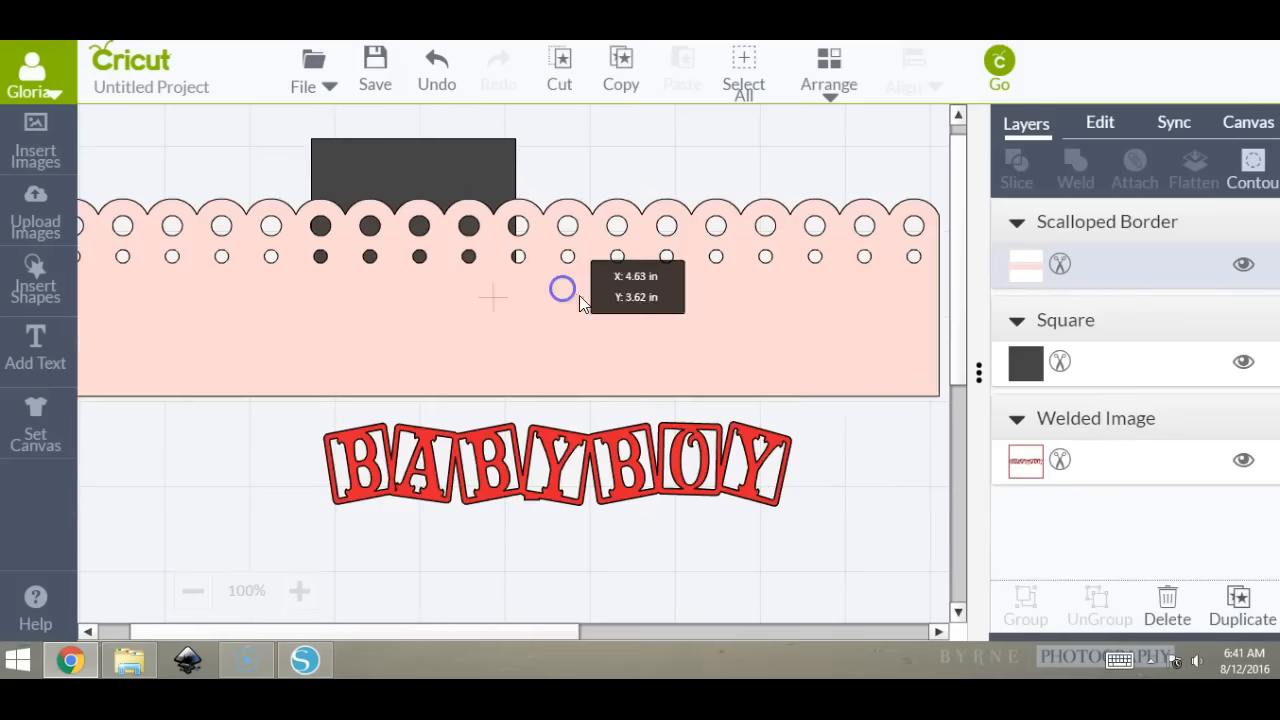
click(950, 416)
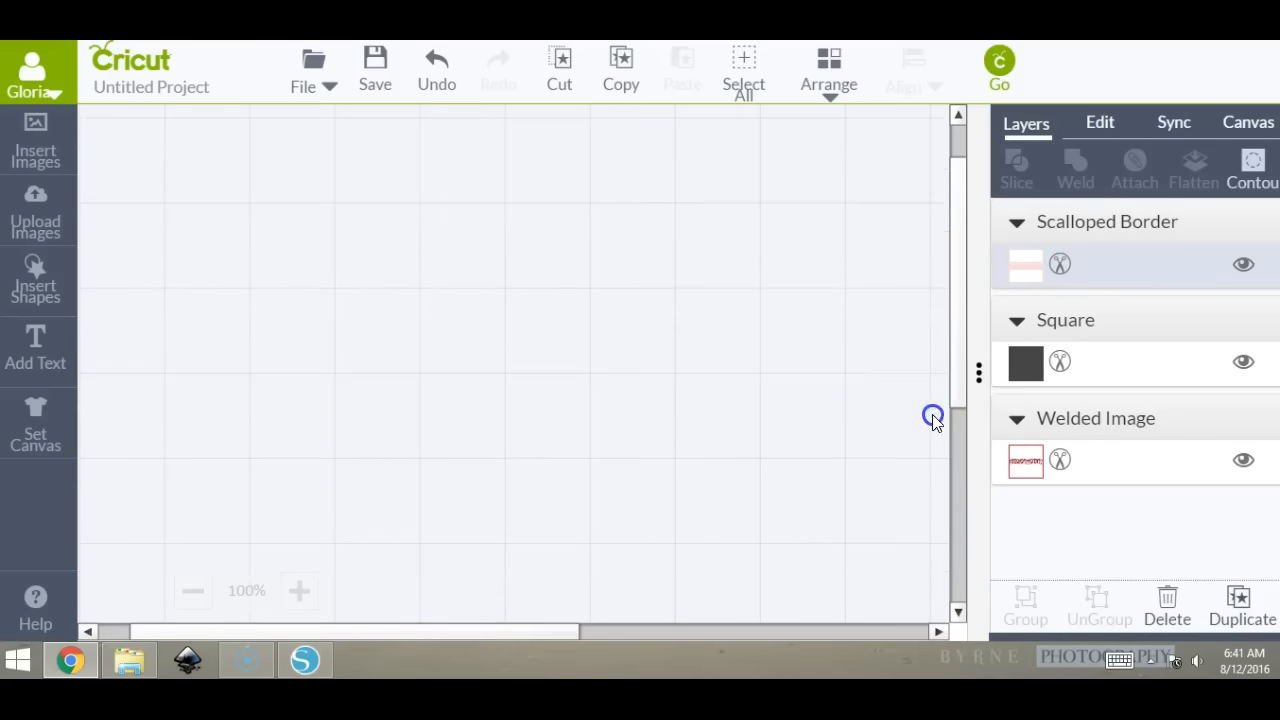
Undo the latest border edits, including the deletion of the darker scalloped layer, and redo one undone change.
click(429, 86)
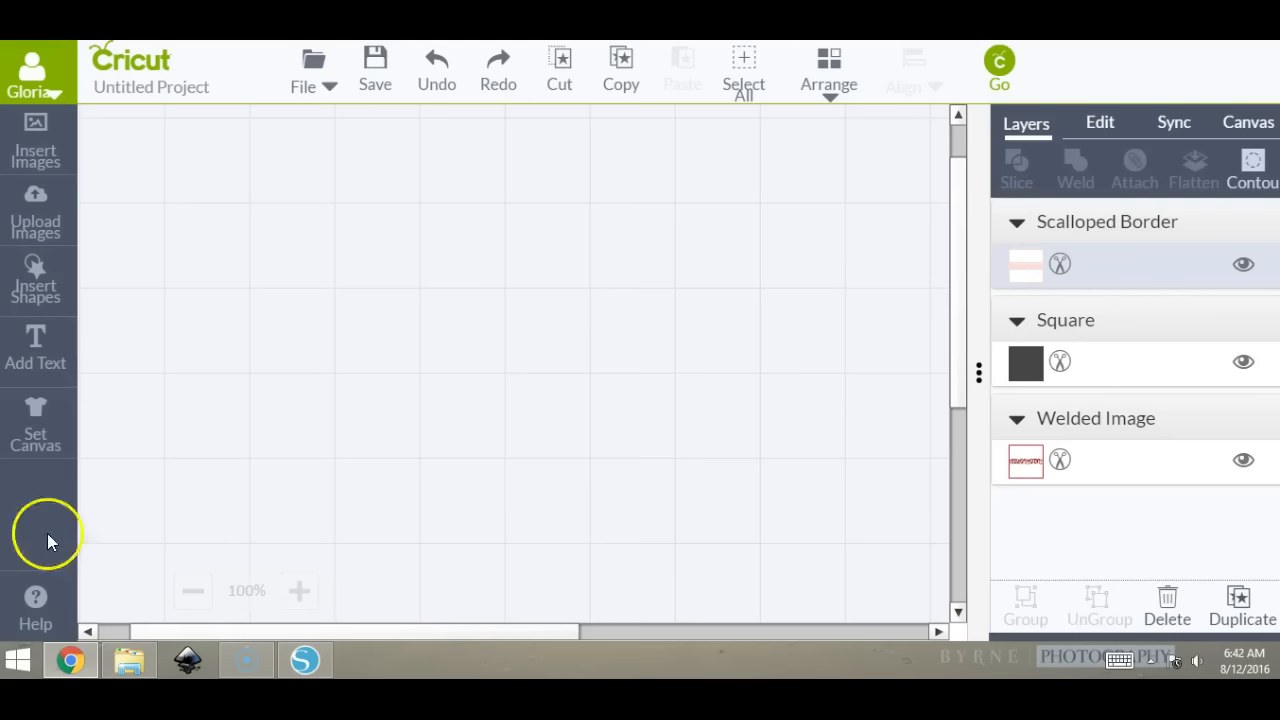
click(193, 591)
click(193, 591)
click(193, 591)
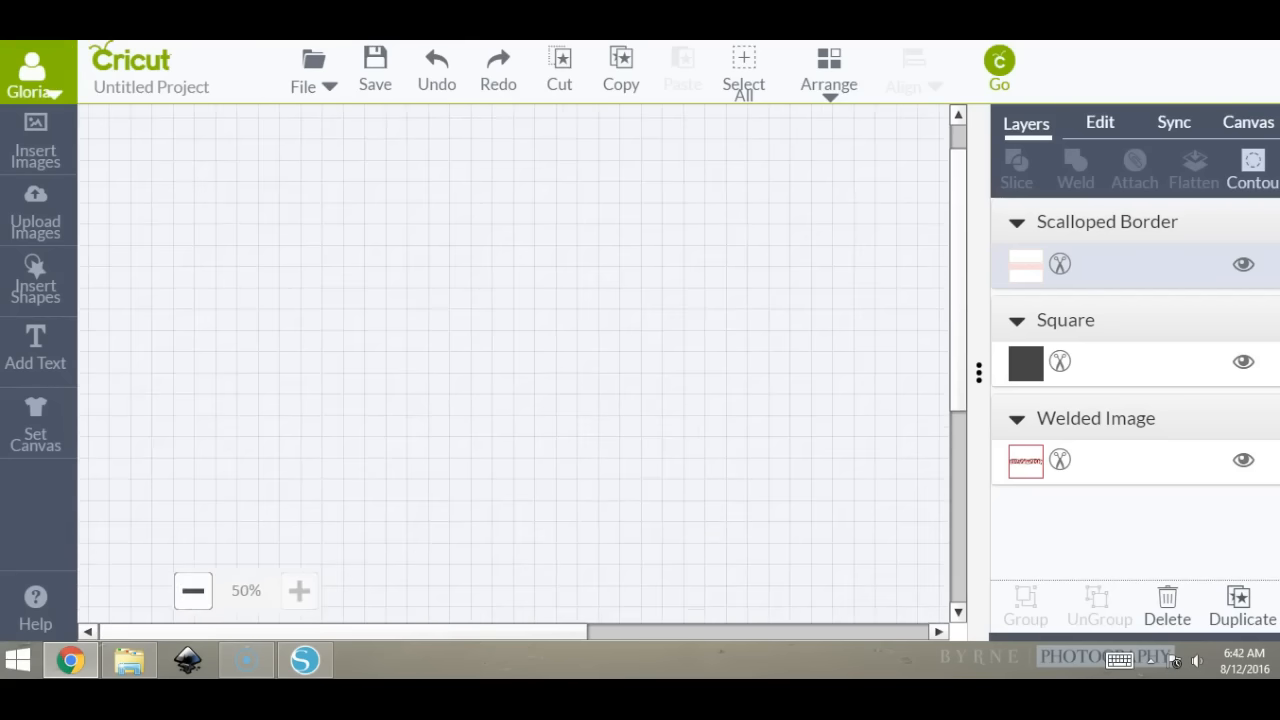
click(441, 86)
click(441, 86)
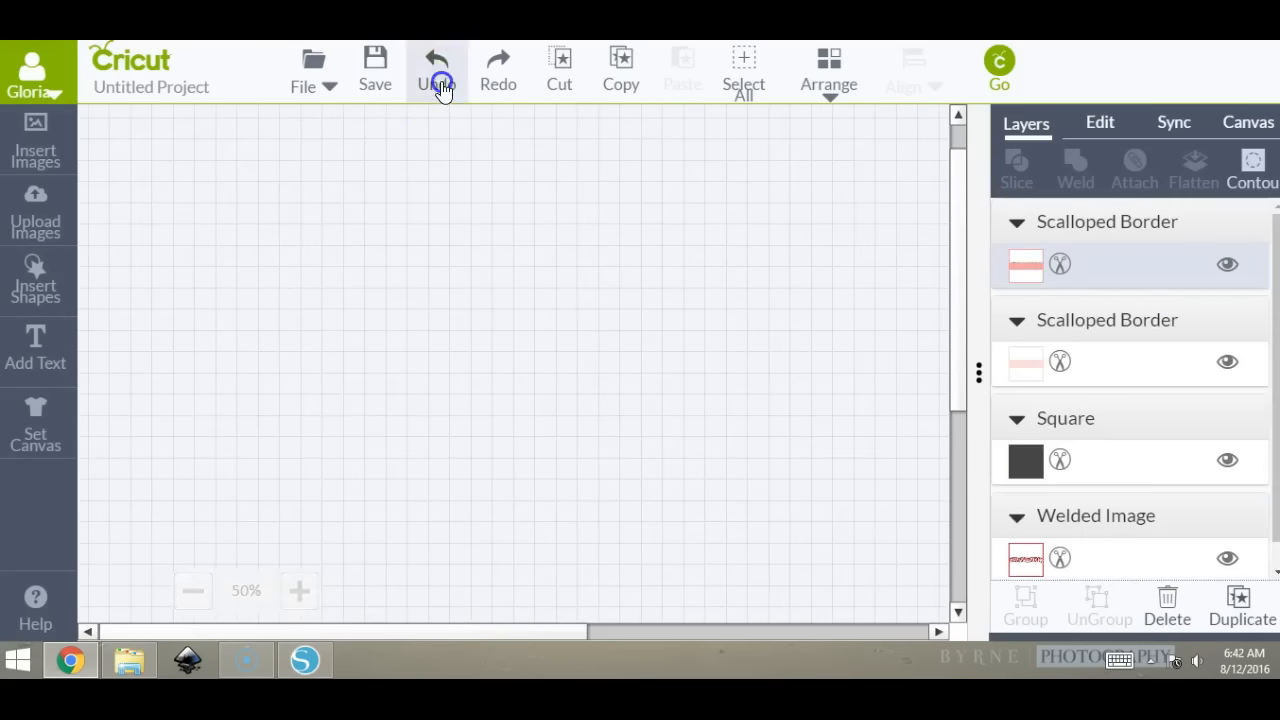
click(438, 91)
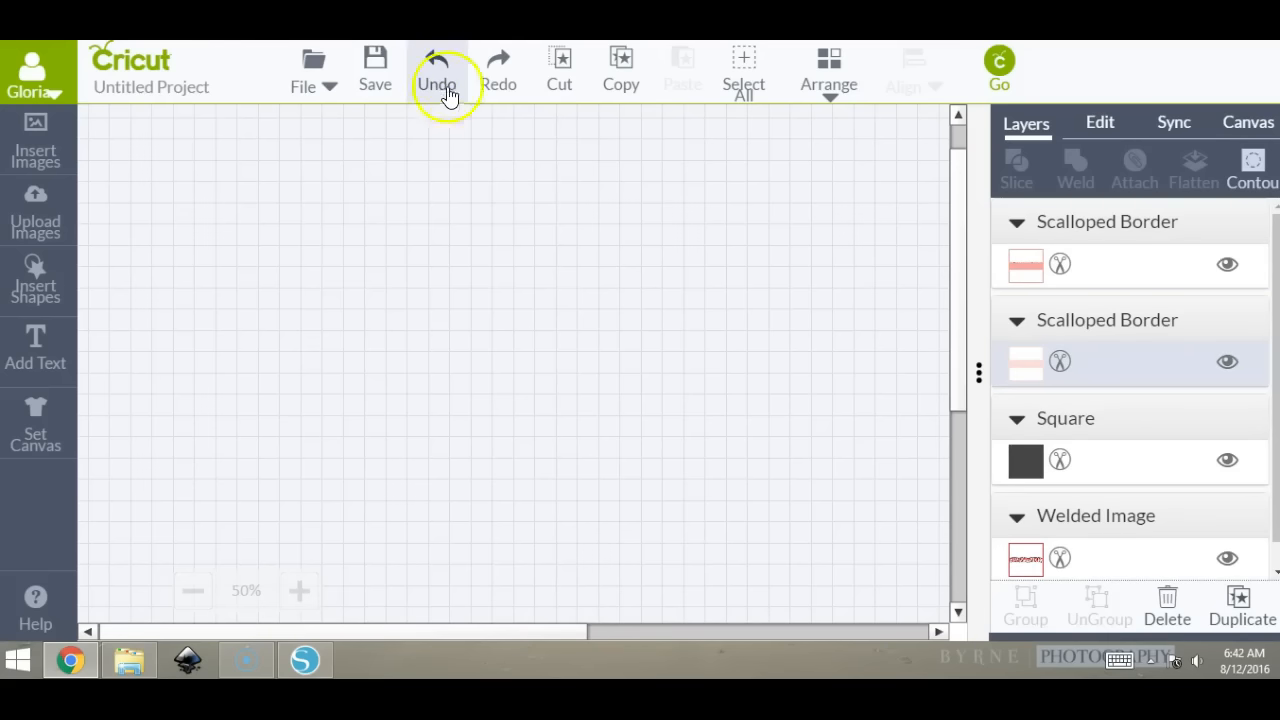
click(497, 80)
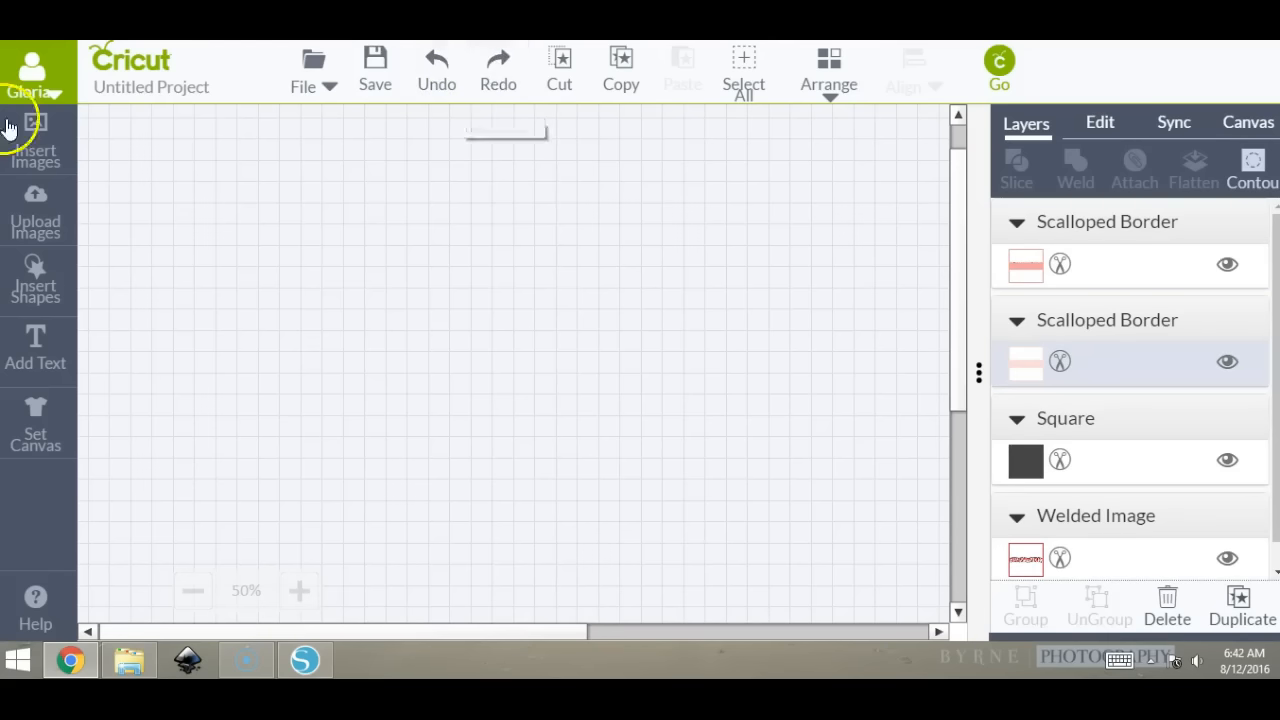
click(42, 150)
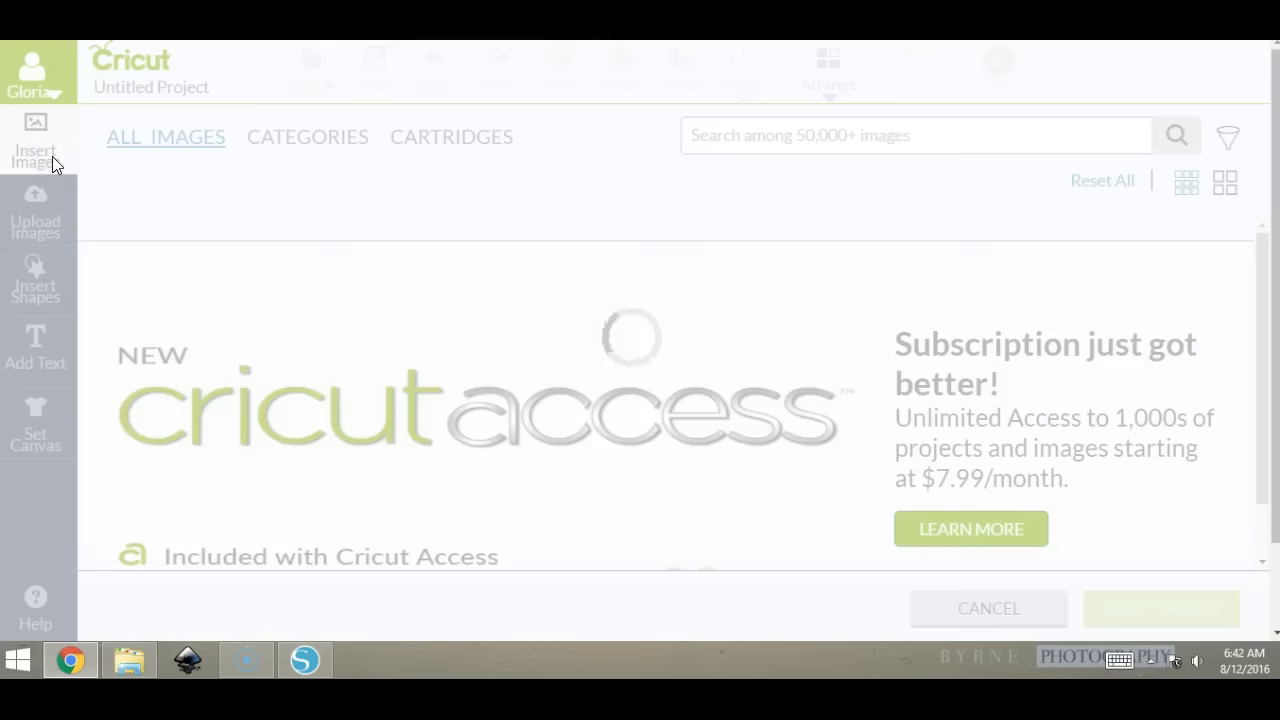
click(929, 608)
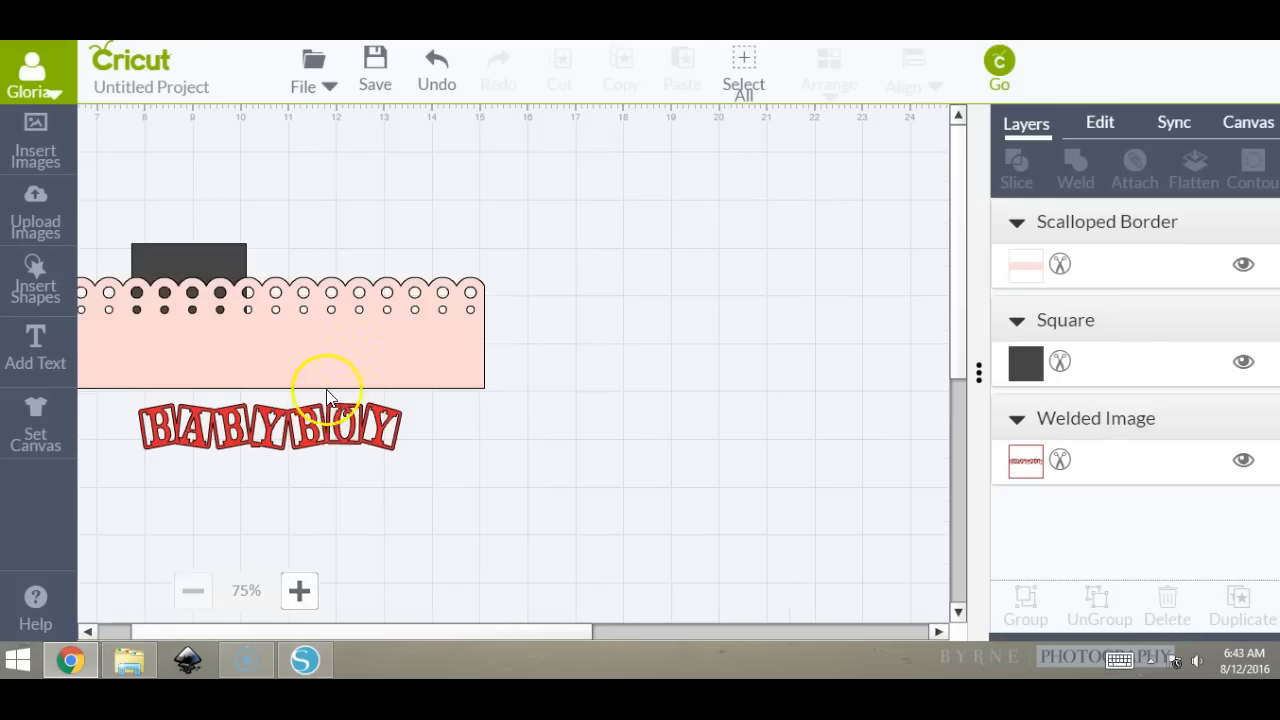
Move the scalloped border clear of the square, scale it down proportionally, and place the BABYBOY lettering directly beneath it.
drag(362, 336, 666, 280)
drag(786, 344, 669, 300)
drag(369, 428, 507, 311)
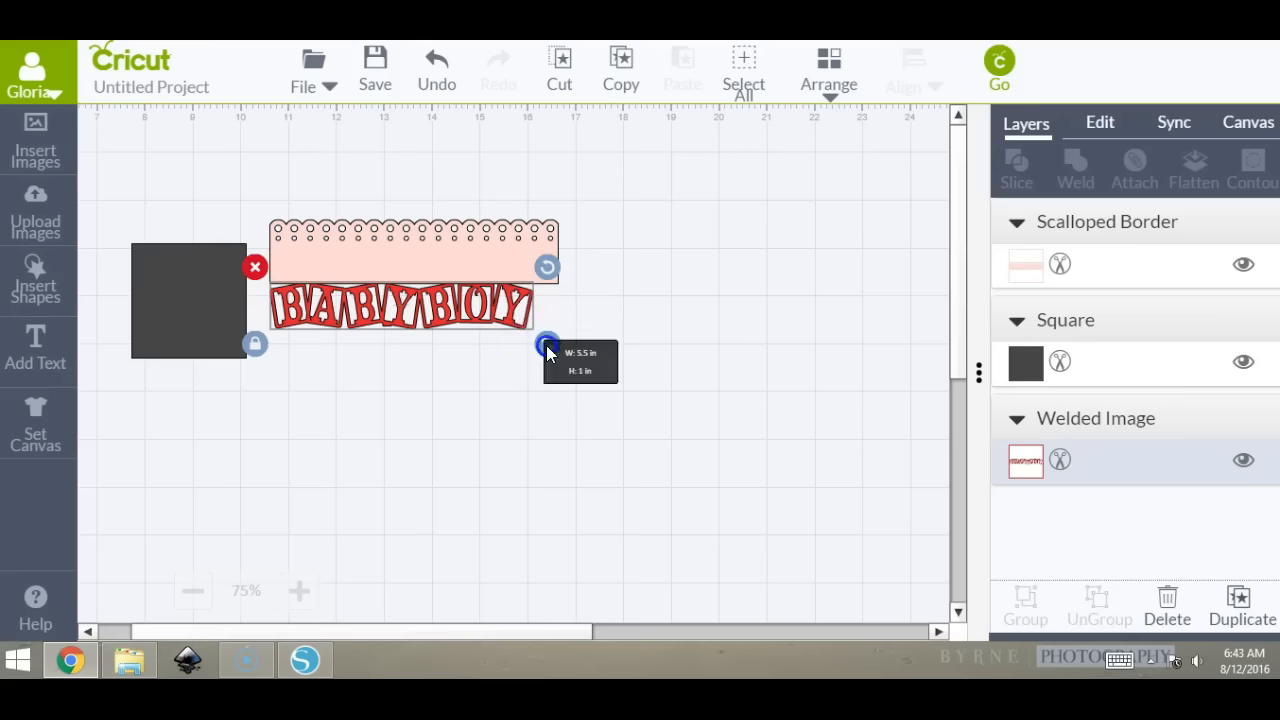
Scale the scalloped border down to 1 in high, then unlock its proportions and set its width to 5.5 in.
click(514, 255)
drag(569, 302, 559, 298)
drag(557, 303, 495, 295)
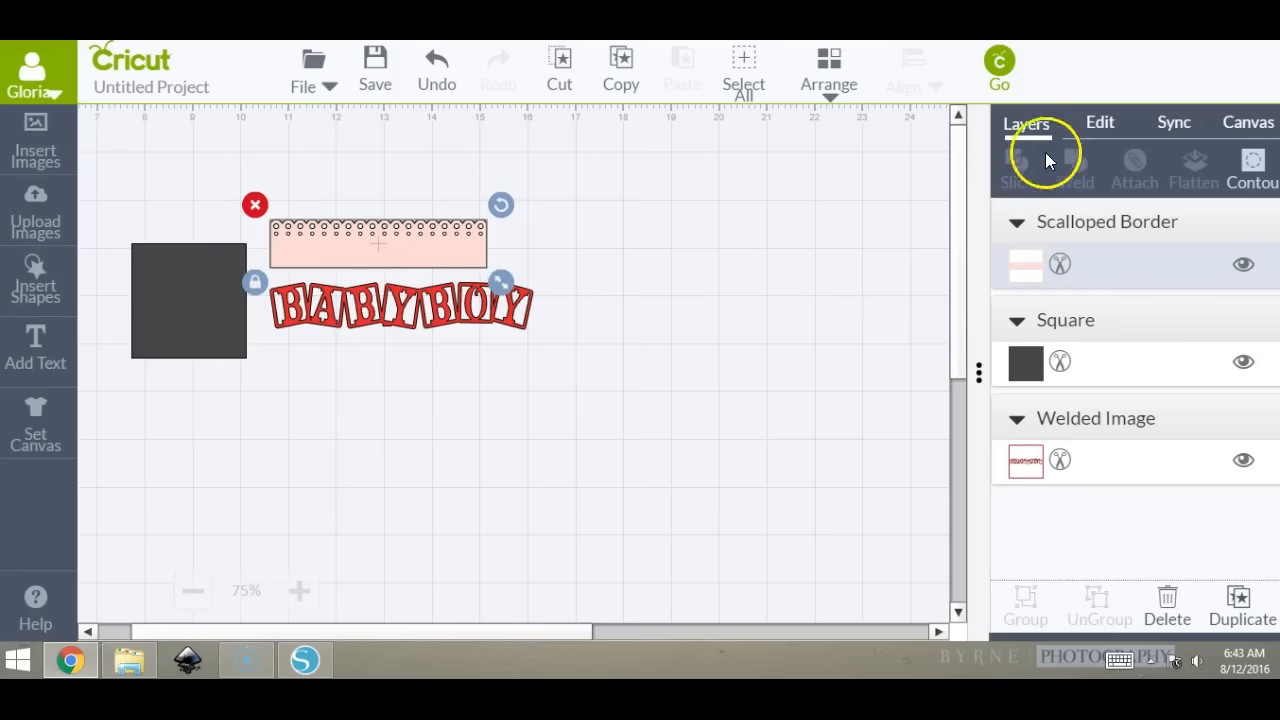
click(1100, 127)
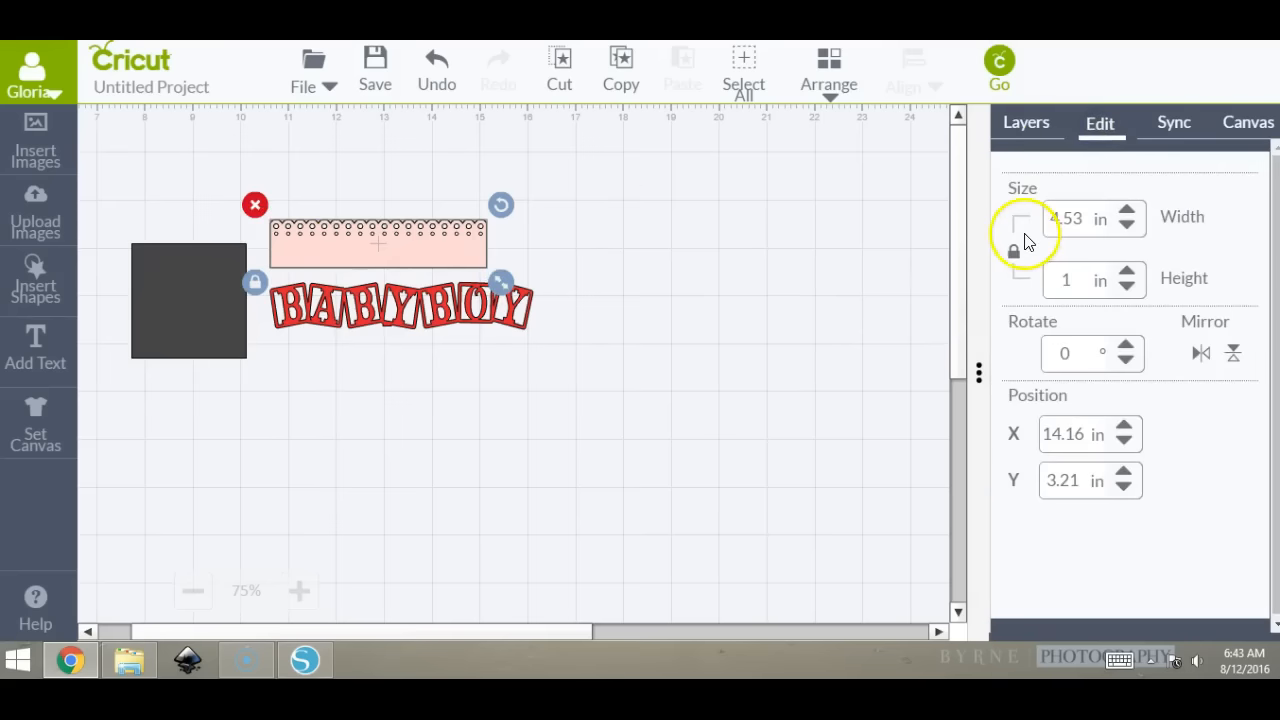
click(1082, 217)
key(Return)
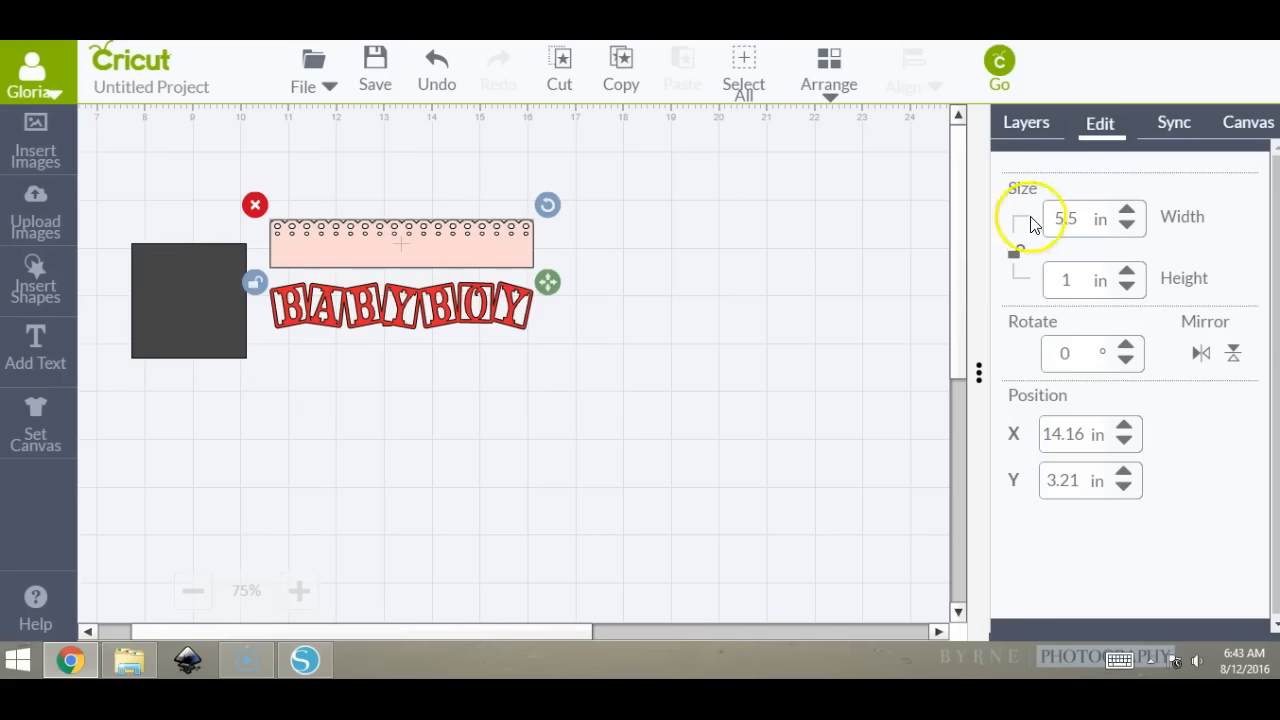
Move the scalloped border down onto the lettering's lower edge and mirror it vertically so the scallops point downward.
click(439, 322)
drag(439, 322, 437, 308)
drag(385, 255, 389, 322)
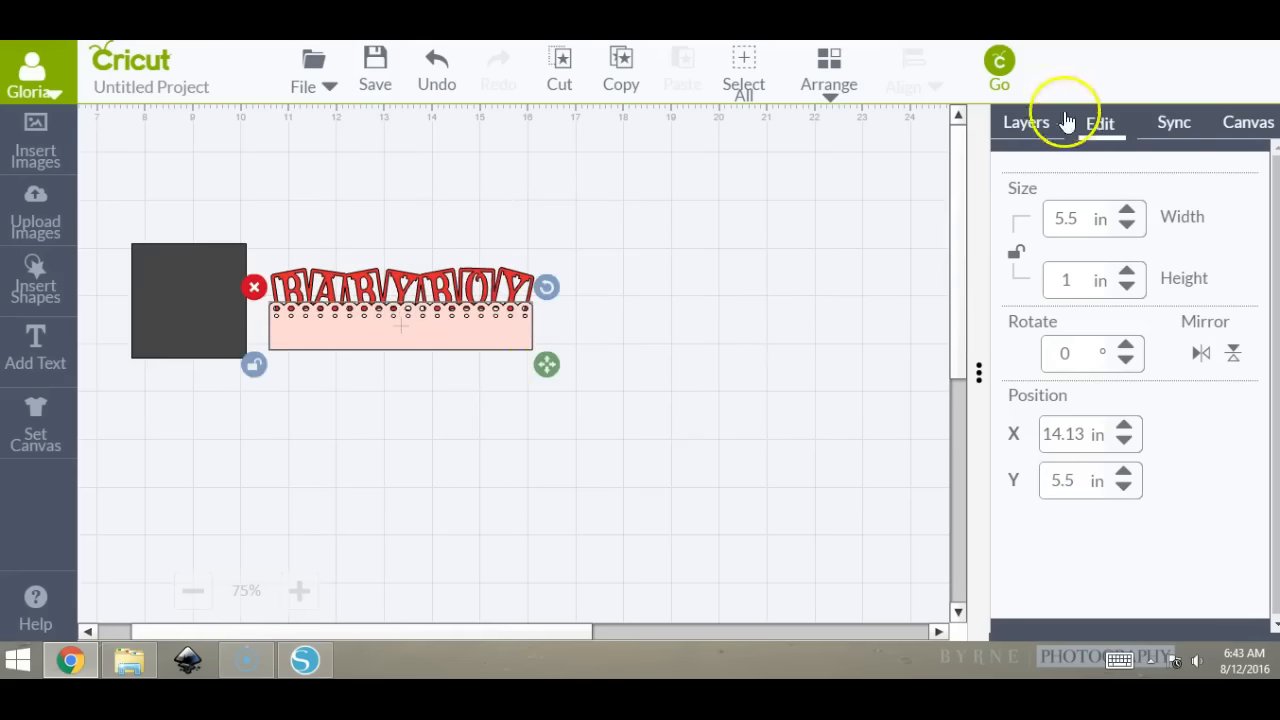
click(1020, 123)
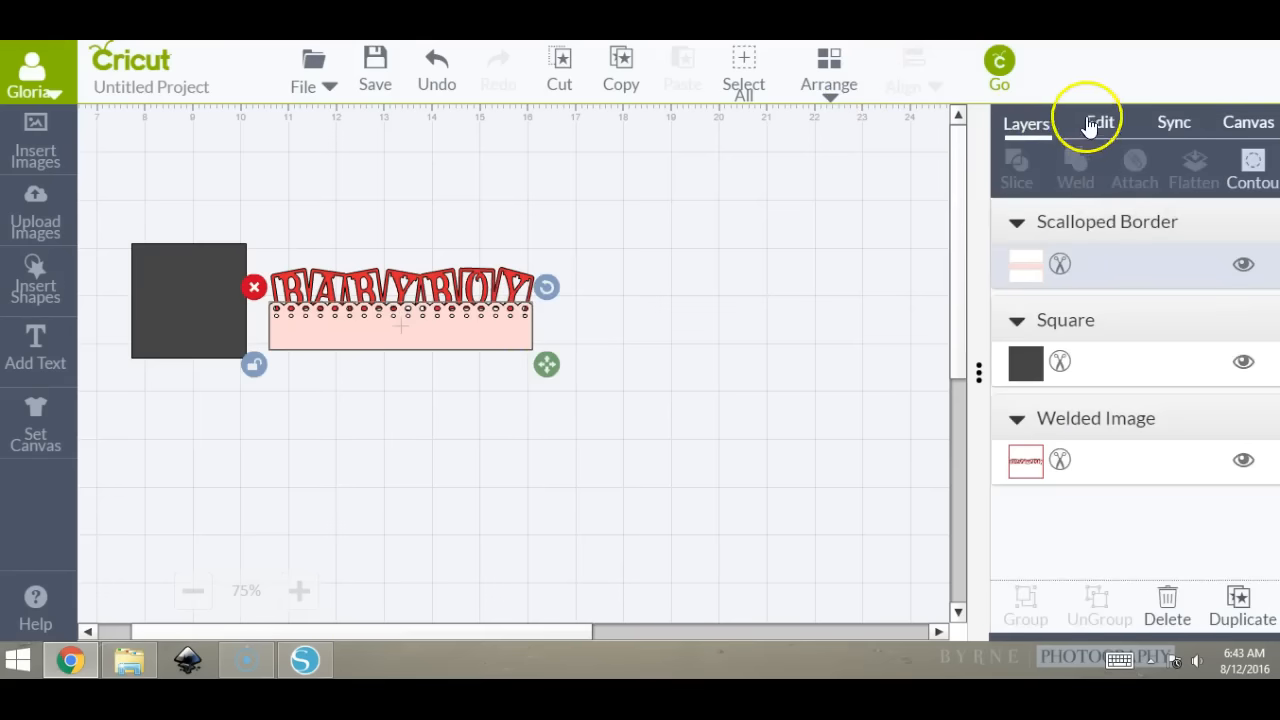
click(1095, 122)
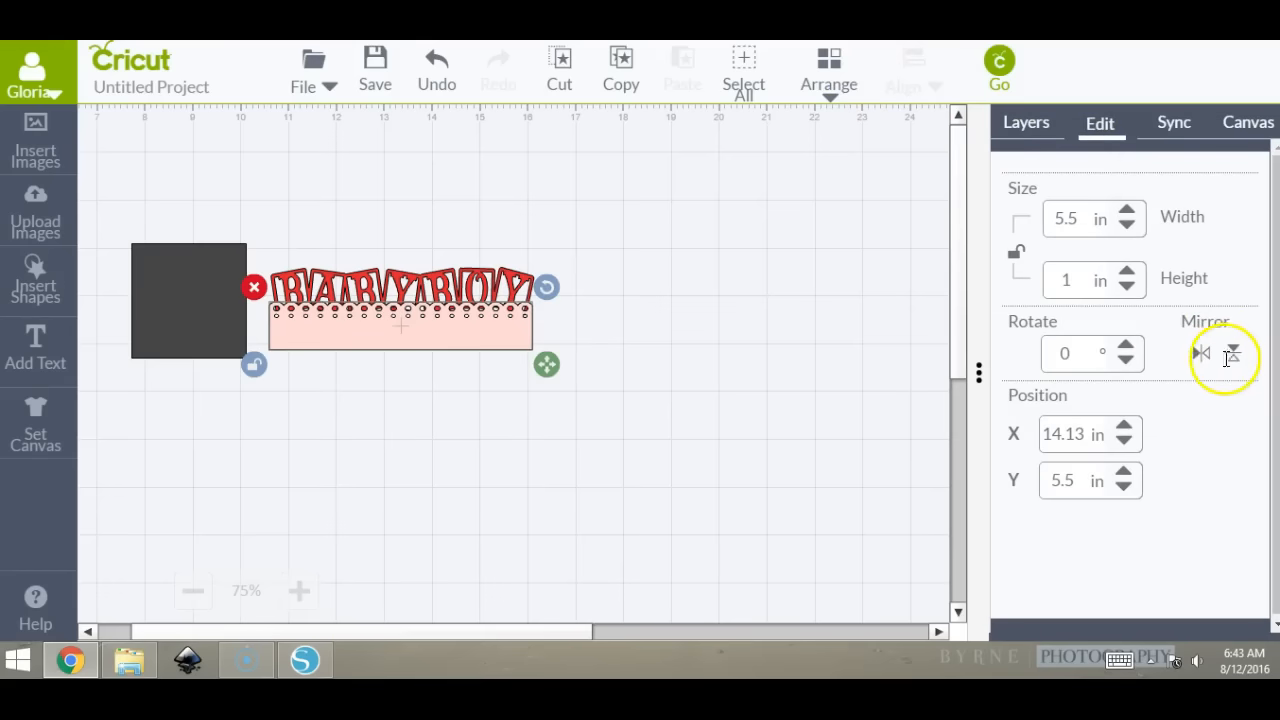
click(1231, 354)
drag(505, 340, 501, 348)
click(689, 380)
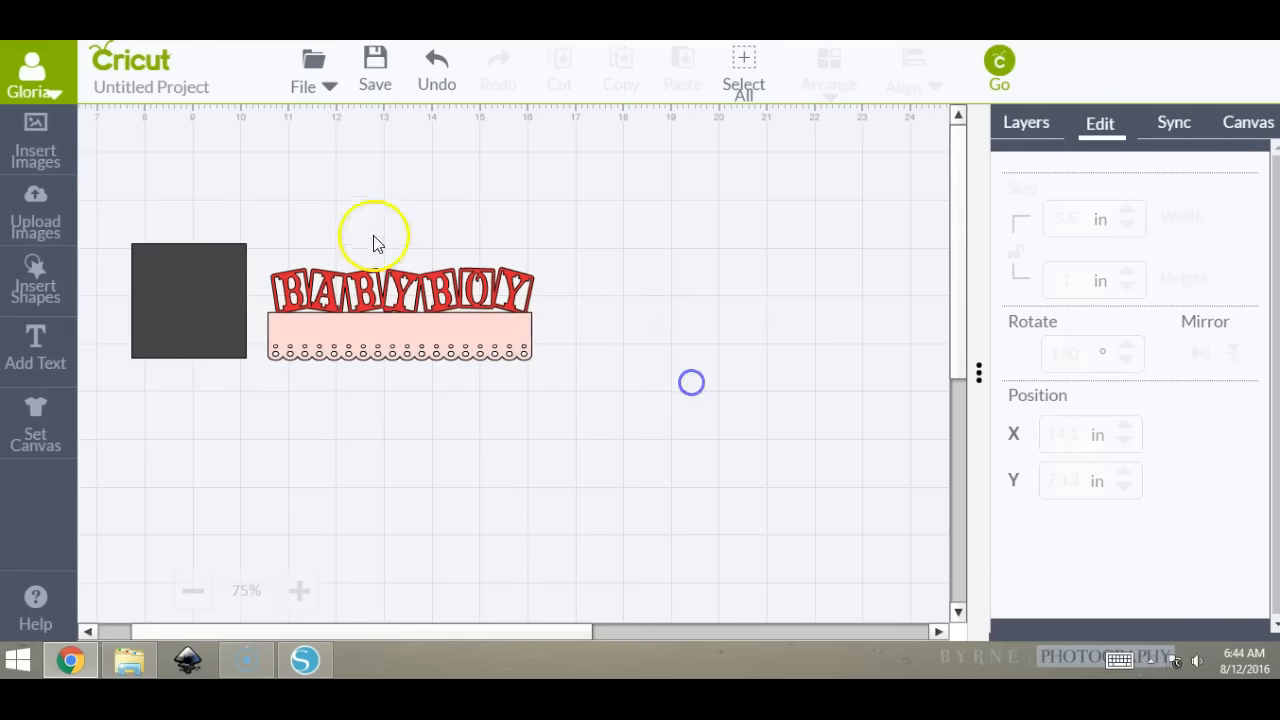
Pull the scalloped border down away from the lettering, set its height to .75 in, and move it back against the letters' lower edge.
drag(580, 221, 264, 422)
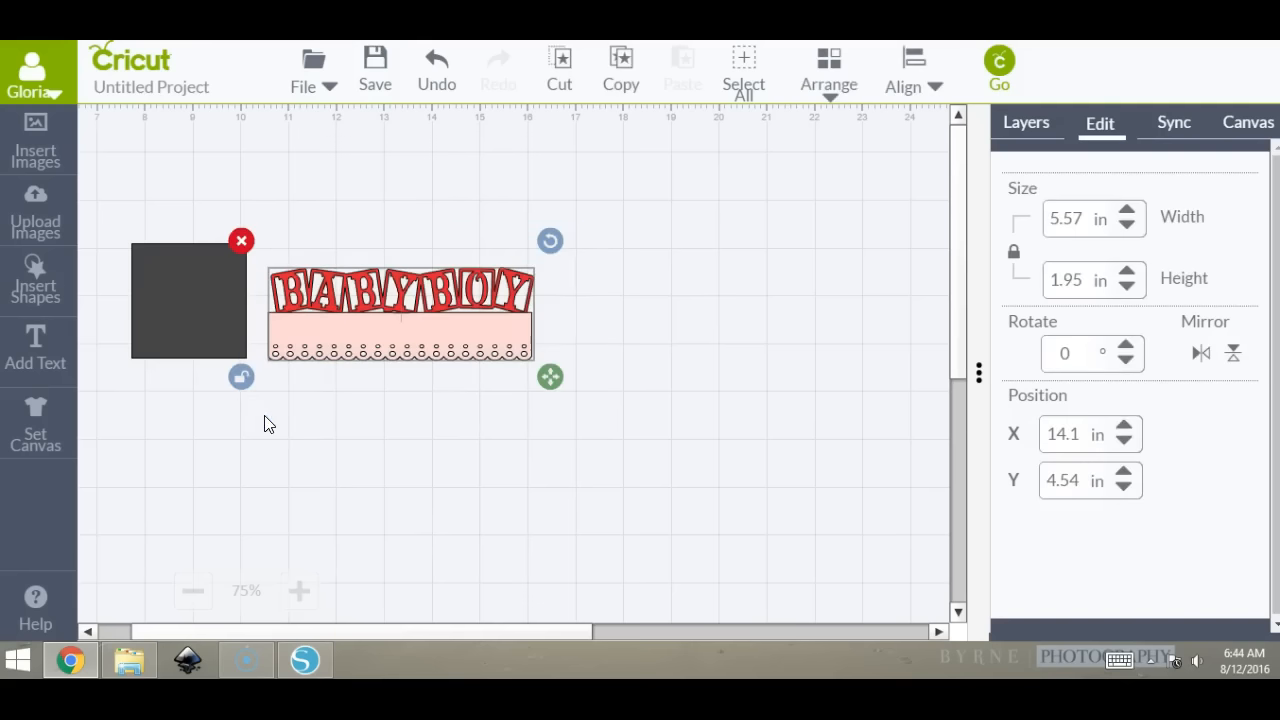
click(325, 336)
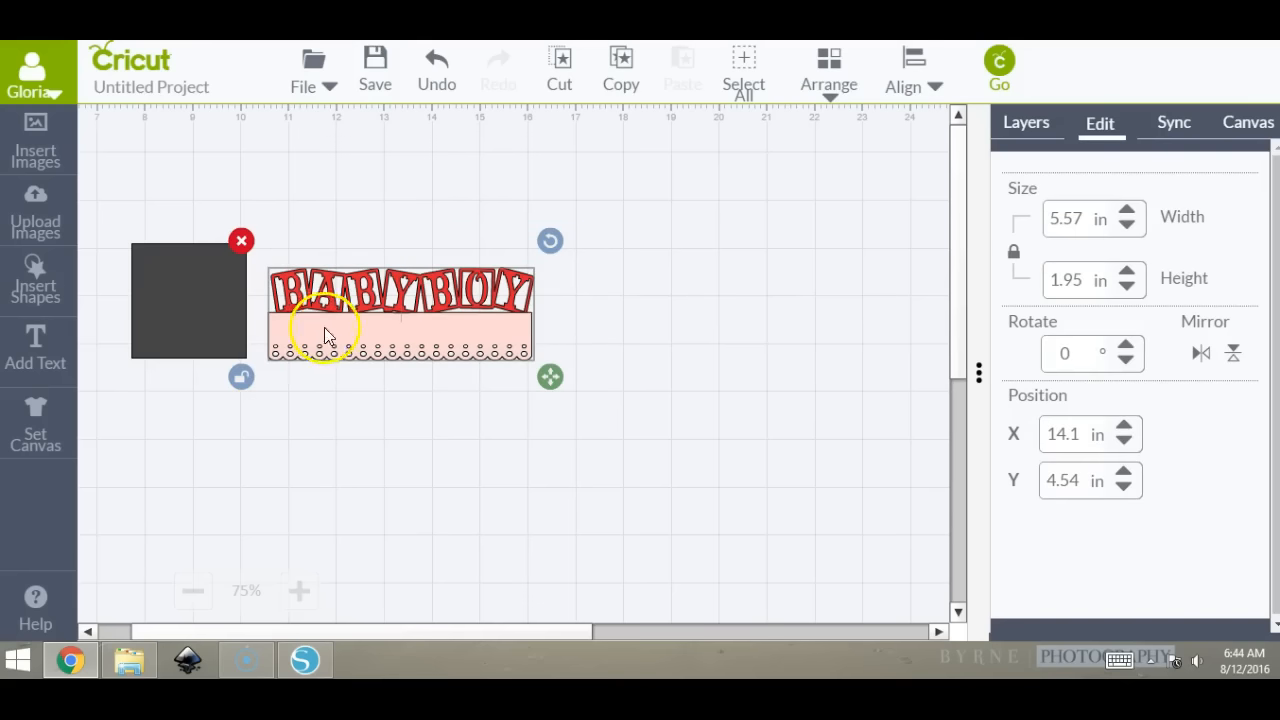
drag(413, 350, 429, 434)
click(643, 289)
click(429, 400)
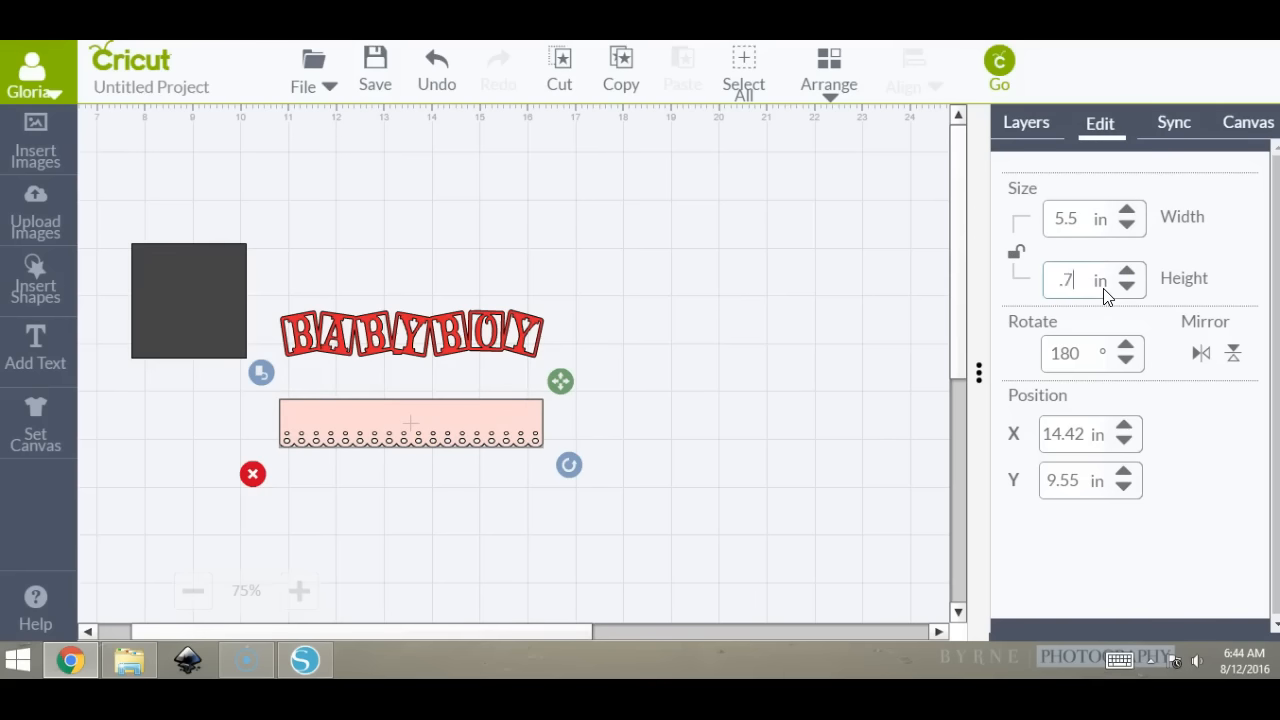
key(Return)
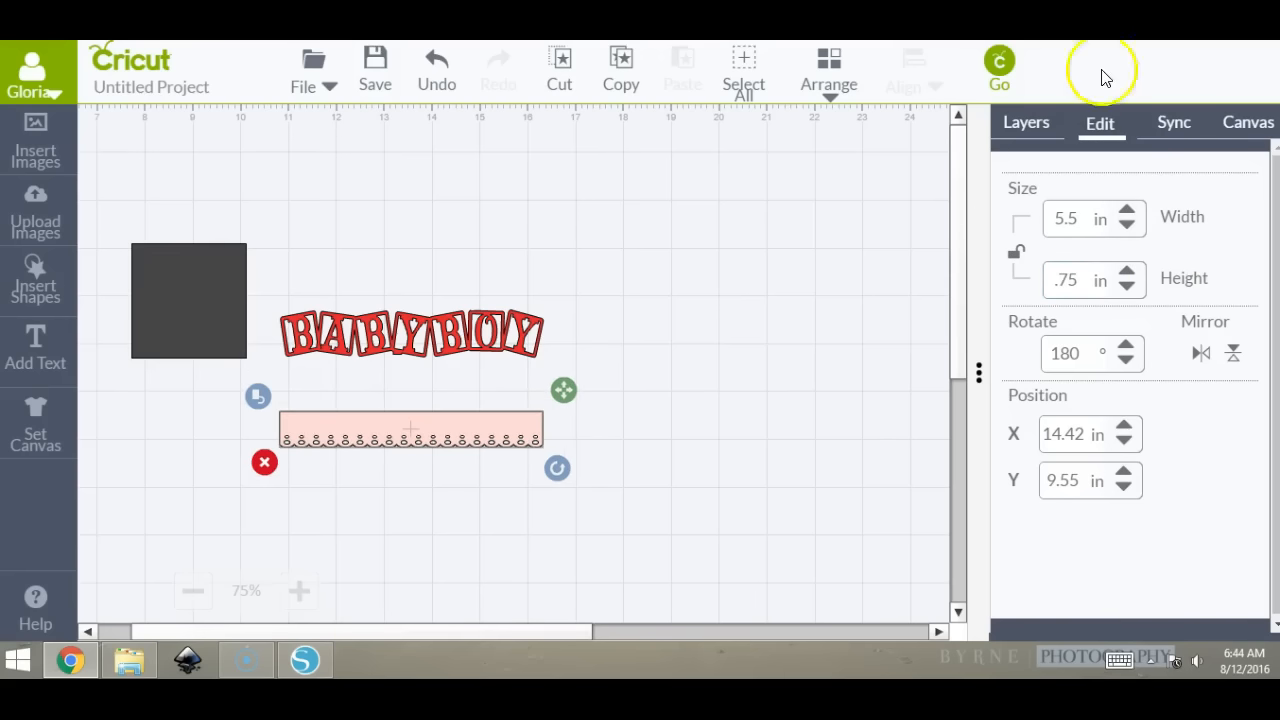
drag(500, 441, 492, 380)
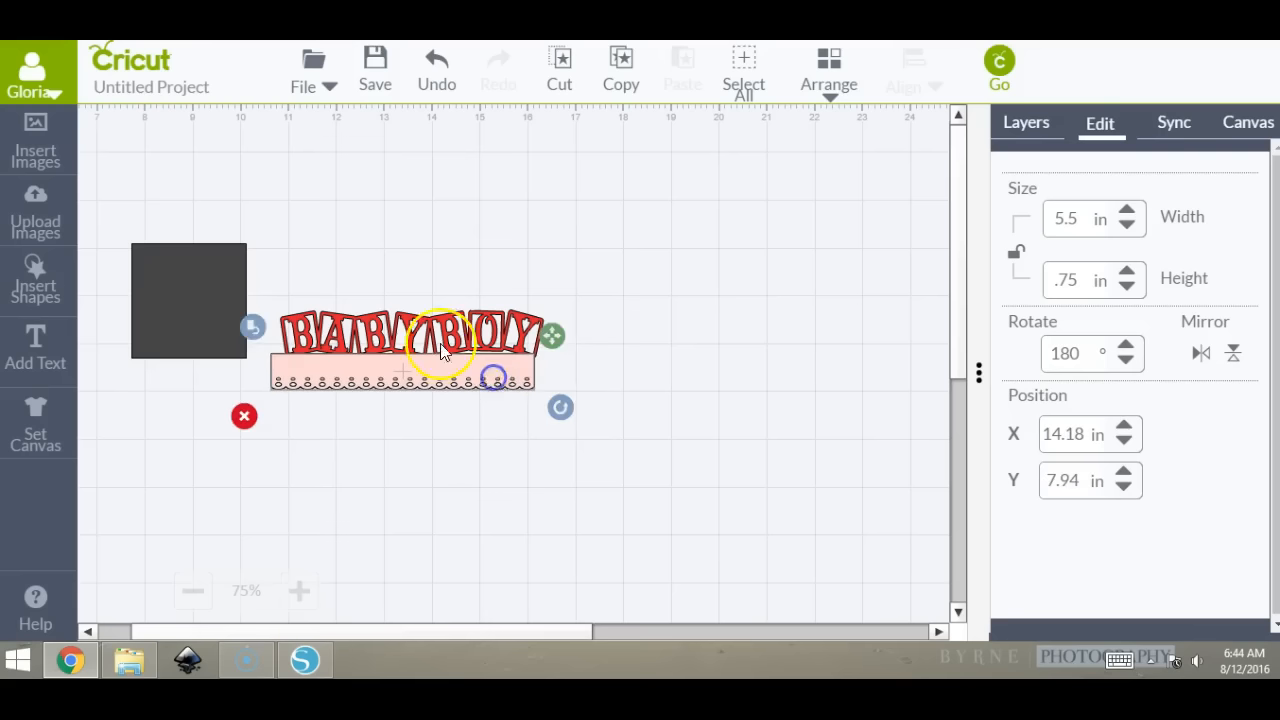
Search the image library for "SCALLOP BORDER".
click(33, 150)
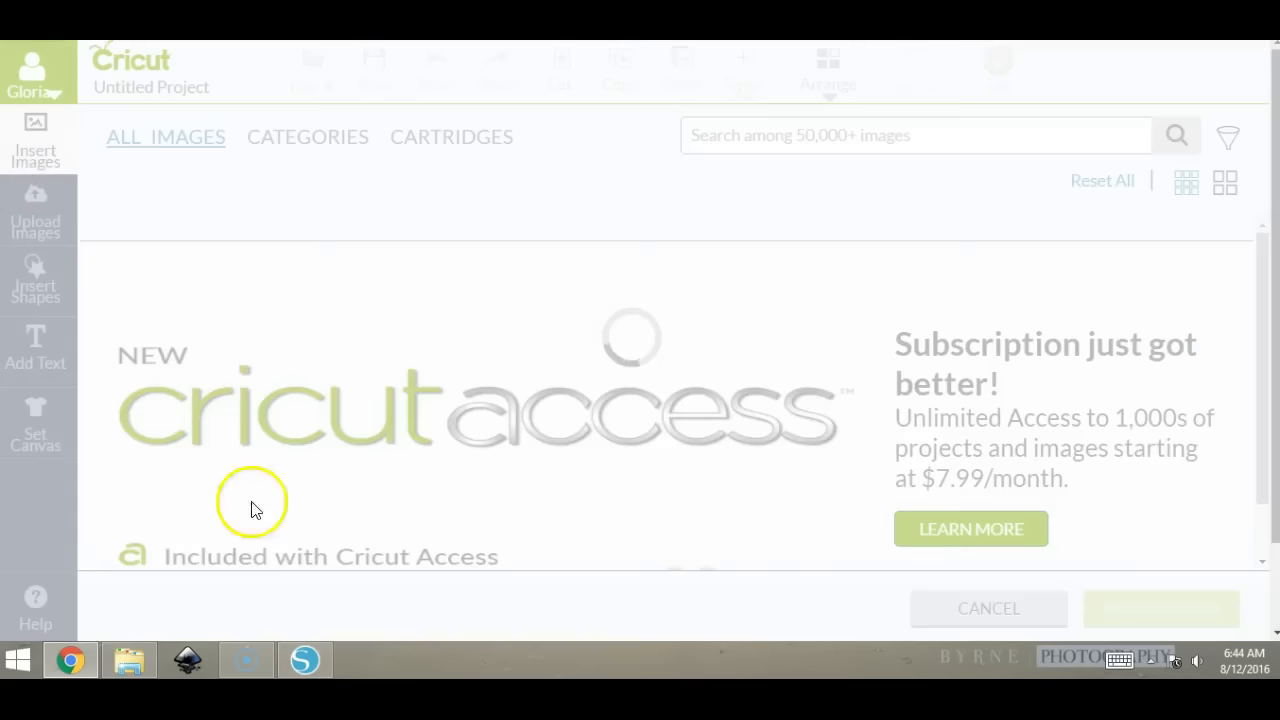
scroll(1248, 277, down, 3)
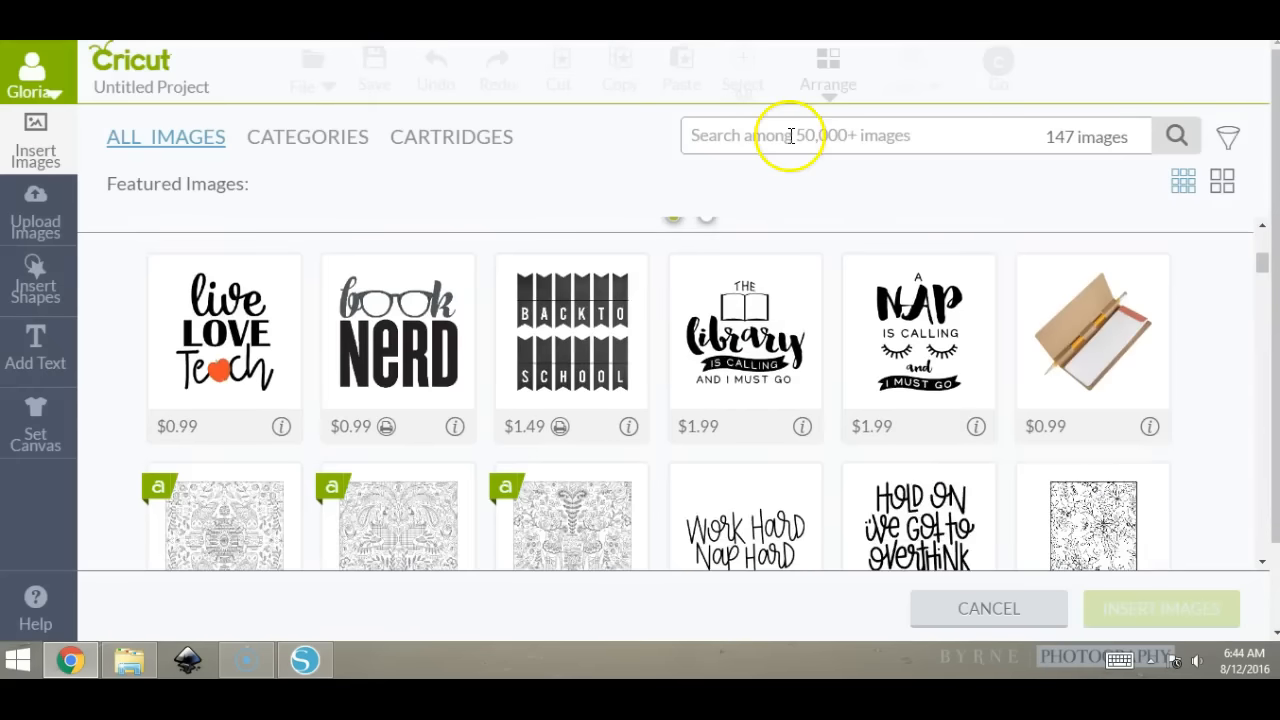
text(SCALLOP BO)
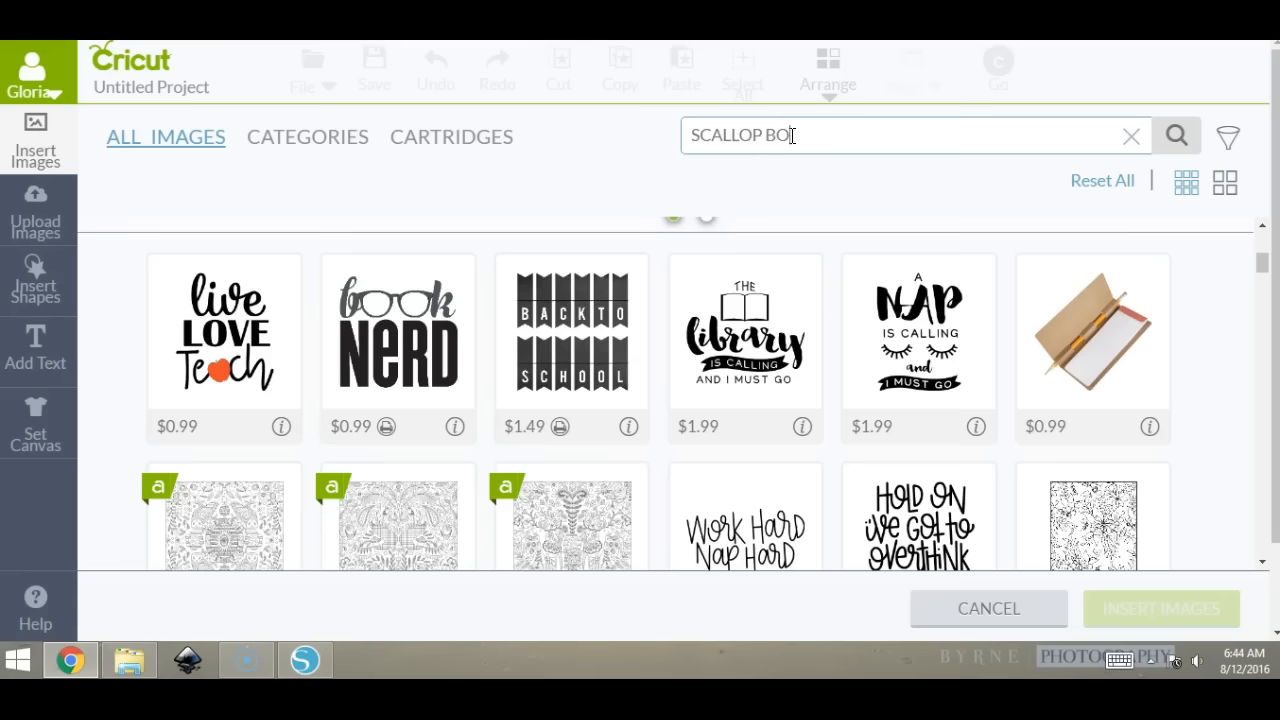
key(Return)
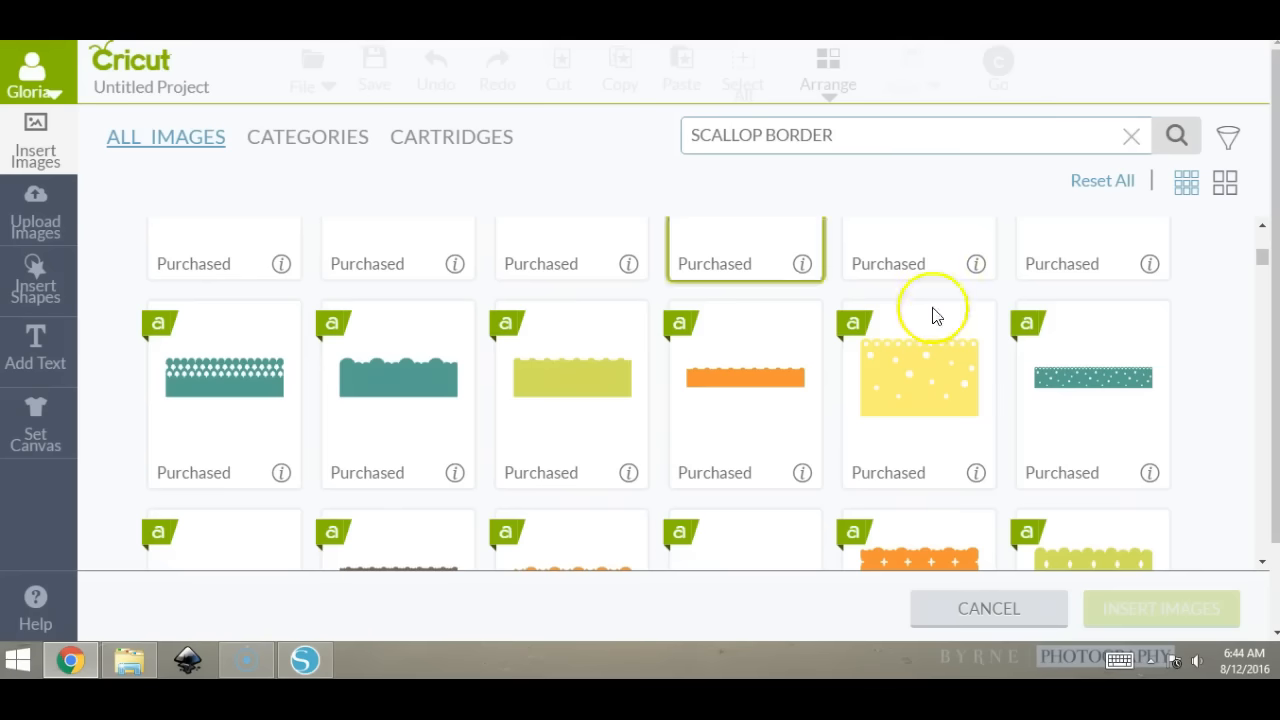
Find the narrow pink scalloped border with two rows of dots in the results, insert it, and move it below the lettering.
scroll(1005, 316, down, 1)
scroll(1250, 405, down, 5)
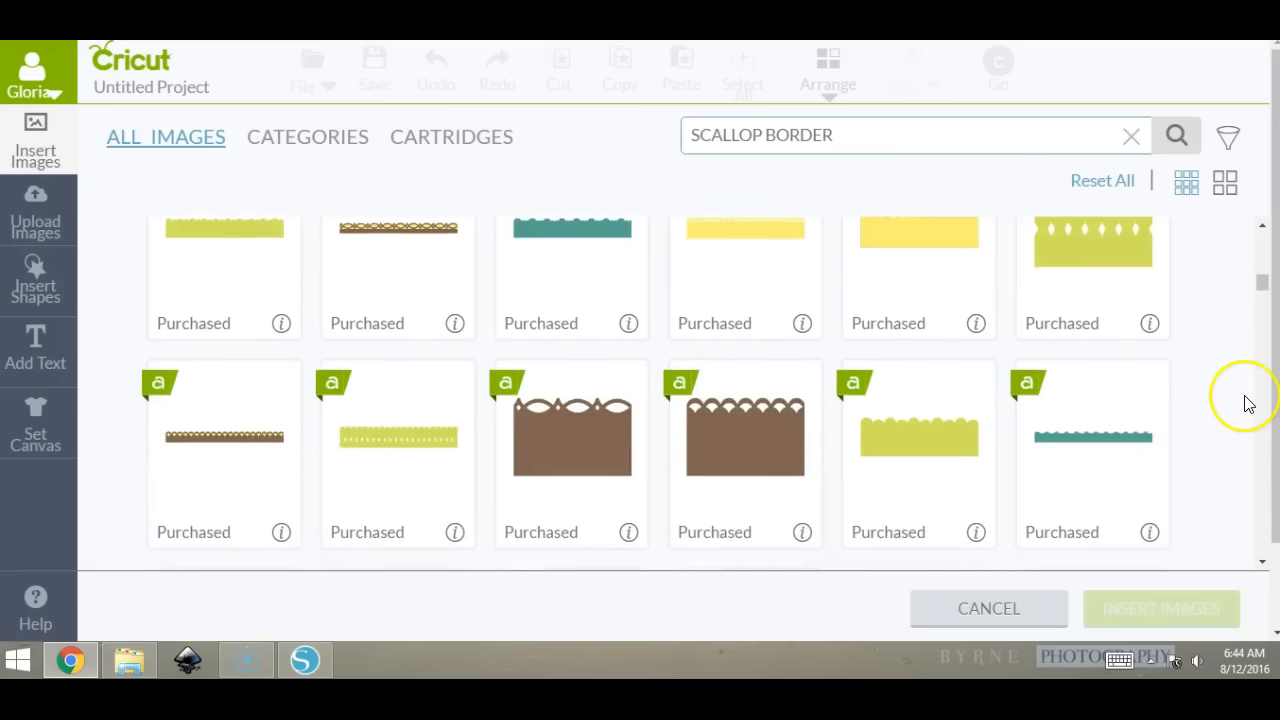
scroll(1247, 402, down, 2)
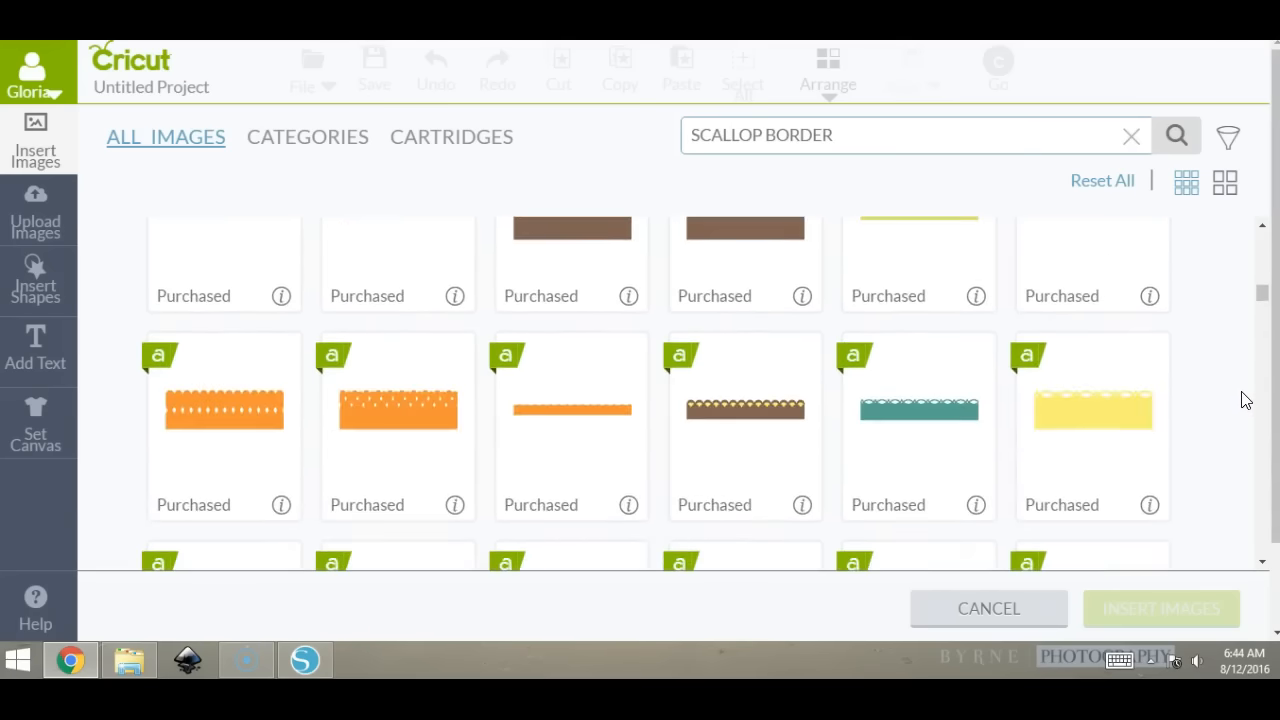
scroll(1245, 400, up, 2)
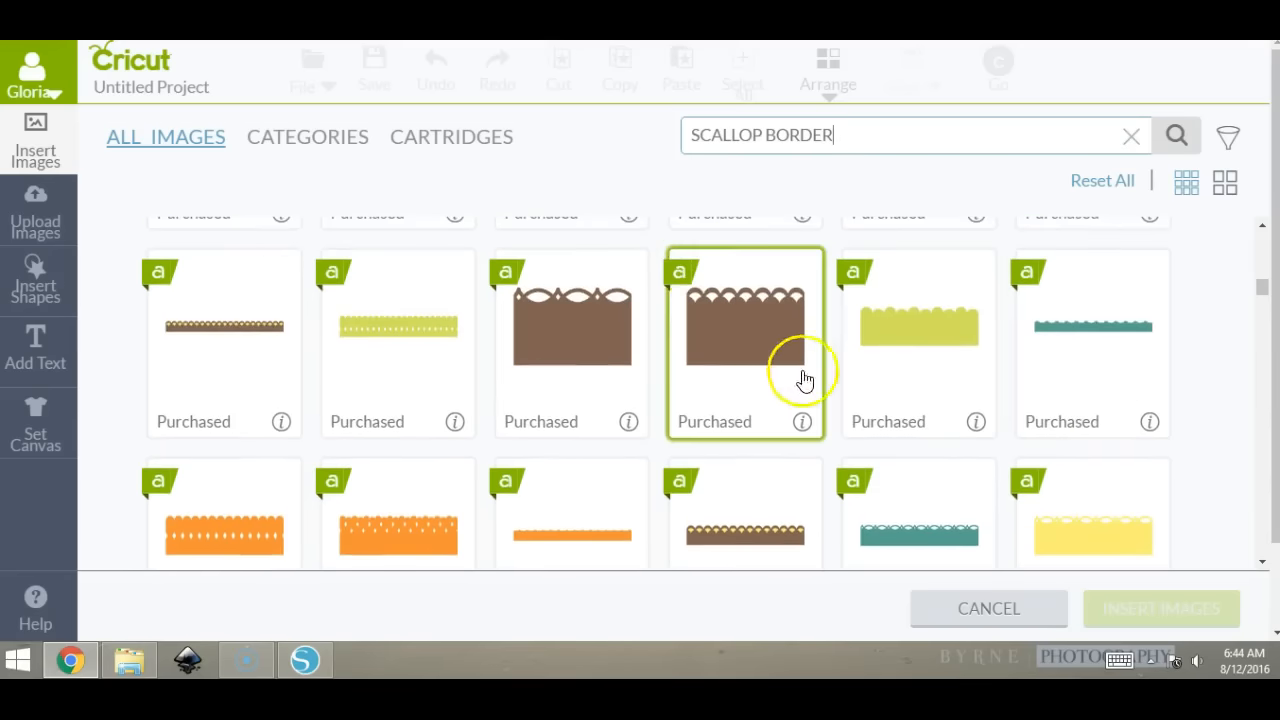
scroll(1178, 341, down, 4)
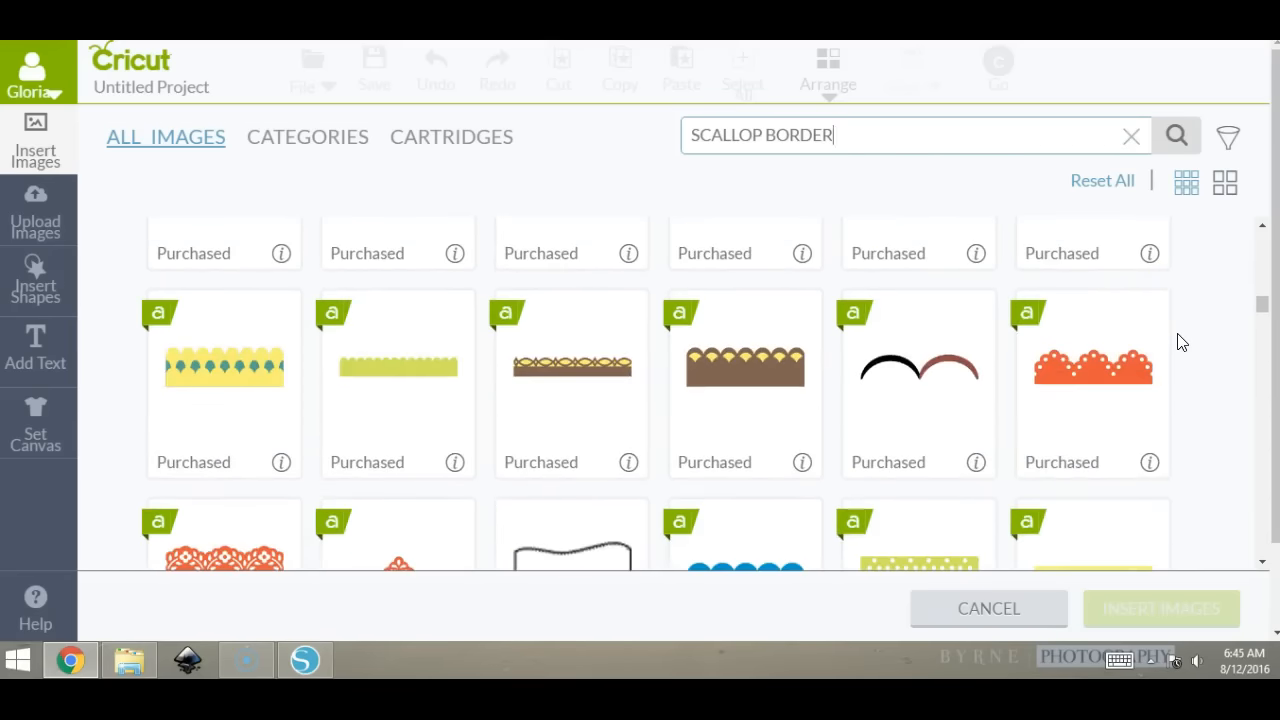
scroll(1180, 300, up, 2)
click(1099, 292)
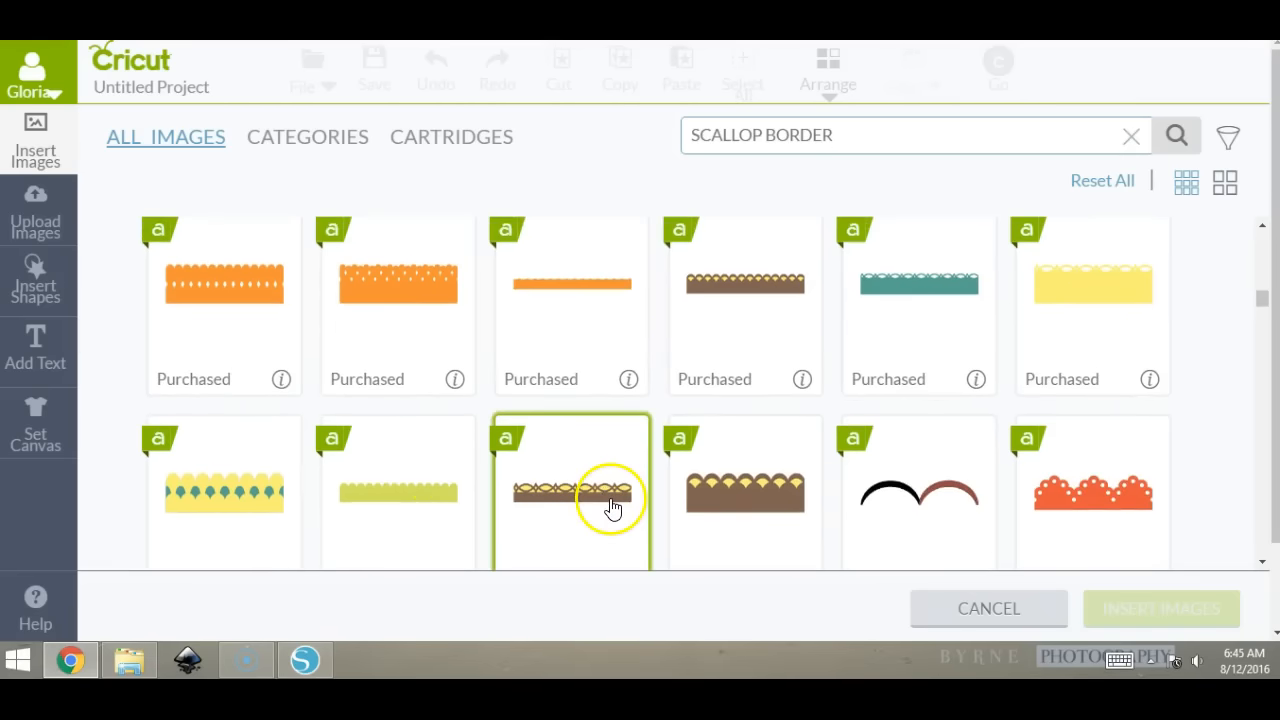
scroll(615, 505, down, 5)
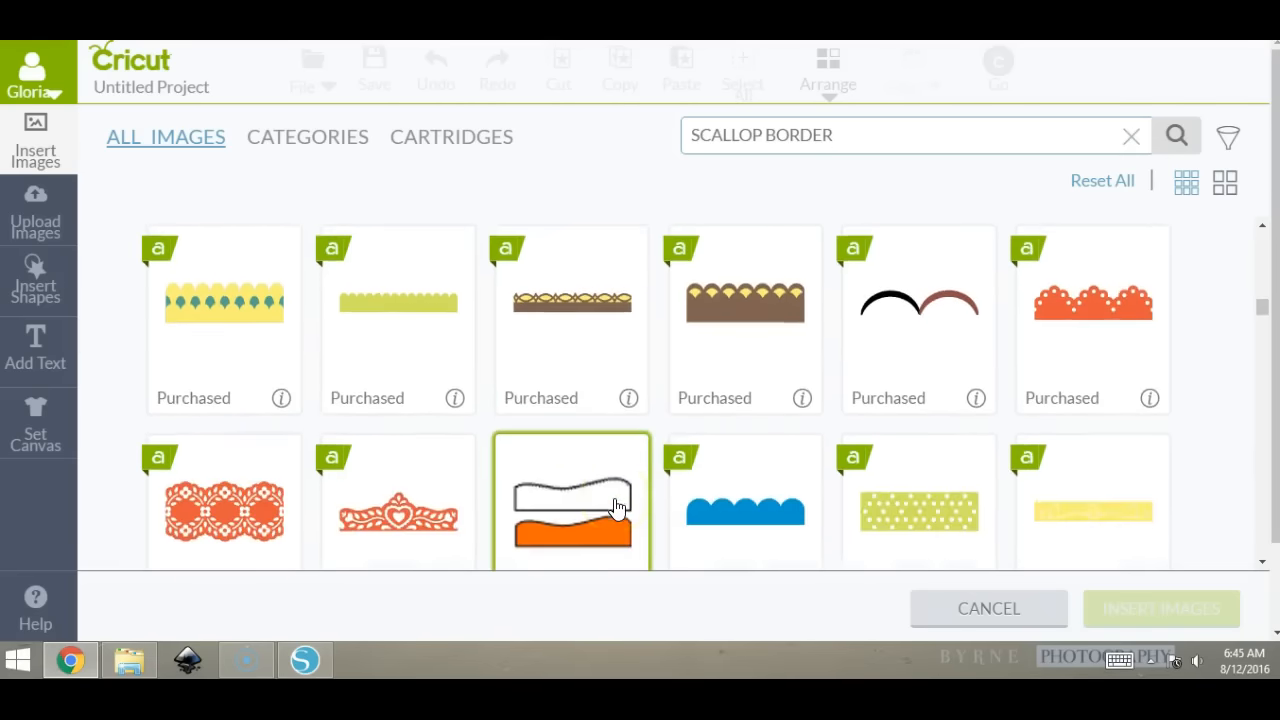
scroll(755, 415, down, 3)
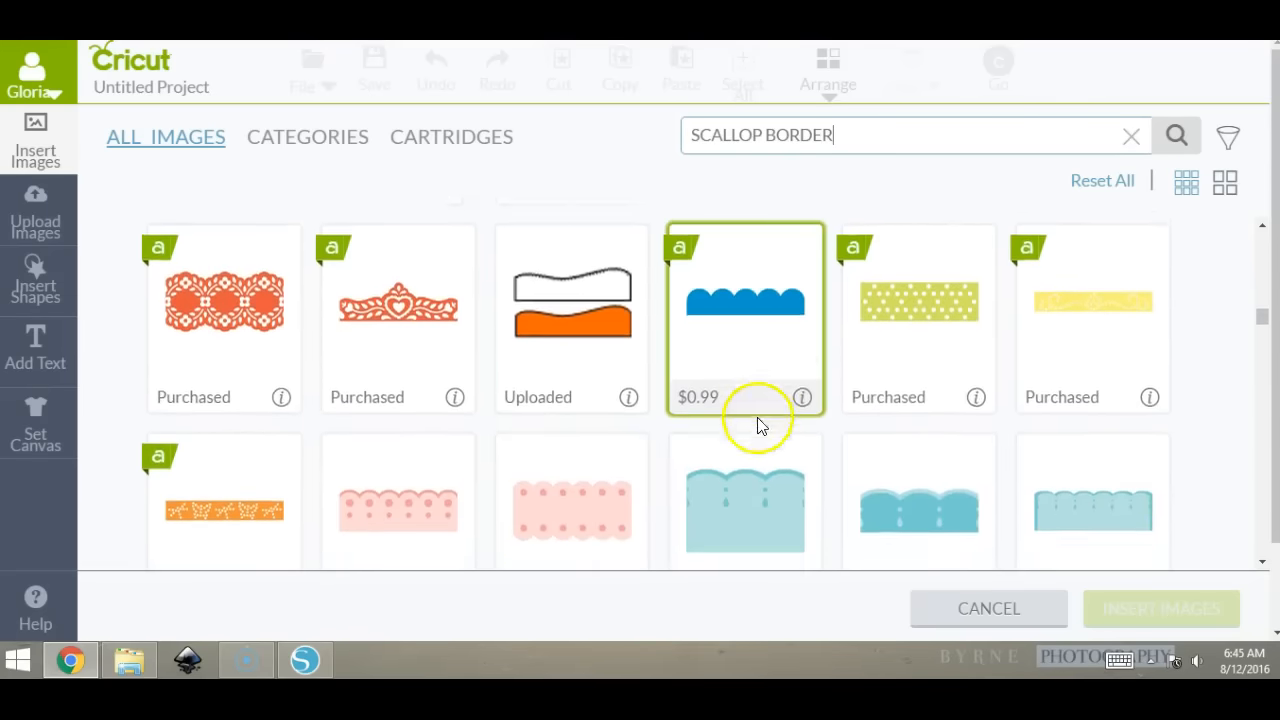
scroll(757, 425, down, 2)
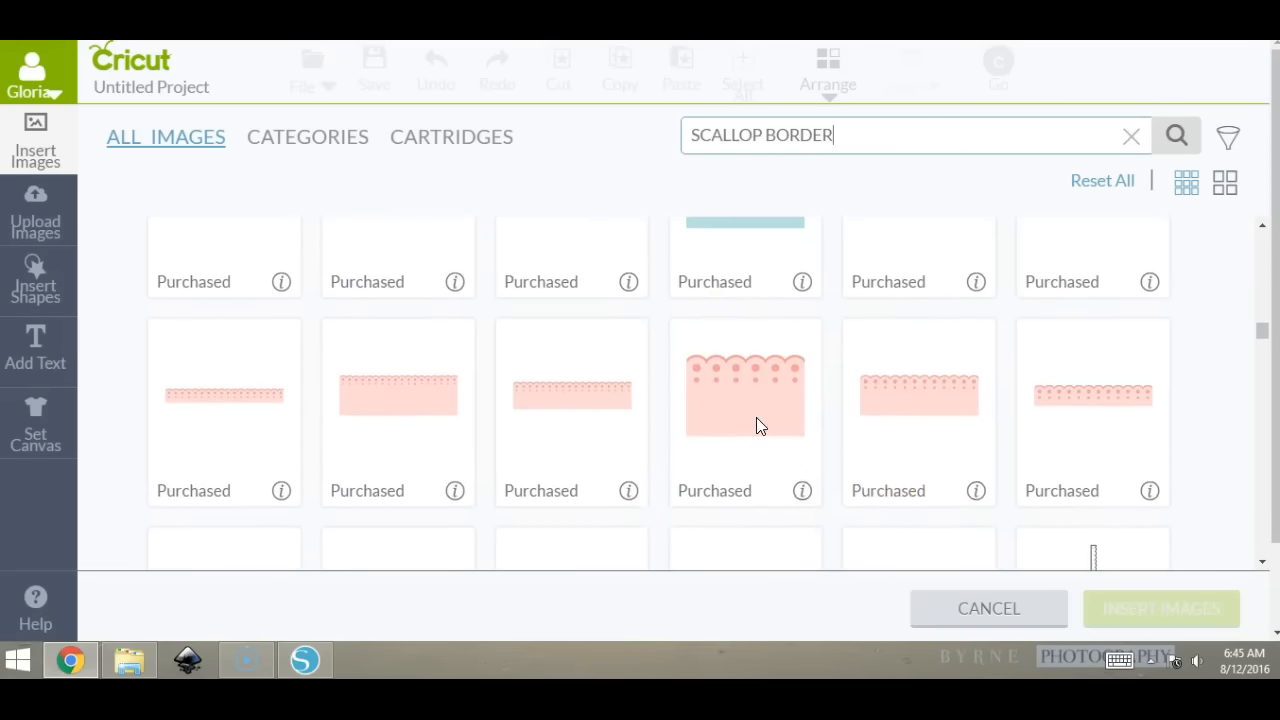
click(1078, 402)
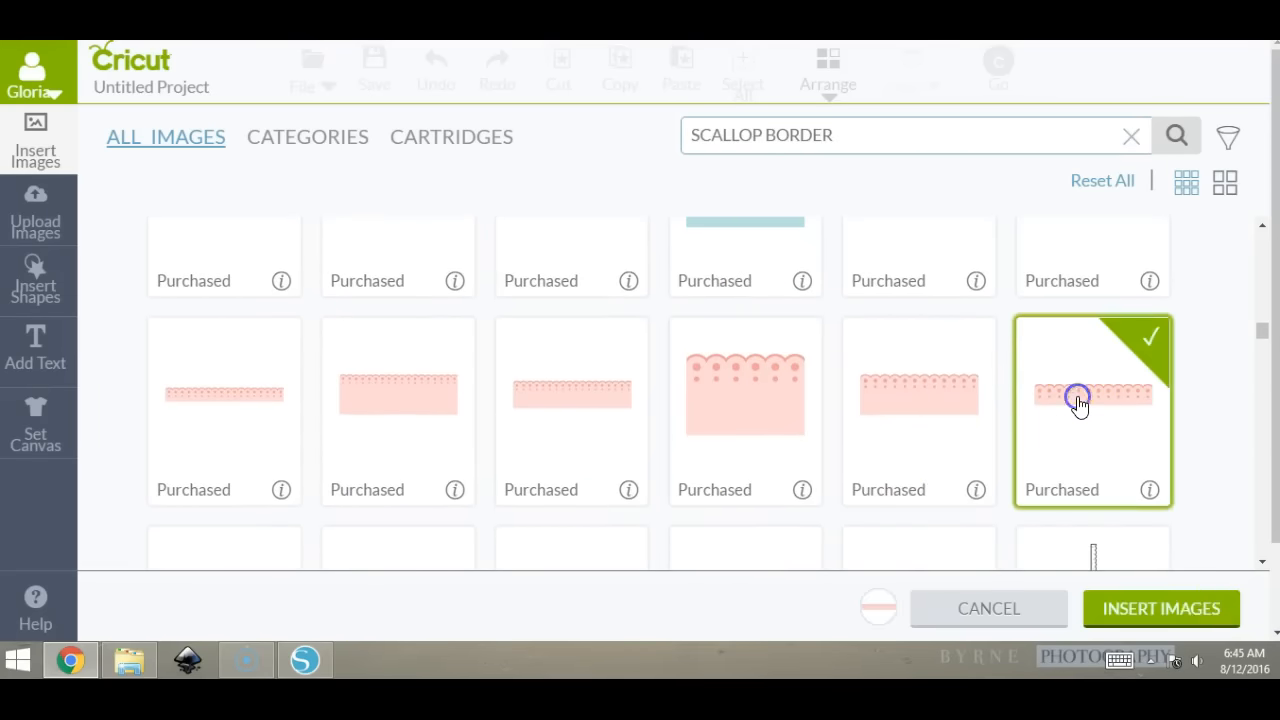
click(1200, 606)
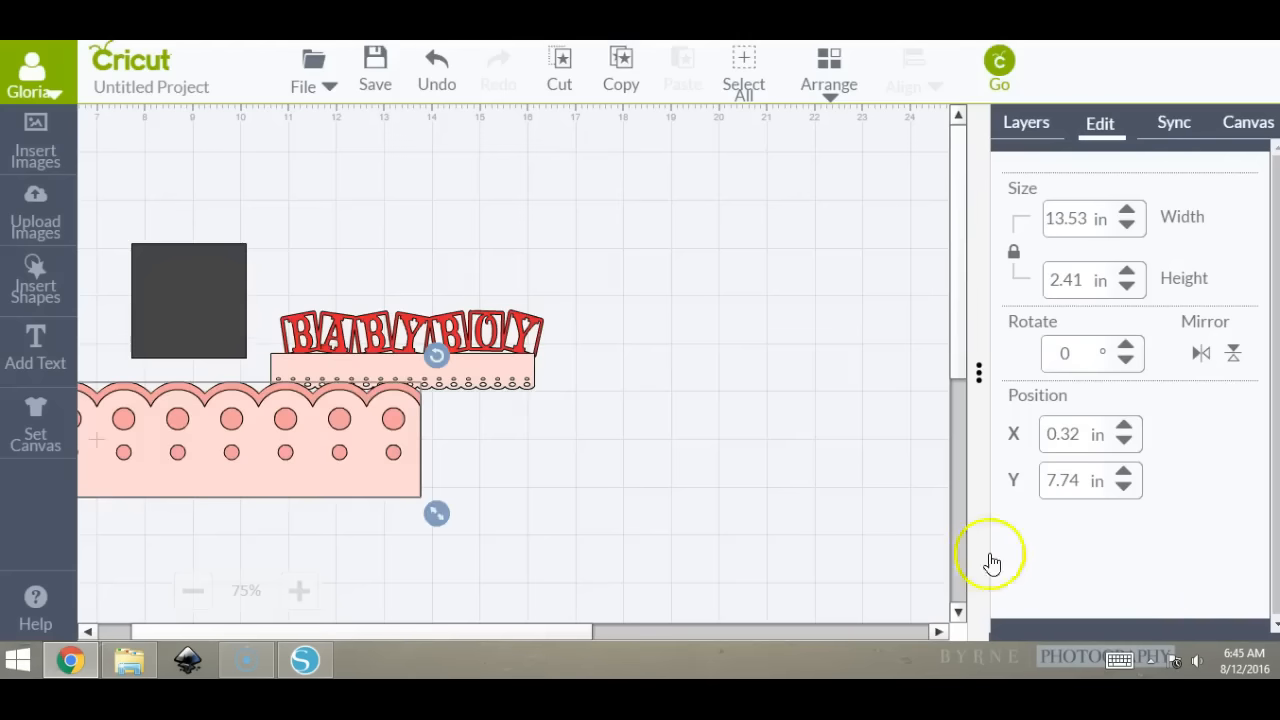
drag(388, 445, 653, 523)
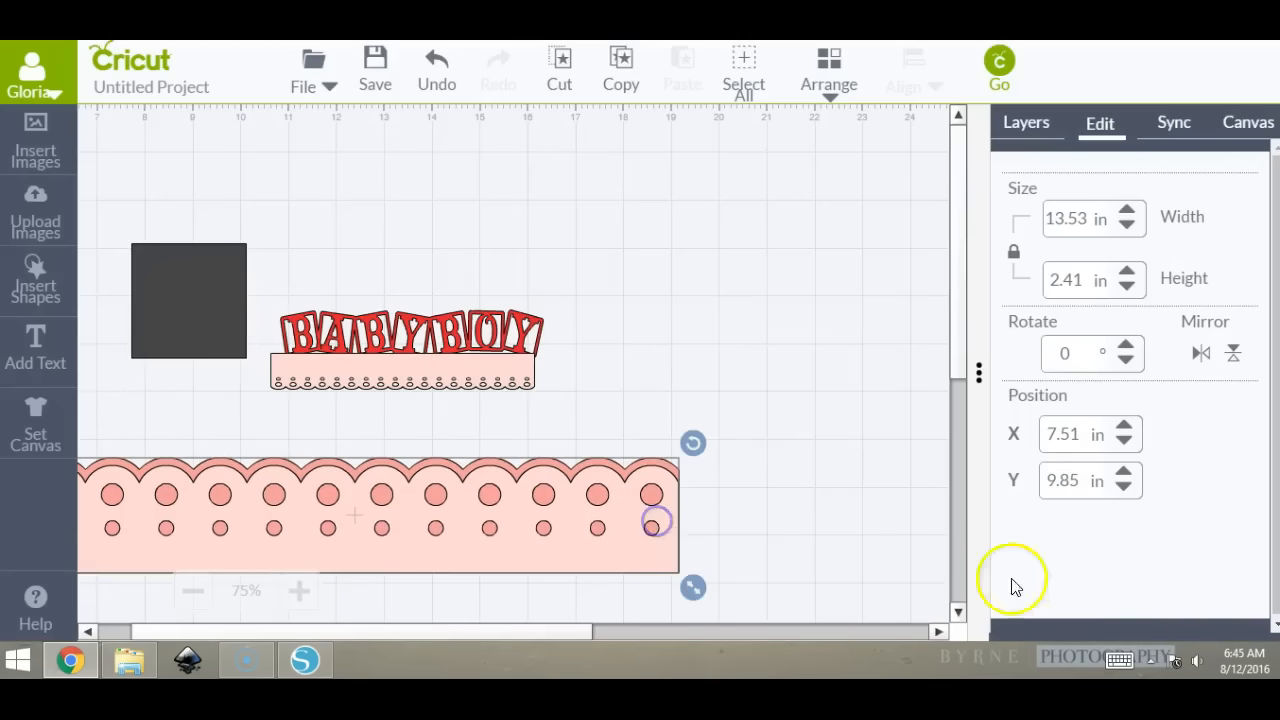
Mirror the new scalloped border vertically so the scallops point downward, and ungroup its two layers.
click(1233, 353)
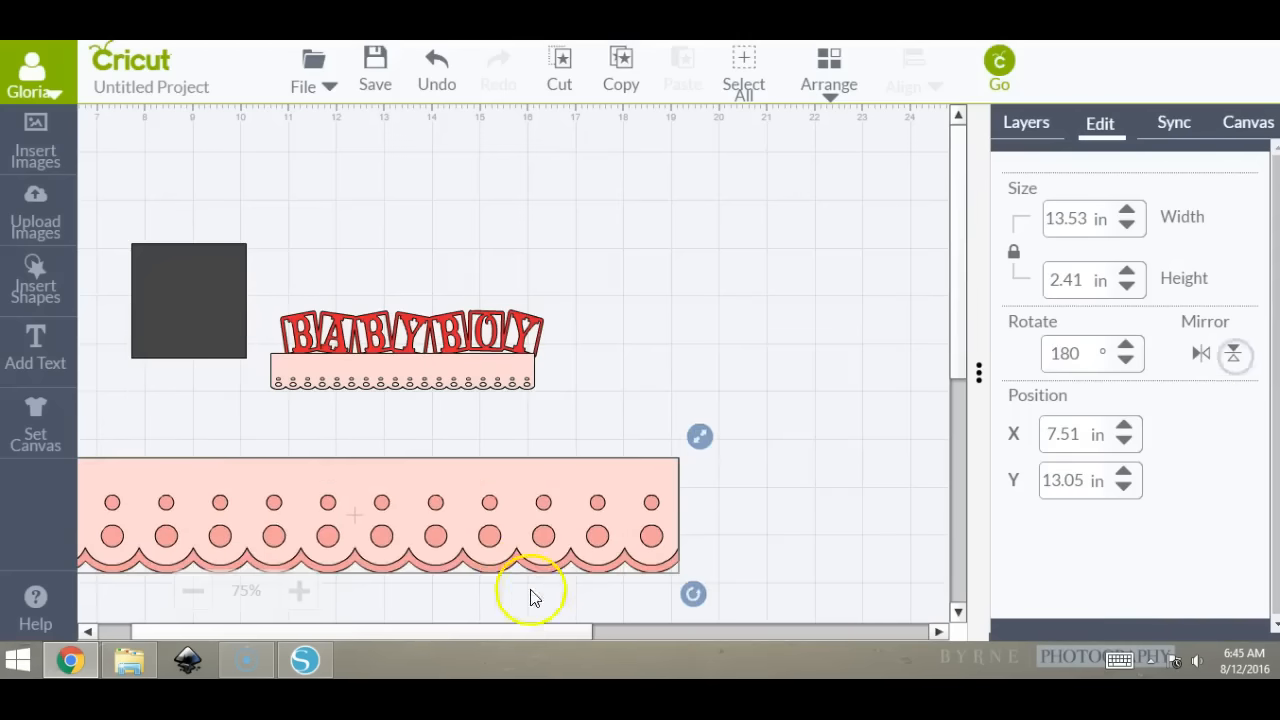
right_click(905, 392)
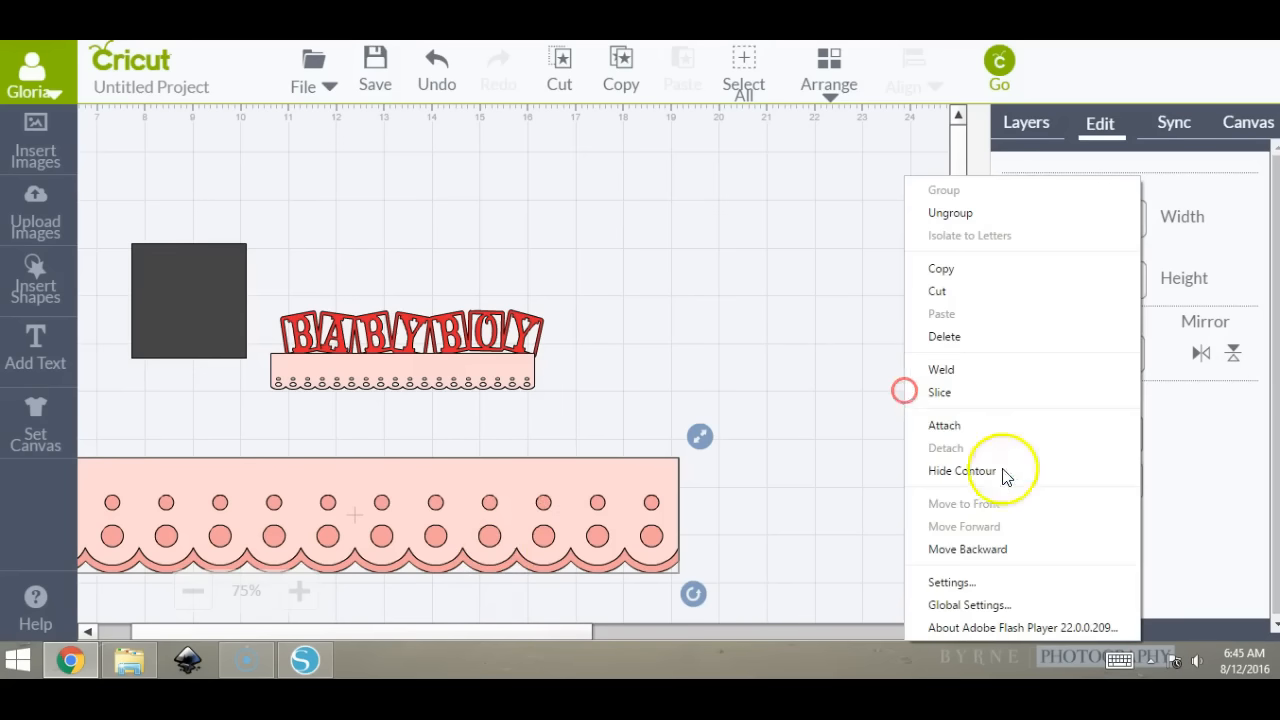
click(1207, 592)
click(1026, 120)
click(1099, 608)
Pull the two scalloped layers apart and delete the solid darker pink one without punched holes.
drag(394, 486, 514, 406)
drag(472, 545, 658, 588)
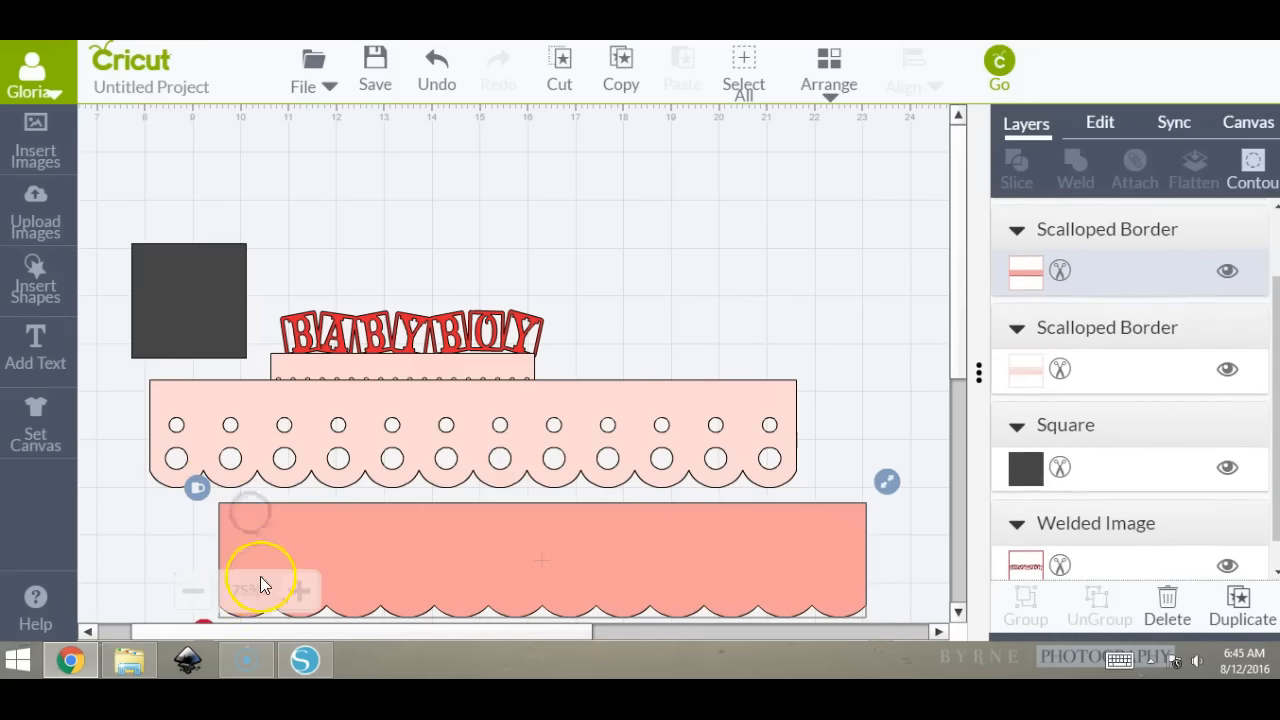
click(201, 618)
drag(423, 528, 427, 491)
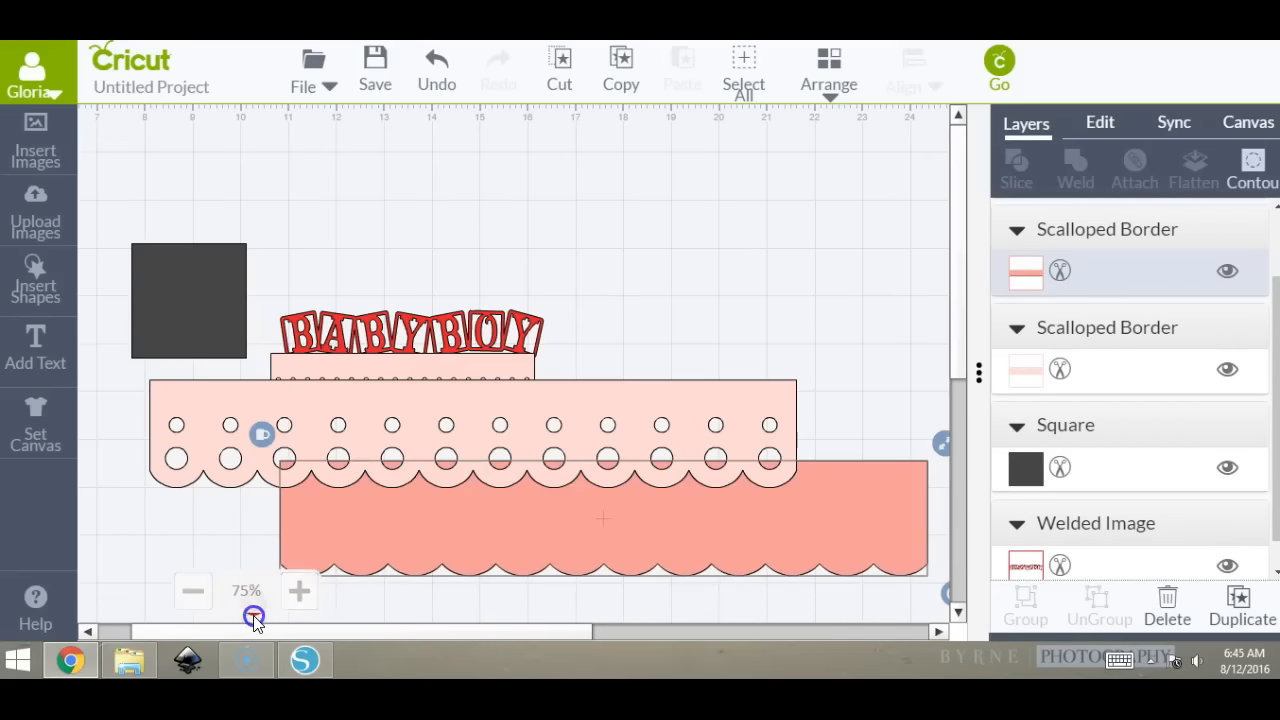
key(Delete)
Shrink the remaining punched border, set its width to 5.5 in, unlock its proportions and set its height to 0.75 in.
click(527, 382)
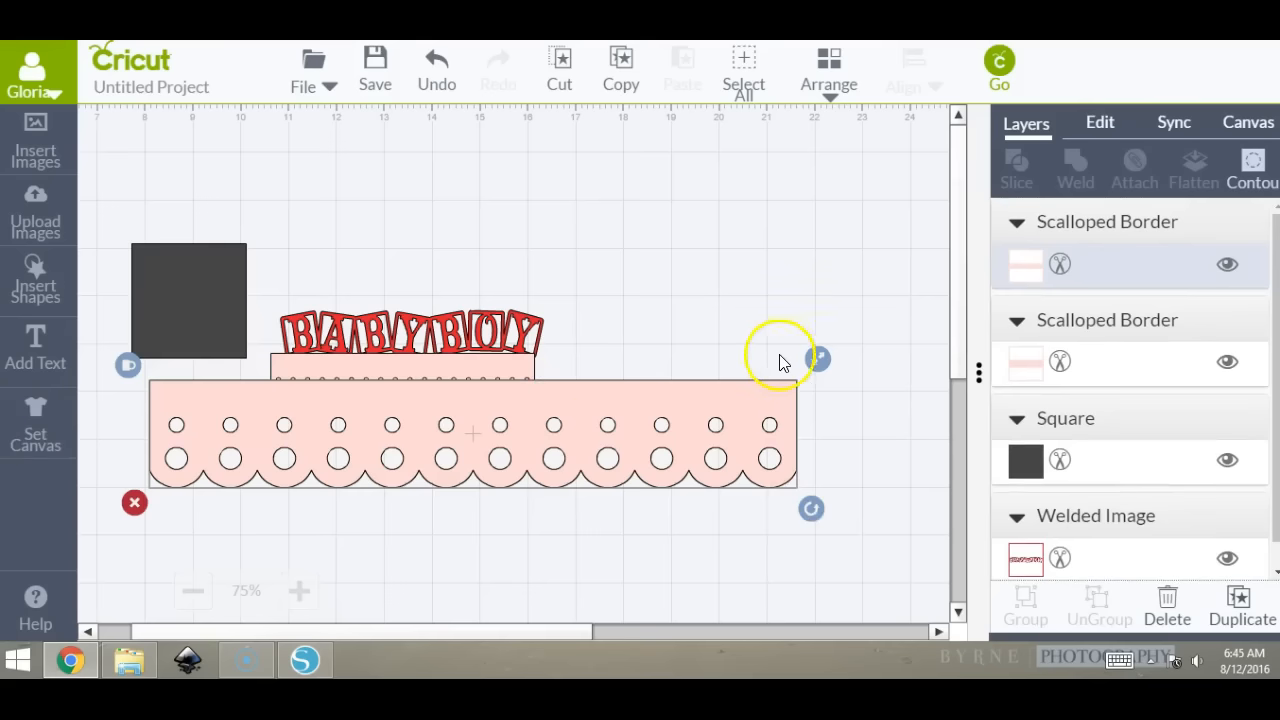
drag(818, 358, 510, 444)
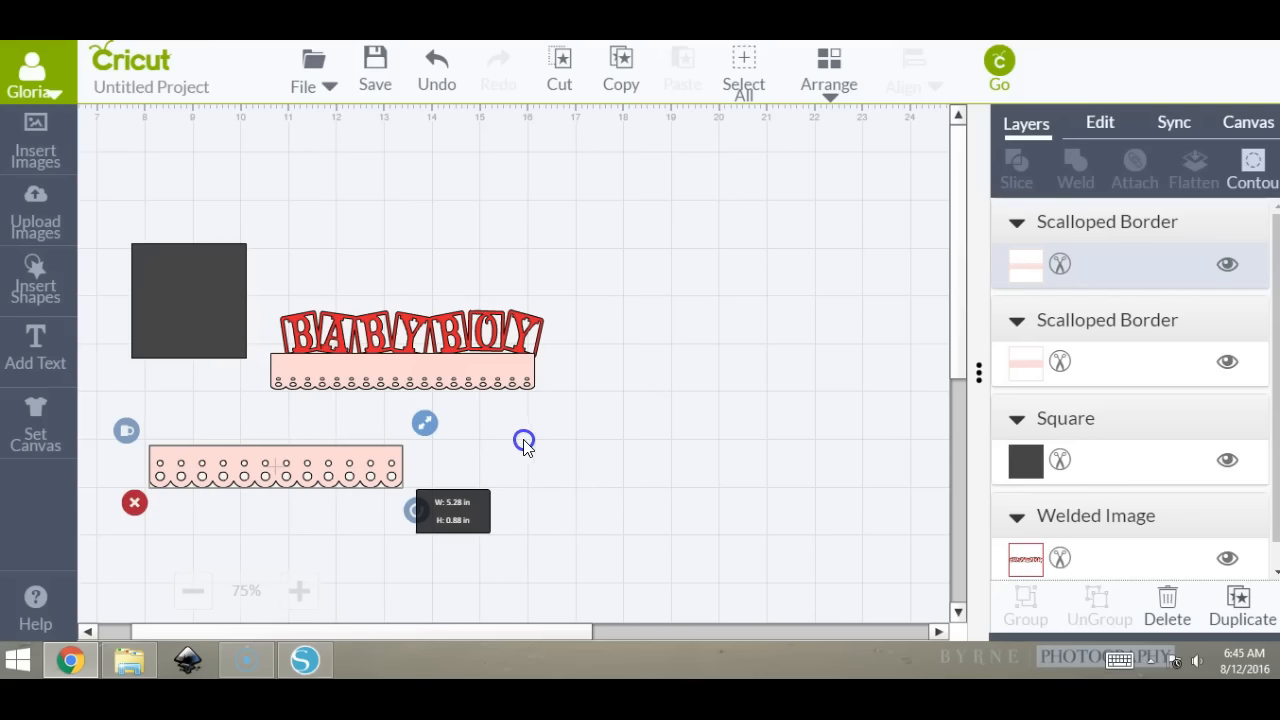
mouse_move(549, 443)
mouse_down()
mouse_move(580, 429)
mouse_move(528, 443)
mouse_up()
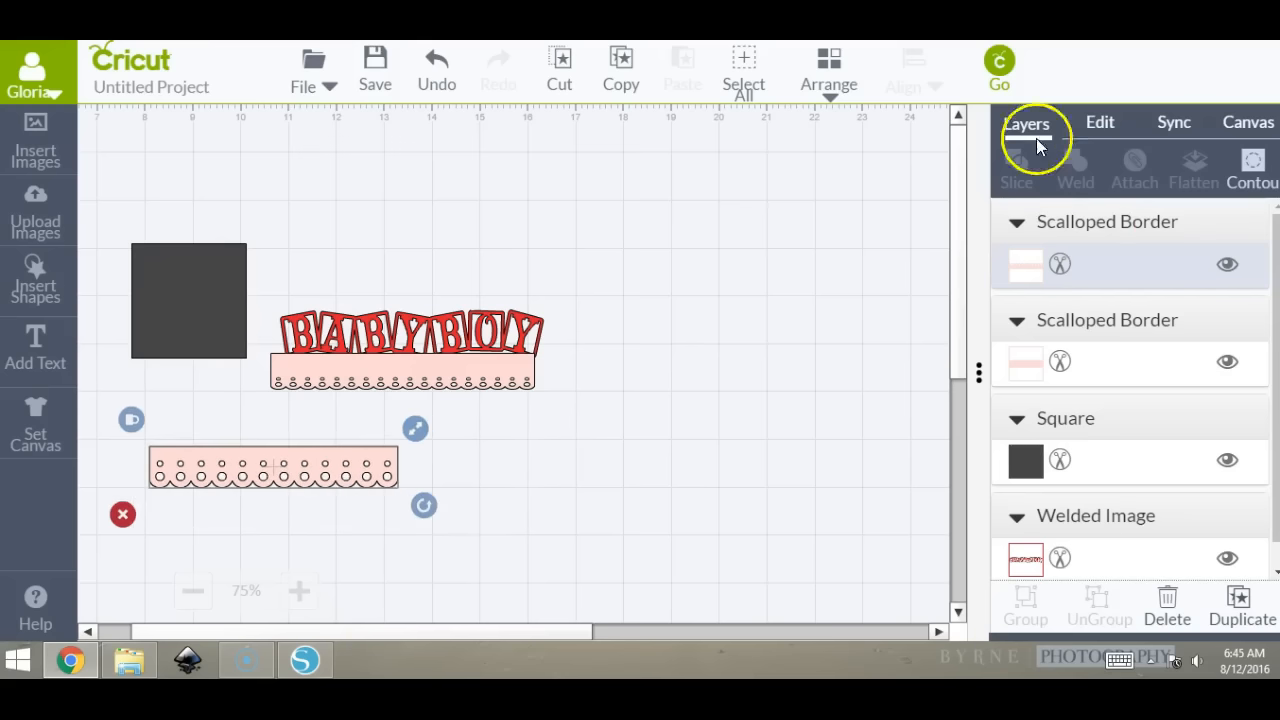
click(1100, 122)
click(1083, 217)
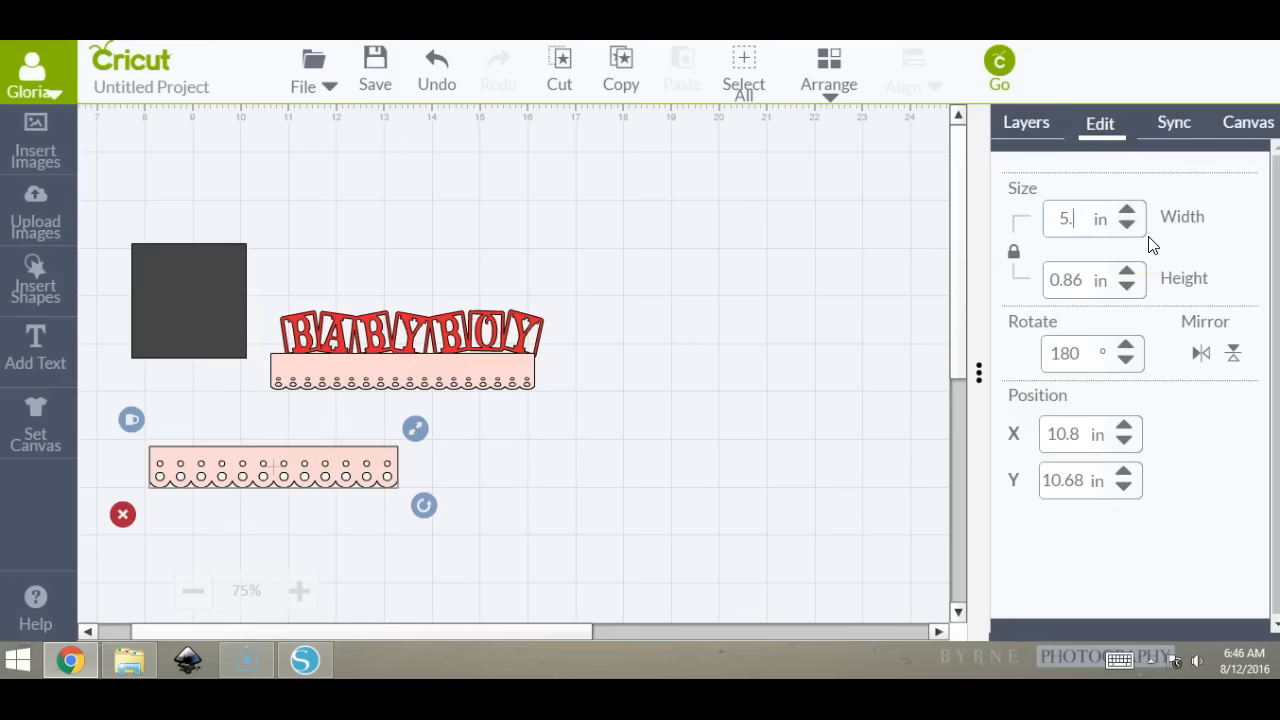
key(Return)
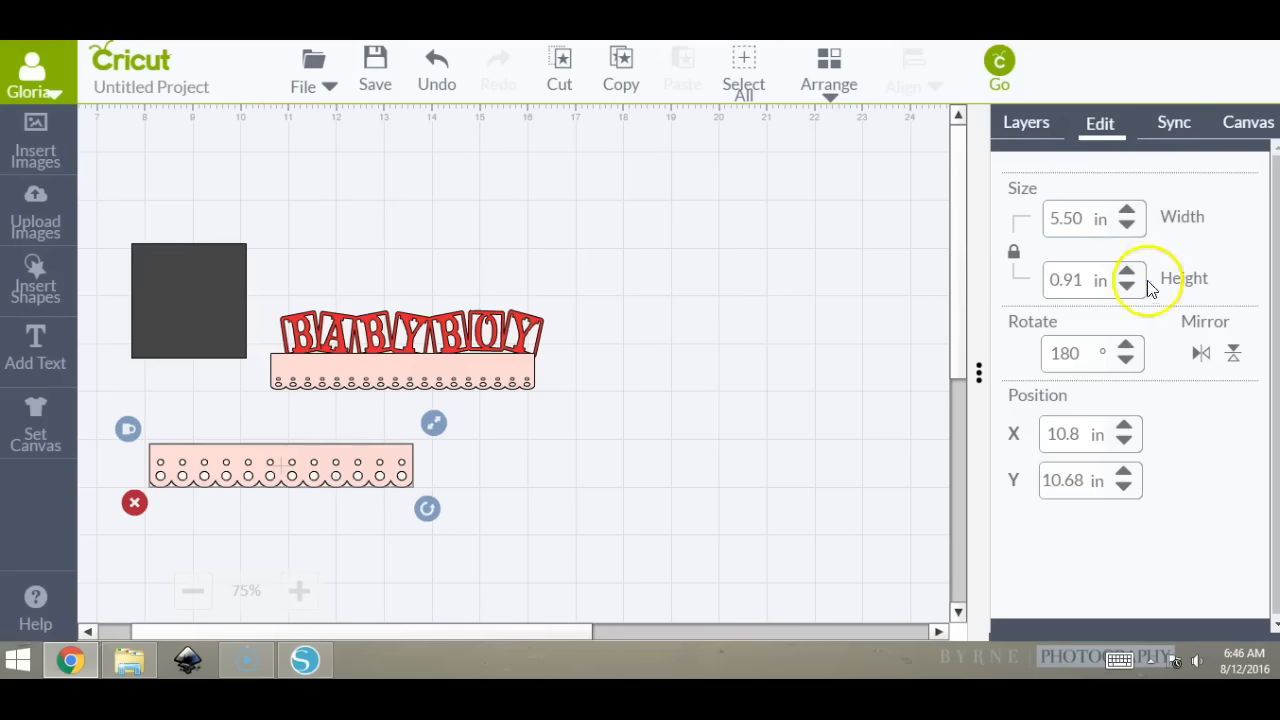
click(1015, 255)
click(1082, 279)
key(Return)
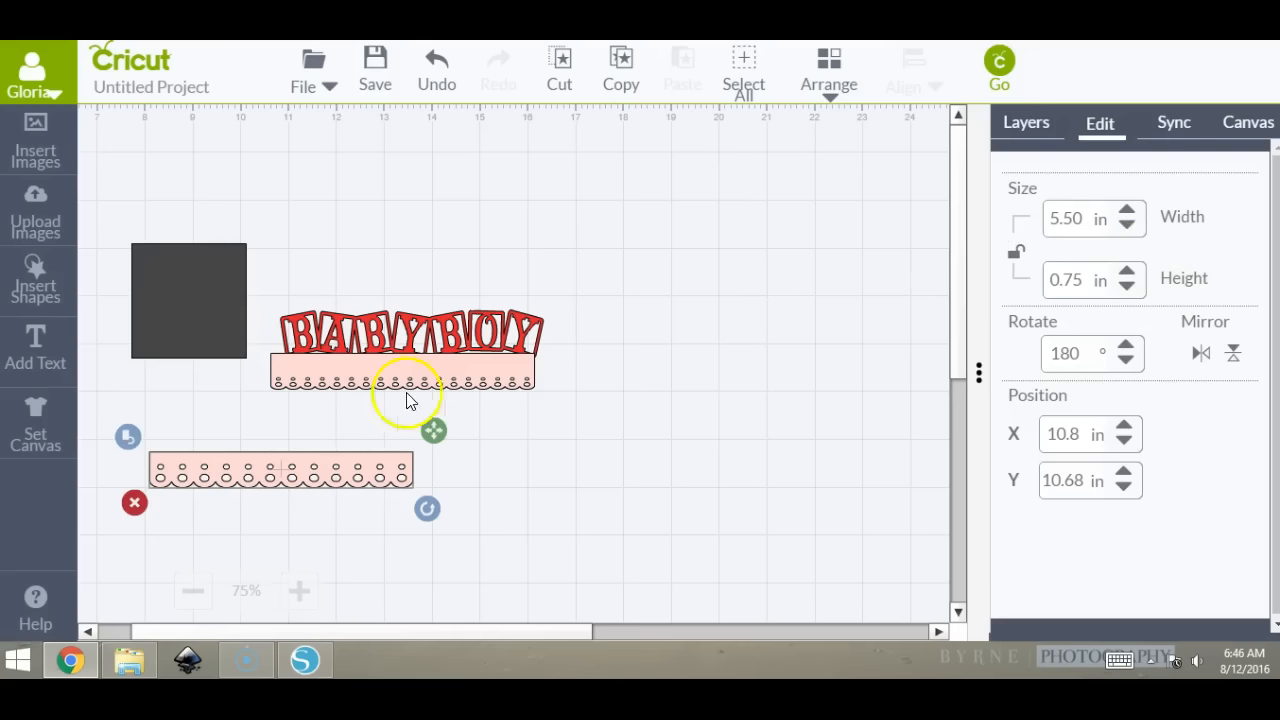
Delete the old scalloped border under the lettering and move the new one into its place.
drag(435, 390, 818, 450)
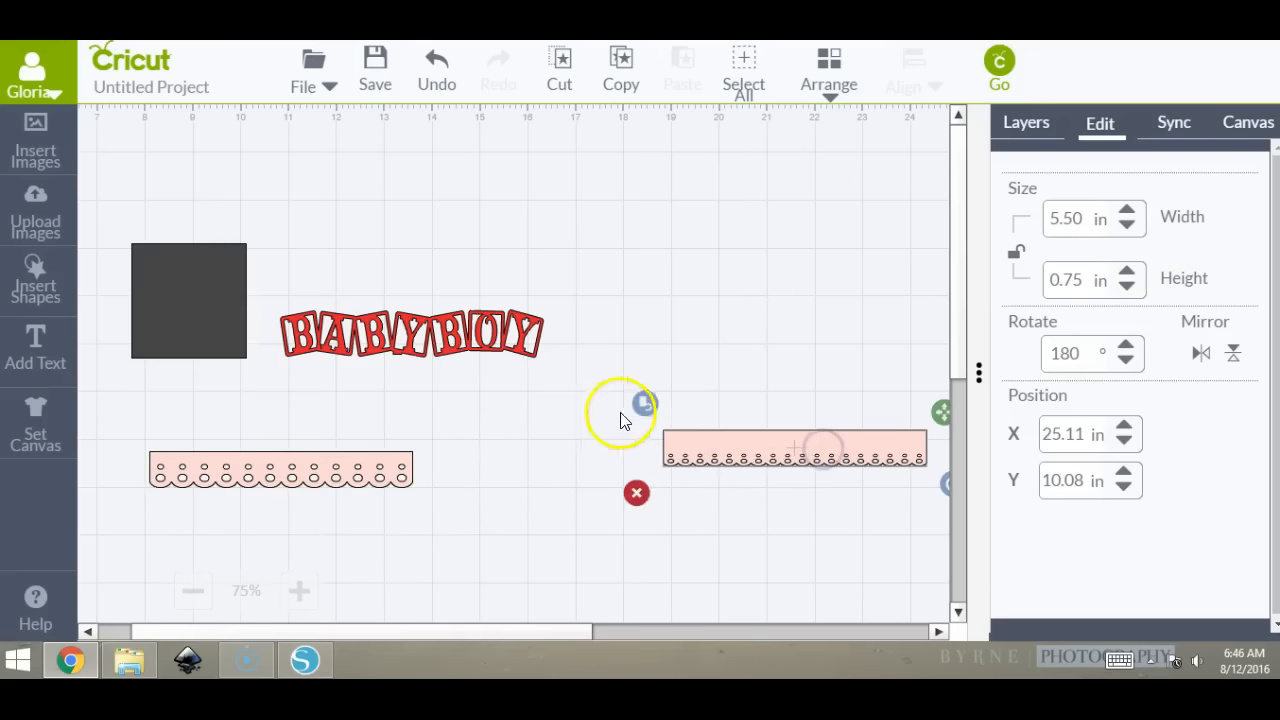
click(636, 493)
drag(229, 474, 356, 378)
click(616, 376)
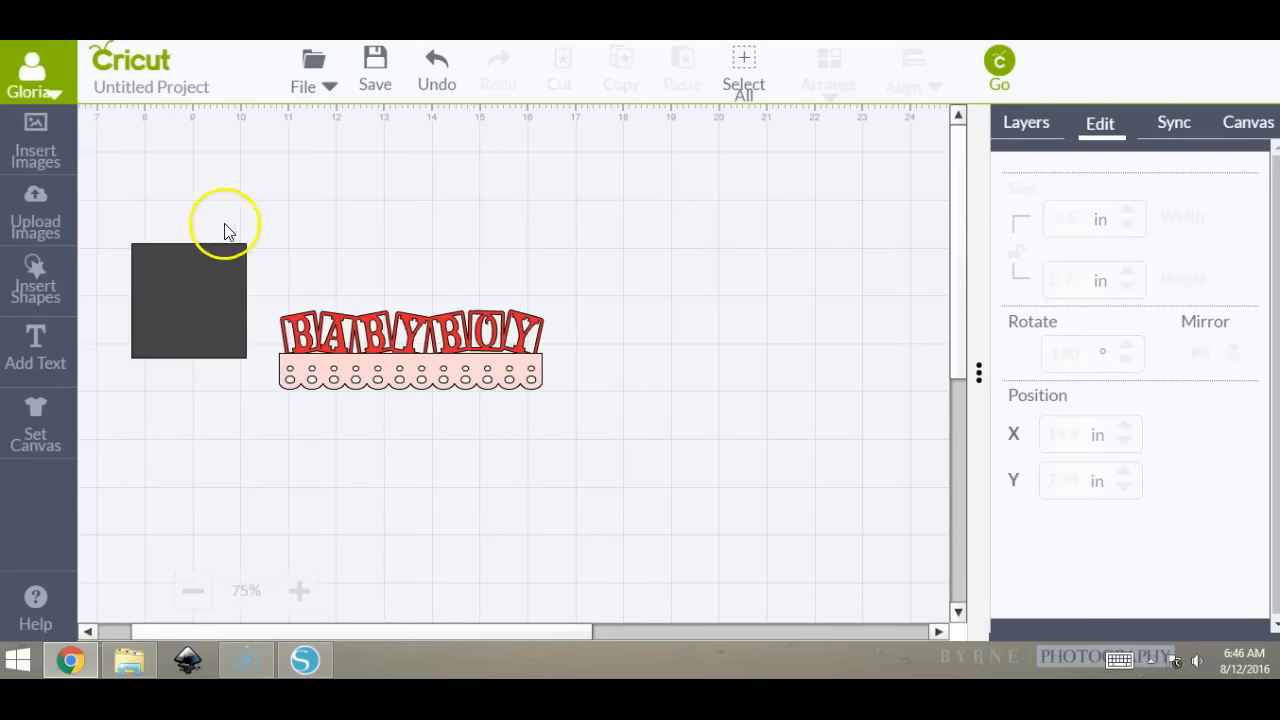
Move the dark square up off the lettering's row, unlock its proportions and size it 4.25 in wide by 5.5 in high.
click(243, 289)
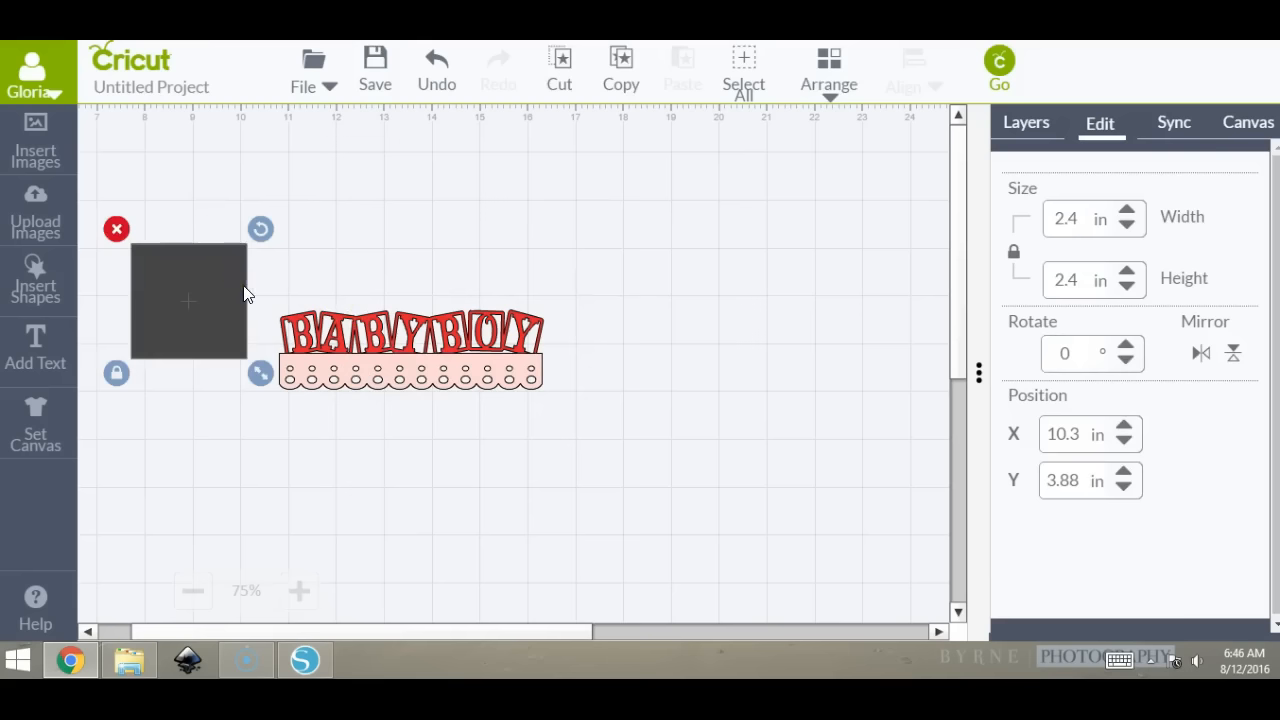
drag(212, 287, 270, 176)
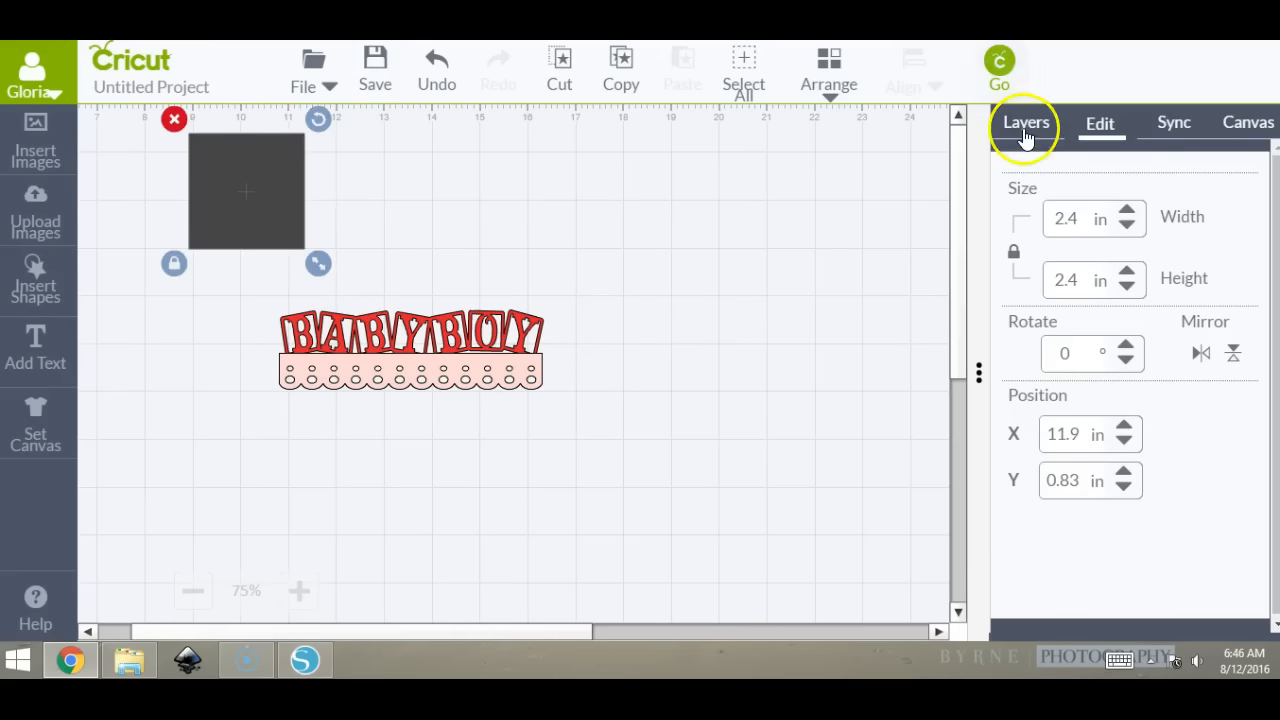
click(1074, 217)
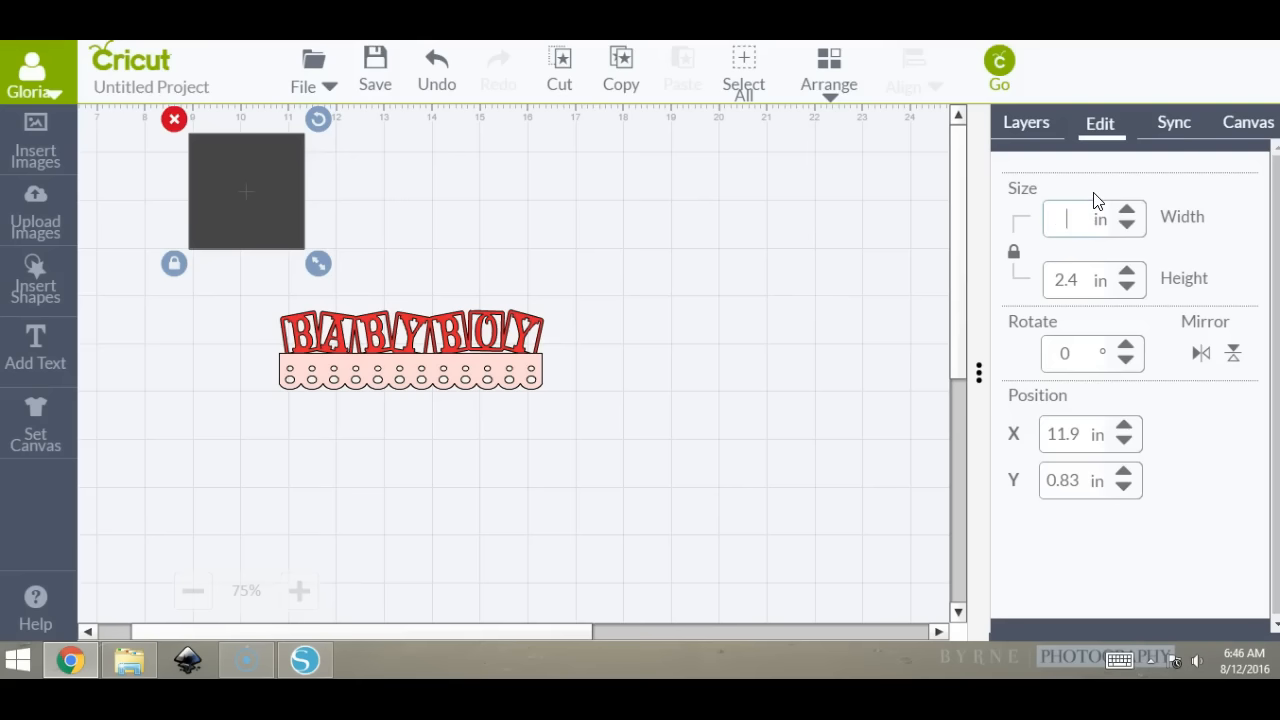
key(Return)
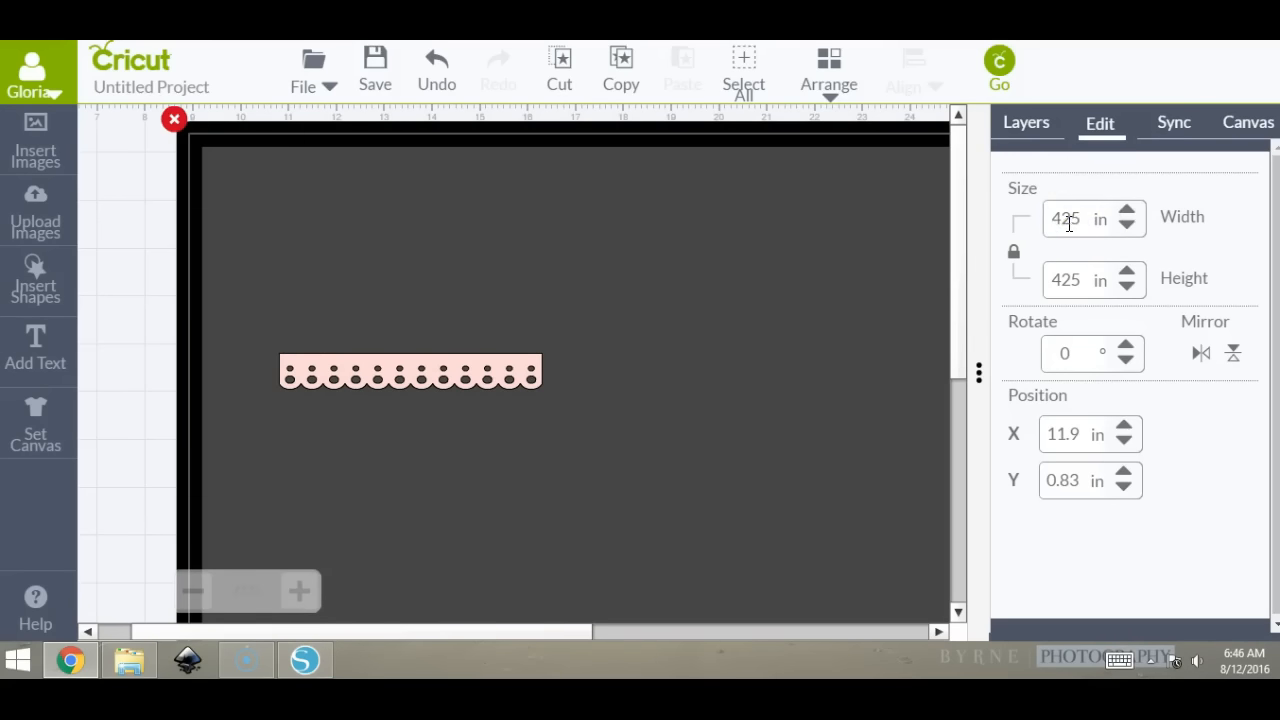
click(1025, 190)
click(1180, 212)
click(1013, 252)
click(1074, 279)
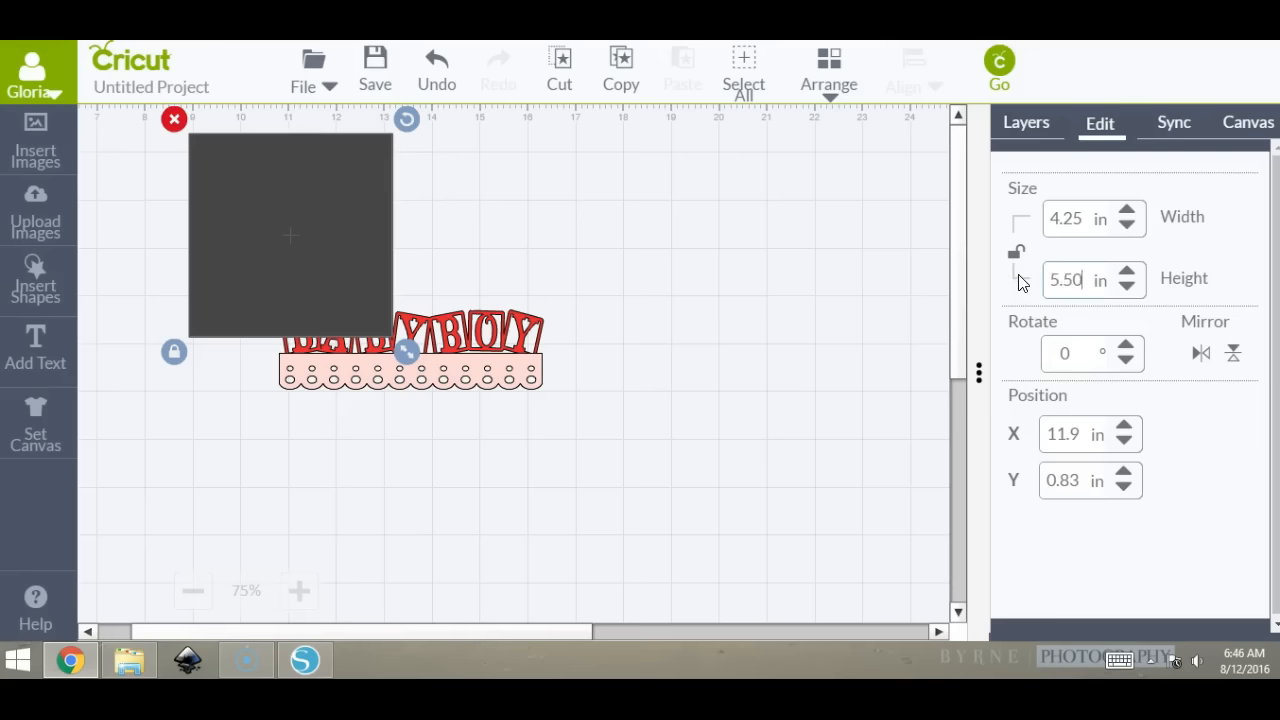
key(Return)
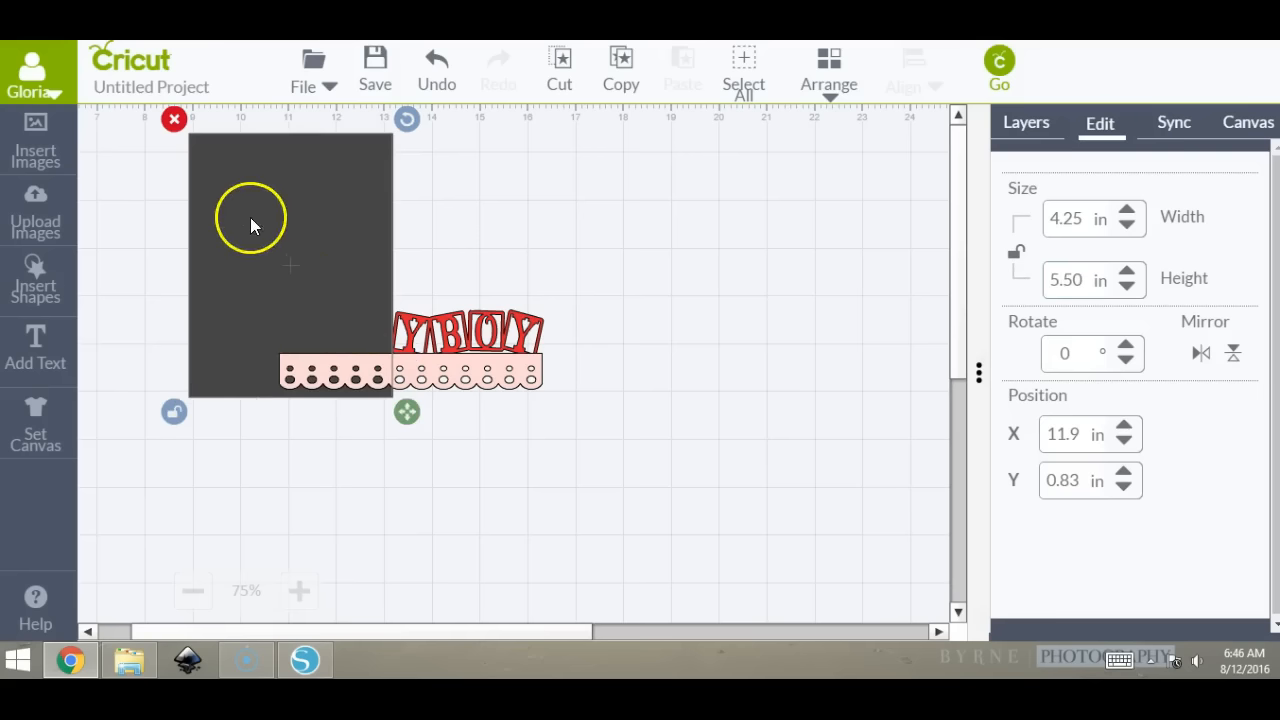
Move the dark rectangle to the right of the lettering and change its size to 5.5 in wide by 4.25 in high.
drag(289, 267, 679, 289)
drag(1090, 218, 1036, 218)
key(BackSpace)
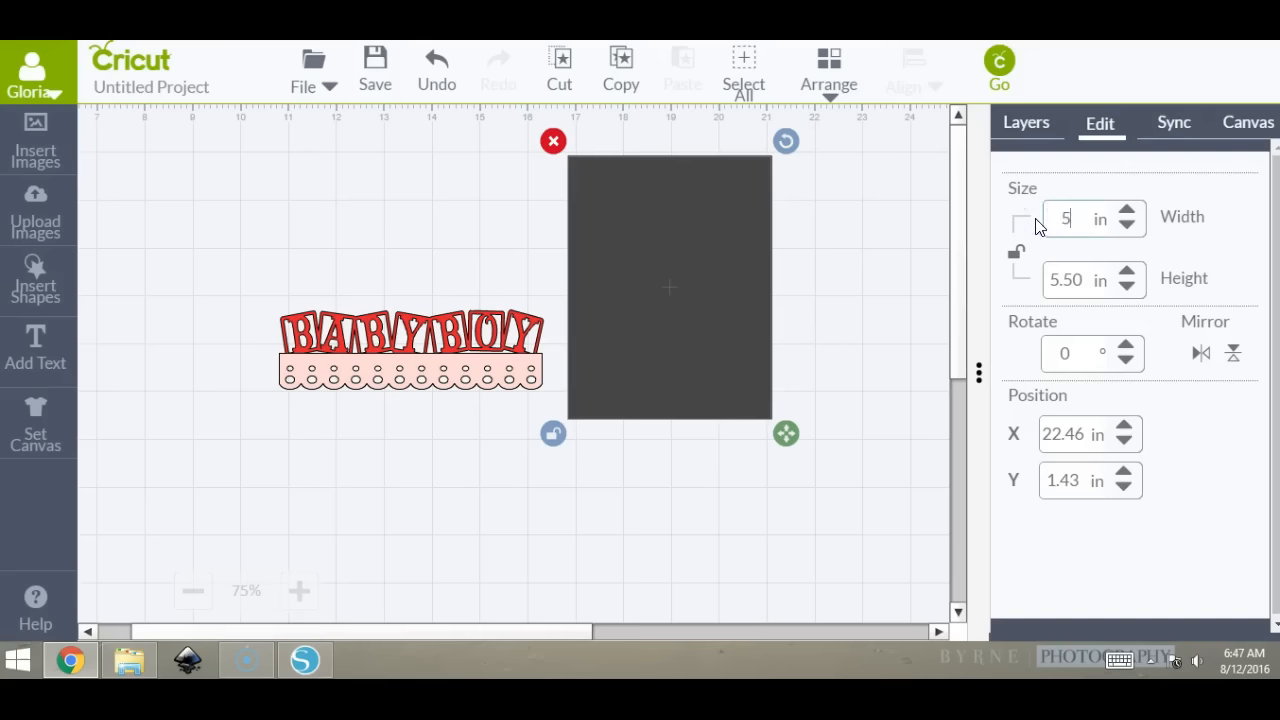
key(Return)
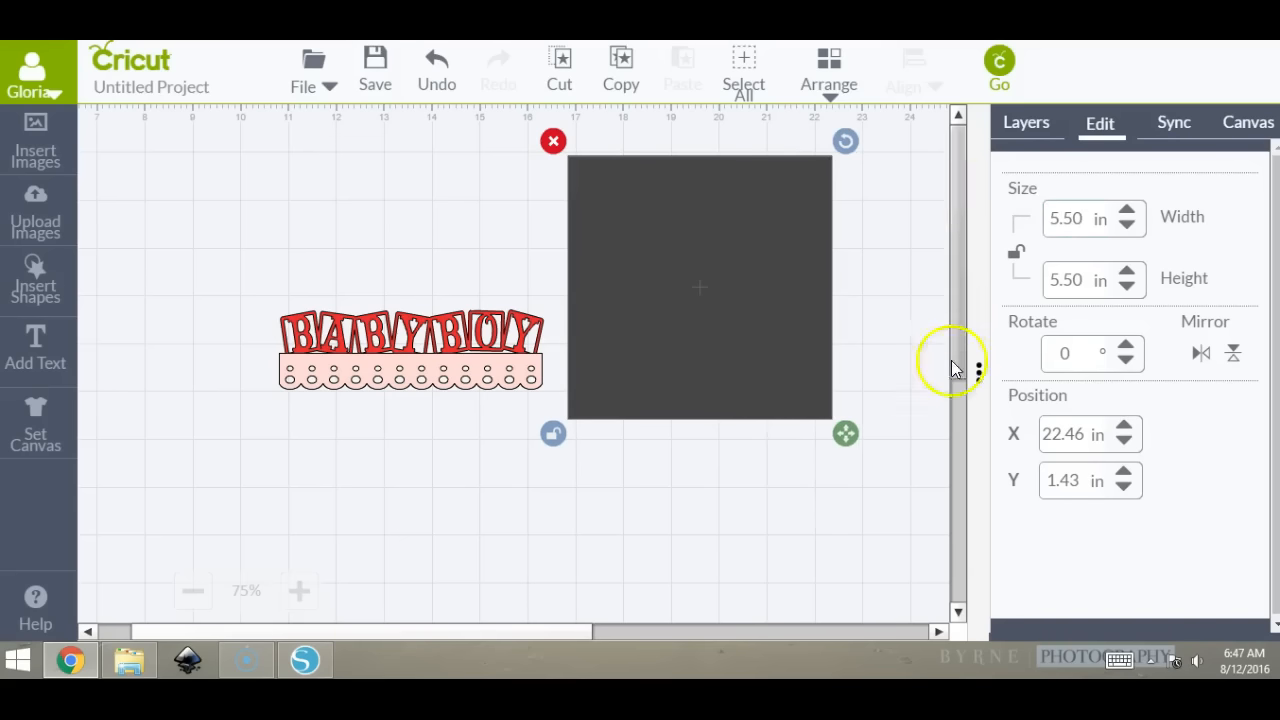
drag(1080, 280, 1027, 280)
text(4.25)
key(Return)
click(1035, 265)
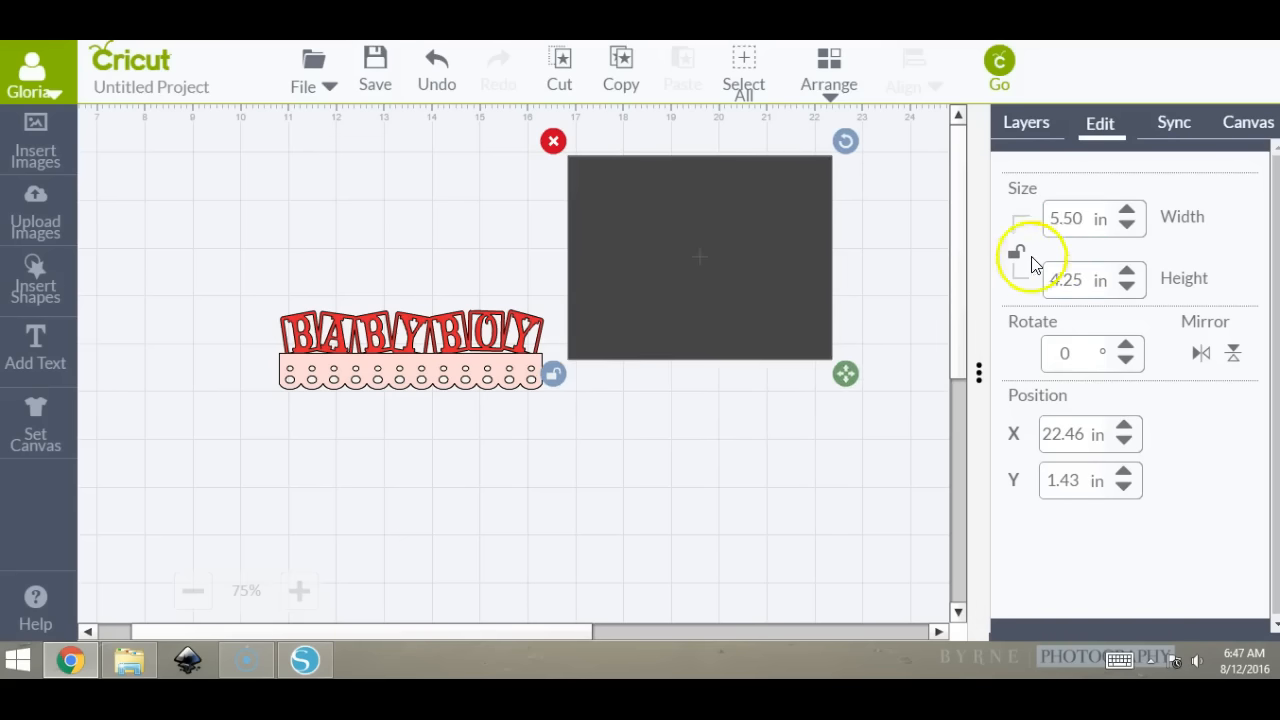
drag(780, 298, 829, 294)
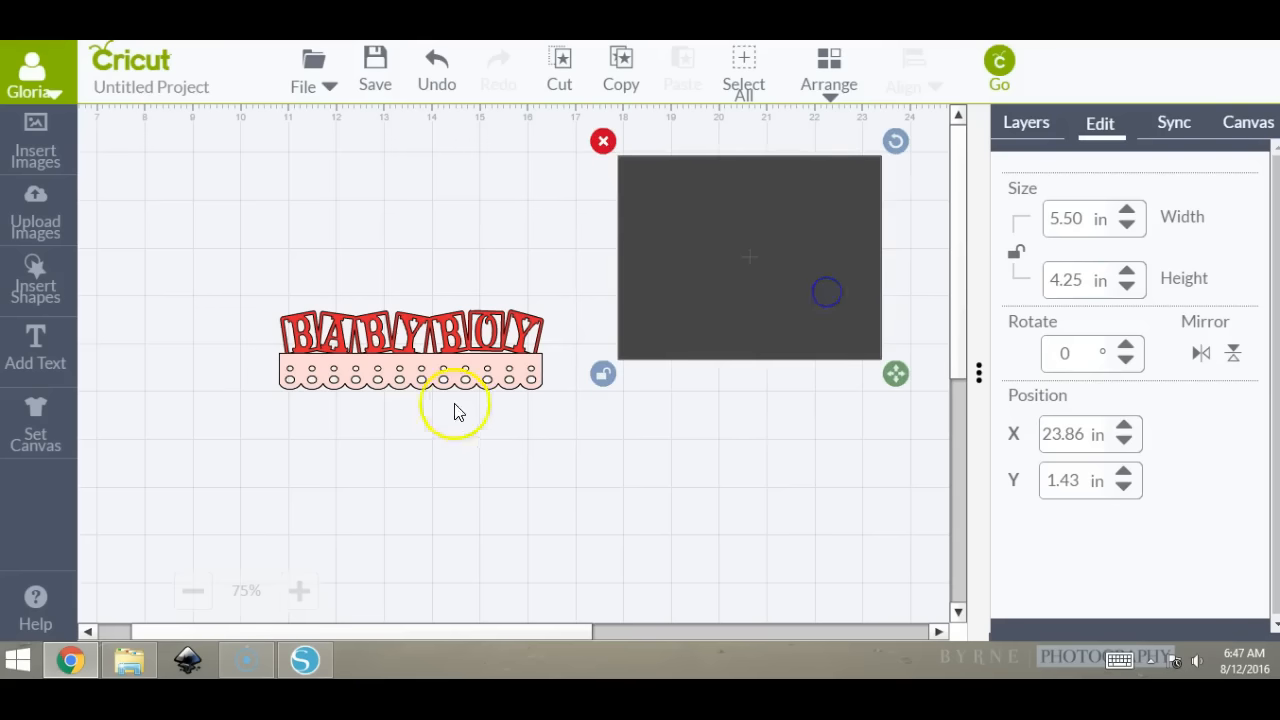
Try centering the lettering and scalloped border vertically on each other, and move the border back below the letters.
drag(248, 292, 569, 414)
click(835, 84)
click(905, 80)
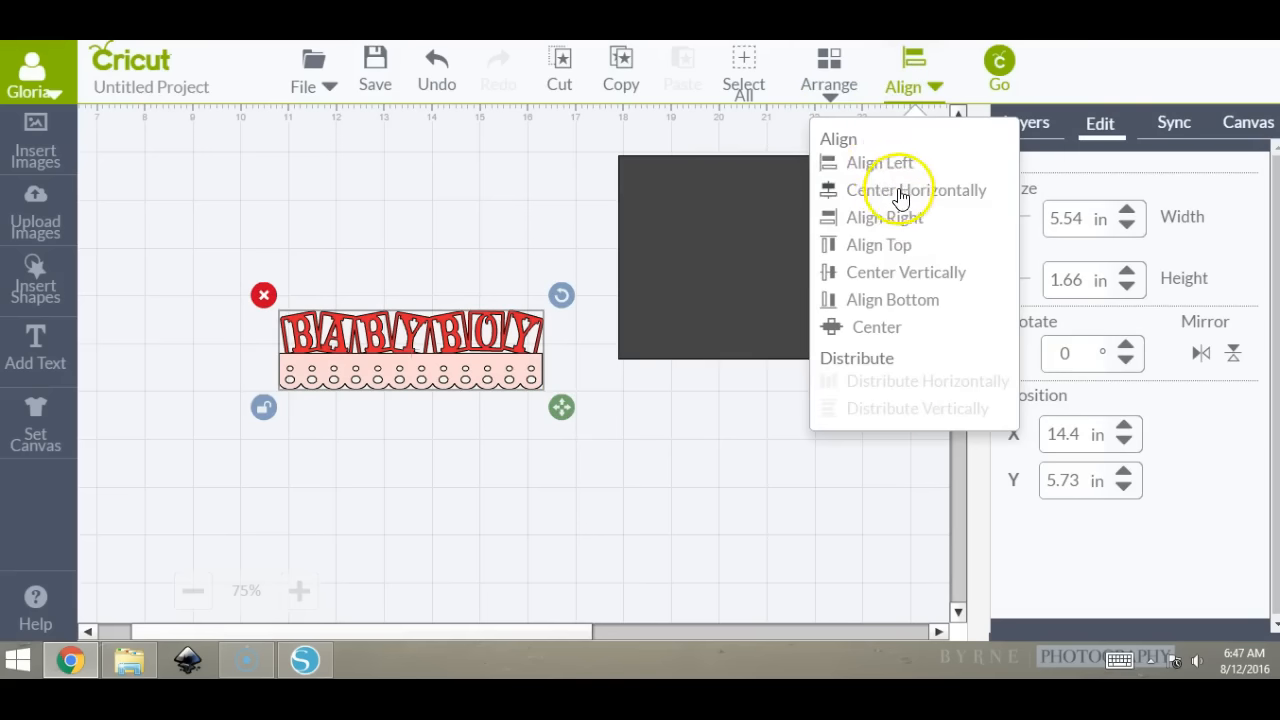
click(901, 274)
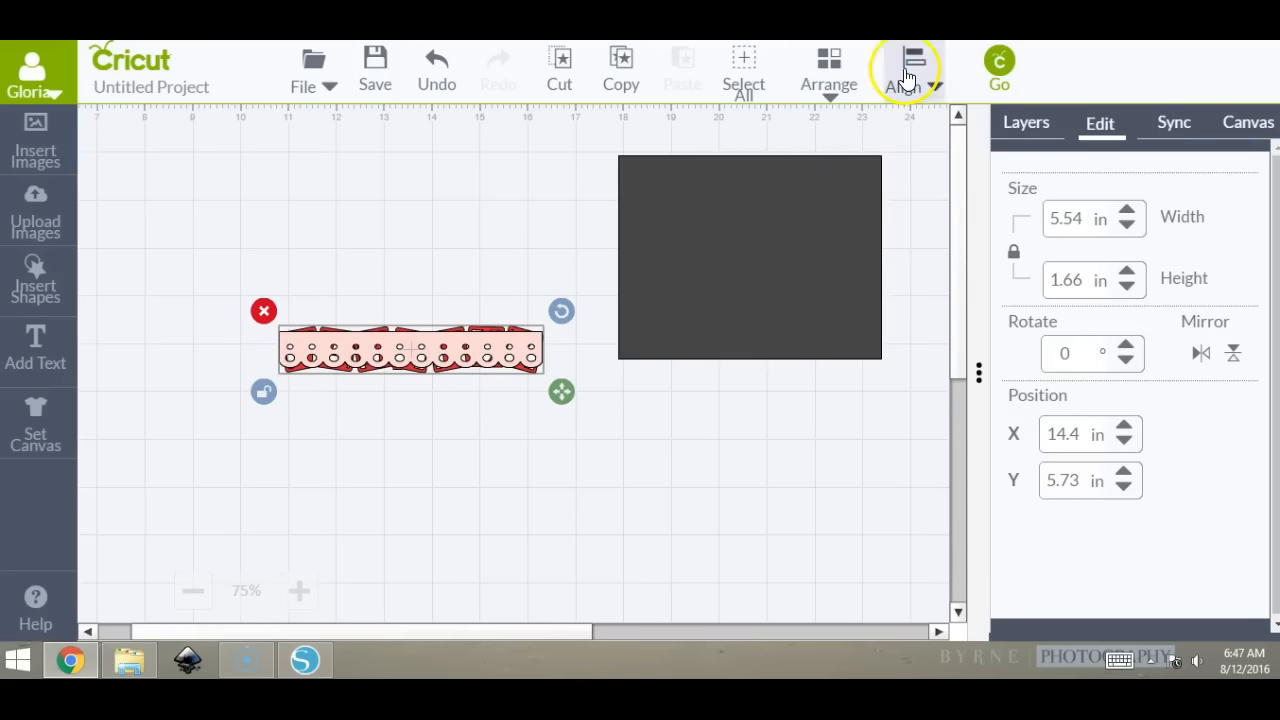
click(510, 221)
drag(434, 354, 441, 385)
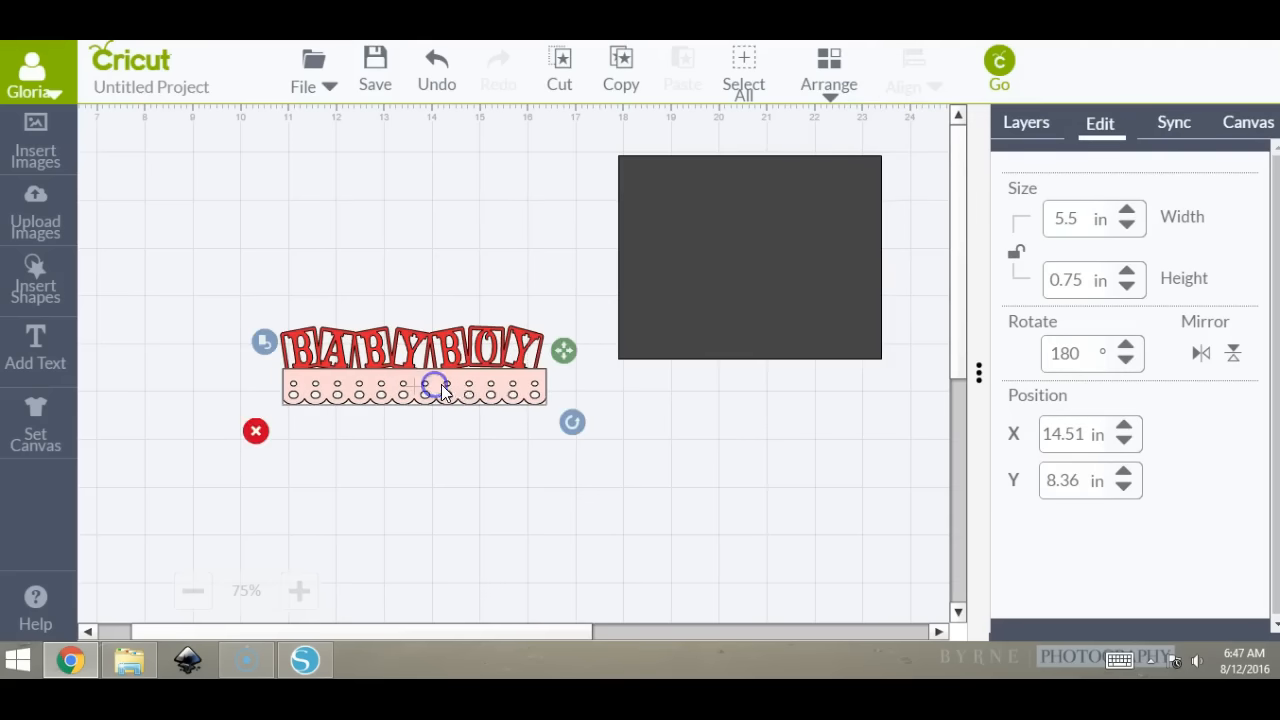
Select the lettering and scalloped border together, center them on each other and align their bottom edges.
click(829, 86)
click(900, 77)
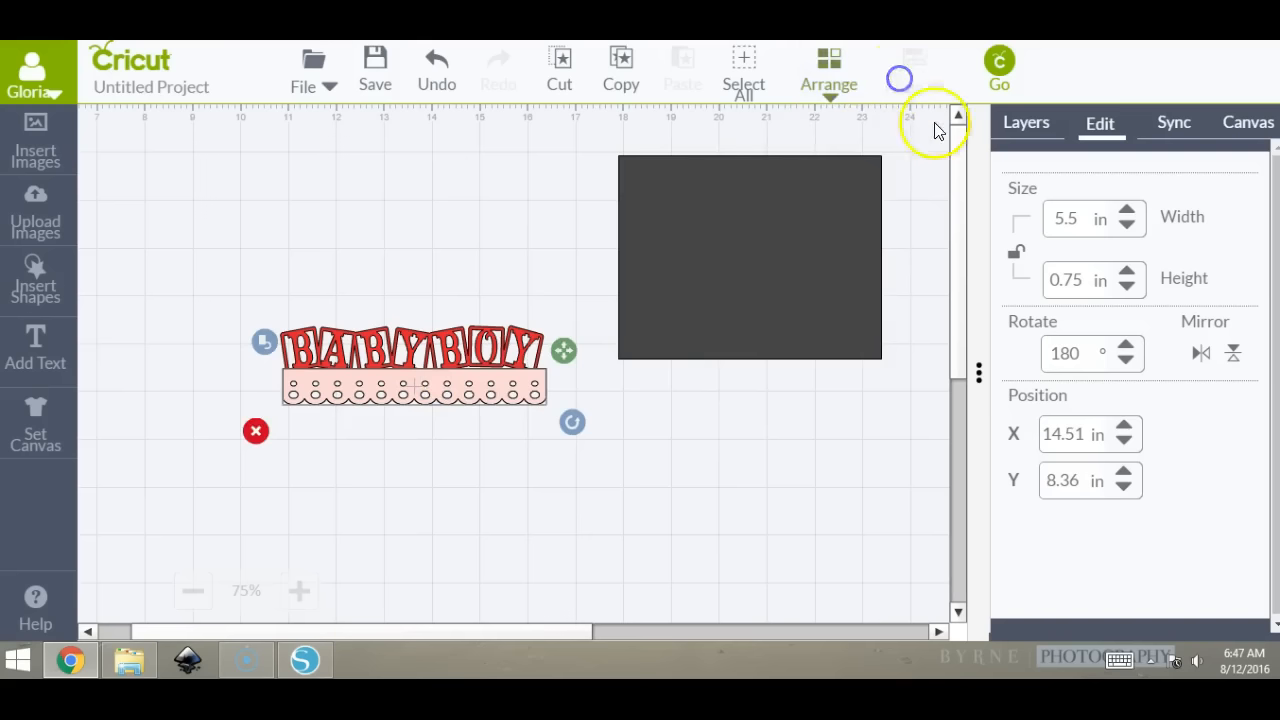
click(409, 251)
drag(232, 311, 563, 459)
click(910, 60)
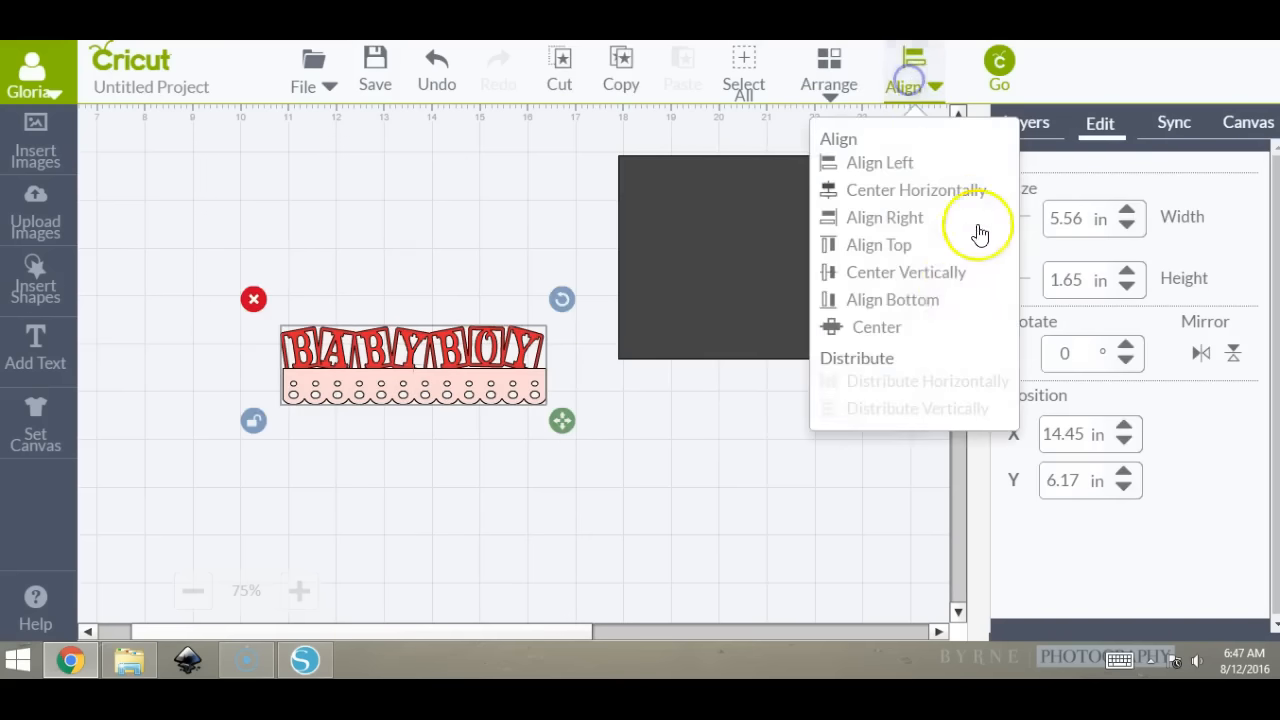
click(882, 328)
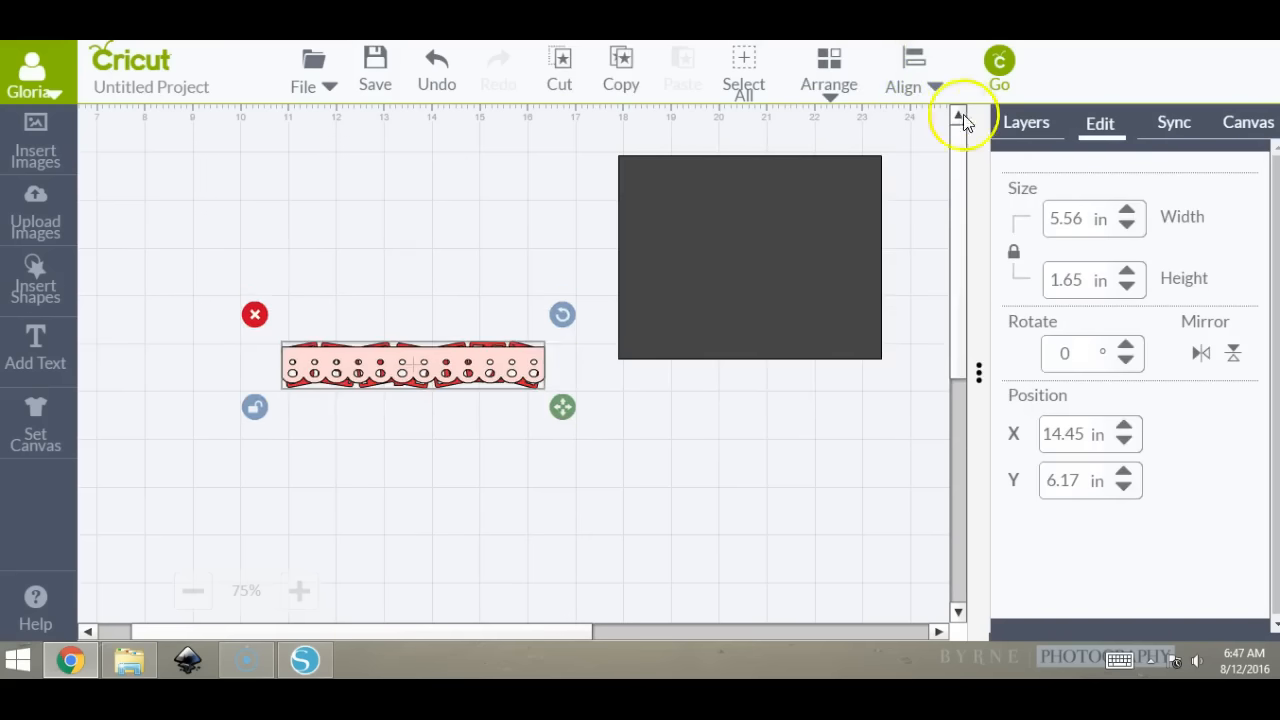
click(930, 86)
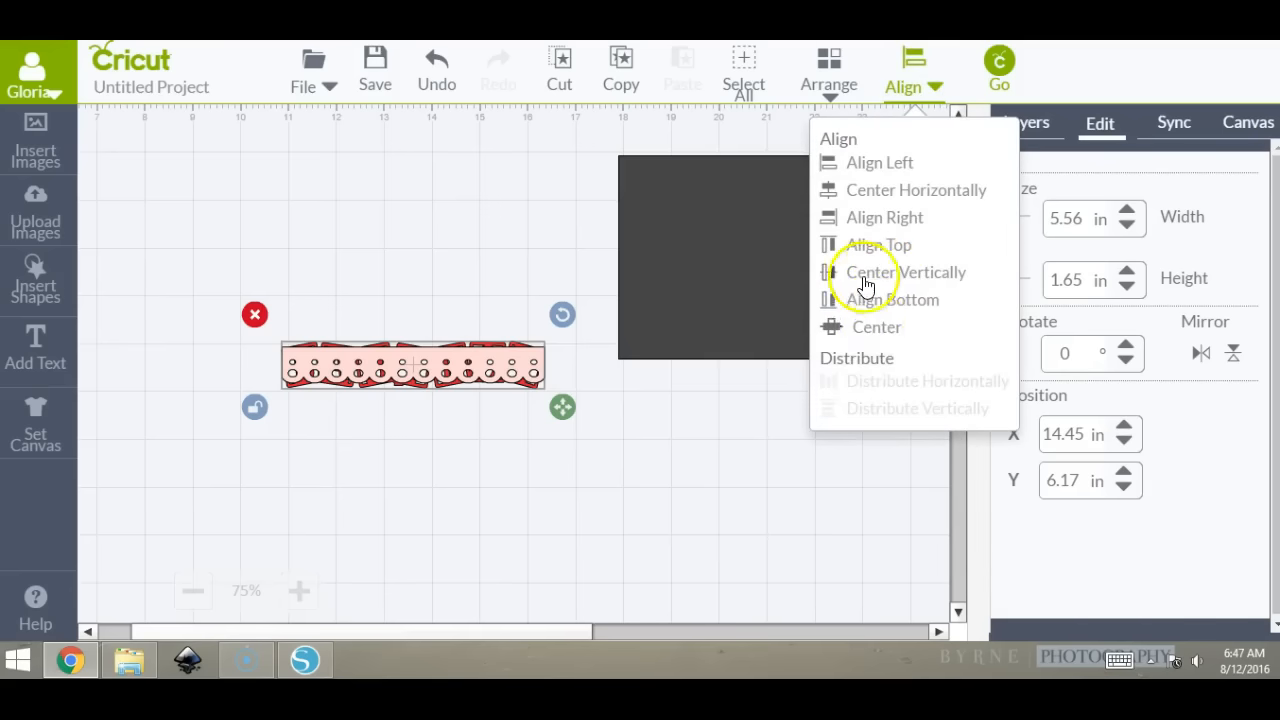
click(893, 302)
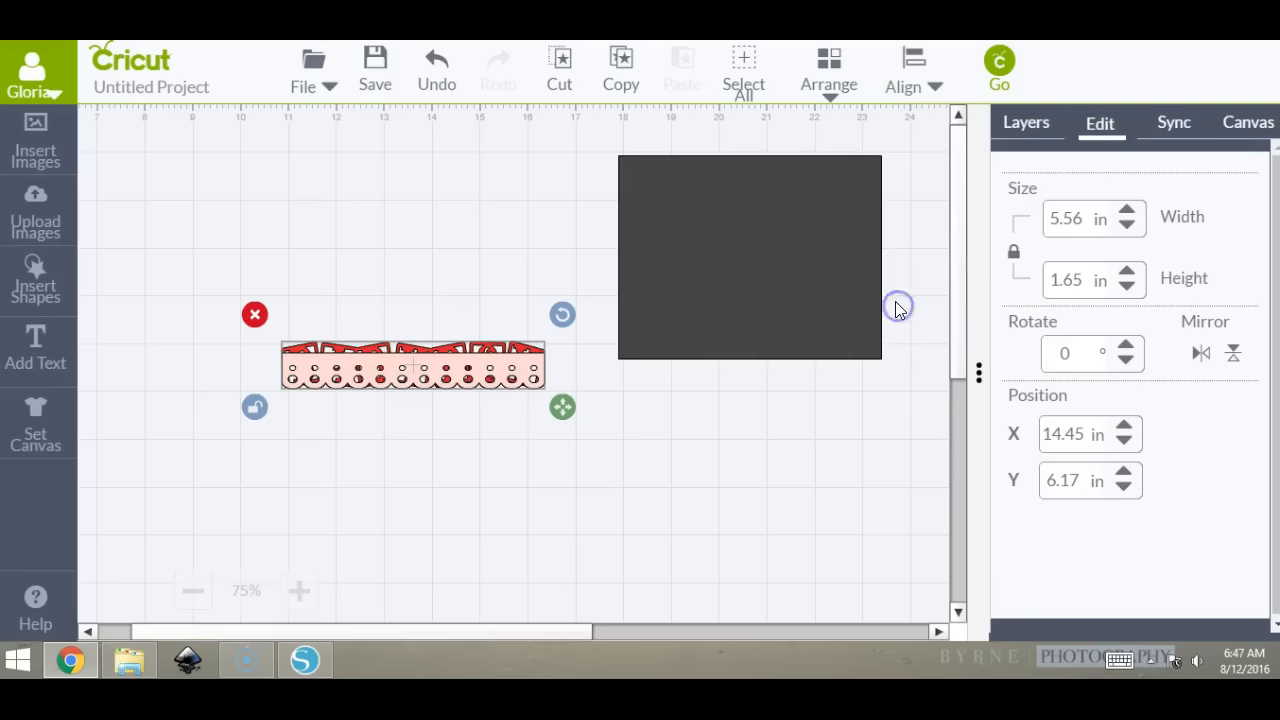
Nudge the lettering and border down together to a Y position of 6.93 in.
click(481, 386)
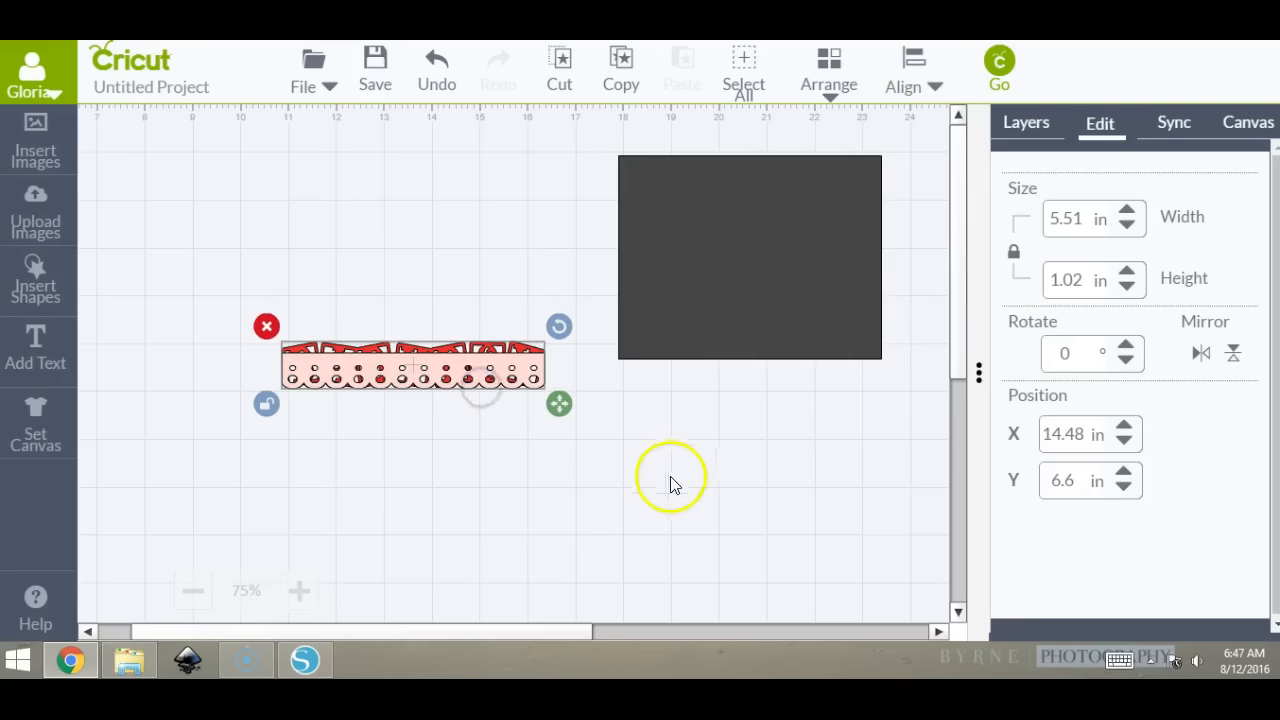
key(Down)
key(Down)
key(Down)
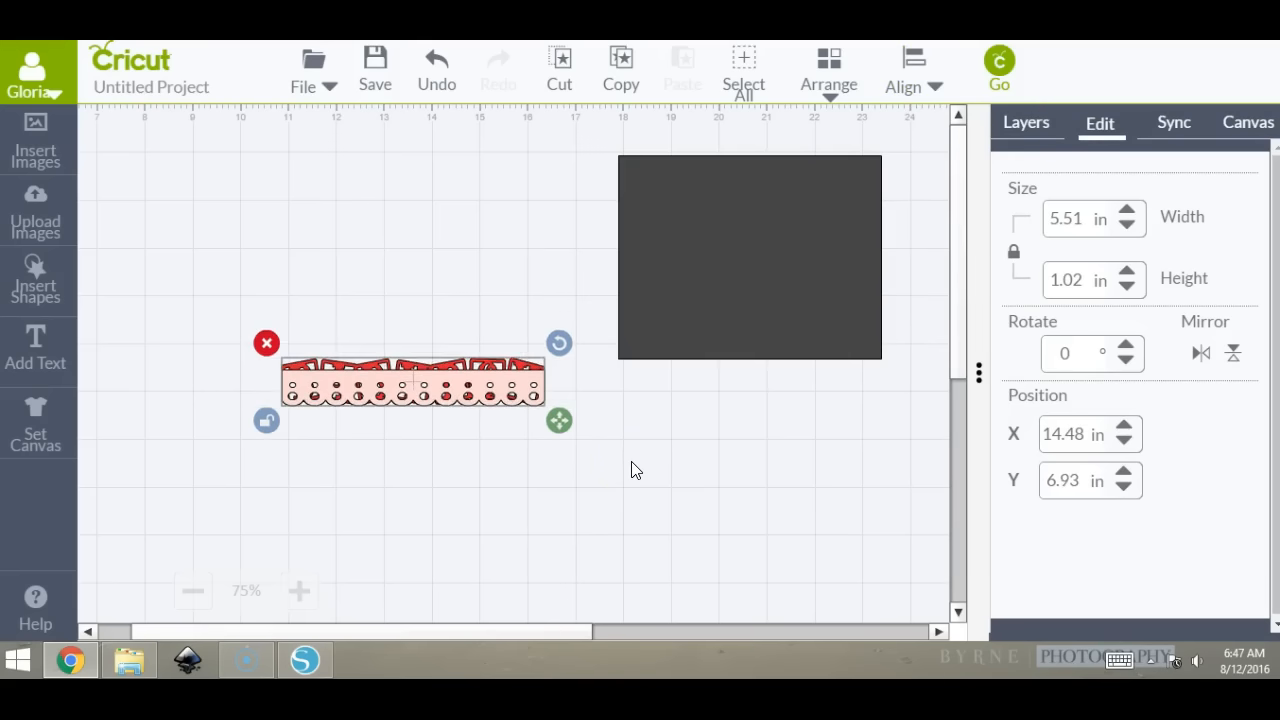
Select only the scalloped border and nudge it straight down against the lettering's lower edge, at a Y position of 9.2 in.
click(478, 463)
click(478, 390)
key(Down)
key(Down)
key(Down)
key(Down)
key(Down)
key(Down)
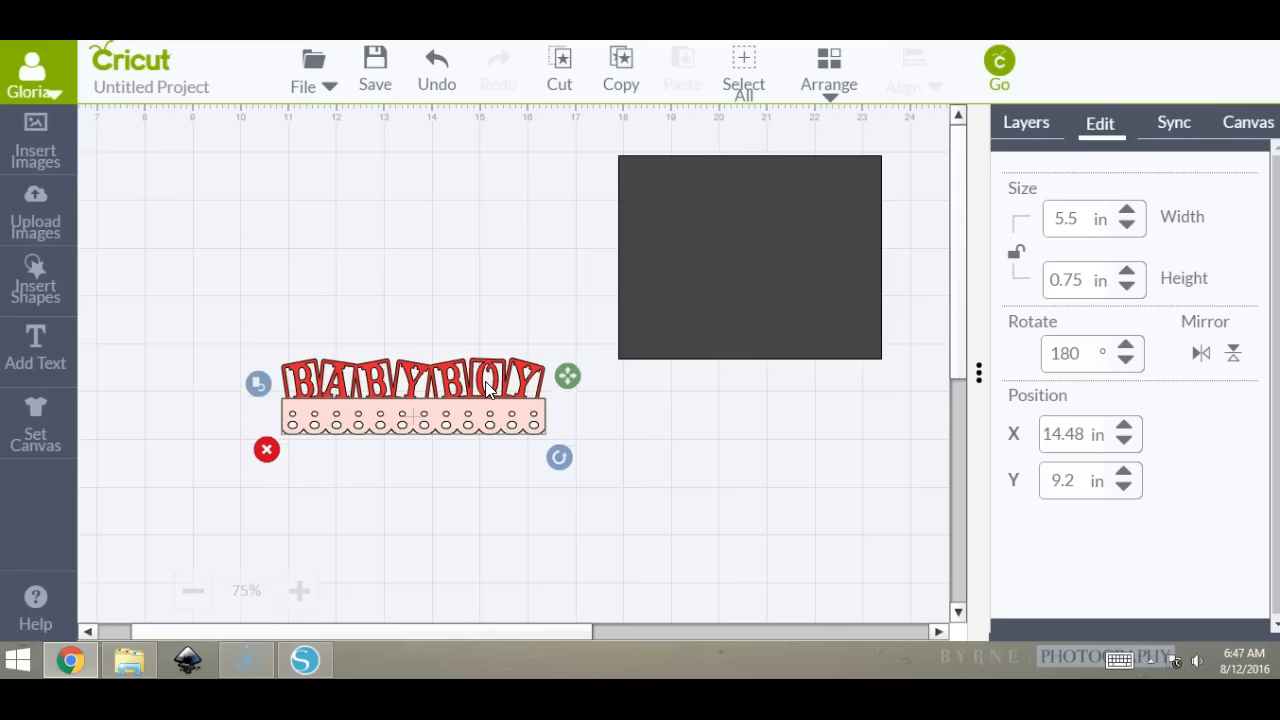
key(Down)
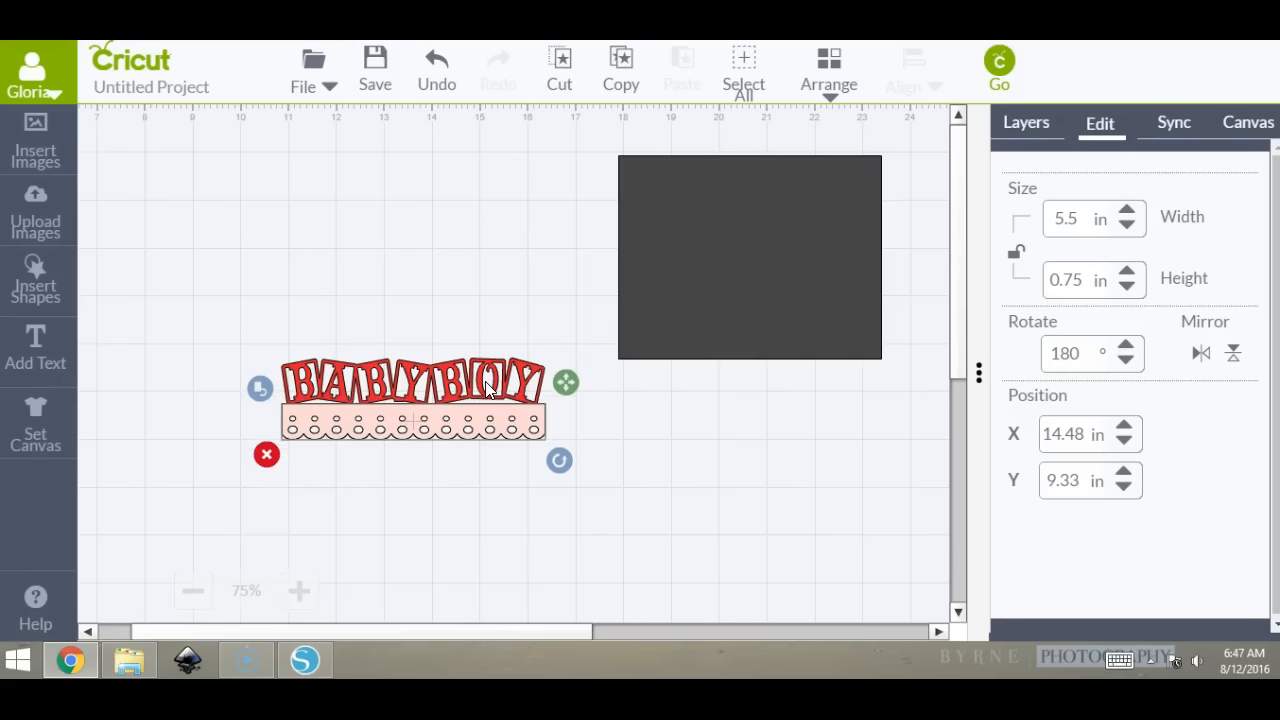
key(Up)
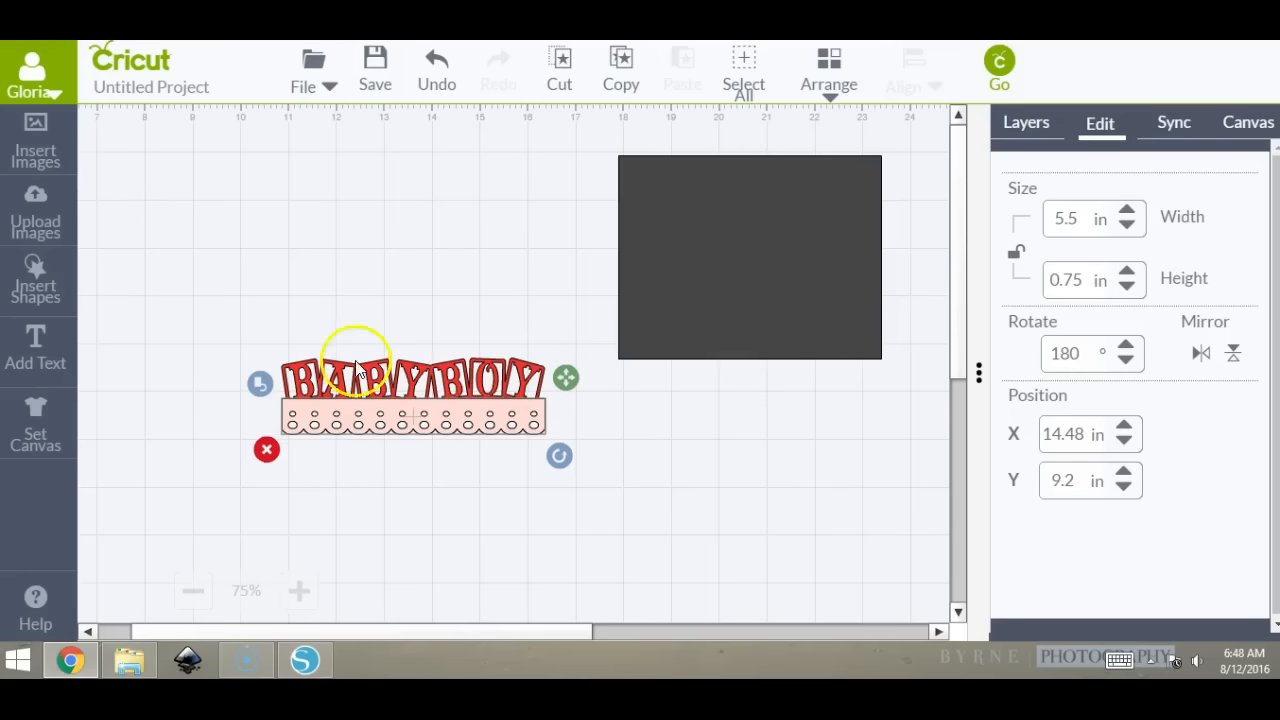
Reselect the scalloped border on its own and nudge it slightly down along the lettering's lower edge.
drag(228, 302, 590, 533)
click(590, 536)
click(417, 434)
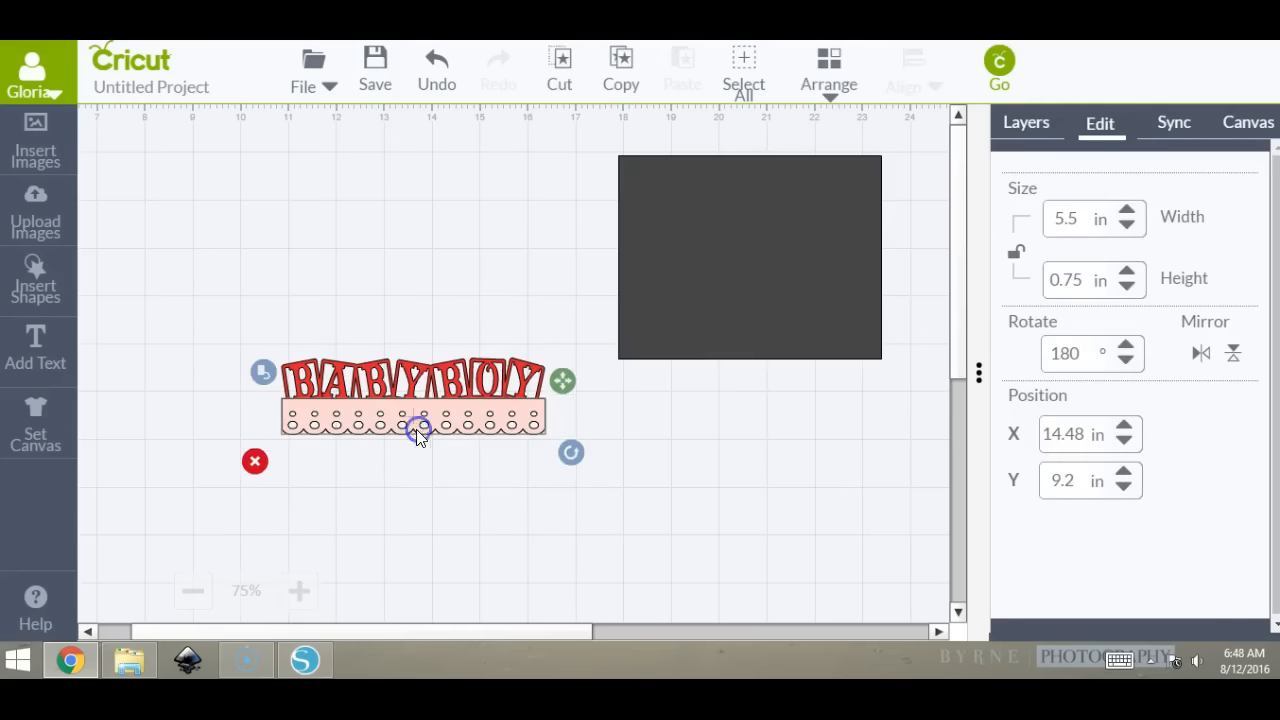
click(411, 427)
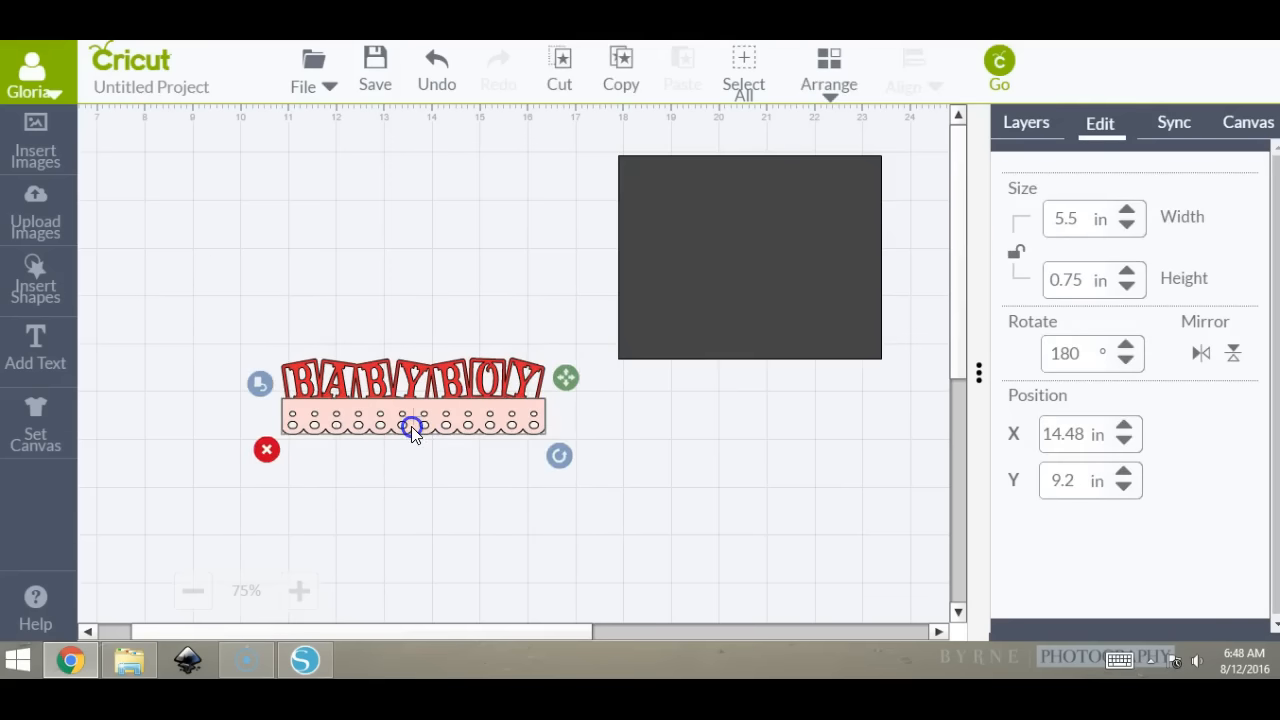
drag(411, 430, 411, 431)
click(334, 449)
Select the lettering and scalloped border together and weld them into one title piece.
drag(266, 297, 583, 513)
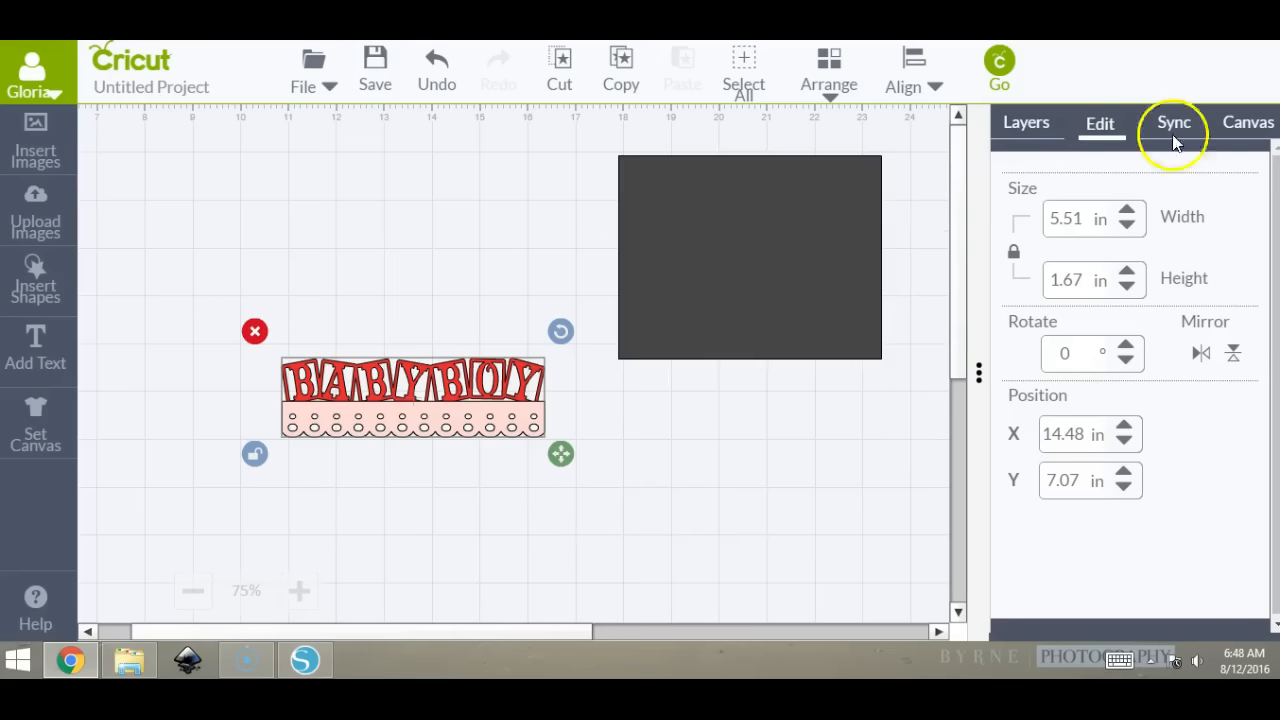
click(1025, 122)
click(1072, 174)
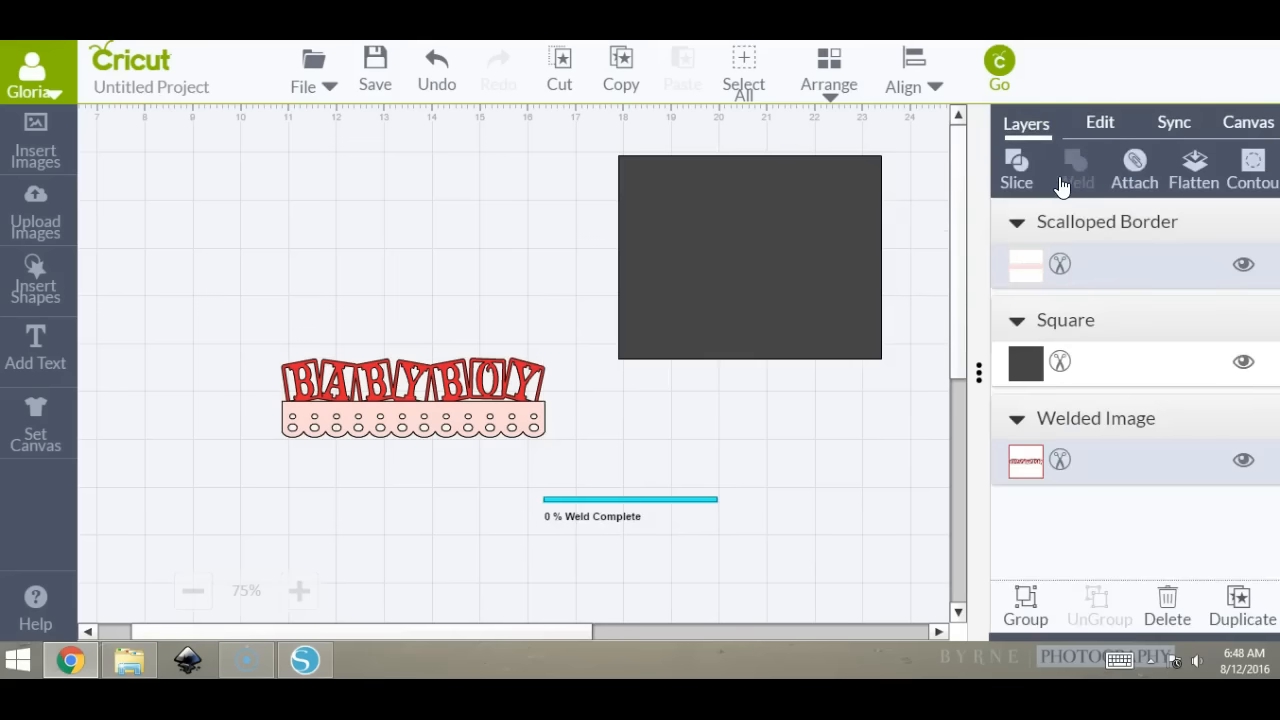
Move the welded title and the card panel farther apart to leave free canvas space between them.
click(460, 452)
drag(460, 452, 322, 480)
drag(740, 300, 697, 268)
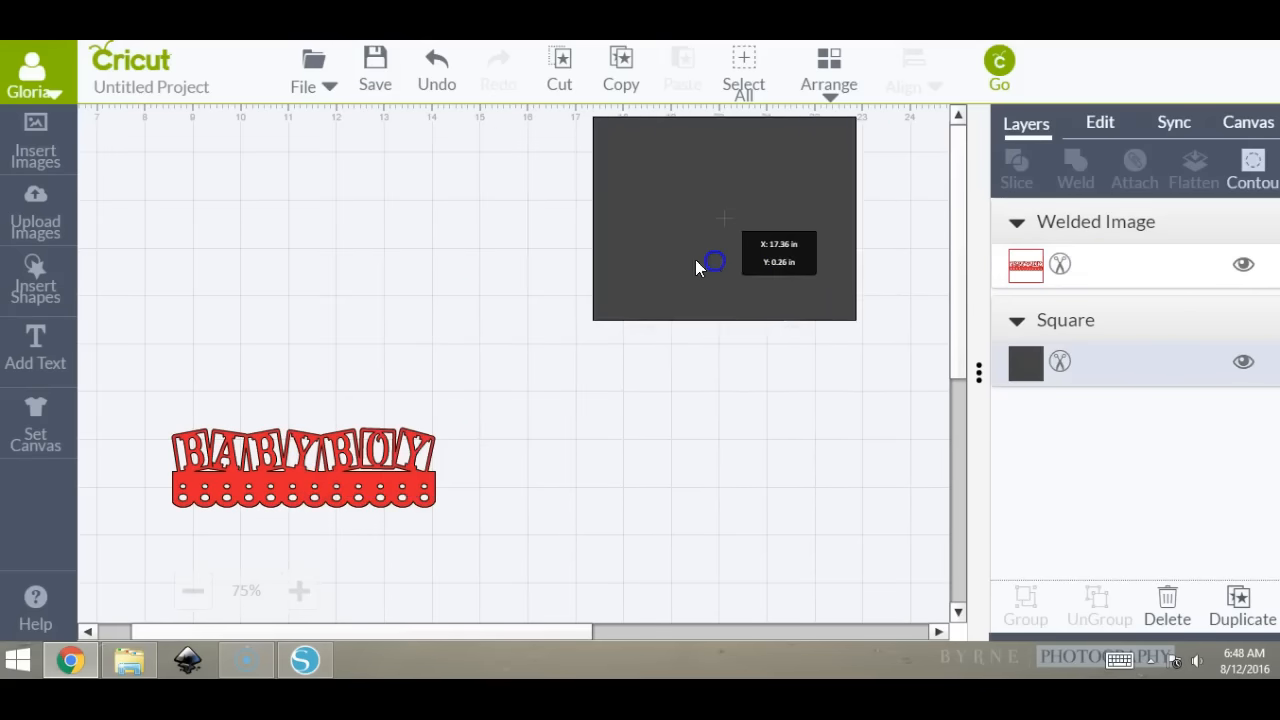
click(35, 285)
click(366, 267)
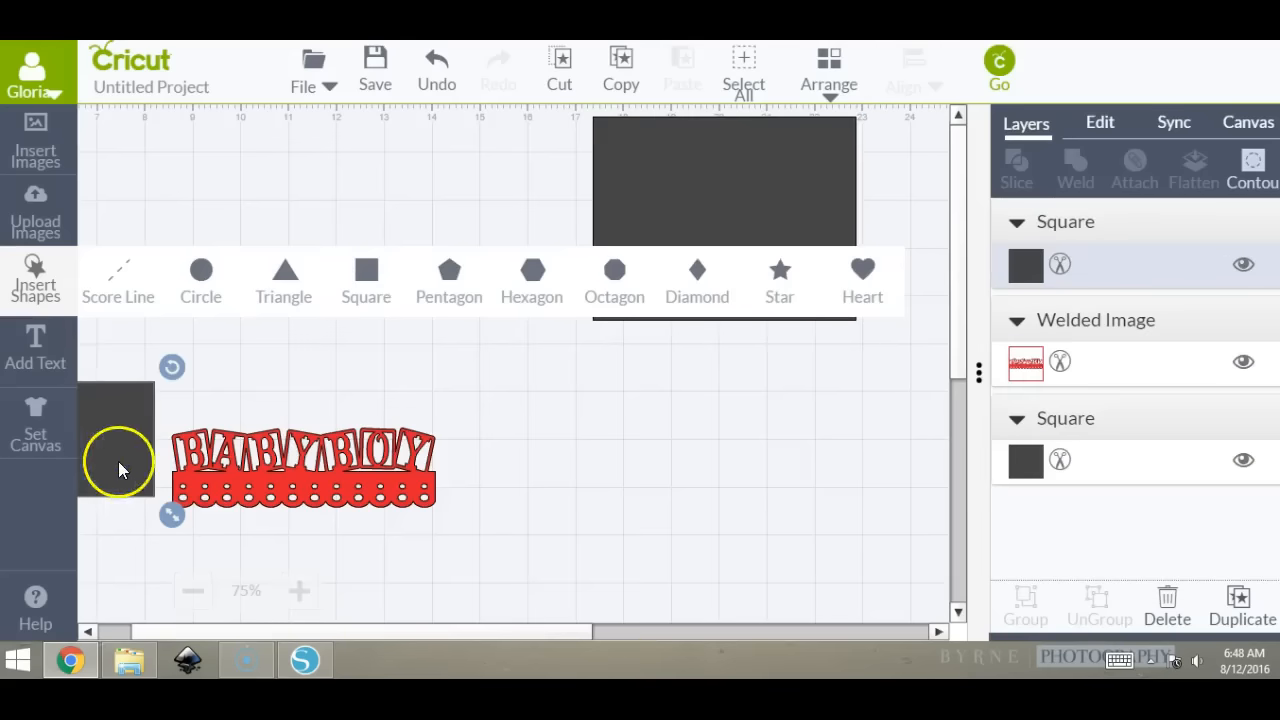
drag(118, 470, 394, 366)
click(298, 281)
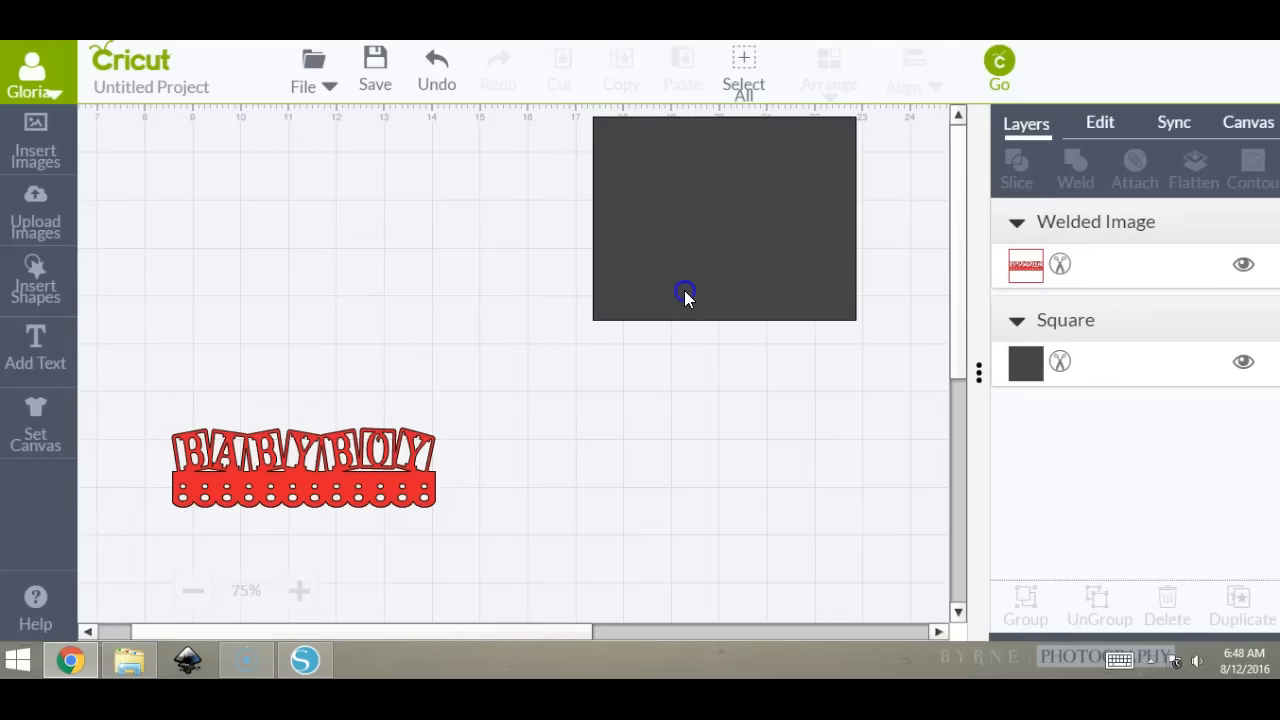
Duplicate the card panel, placing the copy above the BABYBOY title, and unlock the copy's proportions.
click(685, 295)
click(1238, 608)
drag(791, 257, 395, 296)
click(1098, 123)
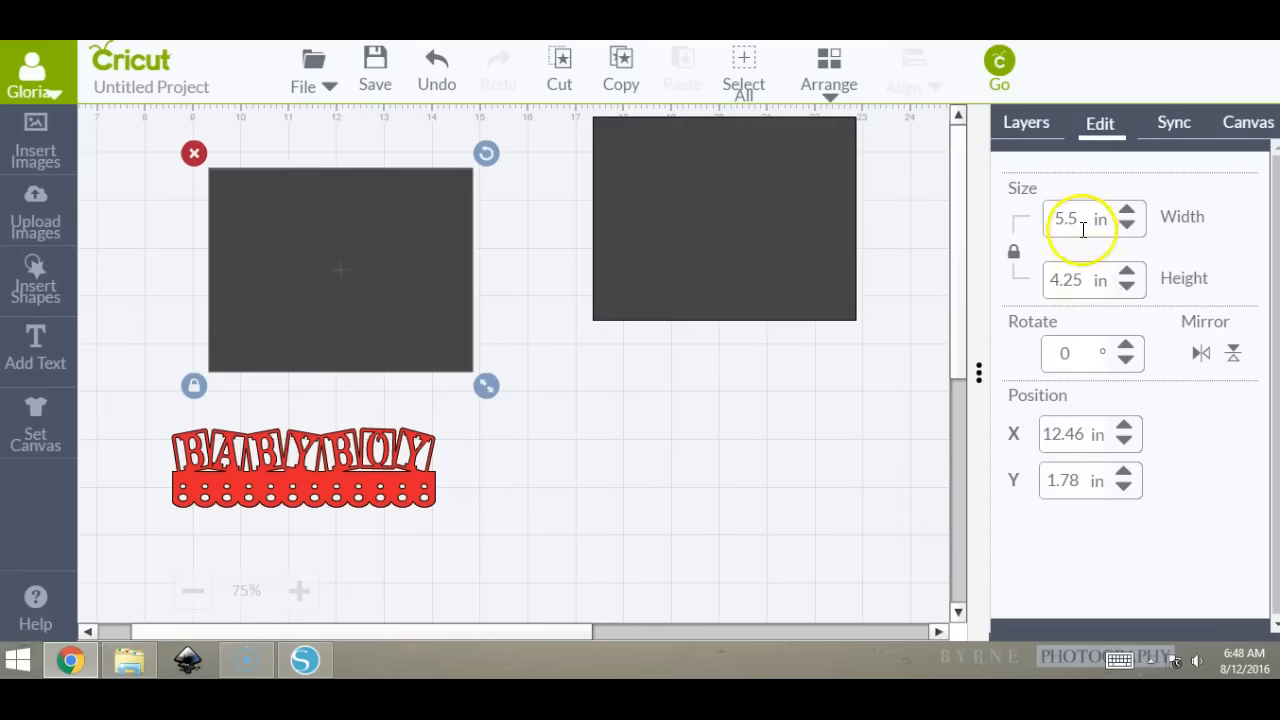
click(1013, 252)
drag(1086, 281, 1035, 285)
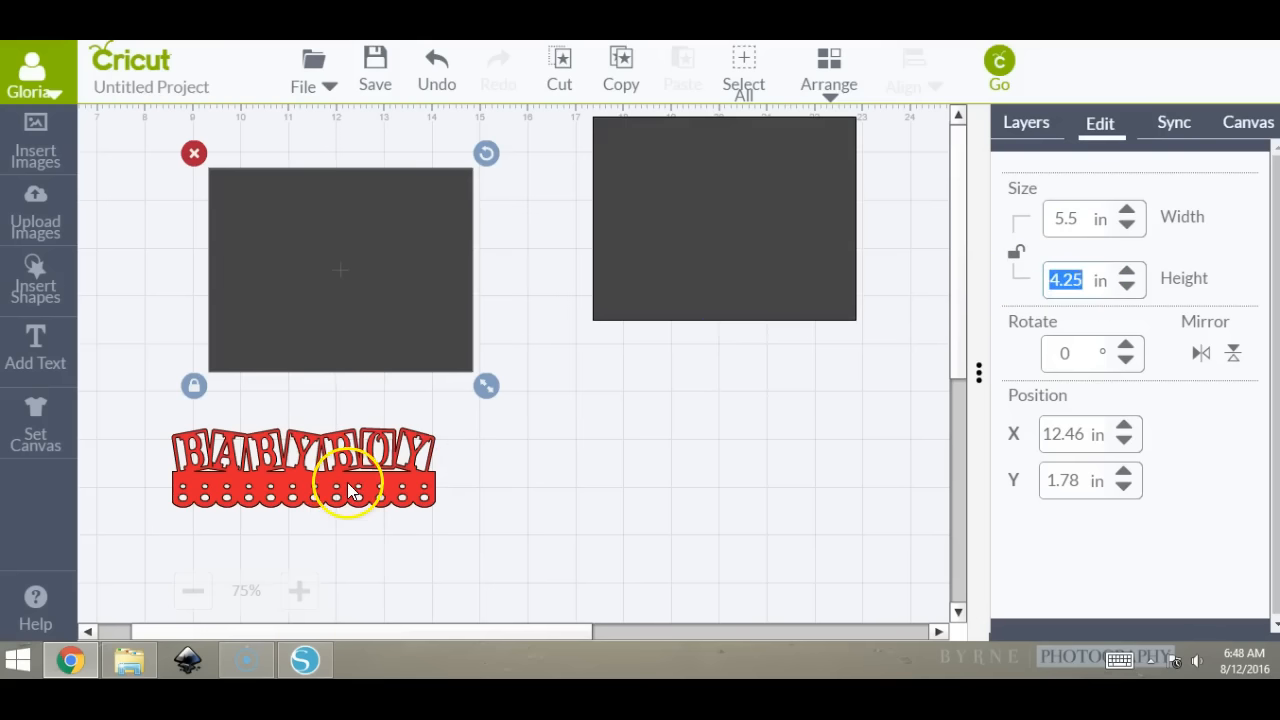
Resize the welded title to 5.50 in wide and 1.75 in high with unlocked proportions, and move it under the duplicate panel.
click(349, 478)
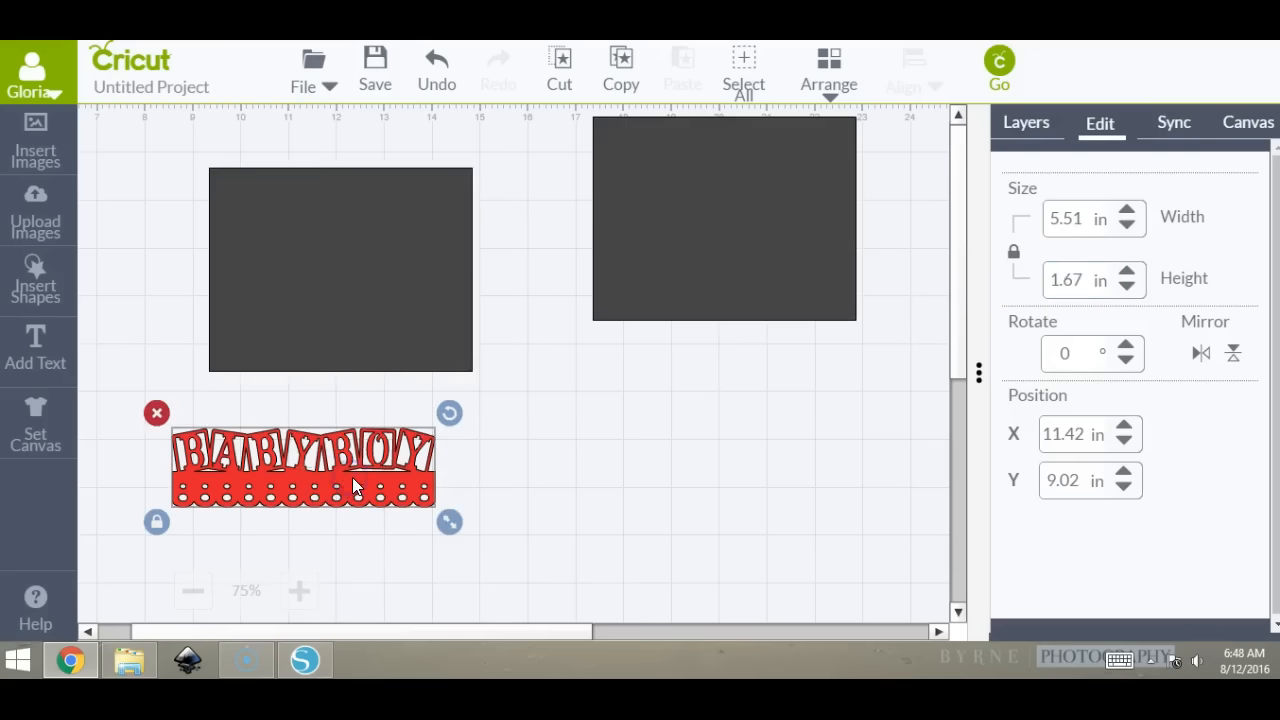
click(365, 512)
click(1089, 212)
click(1090, 276)
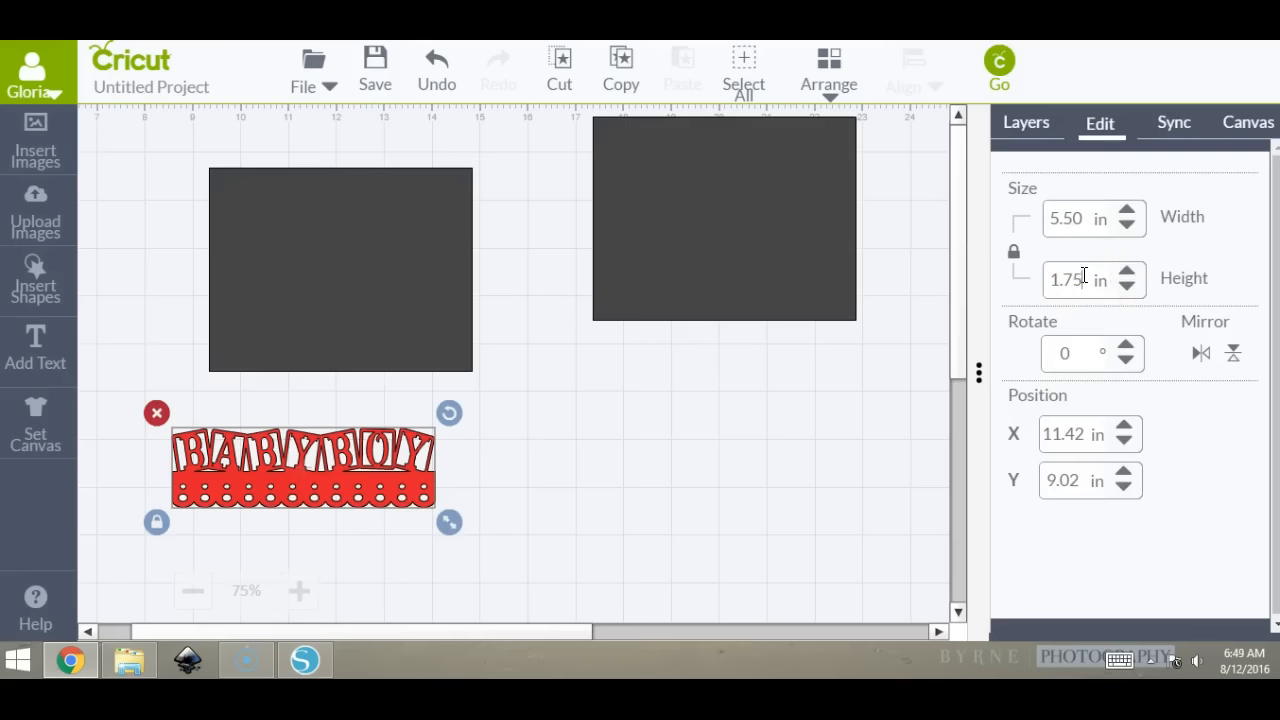
key(Return)
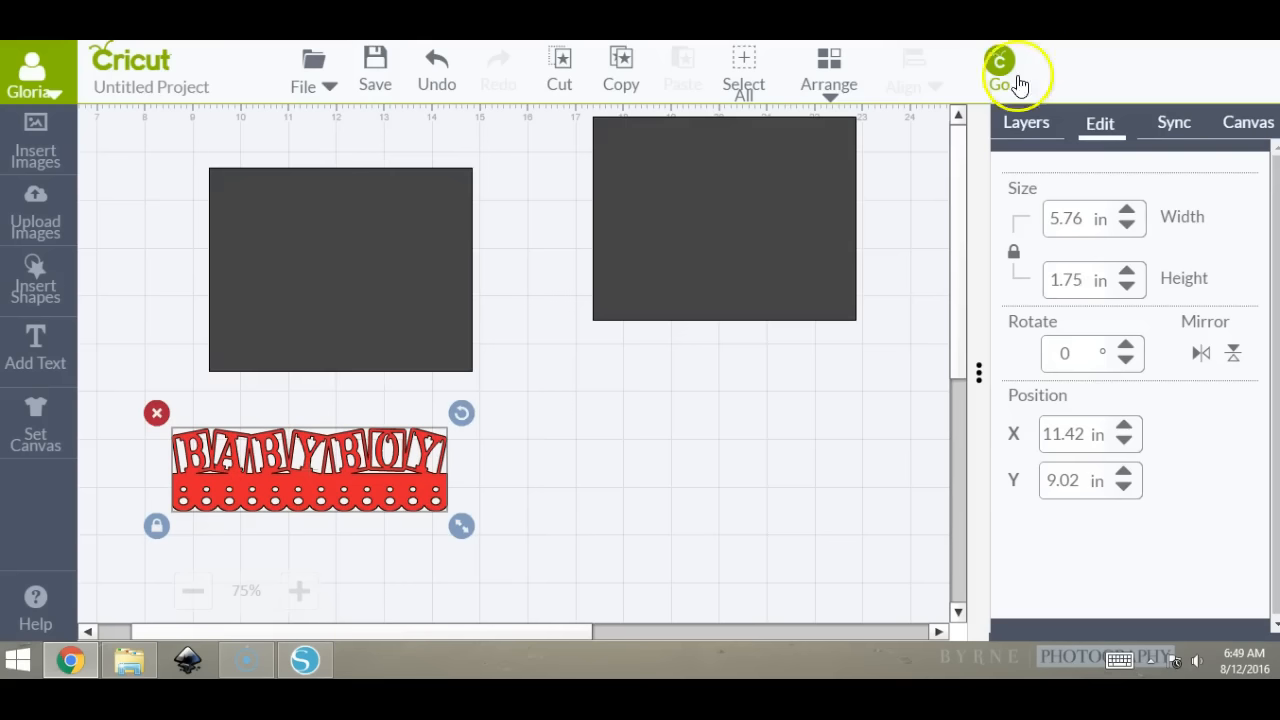
click(1014, 252)
click(1085, 213)
key(Return)
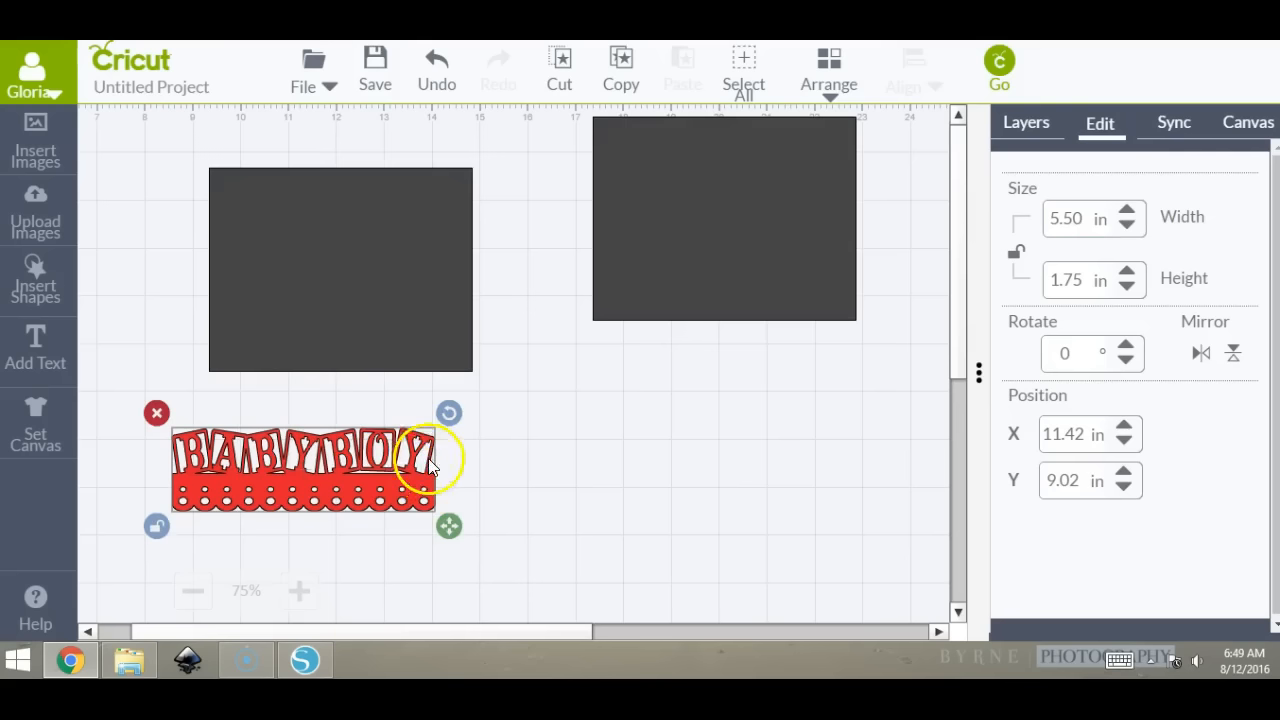
drag(402, 503, 455, 530)
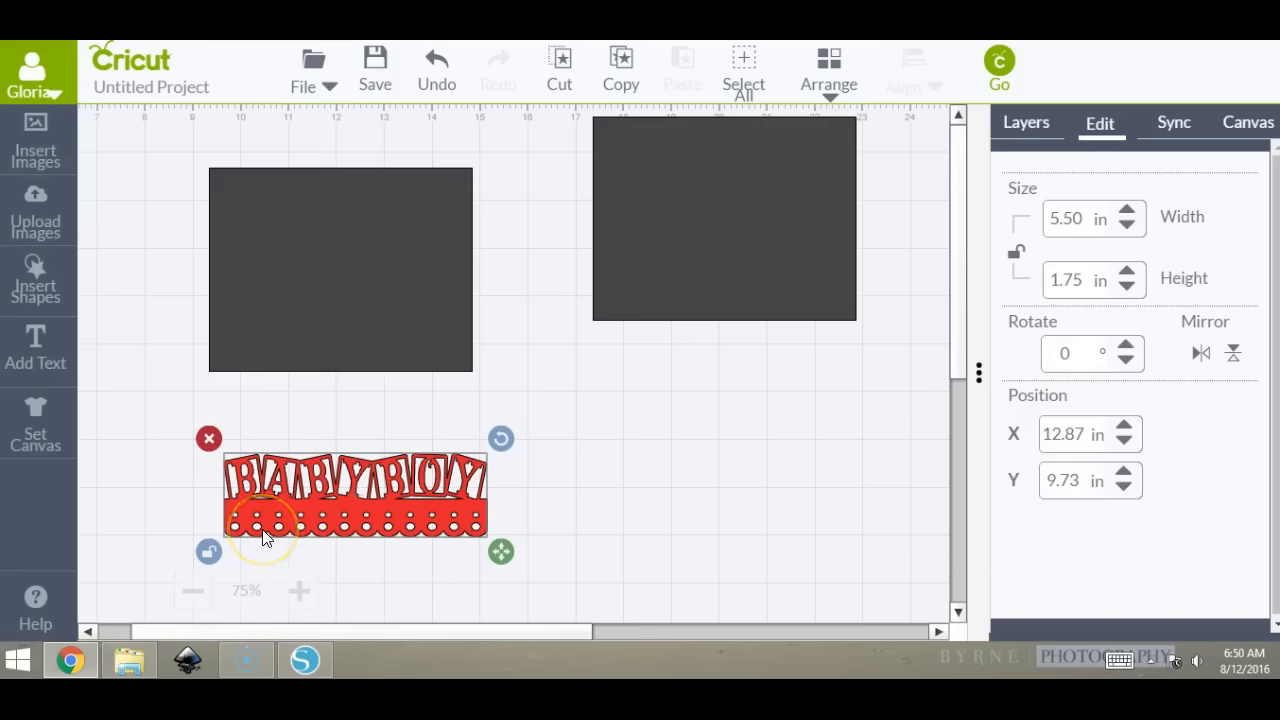
Set the duplicate panel's height to 2.50 in and move it down onto the lettering's top edge.
click(366, 289)
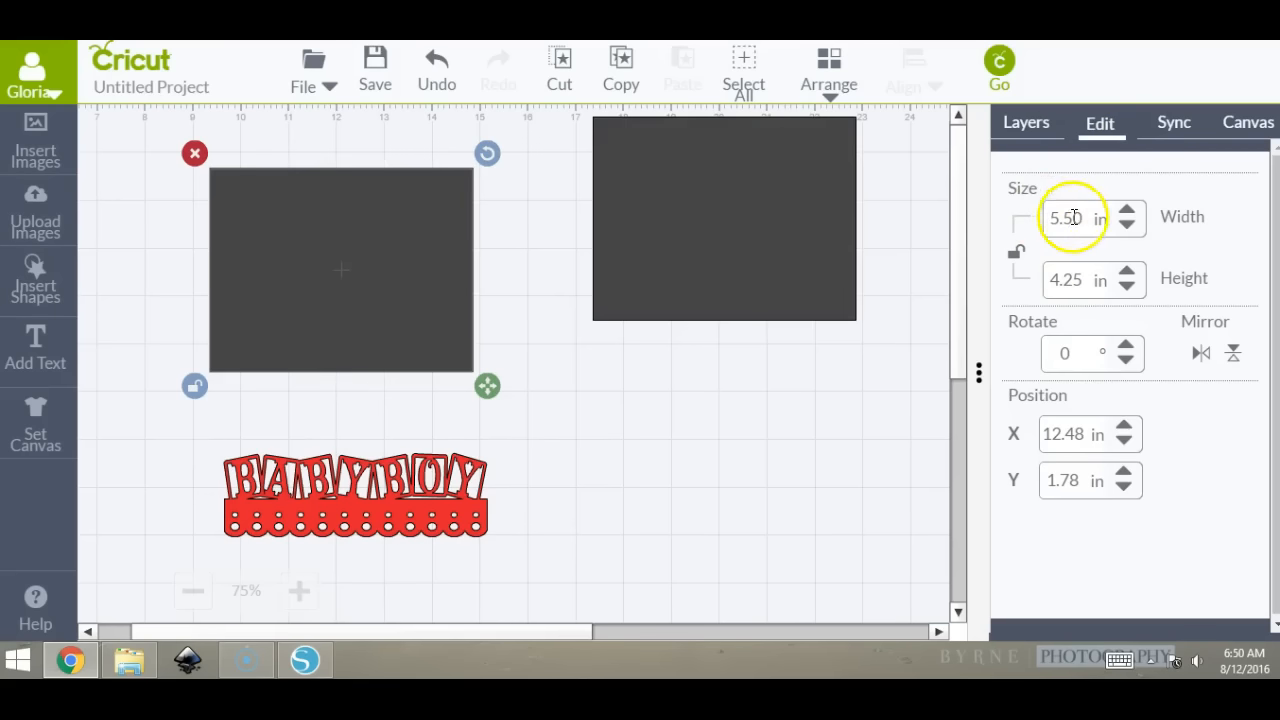
click(1049, 281)
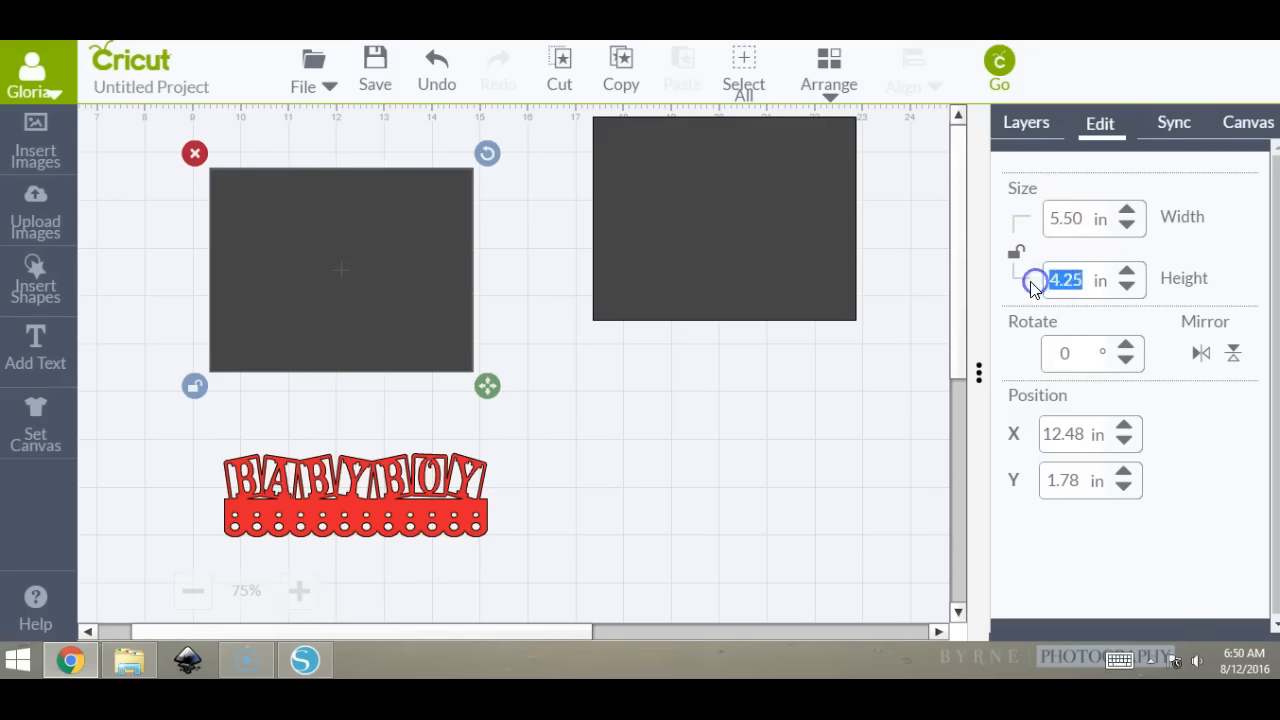
key(BackSpace)
key(Return)
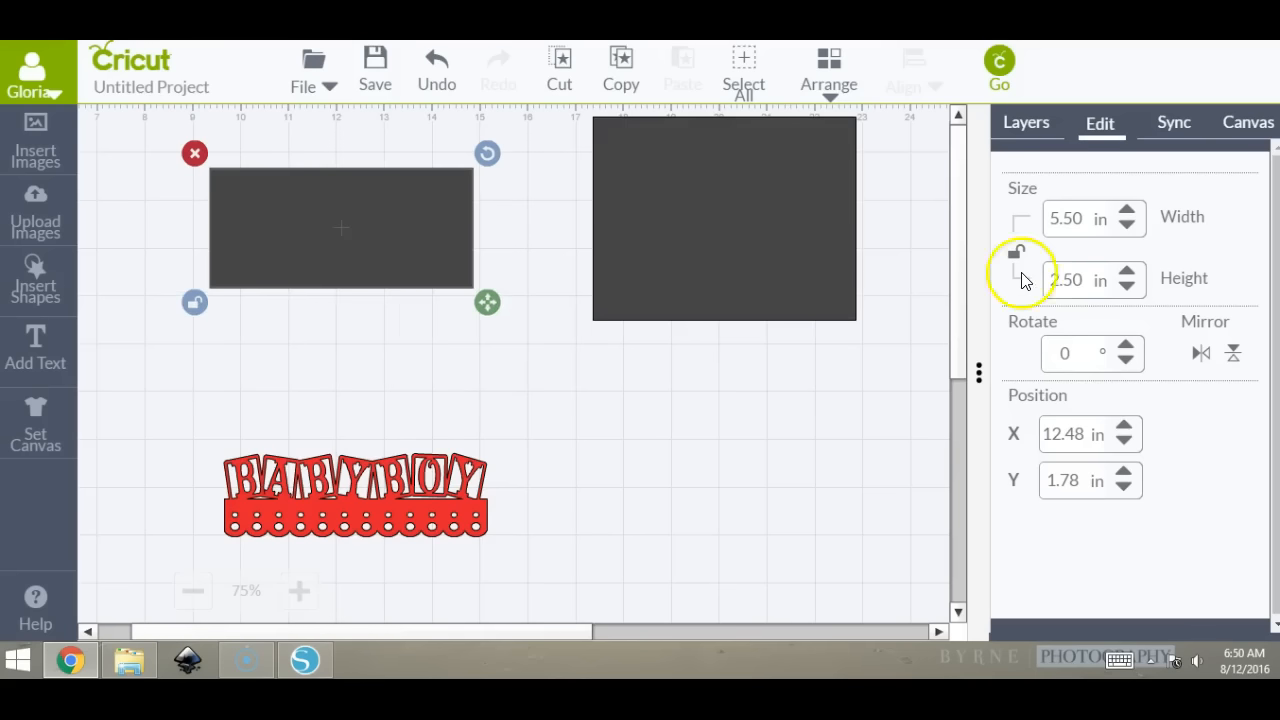
drag(393, 218, 406, 378)
Insert a new square, enlarge it to about 5.82 in and place it beside the title.
click(748, 254)
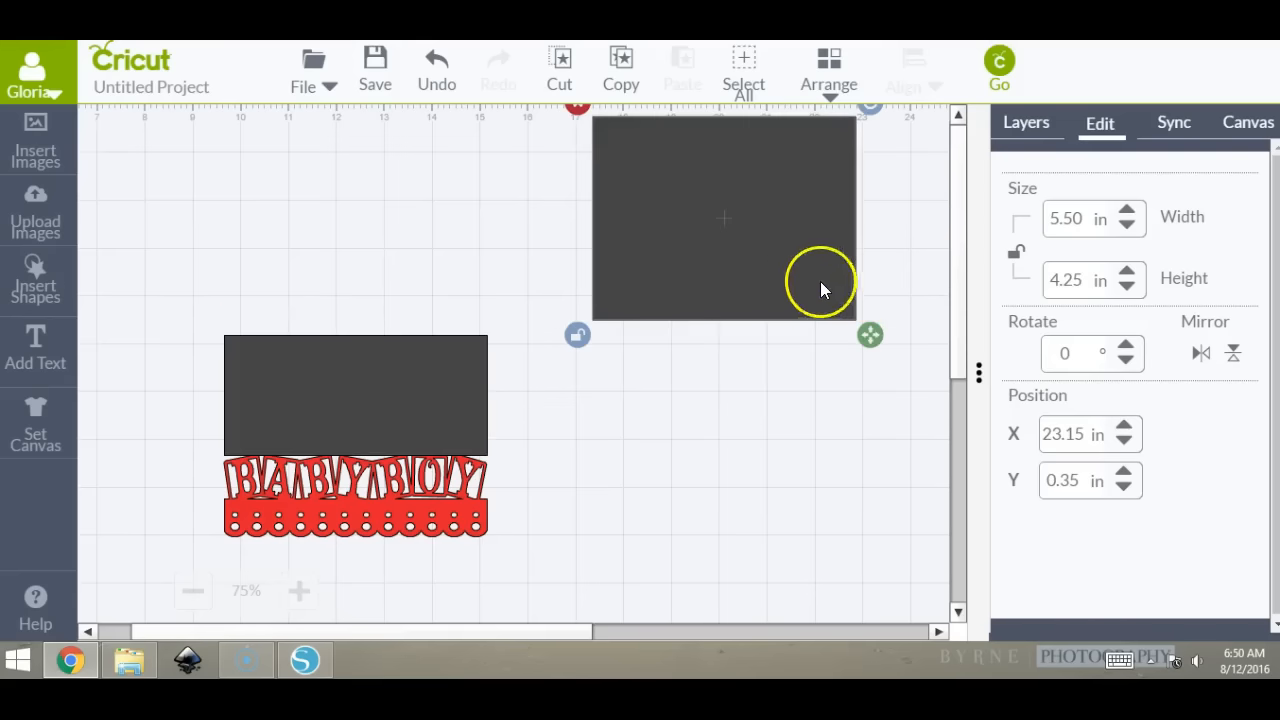
click(35, 278)
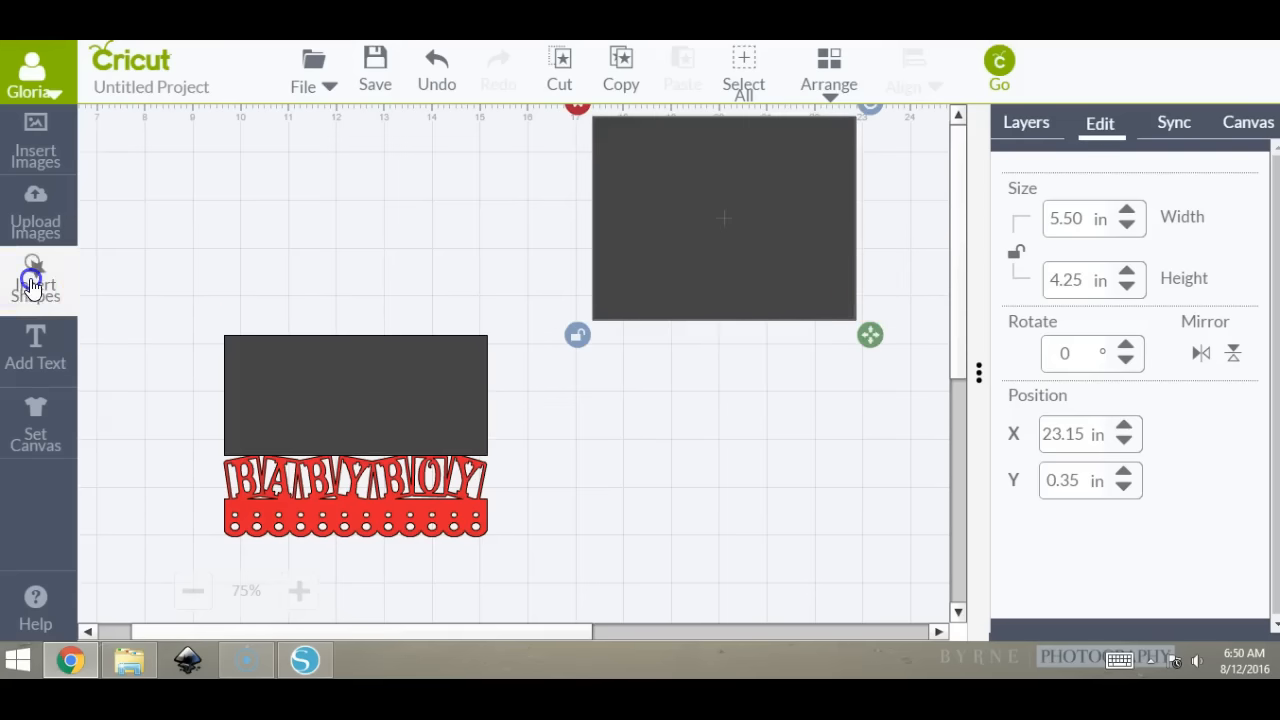
click(366, 270)
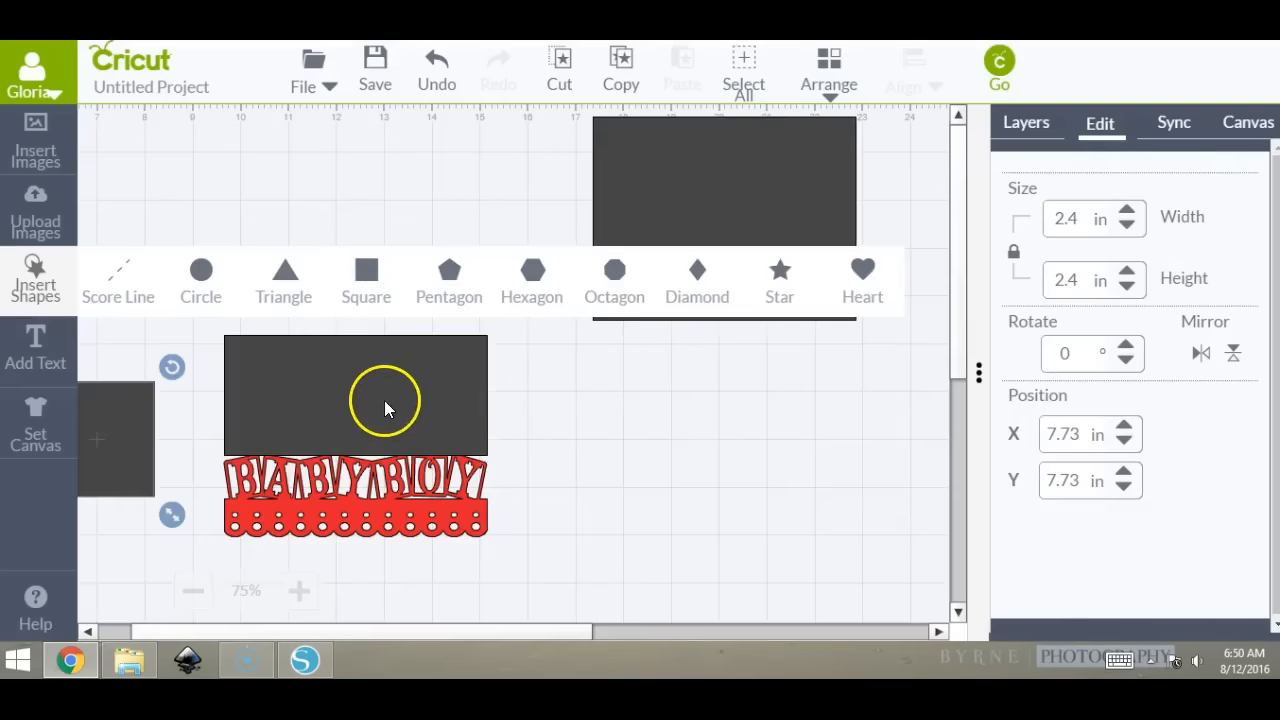
click(123, 411)
drag(173, 515, 404, 678)
drag(131, 357, 88, 362)
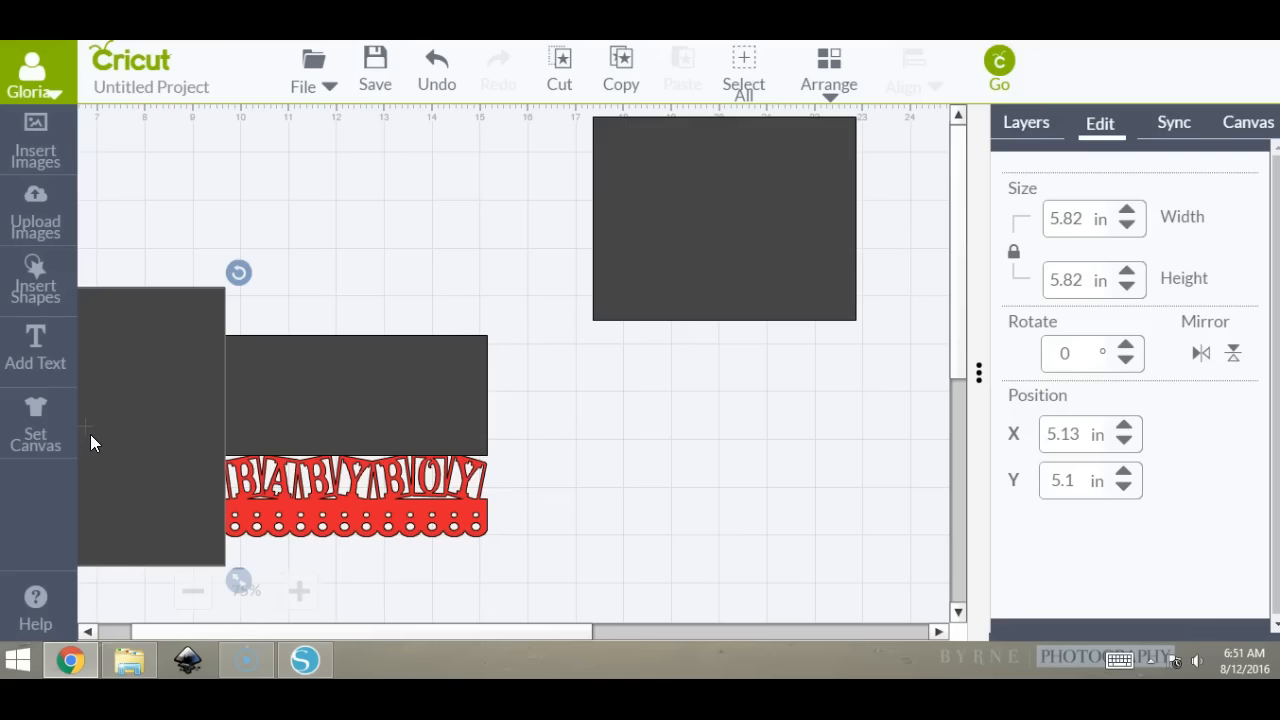
Nudge the 2.5 in high panel down against the lettering and move the new square farther away from both pieces.
mouse_move(381, 378)
mouse_down()
mouse_move(397, 377)
mouse_move(371, 369)
mouse_move(380, 379)
mouse_up()
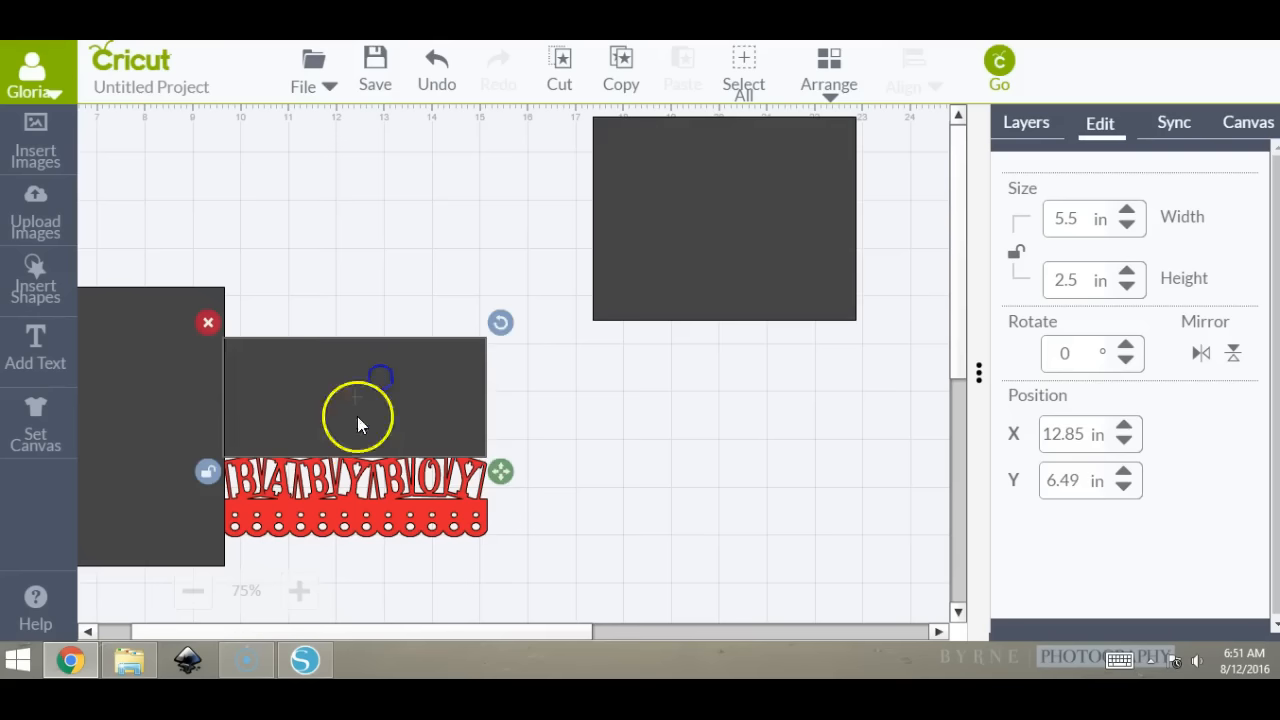
drag(357, 486, 362, 492)
drag(504, 260, 143, 593)
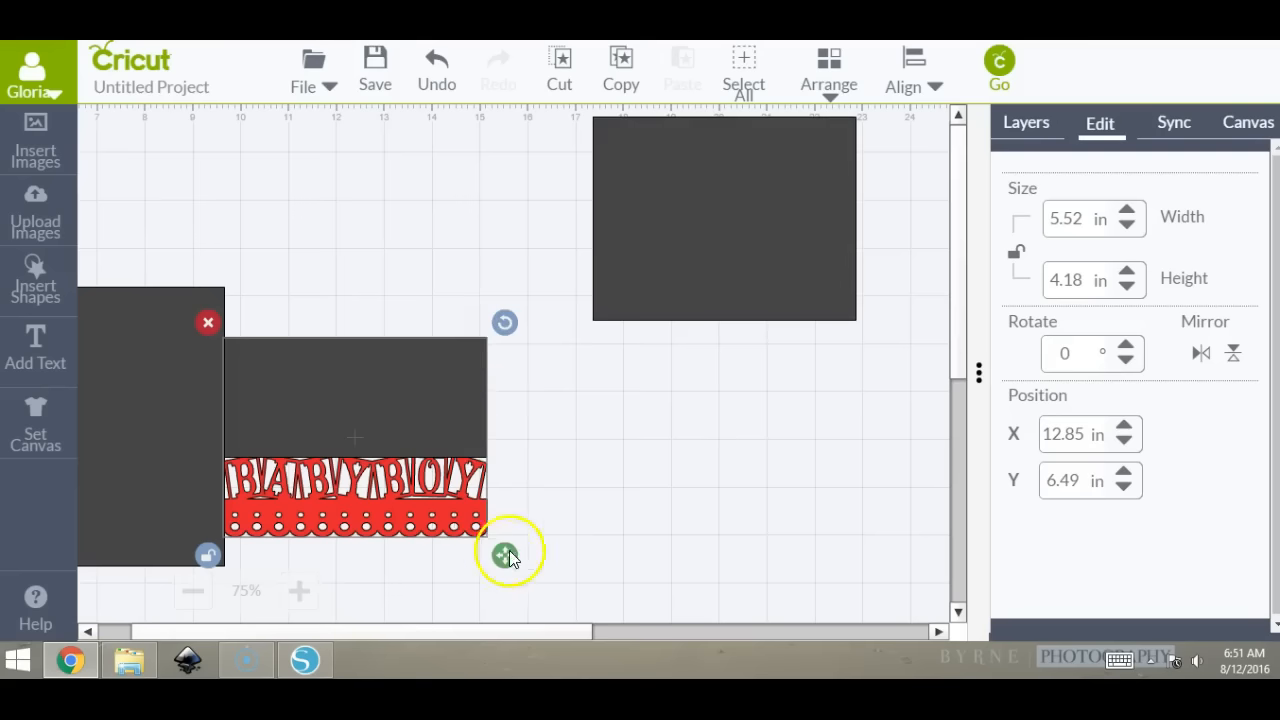
drag(205, 456, 79, 410)
drag(189, 306, 515, 550)
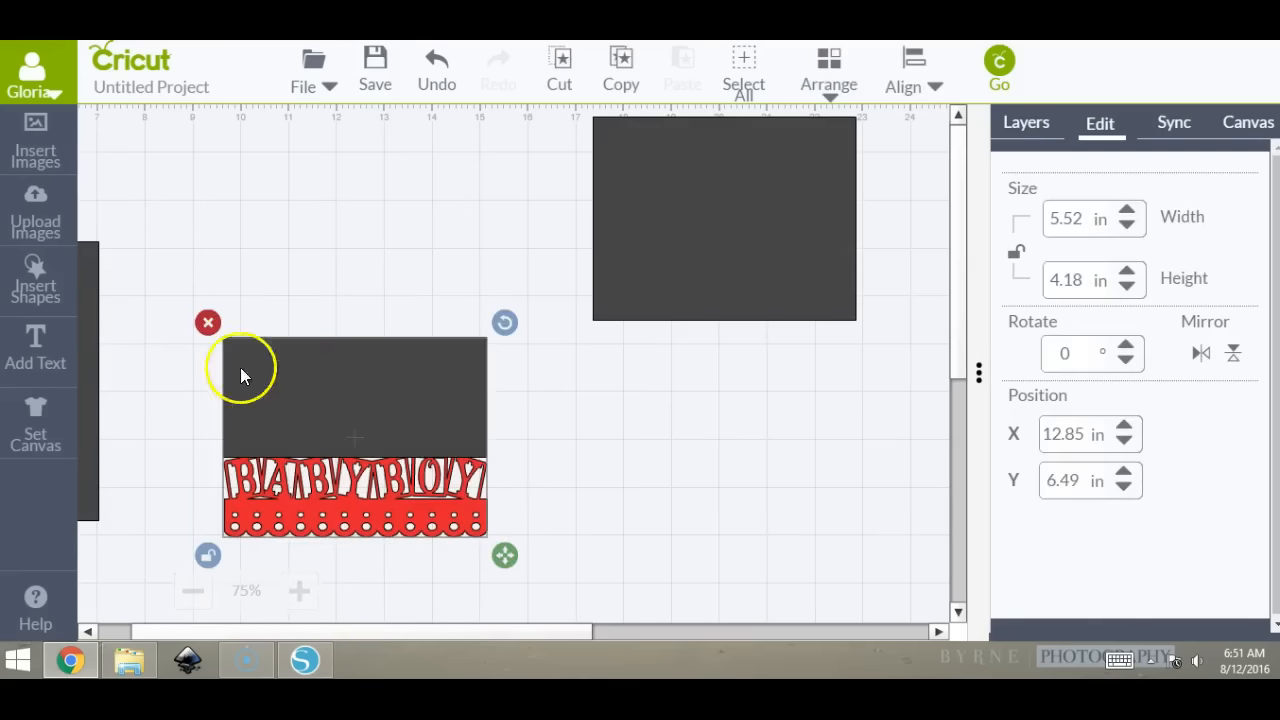
Select only the 2.5 in high panel and nudge it up to a Y position of 6.41 in.
click(455, 412)
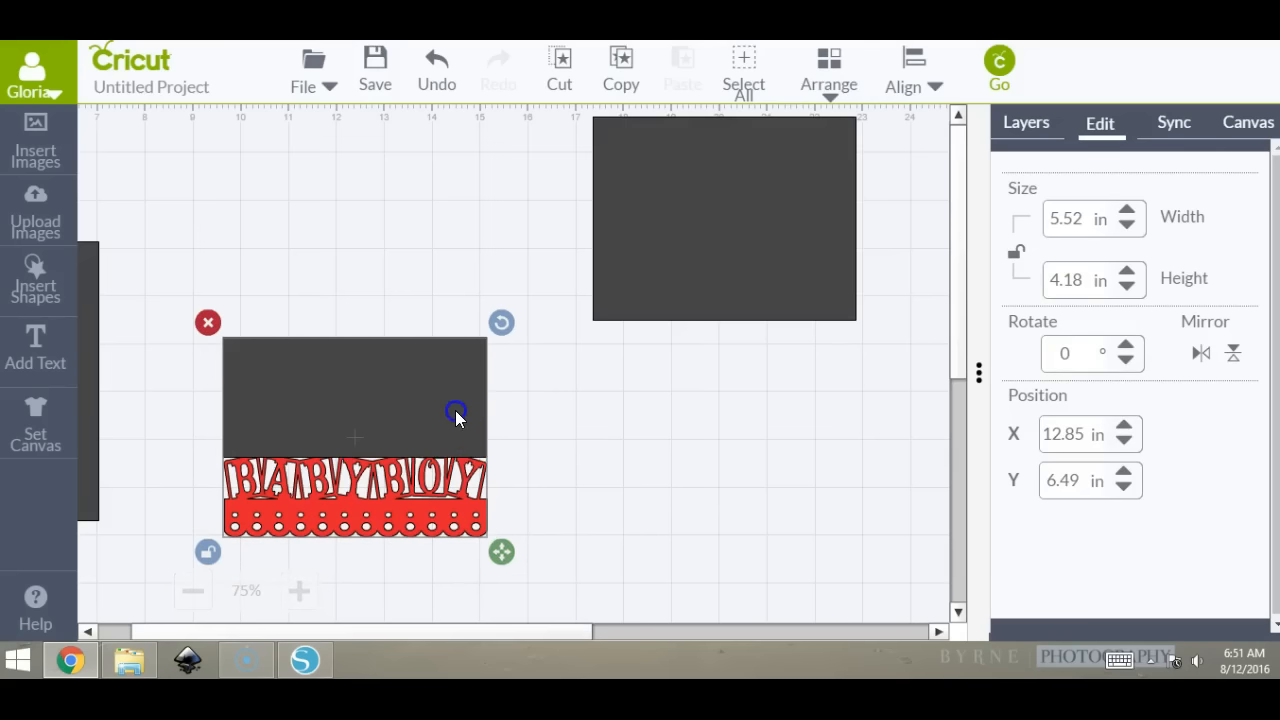
click(538, 452)
drag(457, 408, 457, 406)
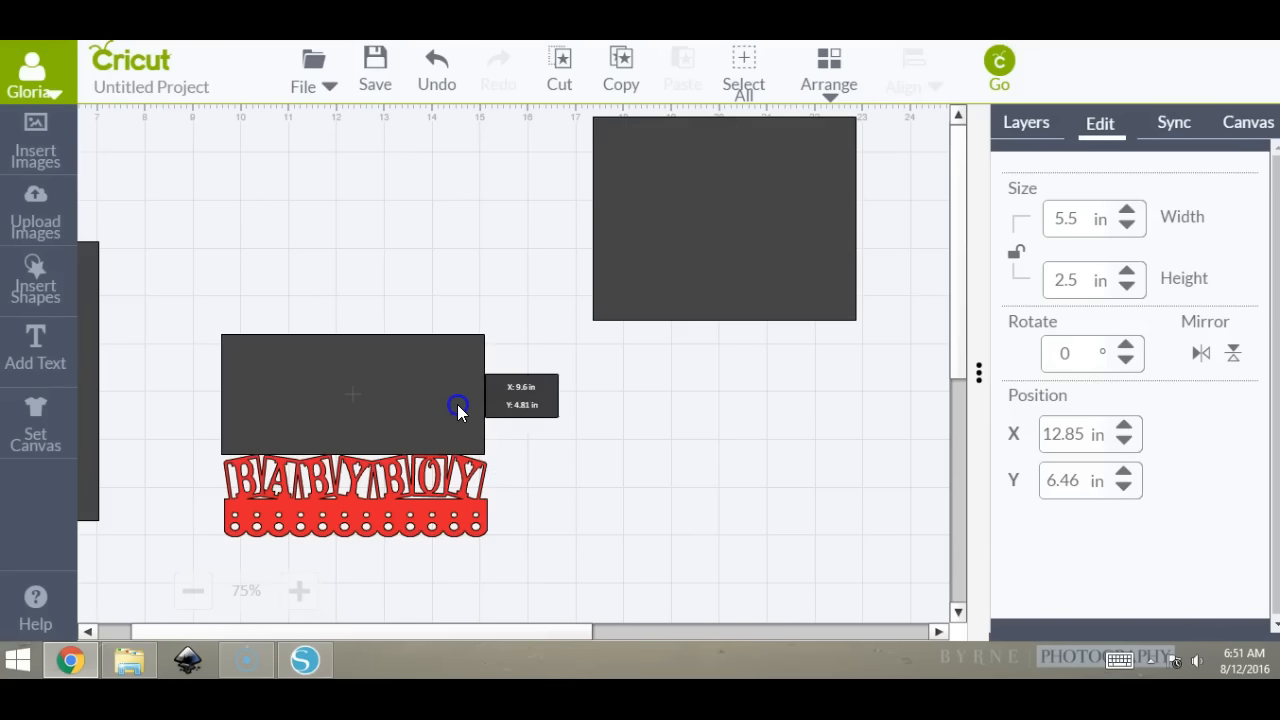
drag(459, 410, 461, 408)
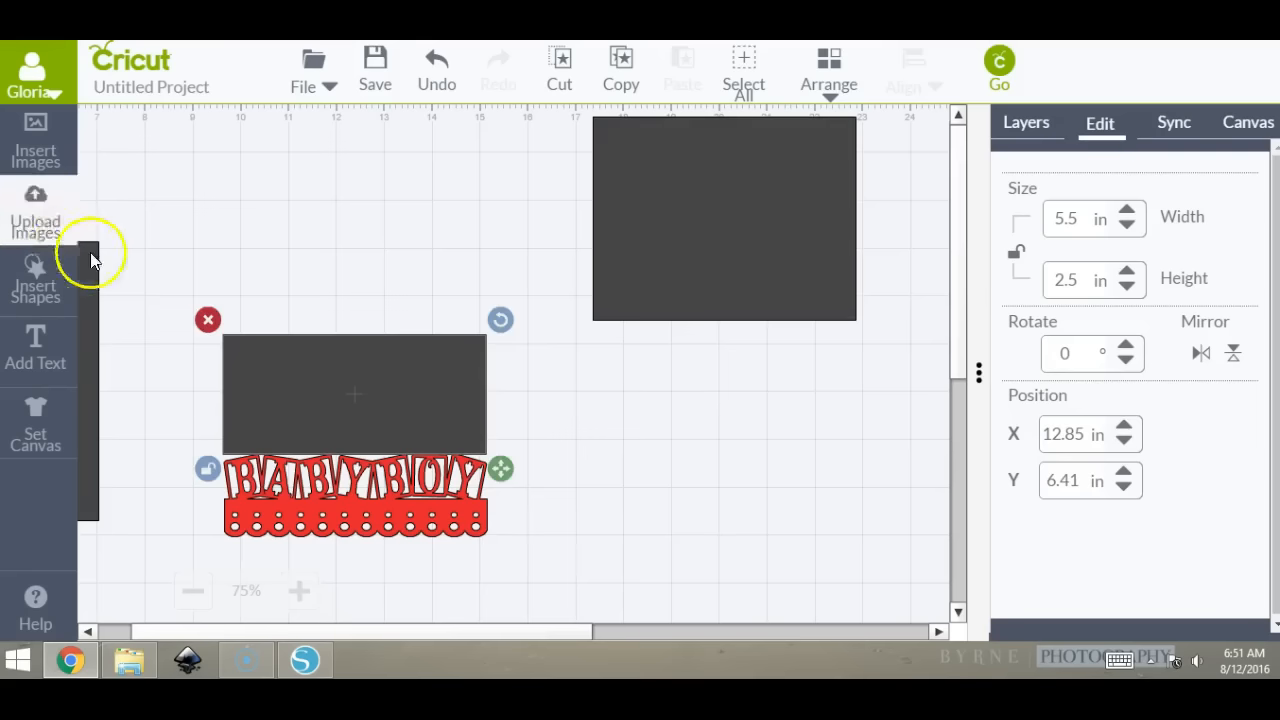
Select the 2.5 in high panel and the title together and align their right edges.
click(197, 260)
drag(192, 257, 590, 608)
click(910, 83)
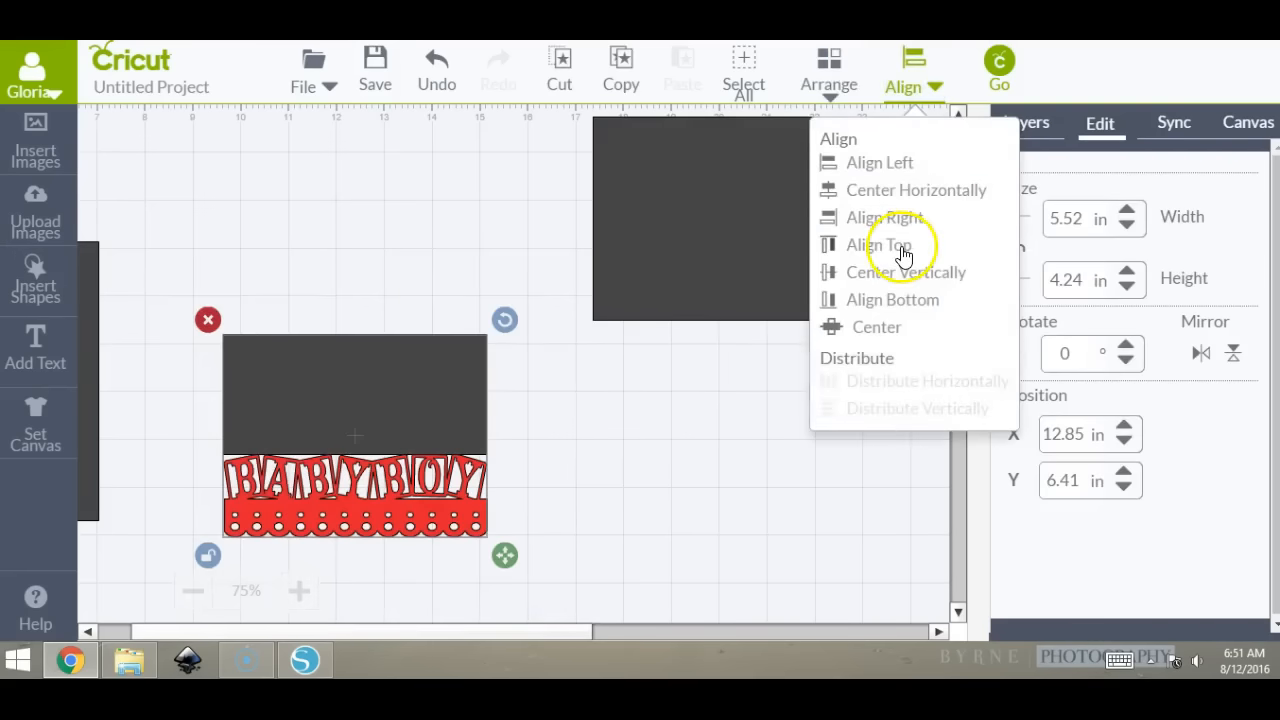
click(910, 218)
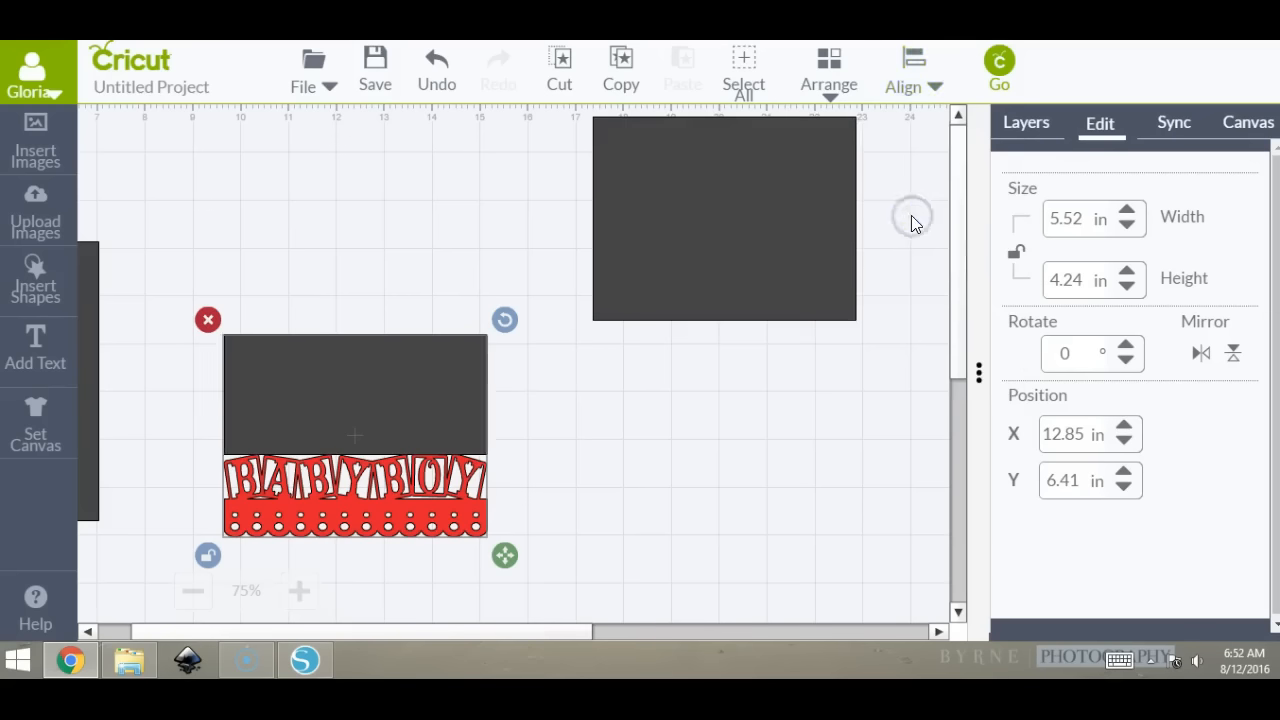
Weld the panel and title into one card front and move it below the 5.5 x 4.25 in card panel.
click(1034, 124)
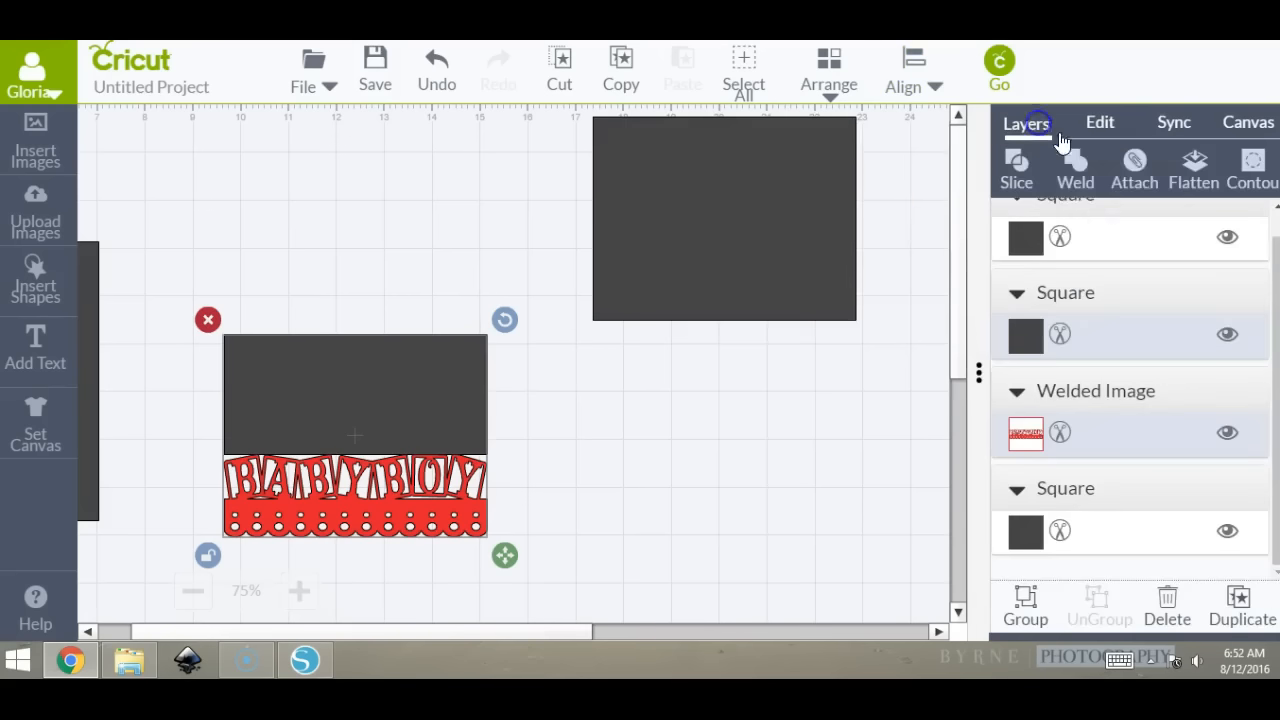
click(1085, 176)
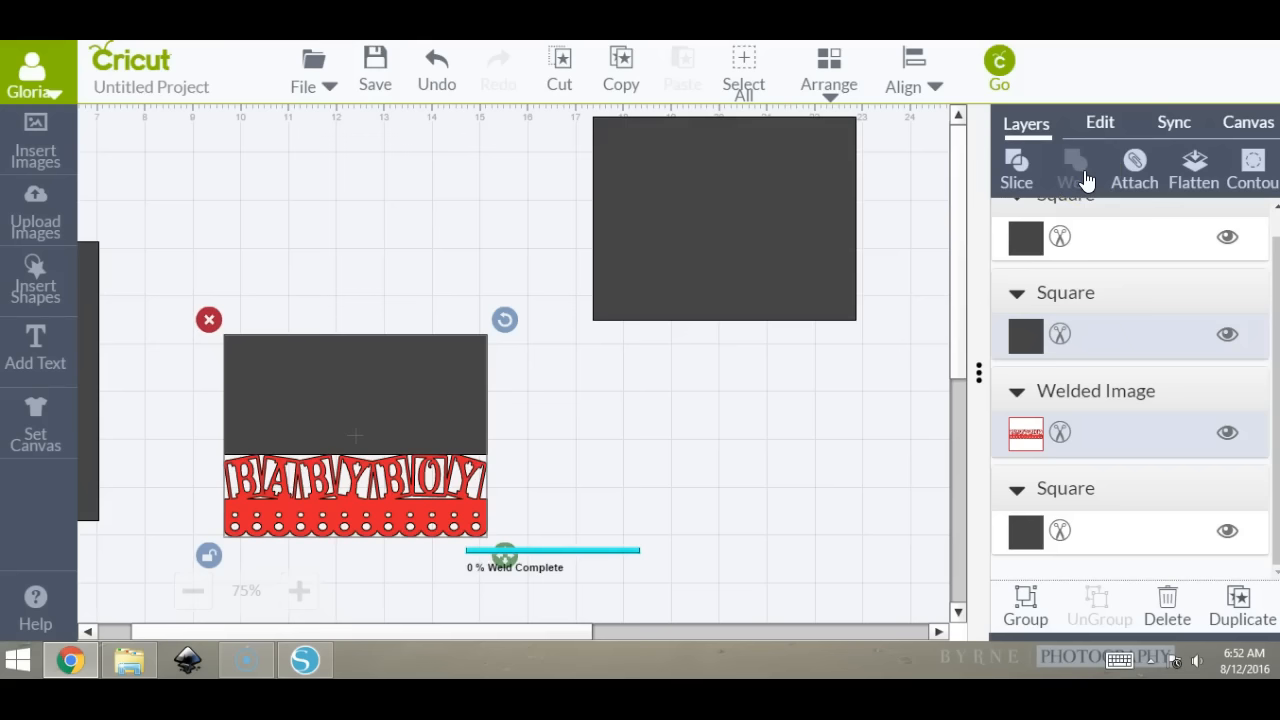
click(425, 407)
drag(425, 410, 680, 471)
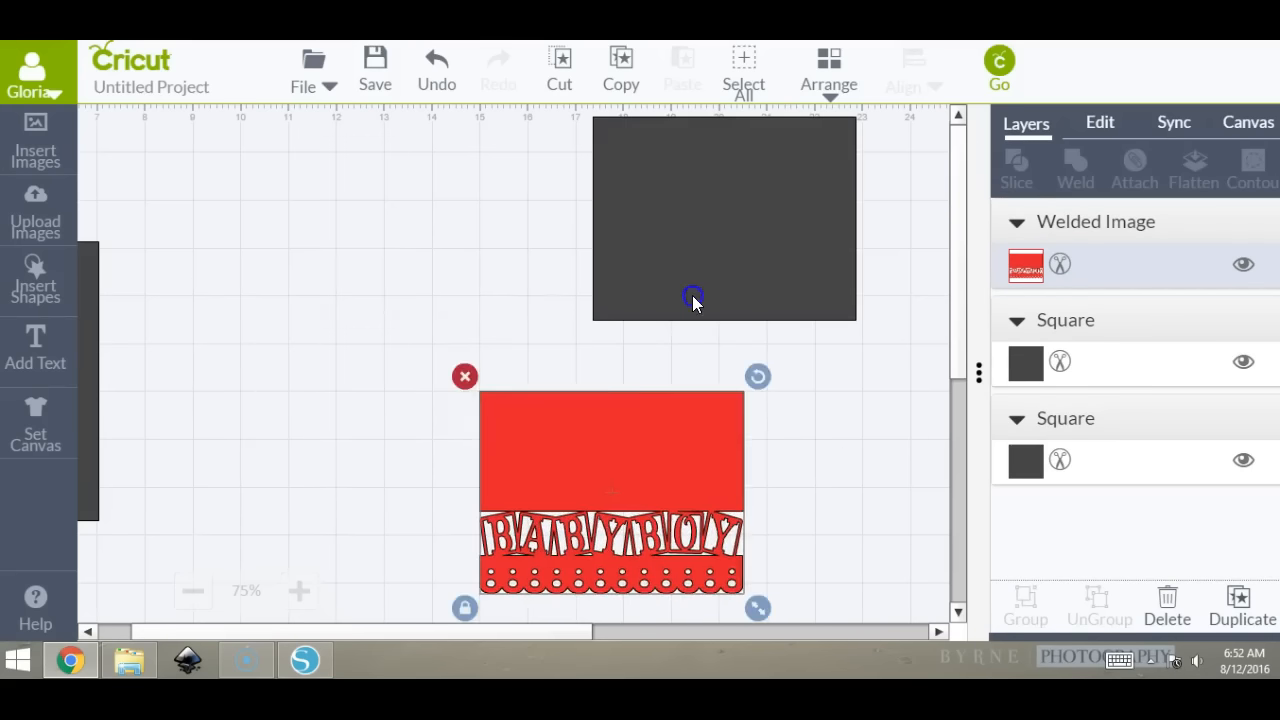
Place the 5.5 x 4.25 in card panel against the welded card front's top edge and align their right edges.
click(681, 302)
drag(681, 302, 565, 370)
drag(395, 139, 803, 608)
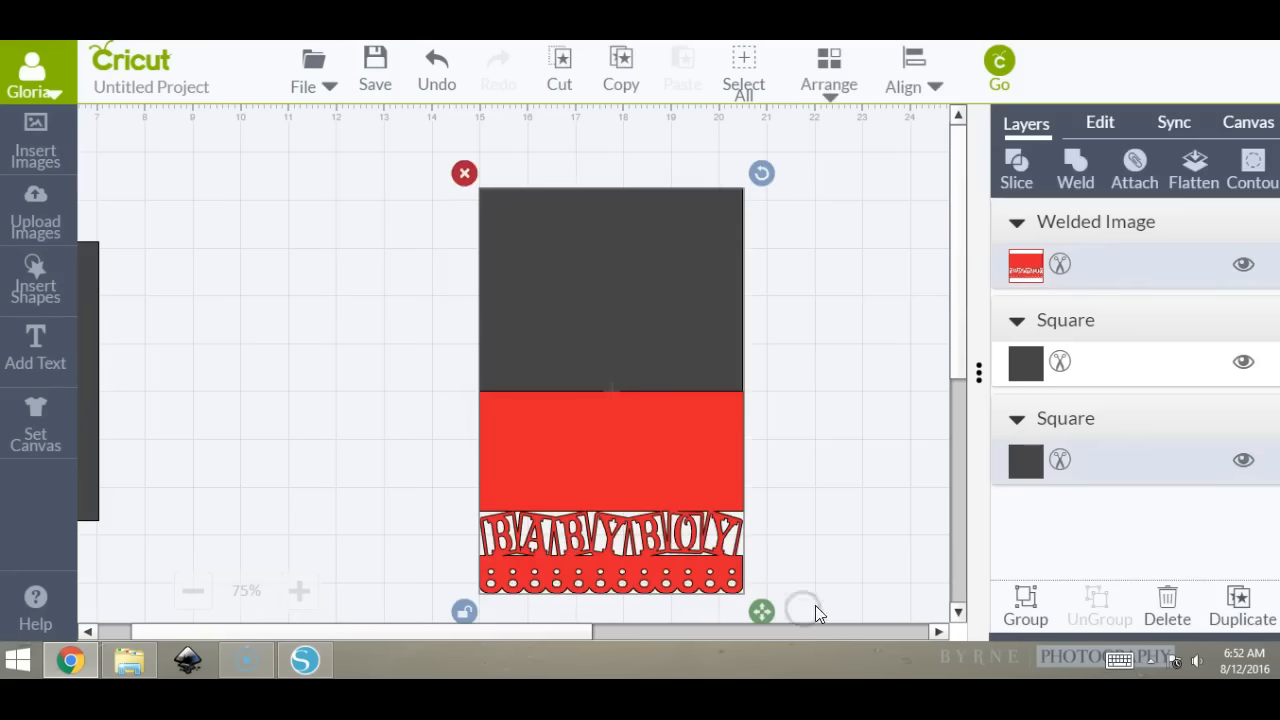
click(912, 86)
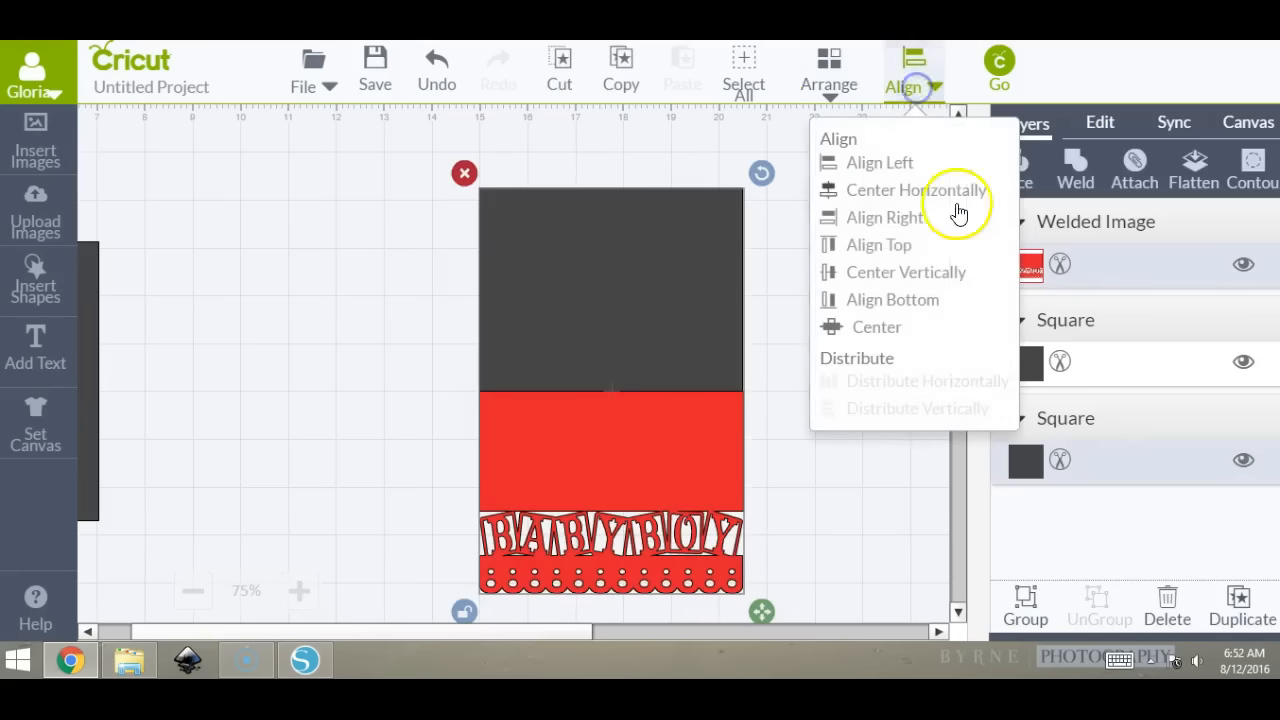
click(875, 218)
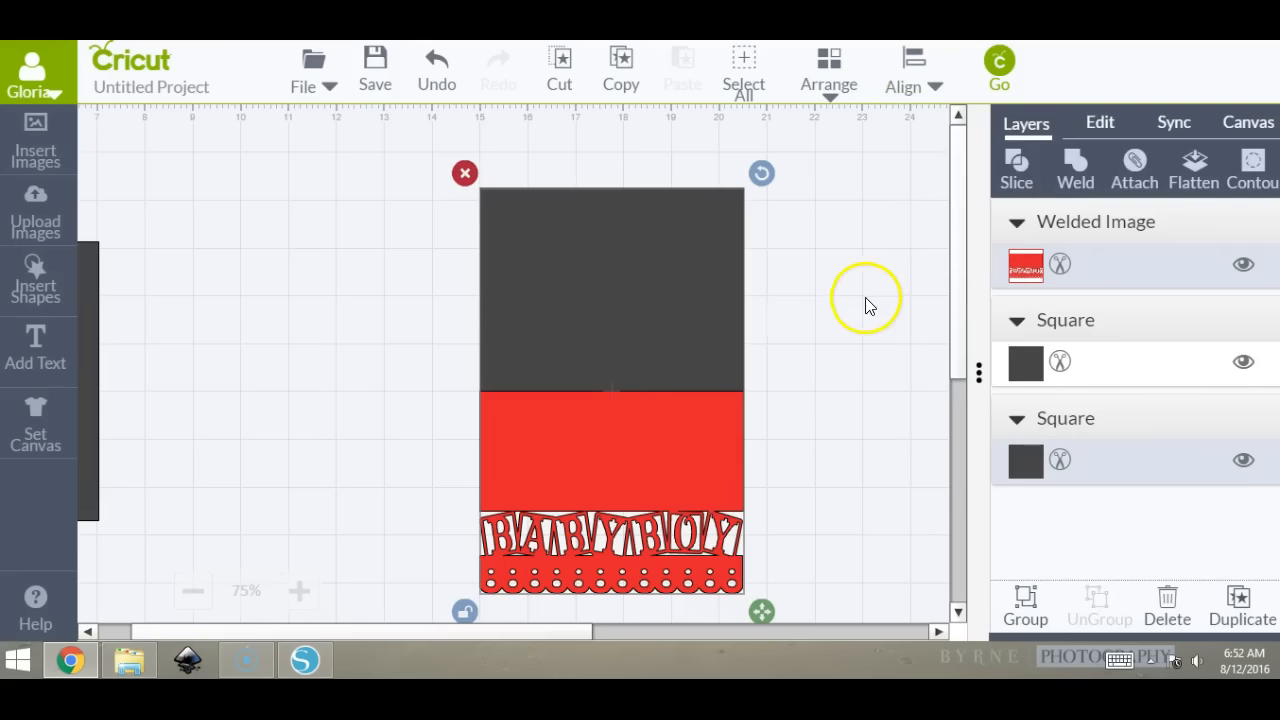
Try to weld the back panel and the card front into one shape, and undo the weld.
click(1075, 172)
click(1076, 178)
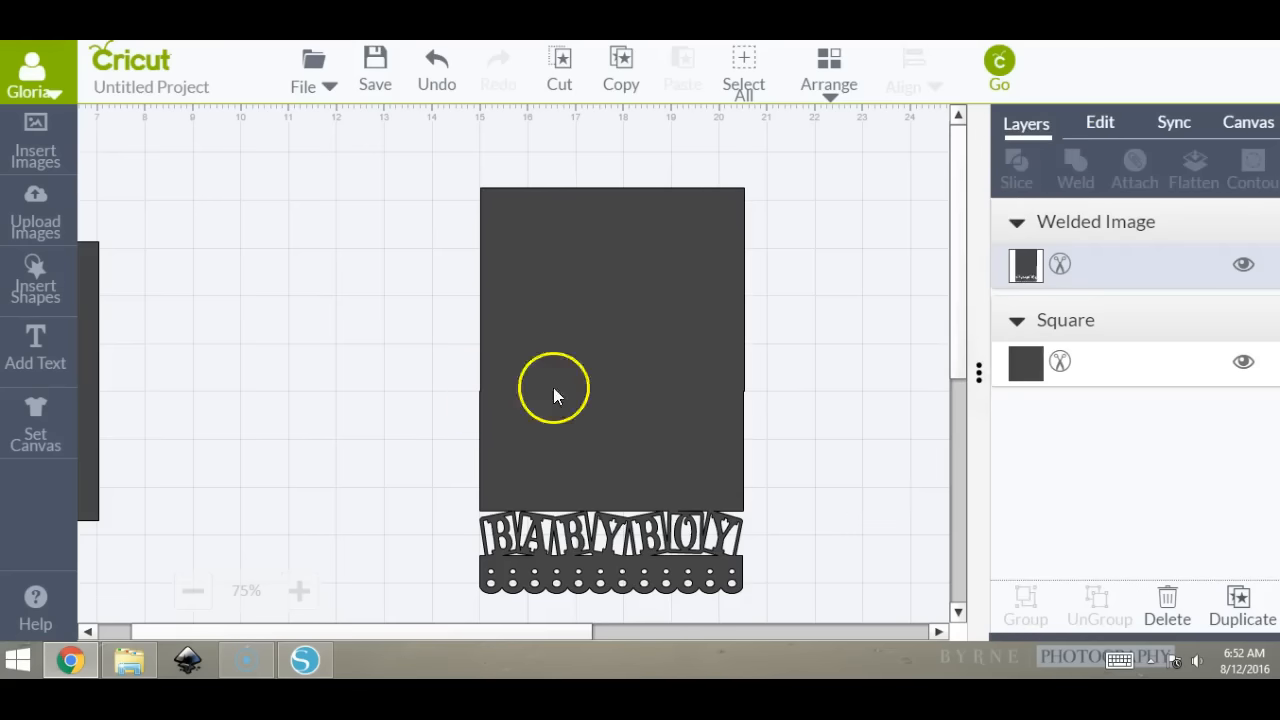
click(437, 70)
Shift the back panel slightly up from the red card front and set the card front's width to 5.50 in.
drag(572, 340, 567, 335)
click(566, 447)
click(1097, 122)
click(1079, 218)
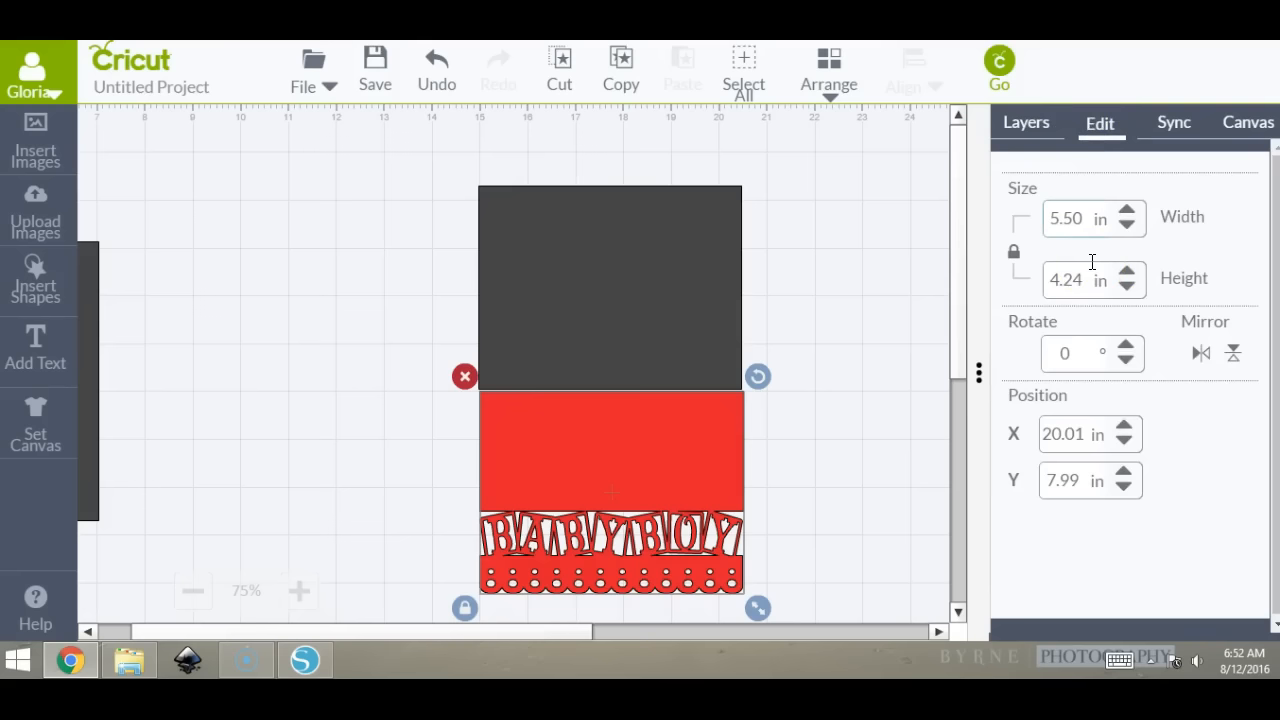
Compare the red card front's size with the back panel's and set the card front's height to 4.25 in.
click(637, 314)
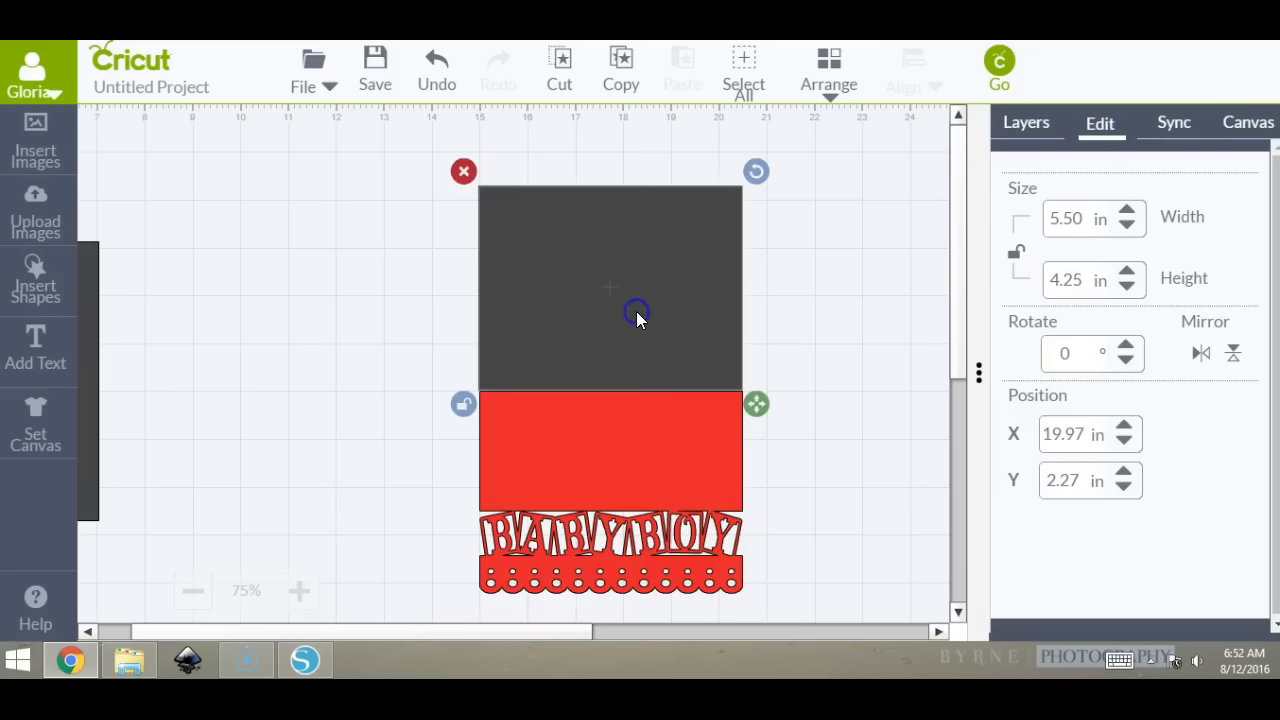
click(1080, 280)
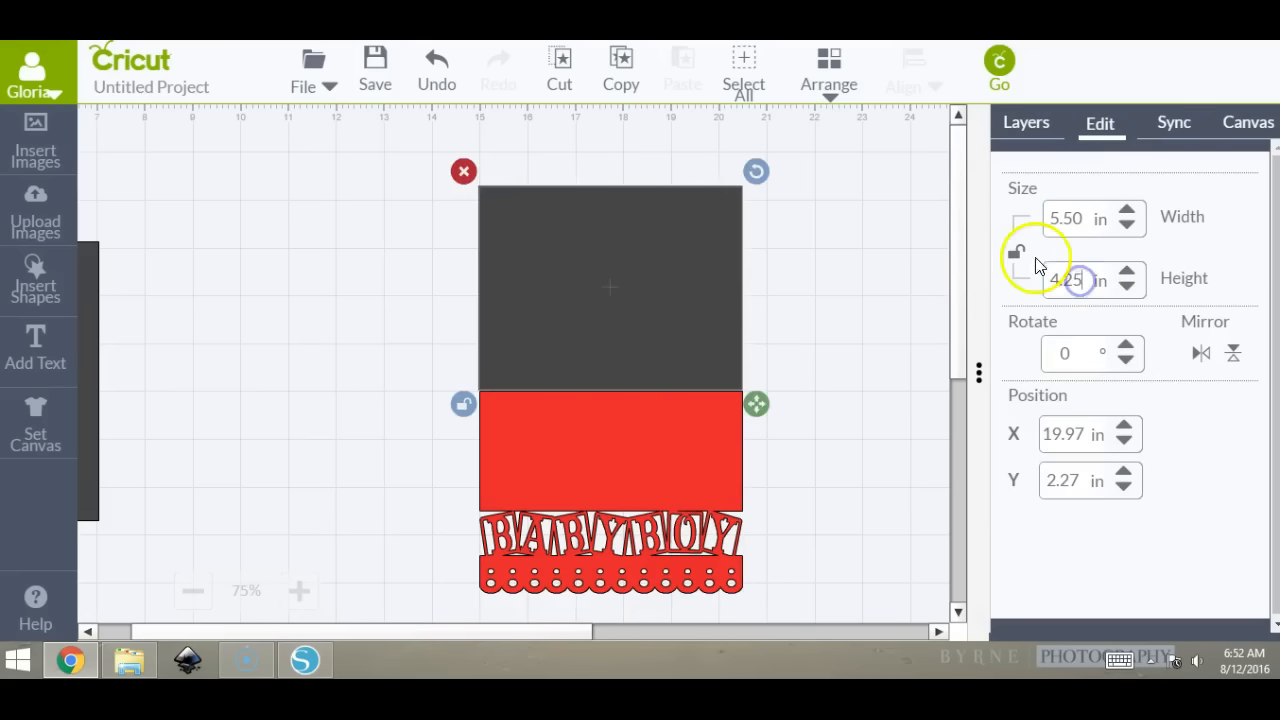
click(657, 475)
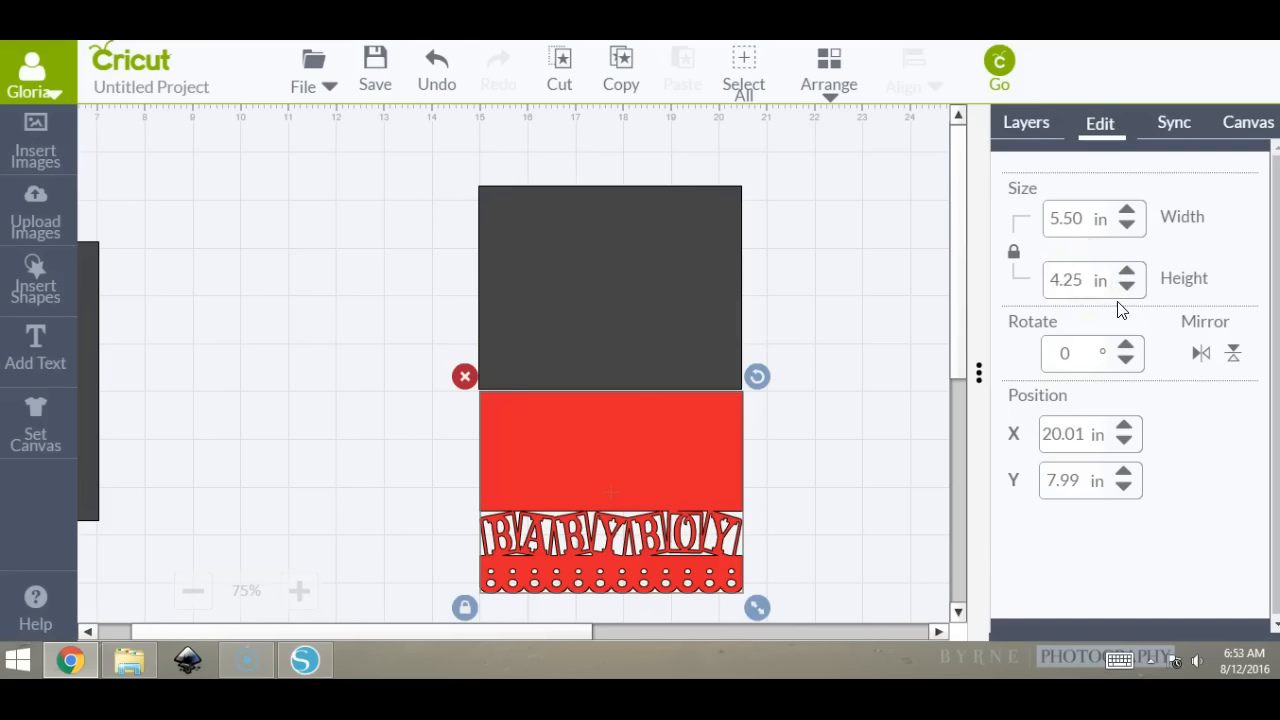
click(1104, 309)
click(837, 471)
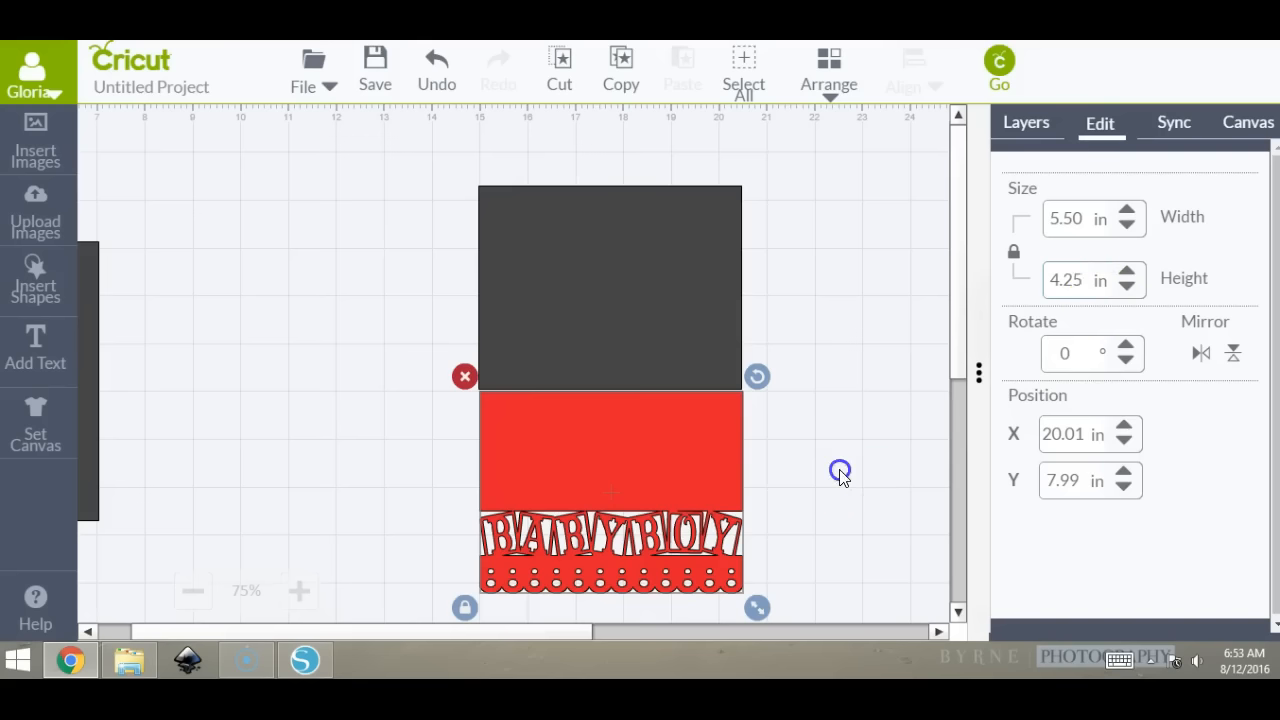
click(593, 300)
click(634, 437)
click(1086, 278)
key(Return)
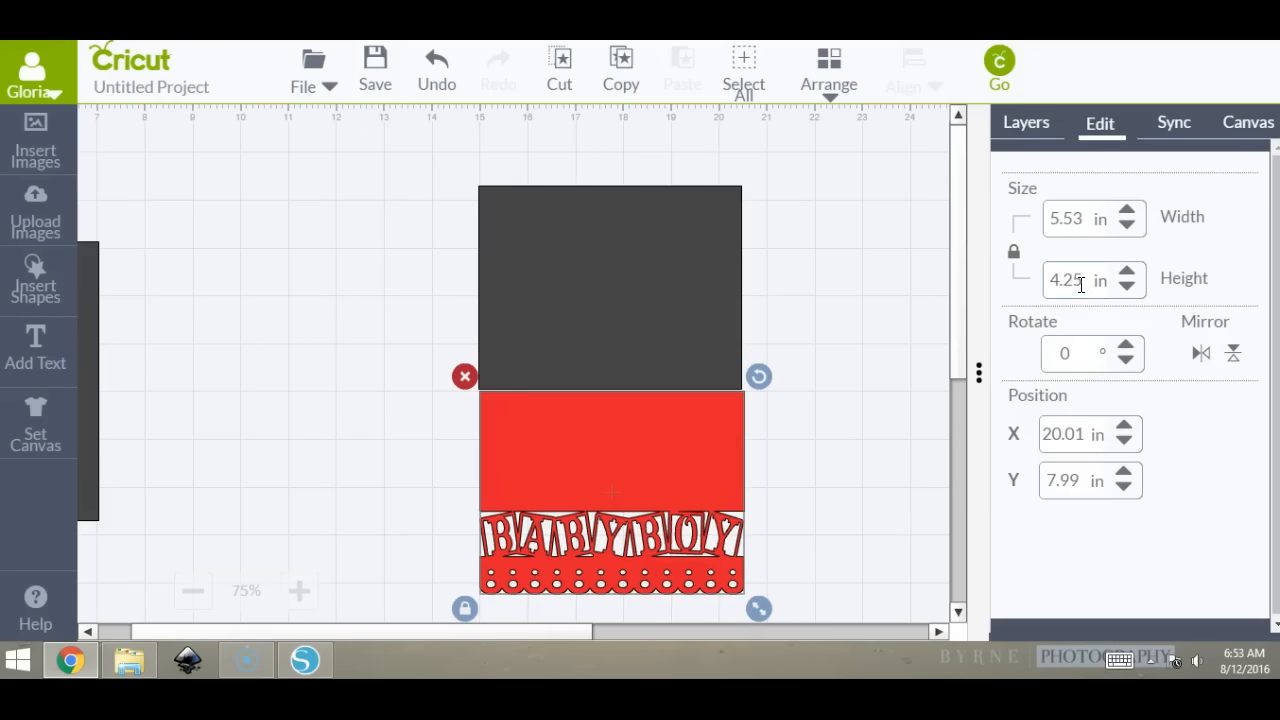
Unlock the card front's proportions, set its width to 5.50 in, and check its size against the back panel.
click(1013, 256)
click(1086, 212)
key(Return)
click(1013, 253)
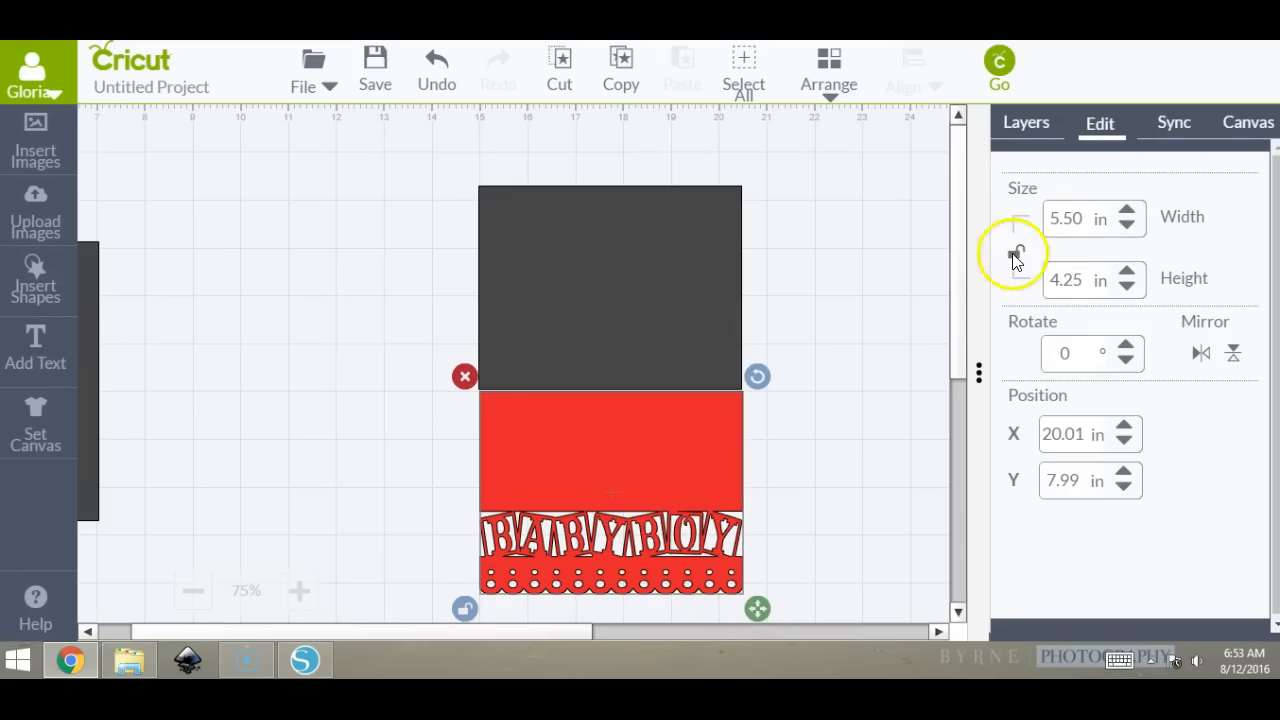
click(909, 291)
click(637, 451)
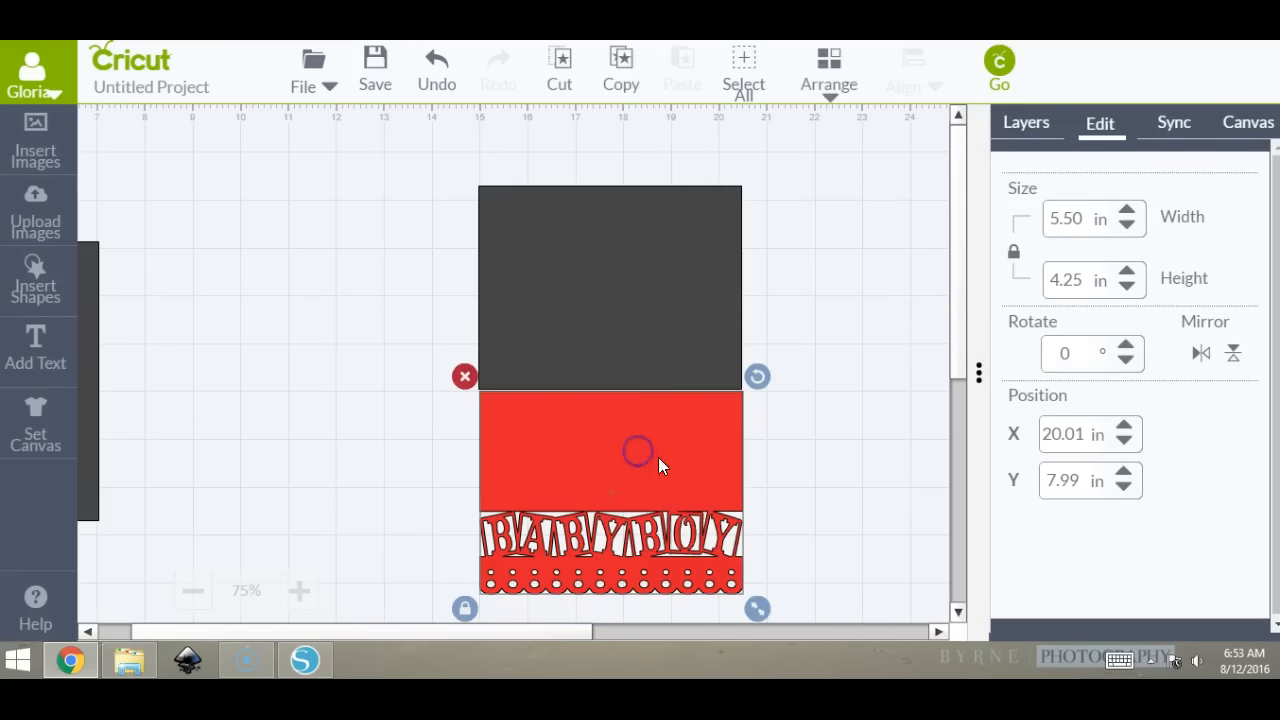
click(643, 326)
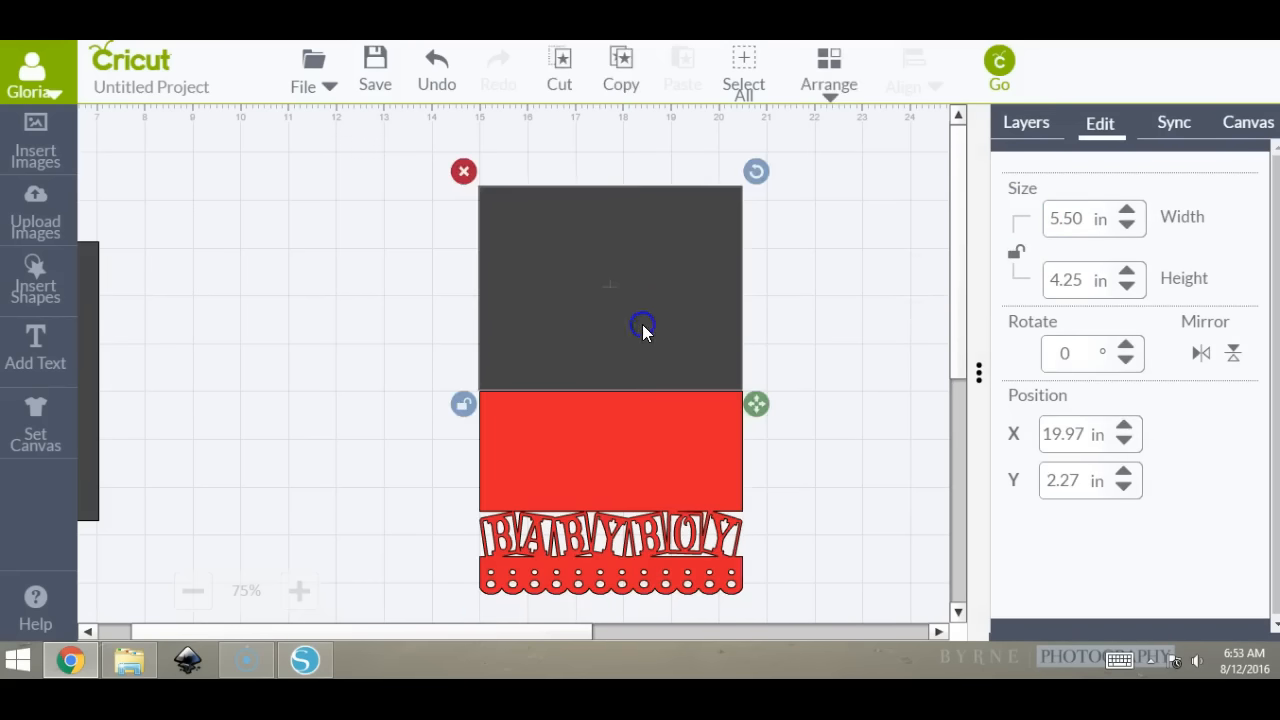
Nudge the back panel down to a Y position of 2.4 in and select it together with the card front.
click(233, 289)
drag(451, 143, 790, 604)
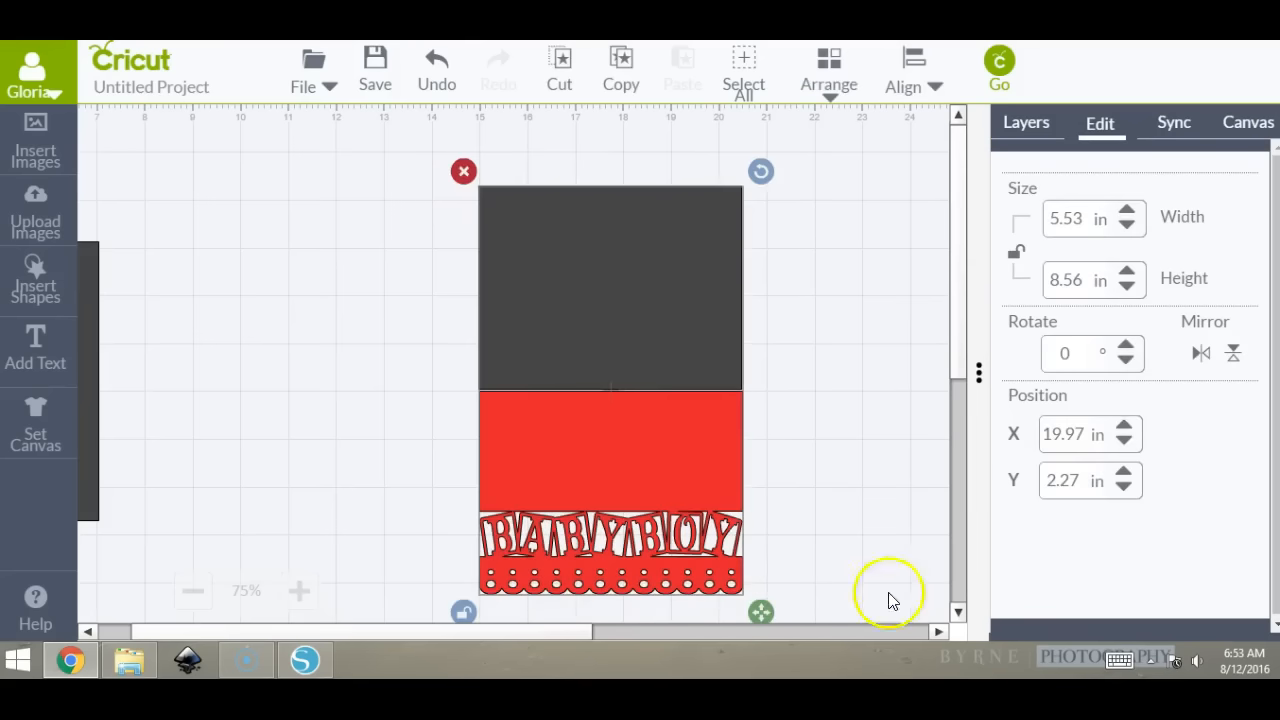
click(807, 351)
click(725, 336)
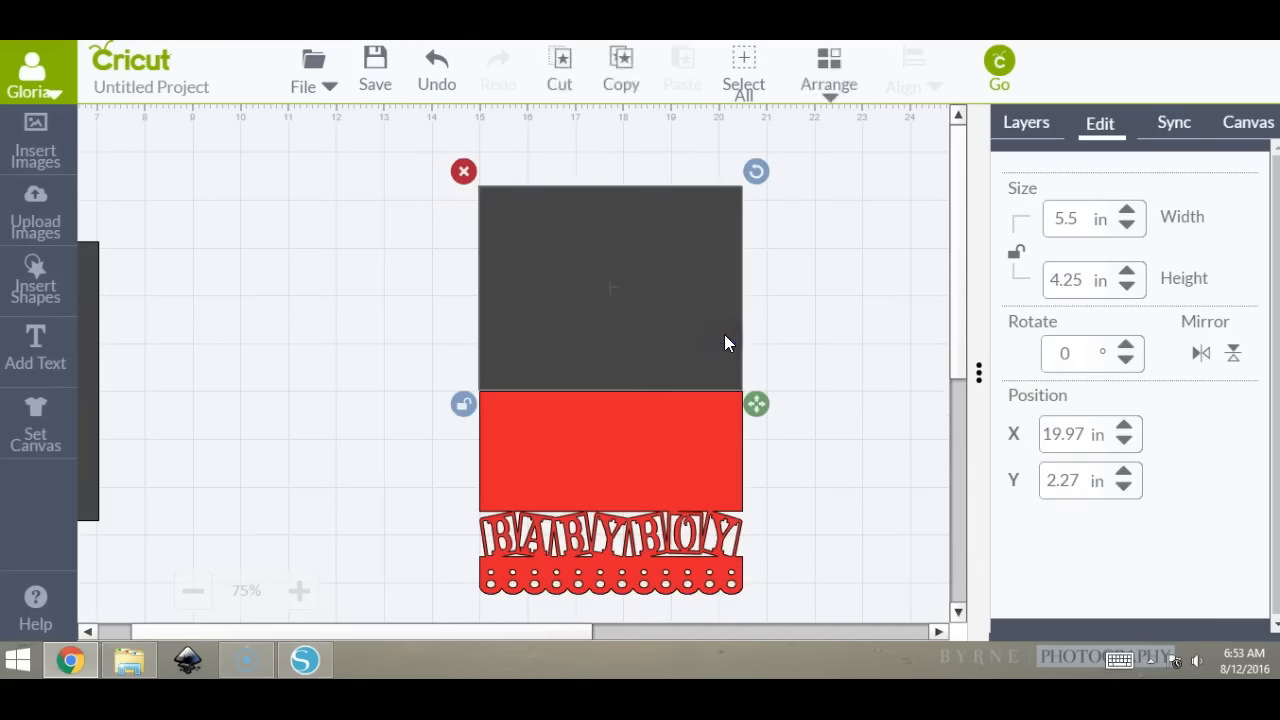
key(Down)
click(868, 322)
drag(465, 181, 766, 606)
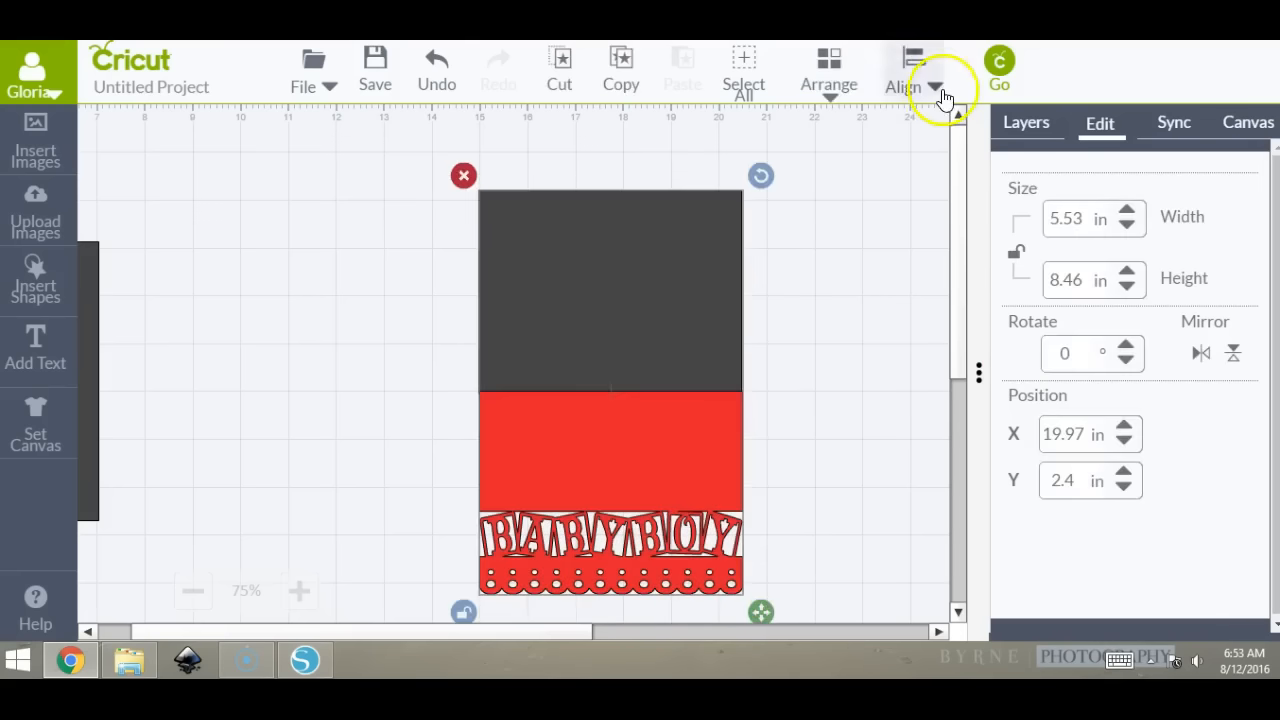
Try centering the back panel and card front vertically, and undo that alignment.
click(913, 72)
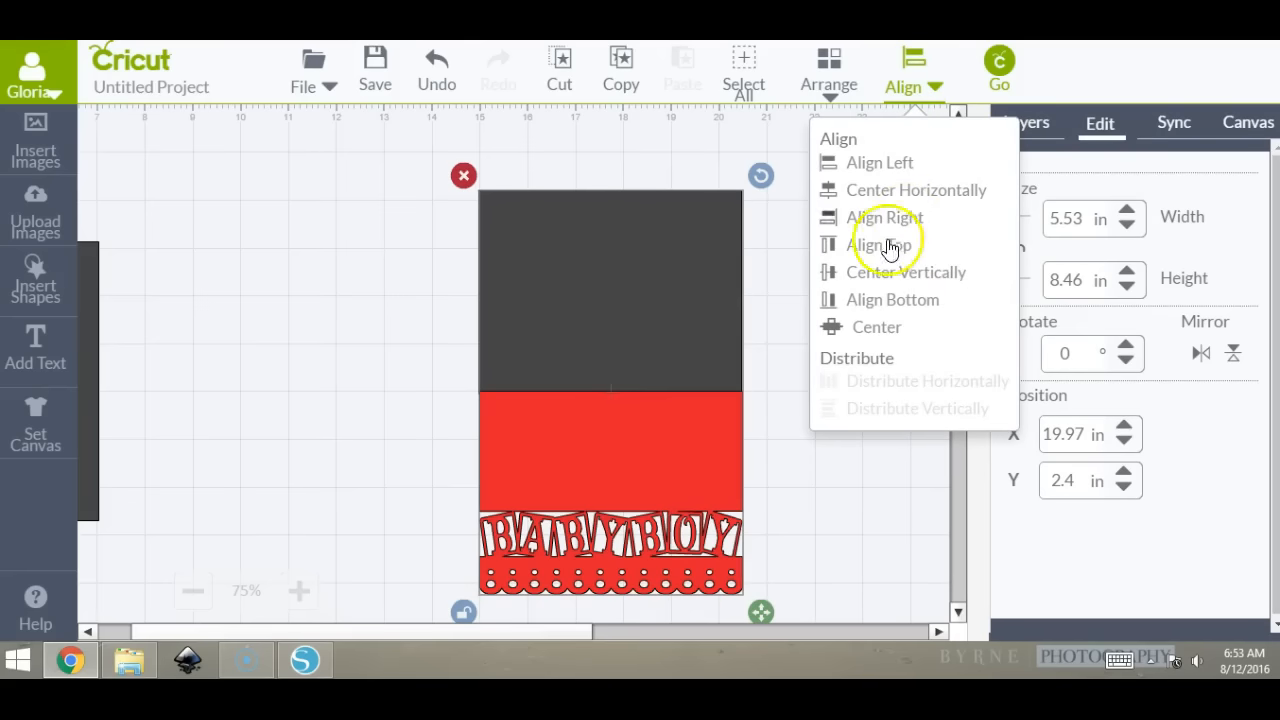
click(941, 277)
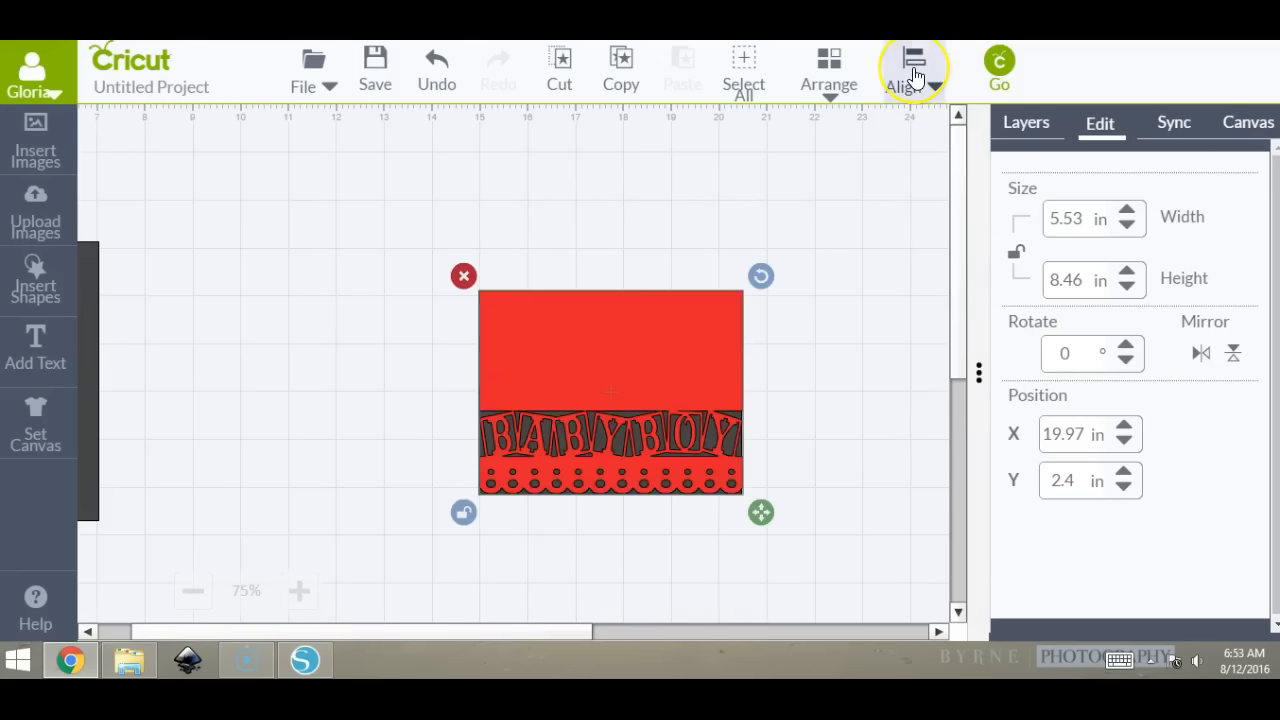
click(433, 70)
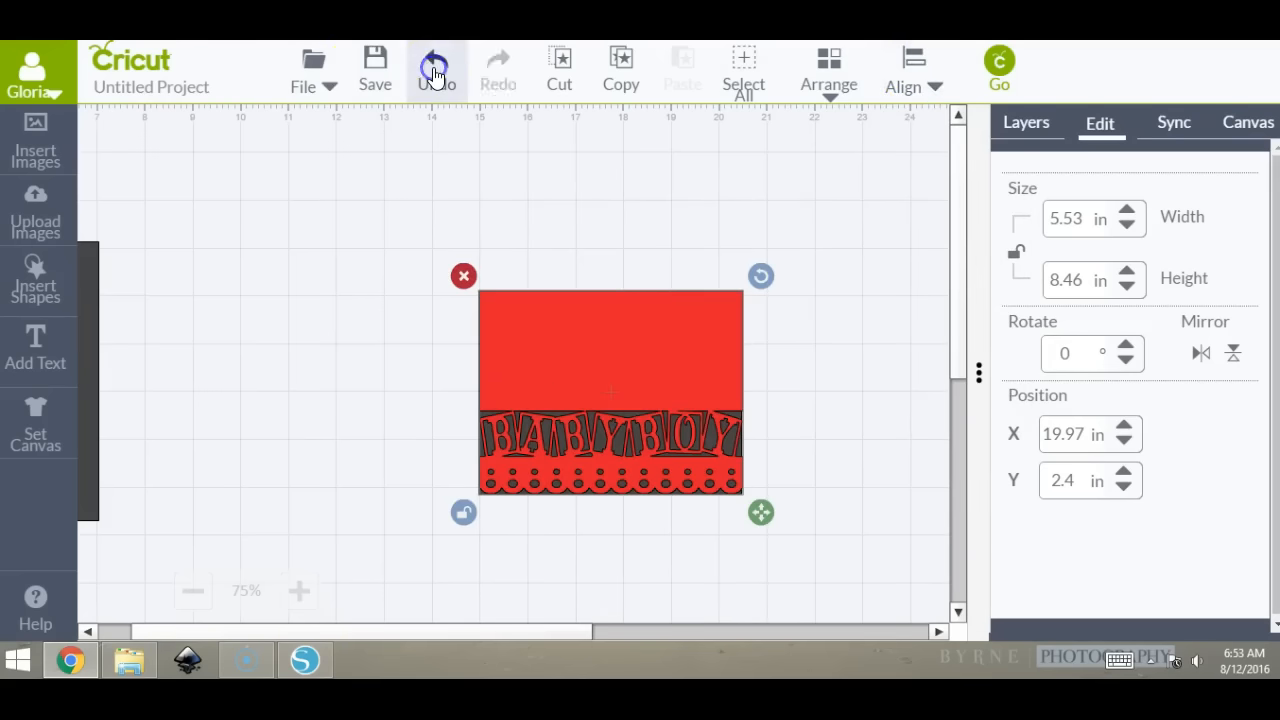
Align the right edges of the back panel and the card front.
click(915, 80)
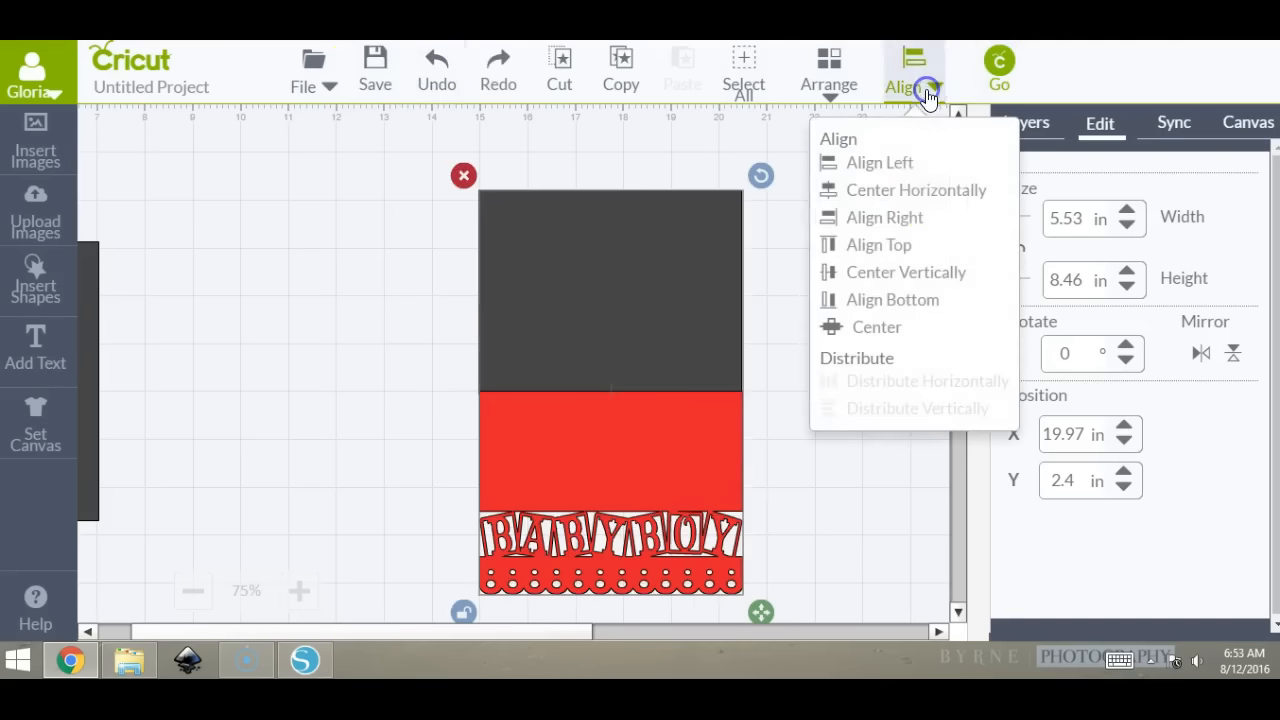
click(896, 220)
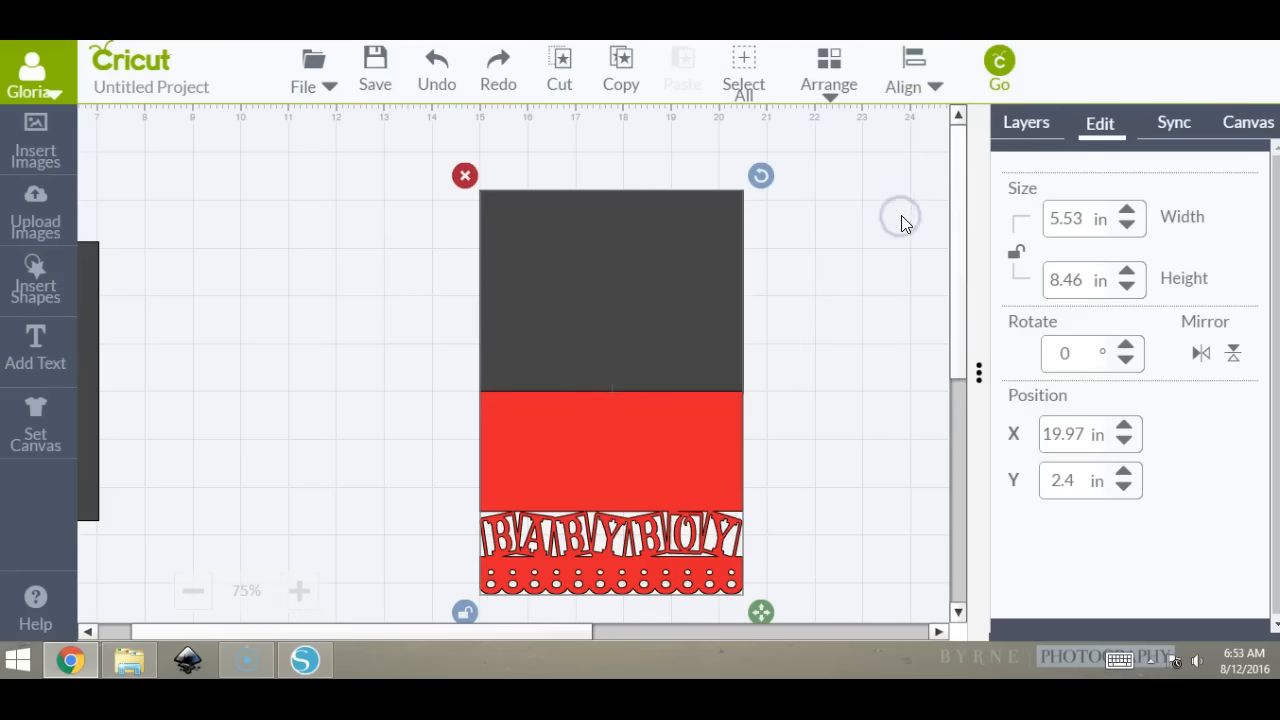
click(846, 354)
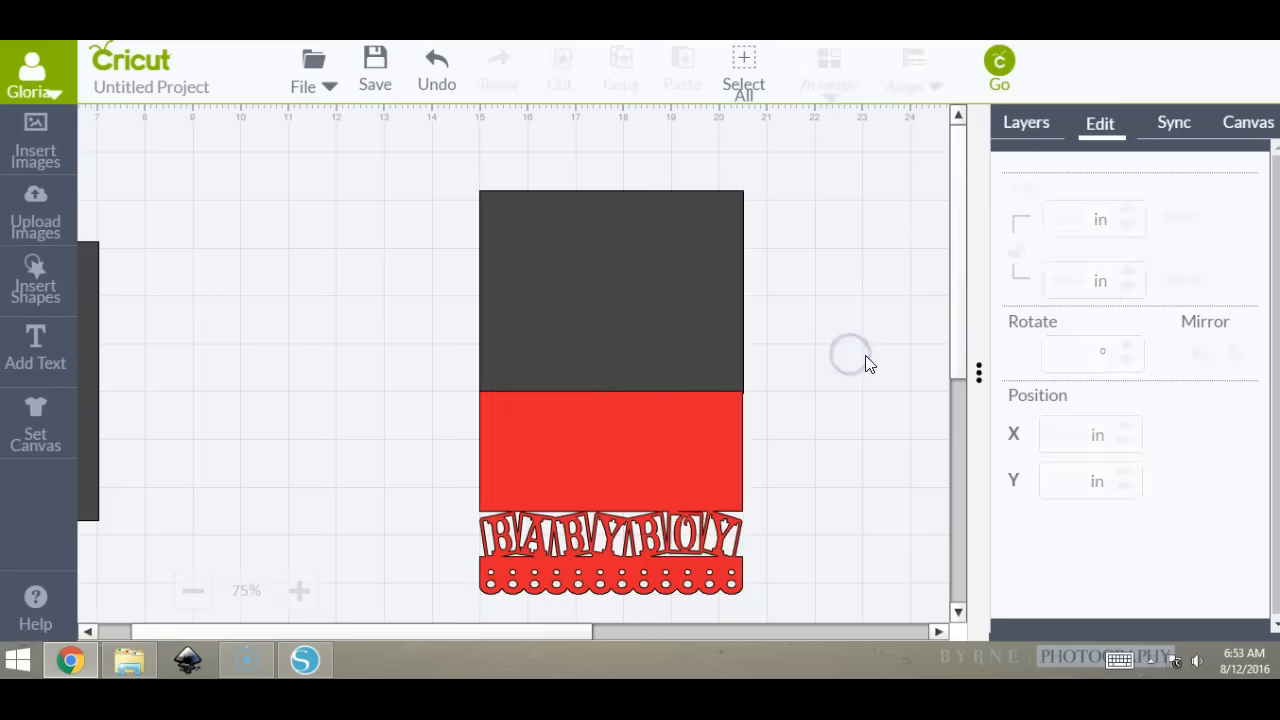
Check both pieces' sizes and resize the back panel slightly to about 5.5 x 4.24 in.
click(717, 332)
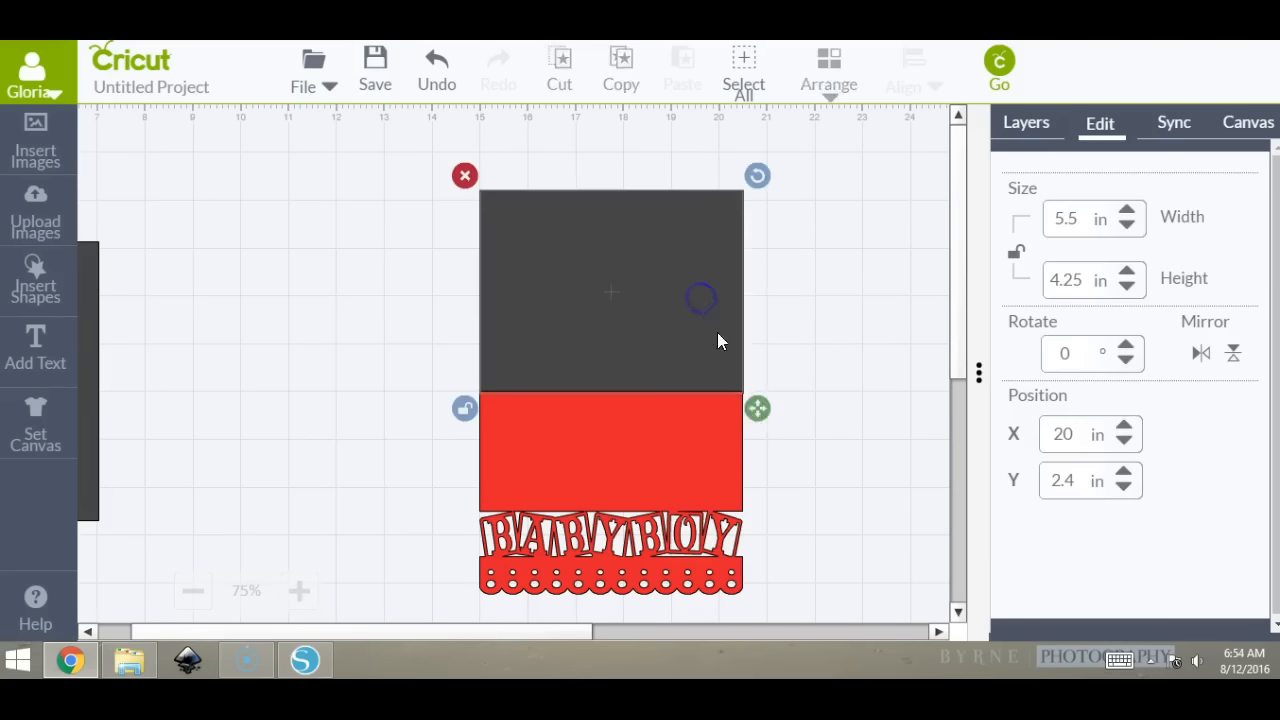
click(724, 442)
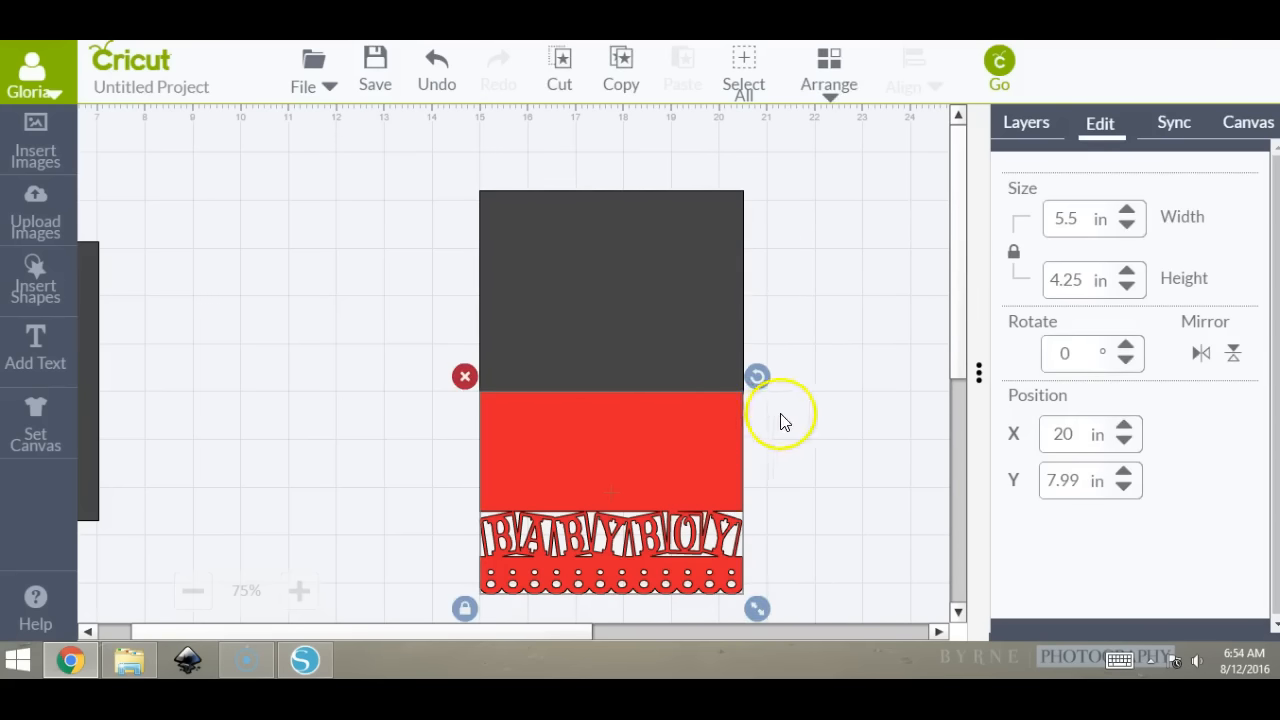
click(700, 360)
drag(761, 405, 760, 406)
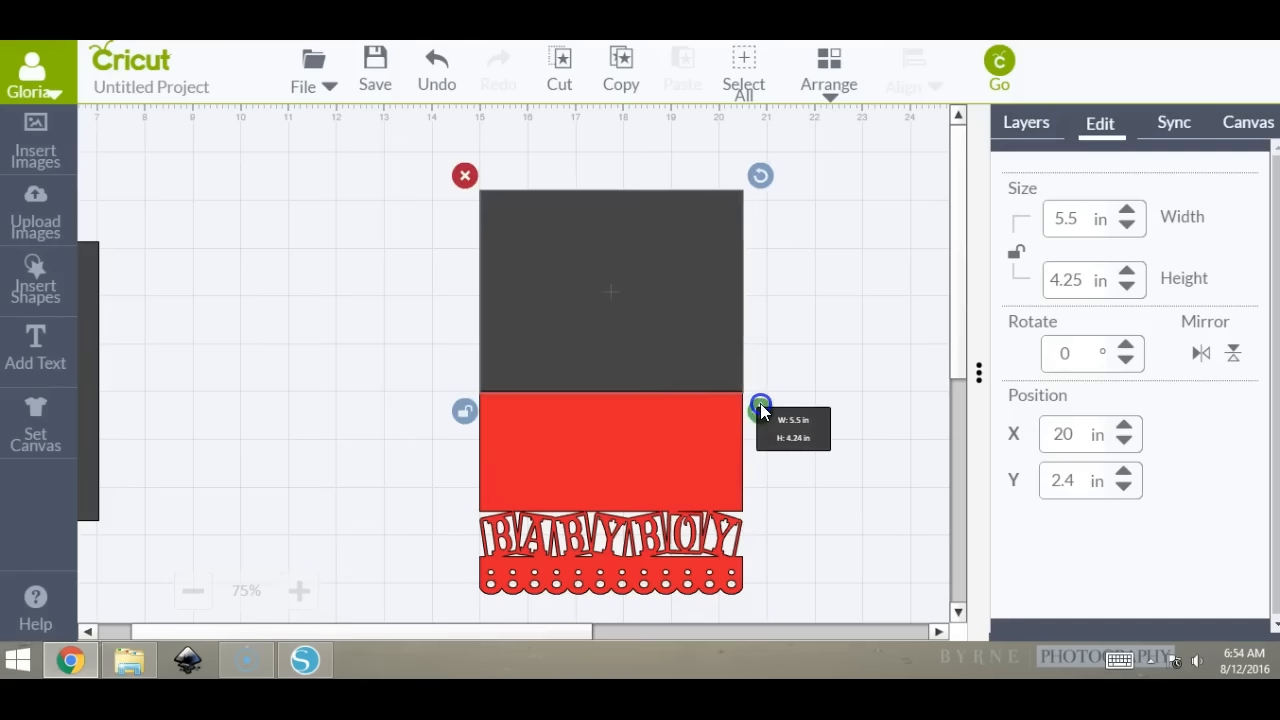
click(863, 324)
Select the back panel and card front together and set their combined size to 5.50 in wide and 8.50 in high.
drag(440, 200, 817, 607)
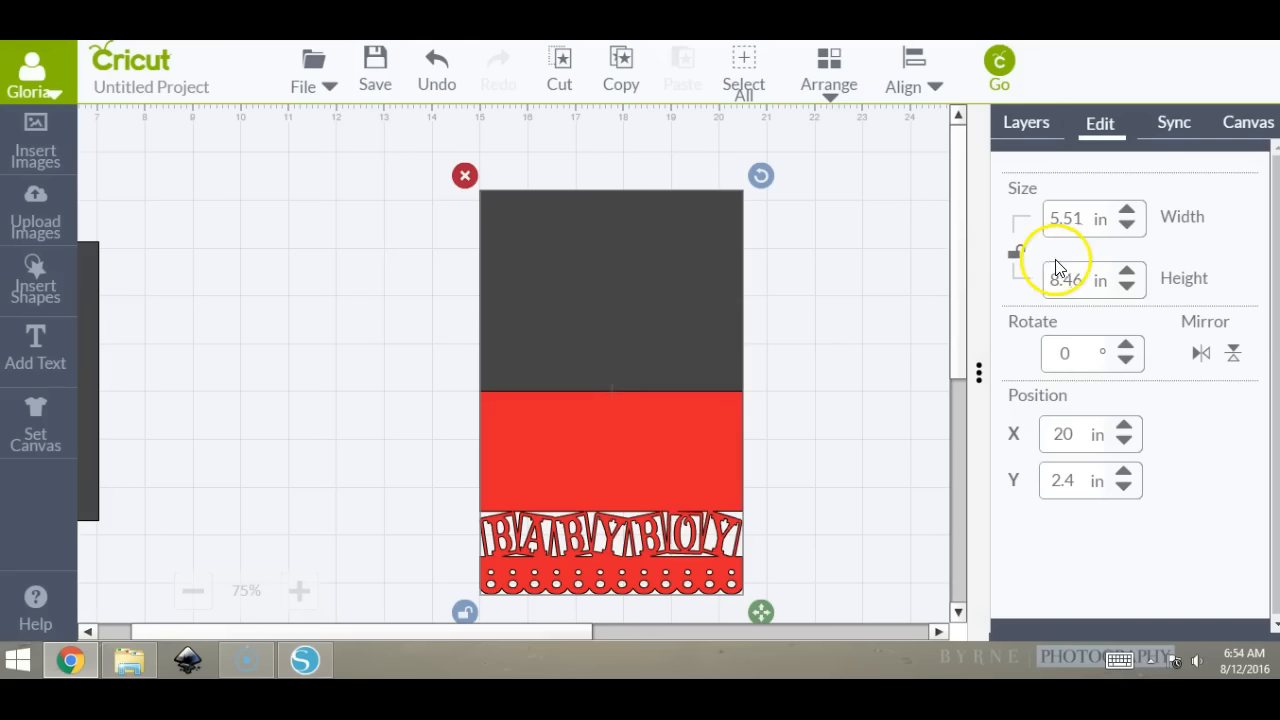
click(1126, 274)
click(1127, 273)
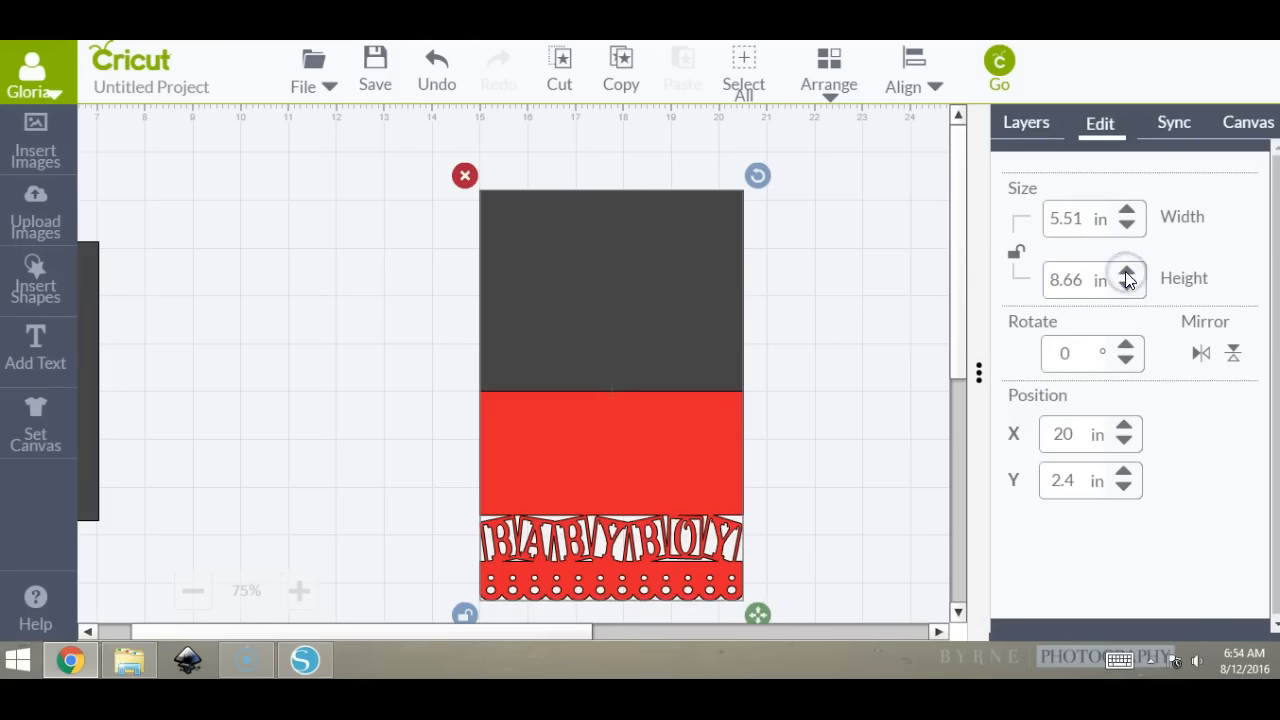
click(1127, 284)
click(1084, 279)
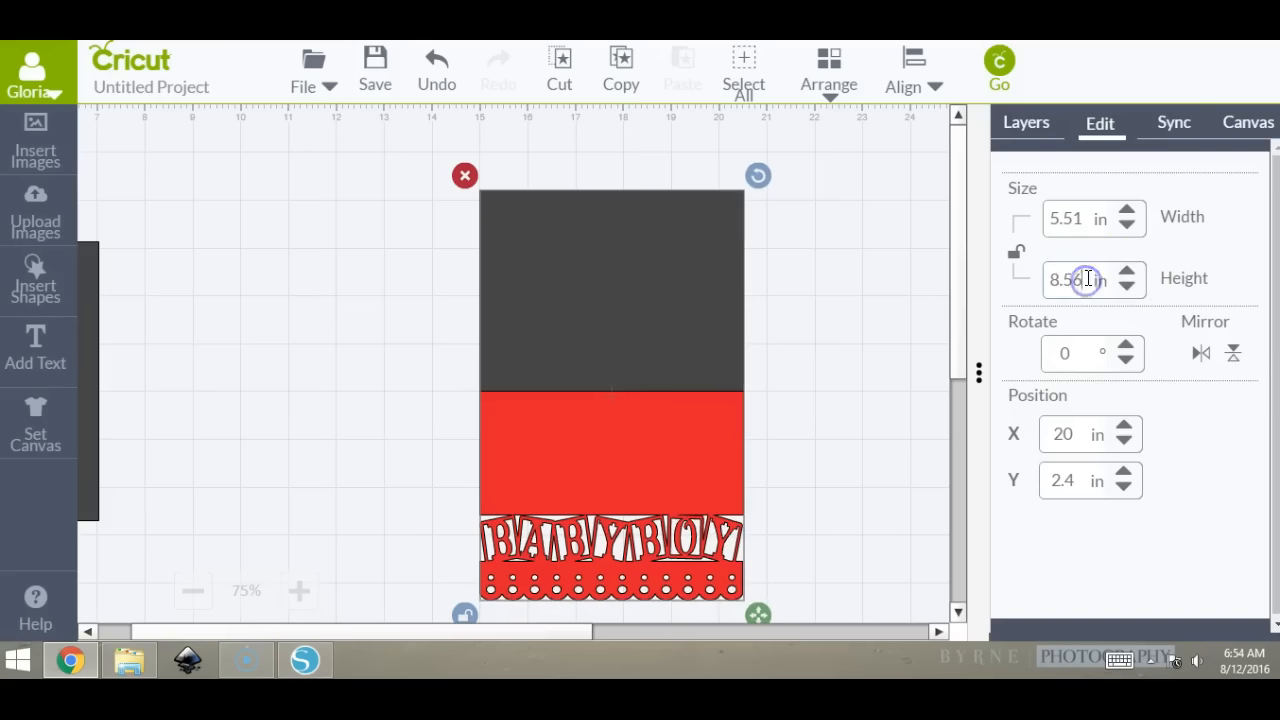
key(Return)
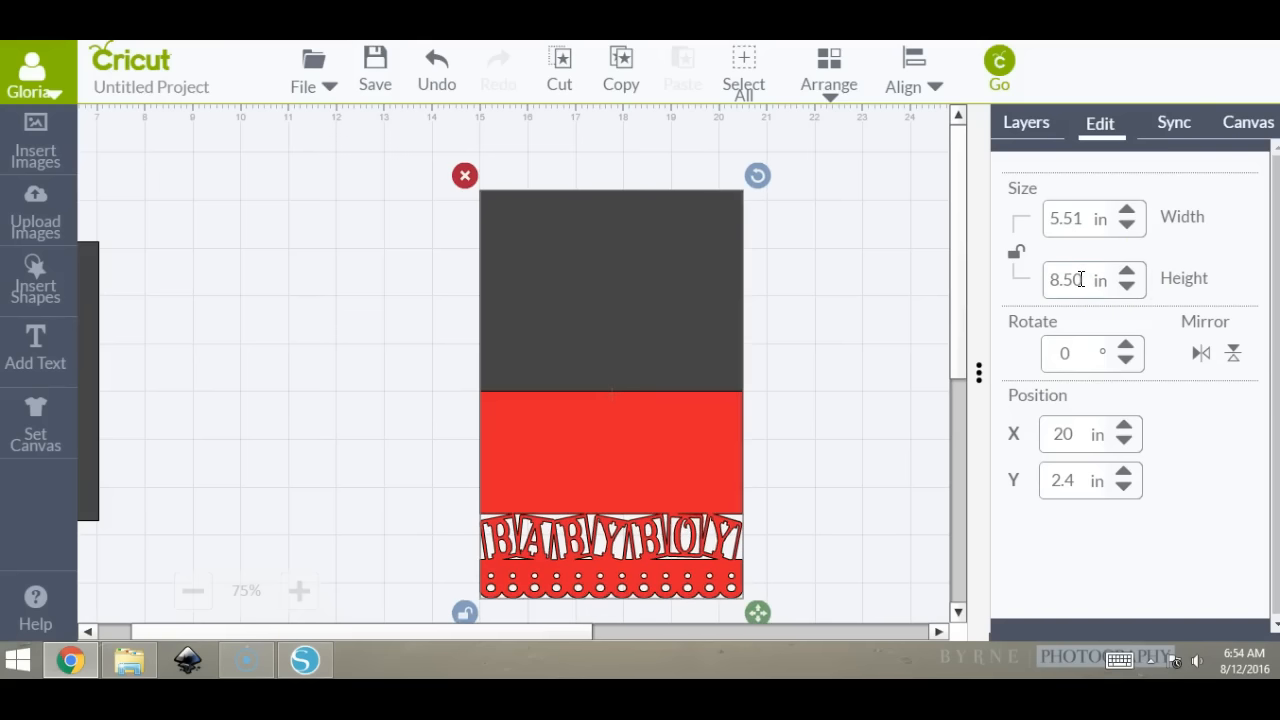
click(1086, 216)
key(BackSpace)
key(Return)
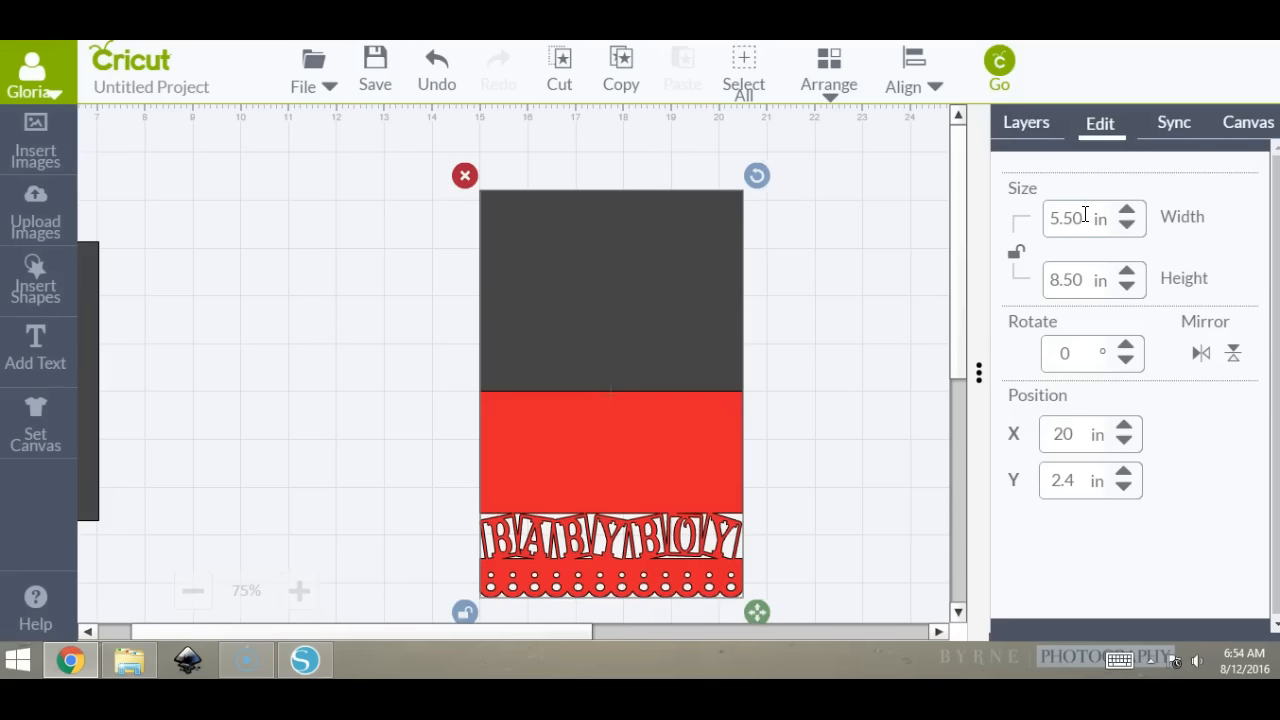
Lock the proportions of the selected pieces and weld the back panel and card front into one shape.
click(1017, 255)
click(1020, 130)
click(1073, 172)
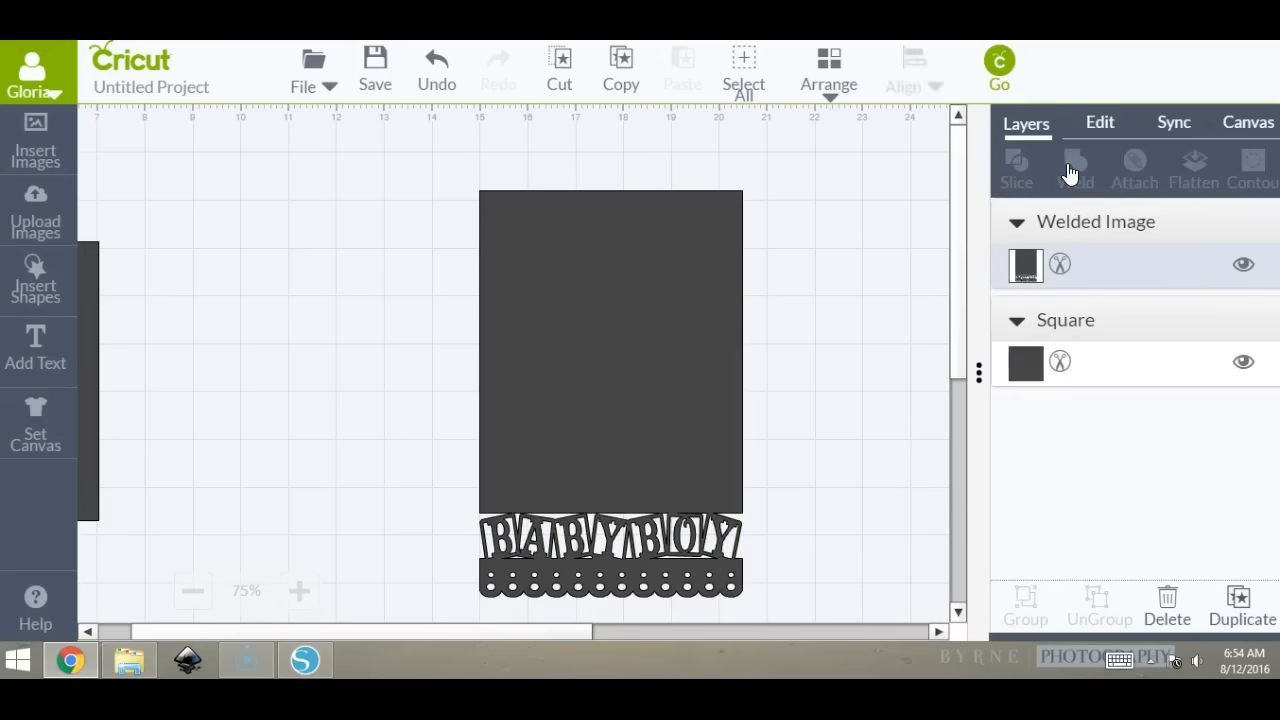
Move the welded card up and to the left, and delete the leftover dark square beside it.
drag(609, 411, 554, 368)
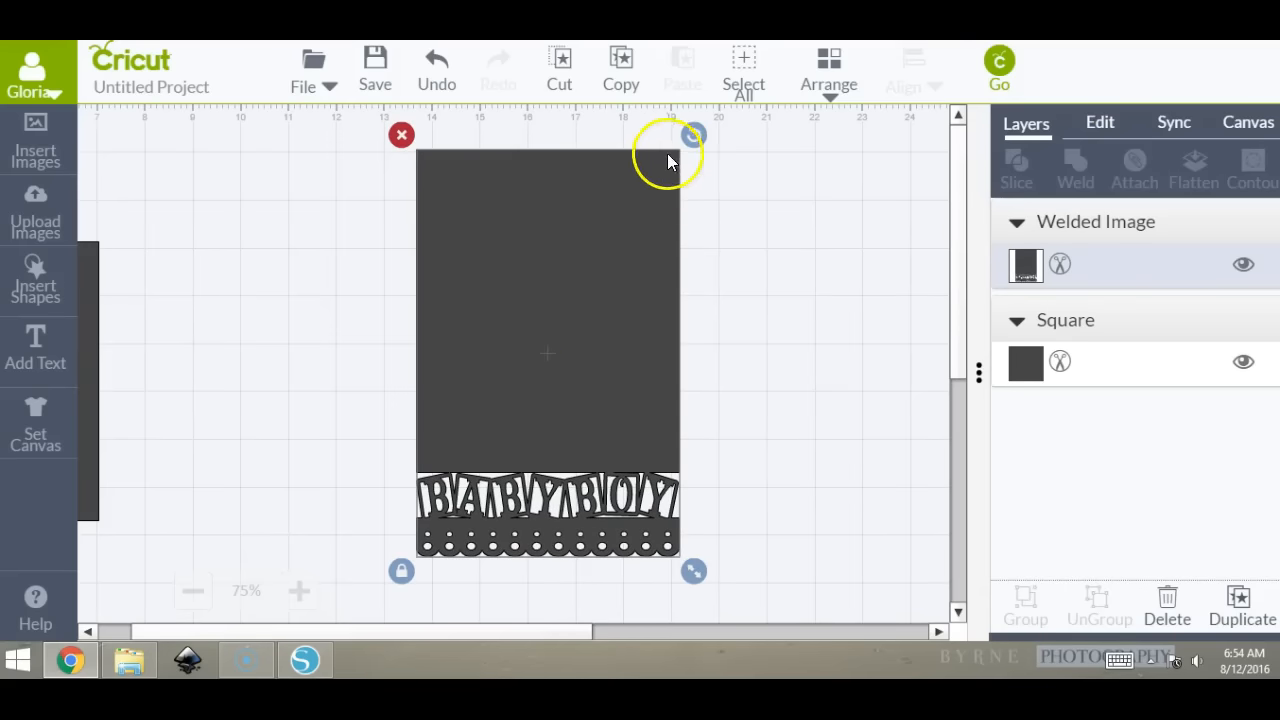
drag(604, 350, 570, 340)
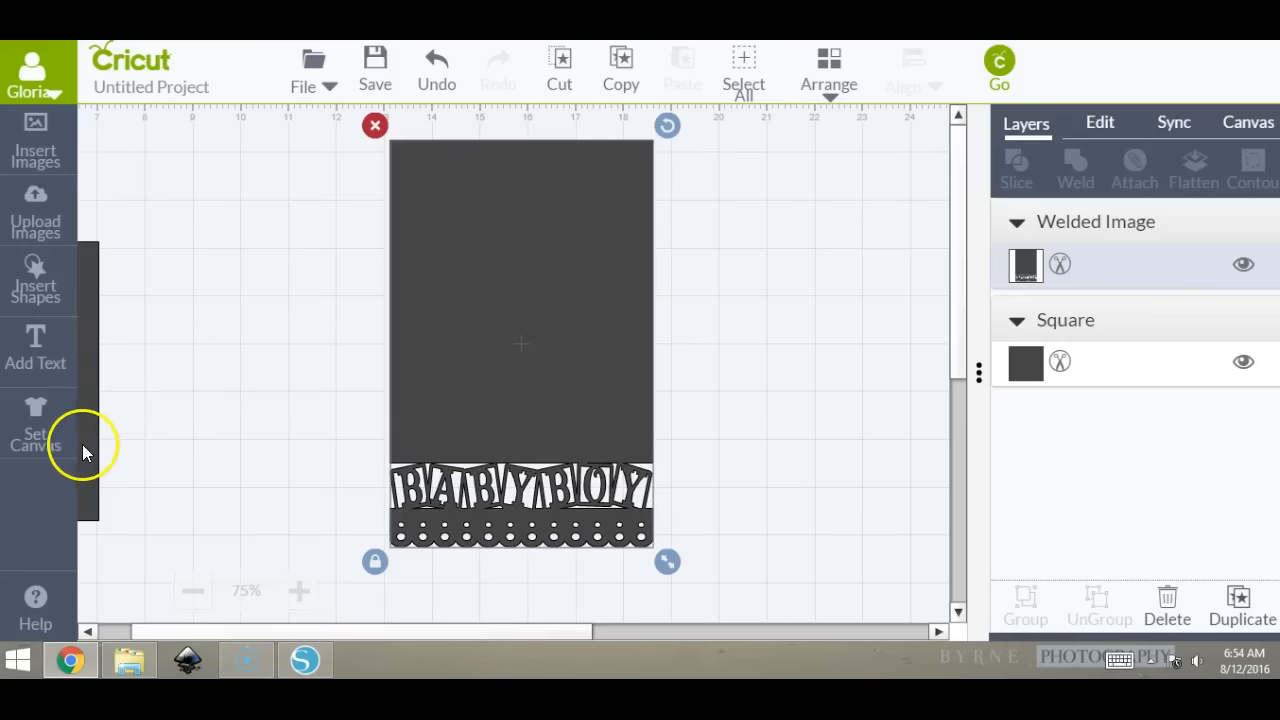
drag(94, 443, 374, 414)
click(89, 190)
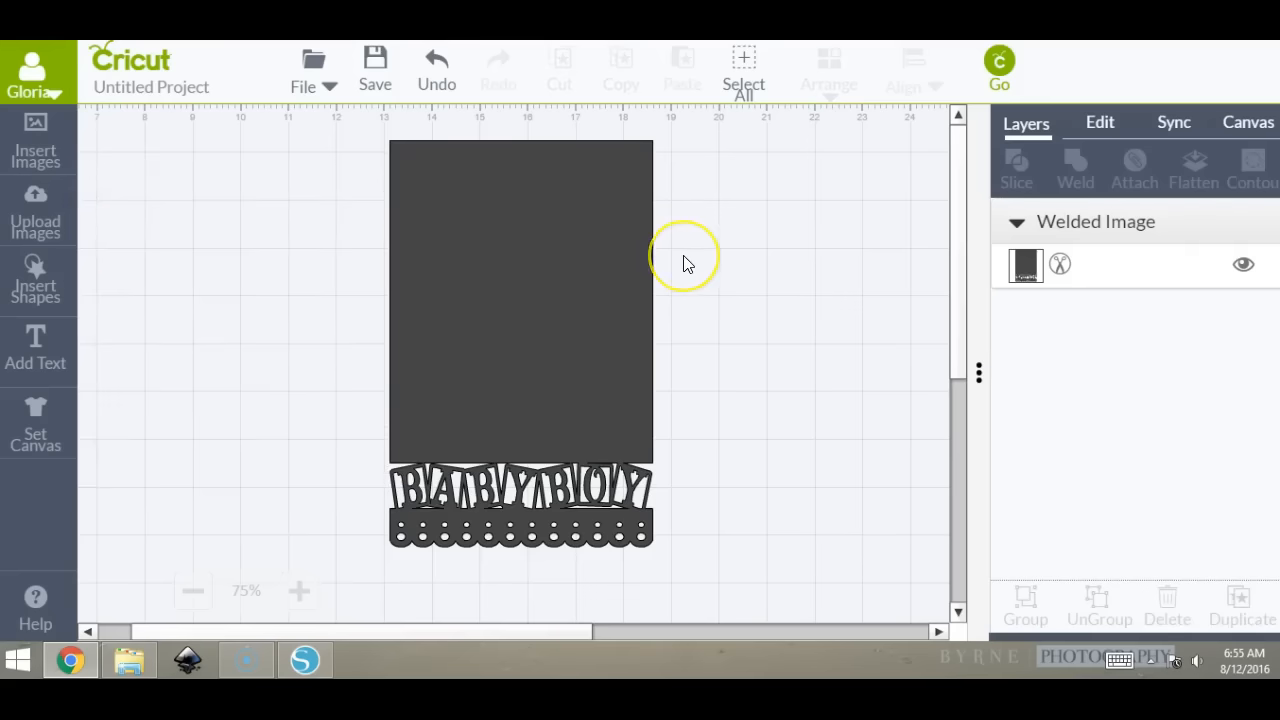